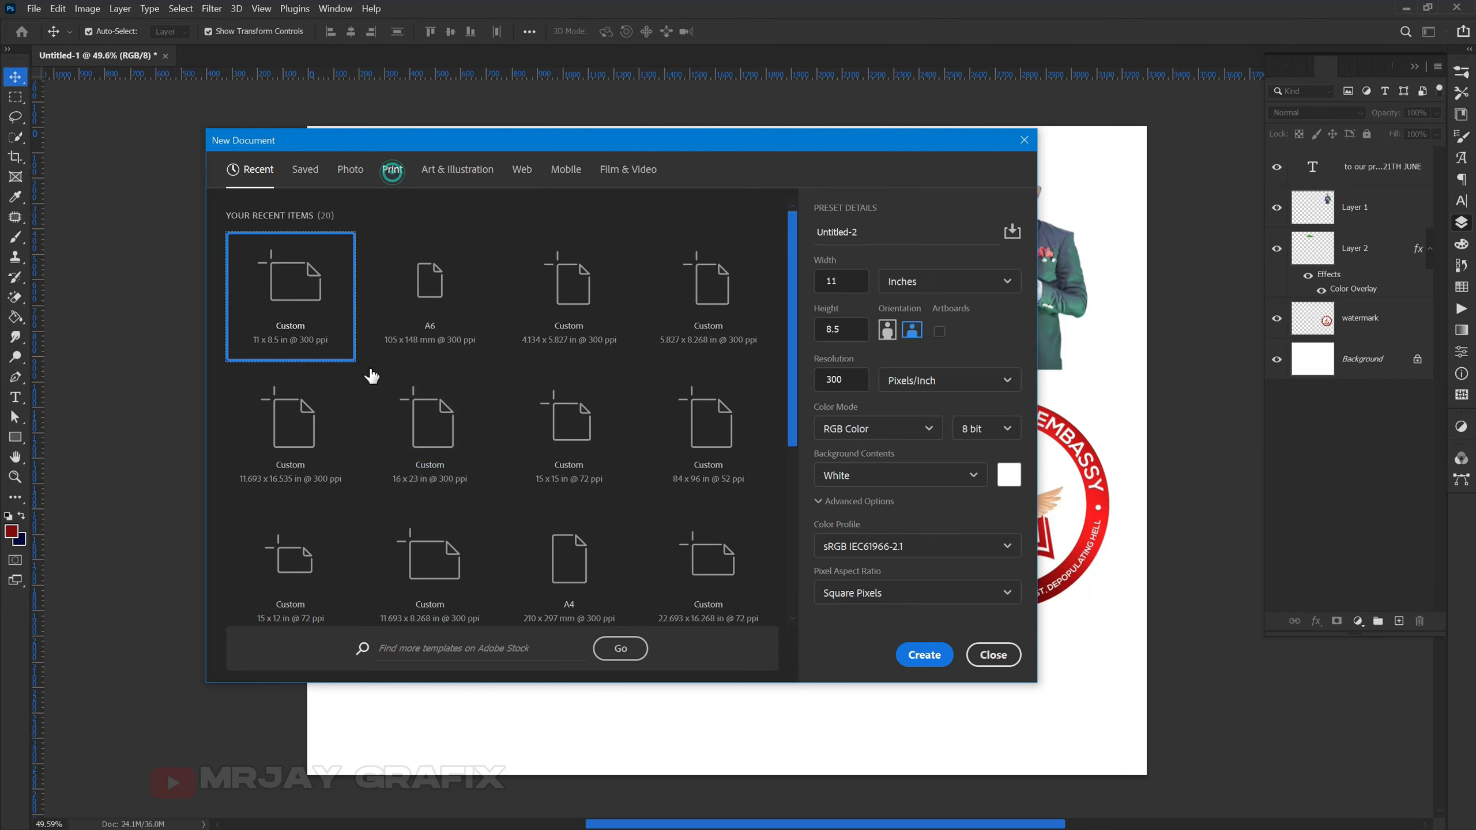
- Create a new A6 document from the Print presets with units in inches (4.134 × 5.827)
click(307, 463)
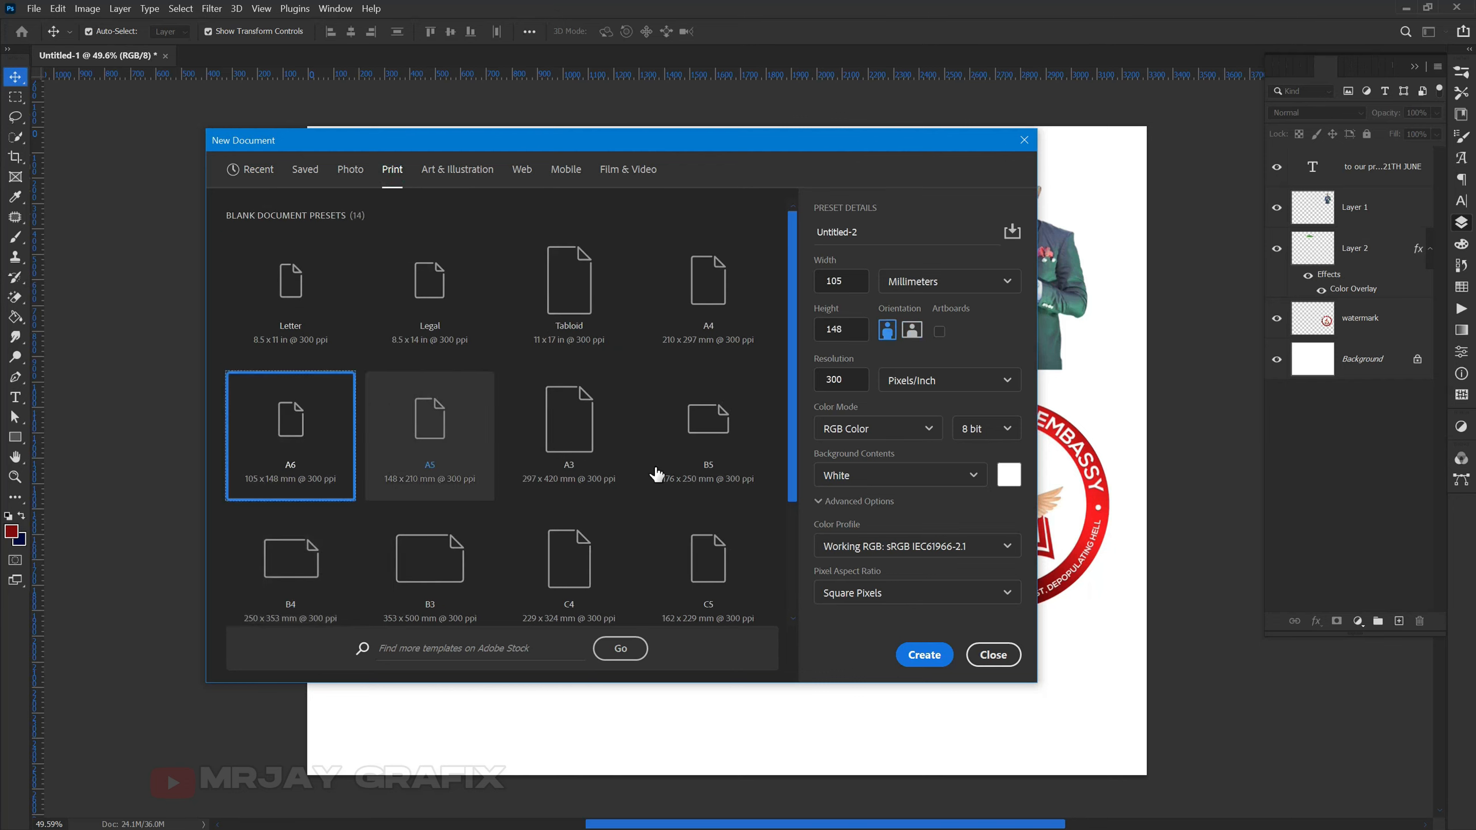
click(906, 282)
click(895, 336)
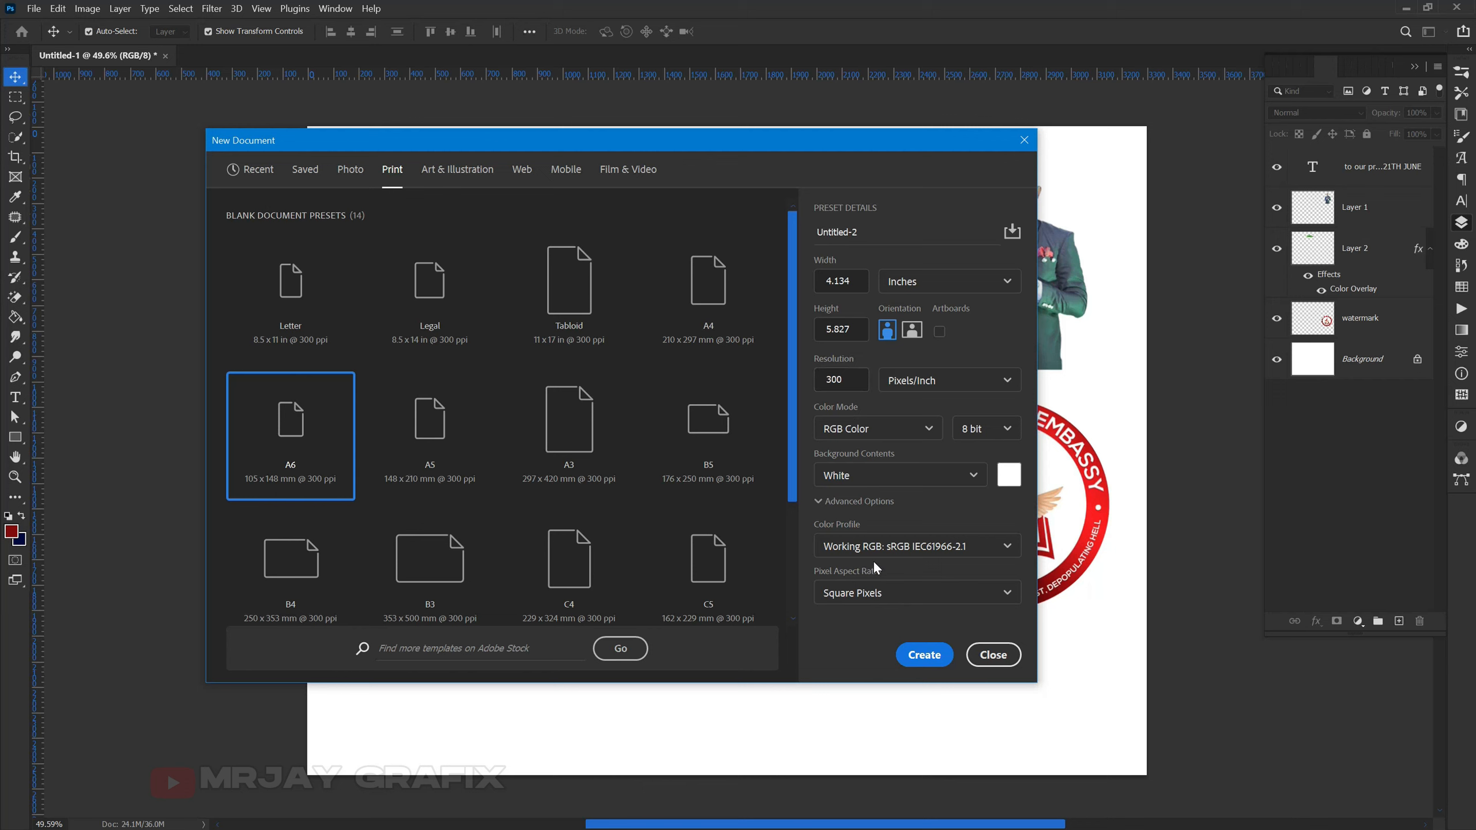
click(919, 656)
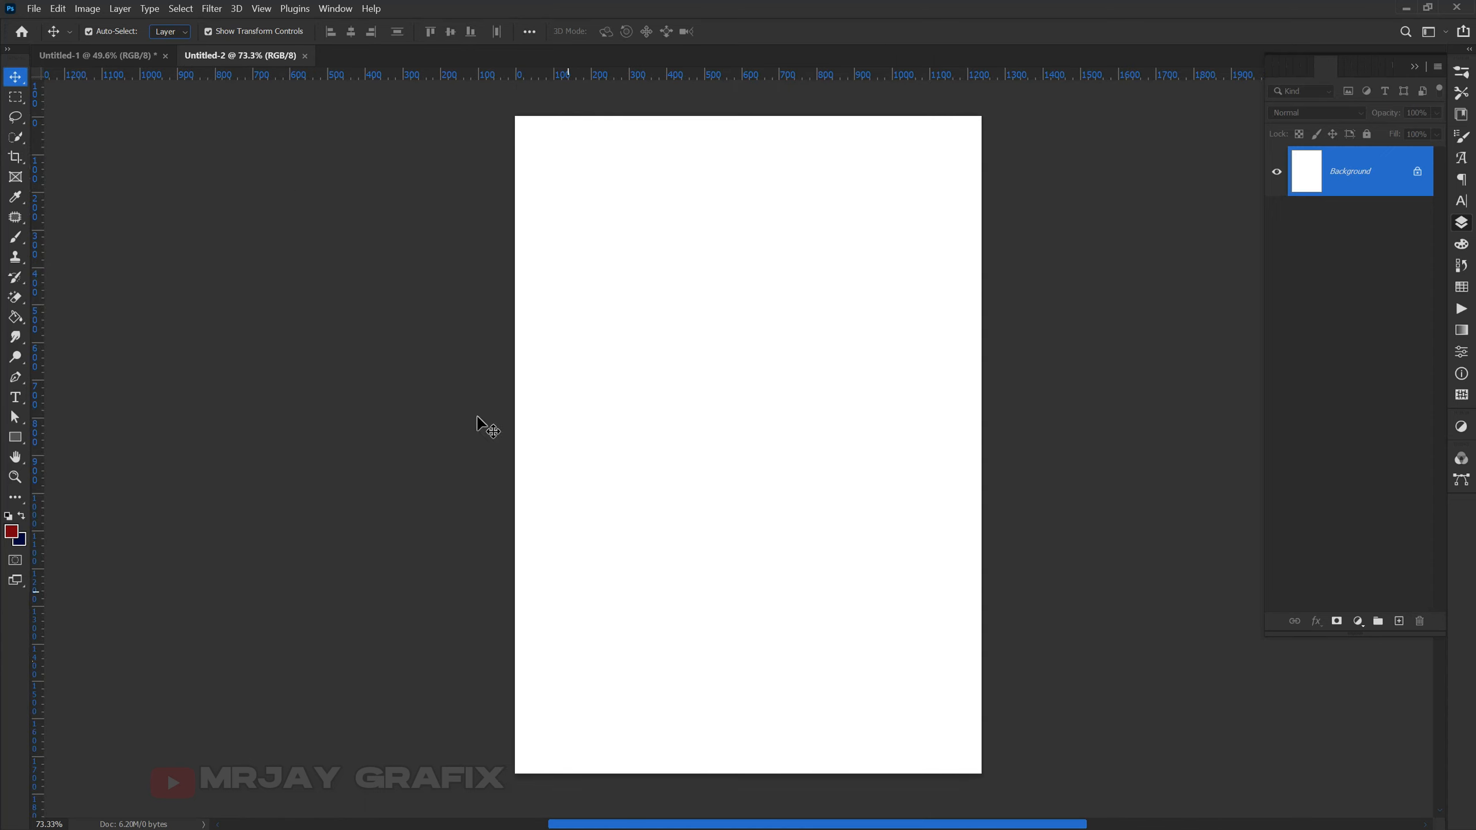
- Add a vertical guide at 50%, then undo it
click(257, 10)
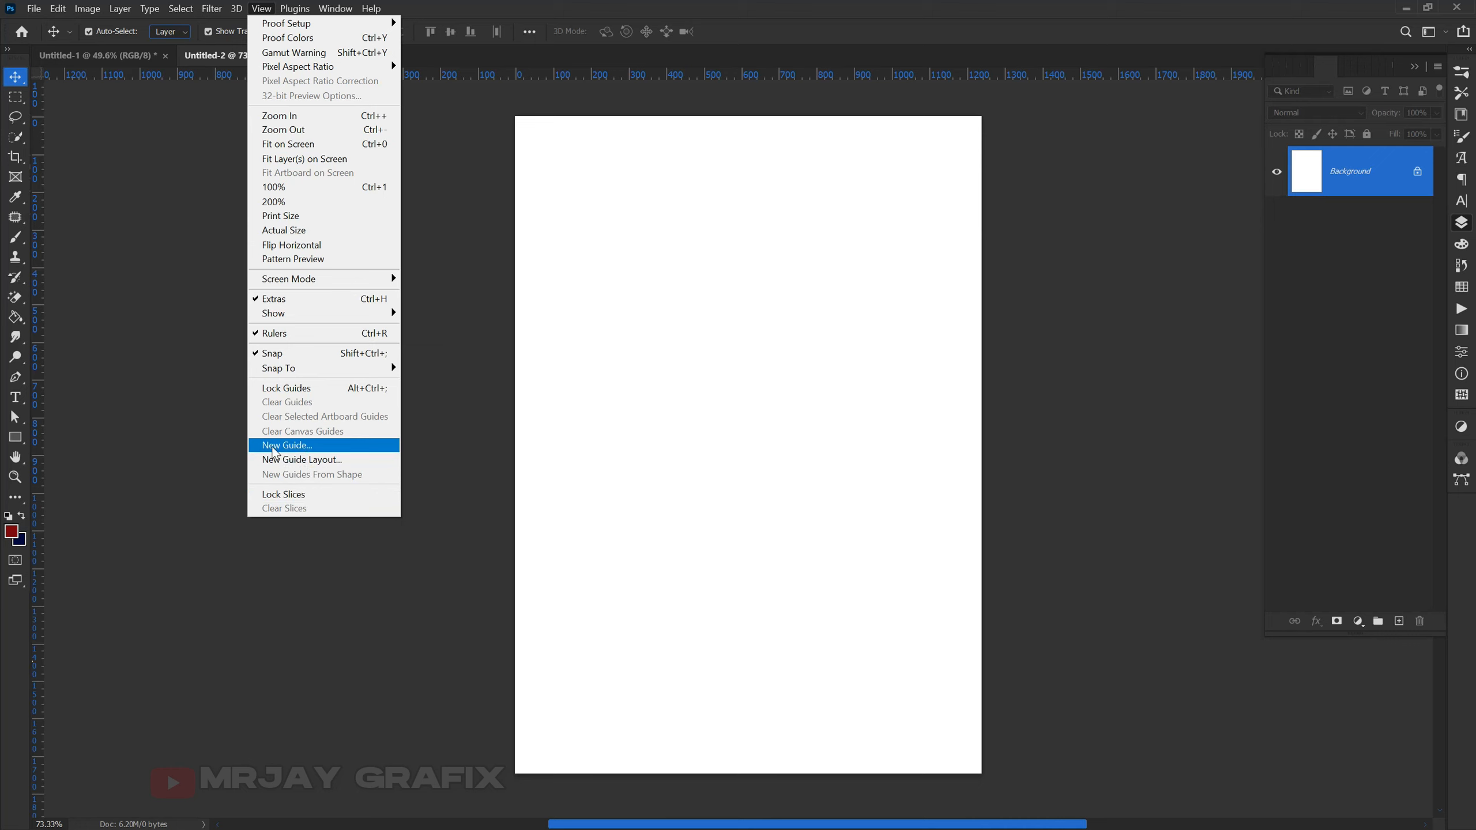
click(302, 444)
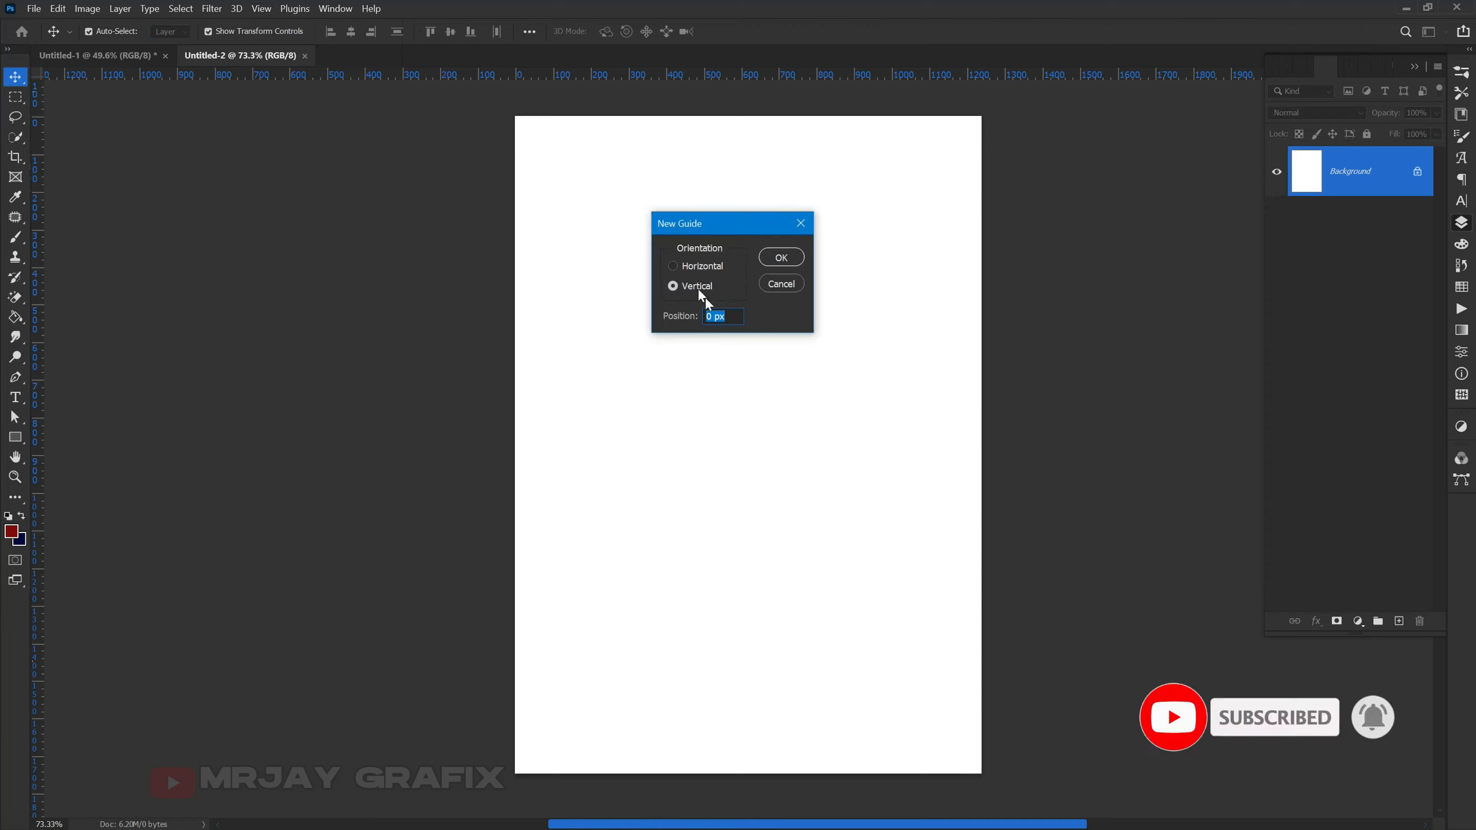
click(674, 286)
click(728, 315)
drag(728, 315, 695, 306)
text(50)
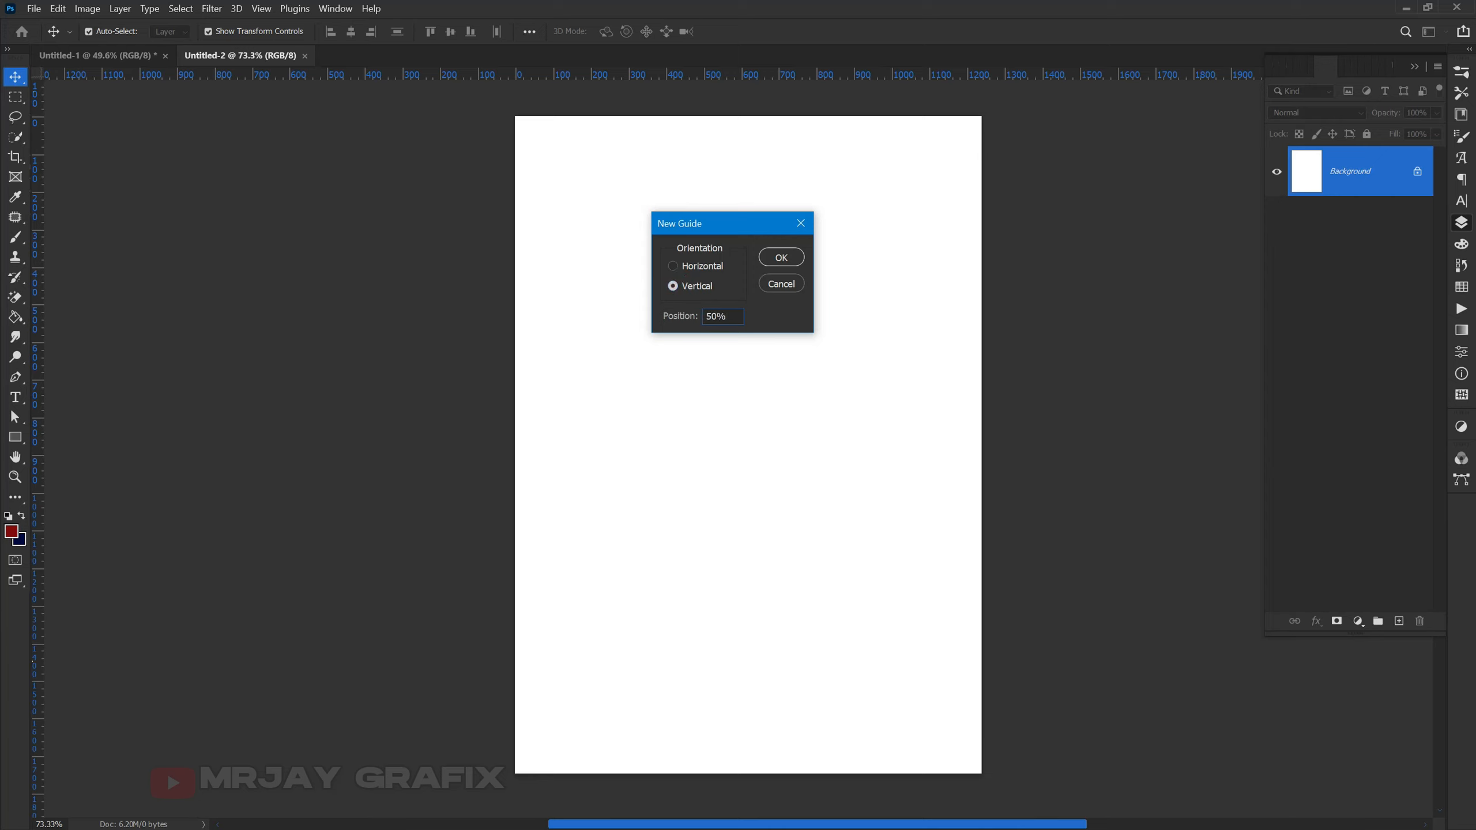
text(%)
click(779, 260)
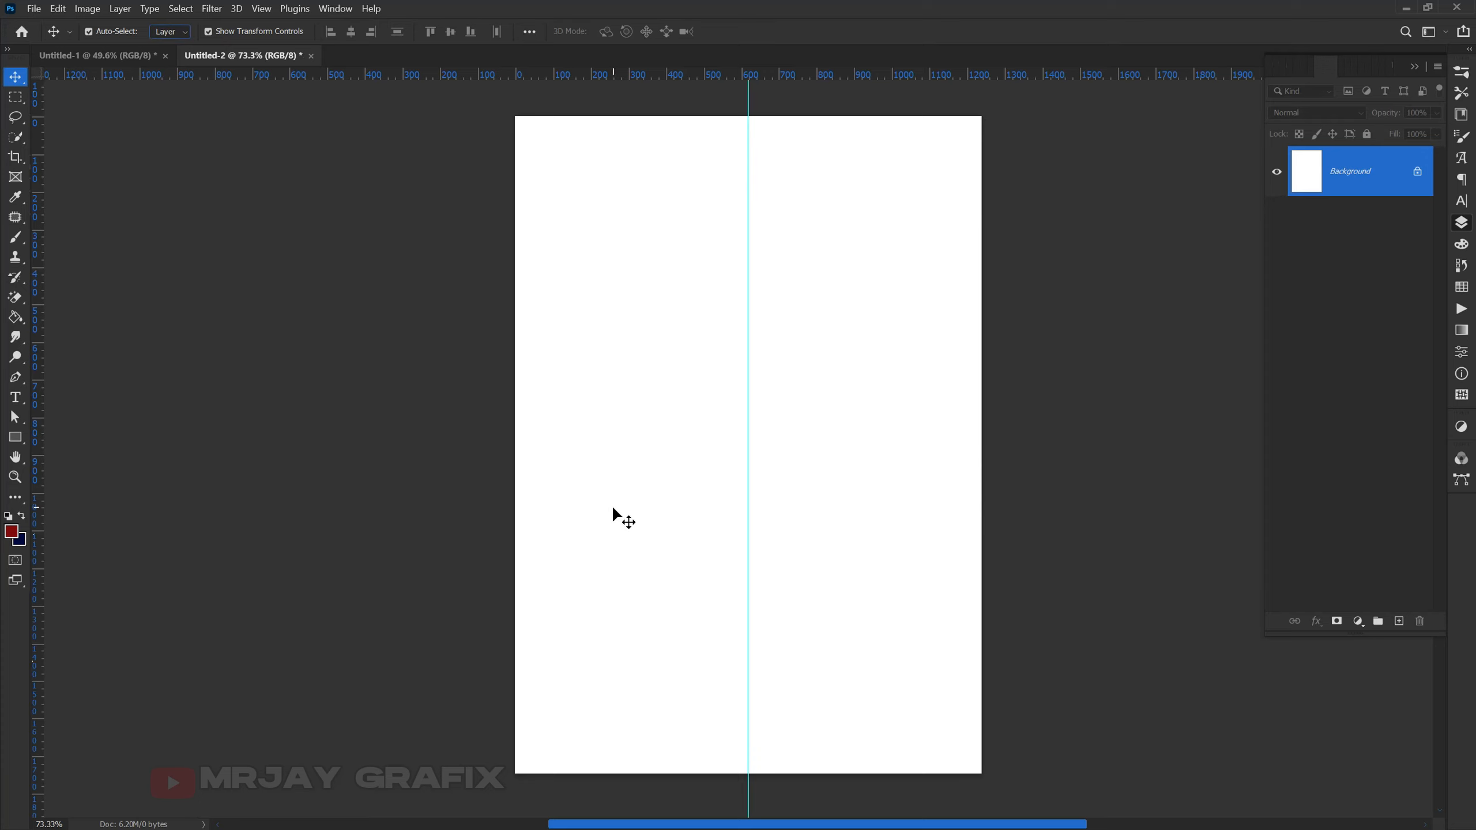
key(ctrl+z)
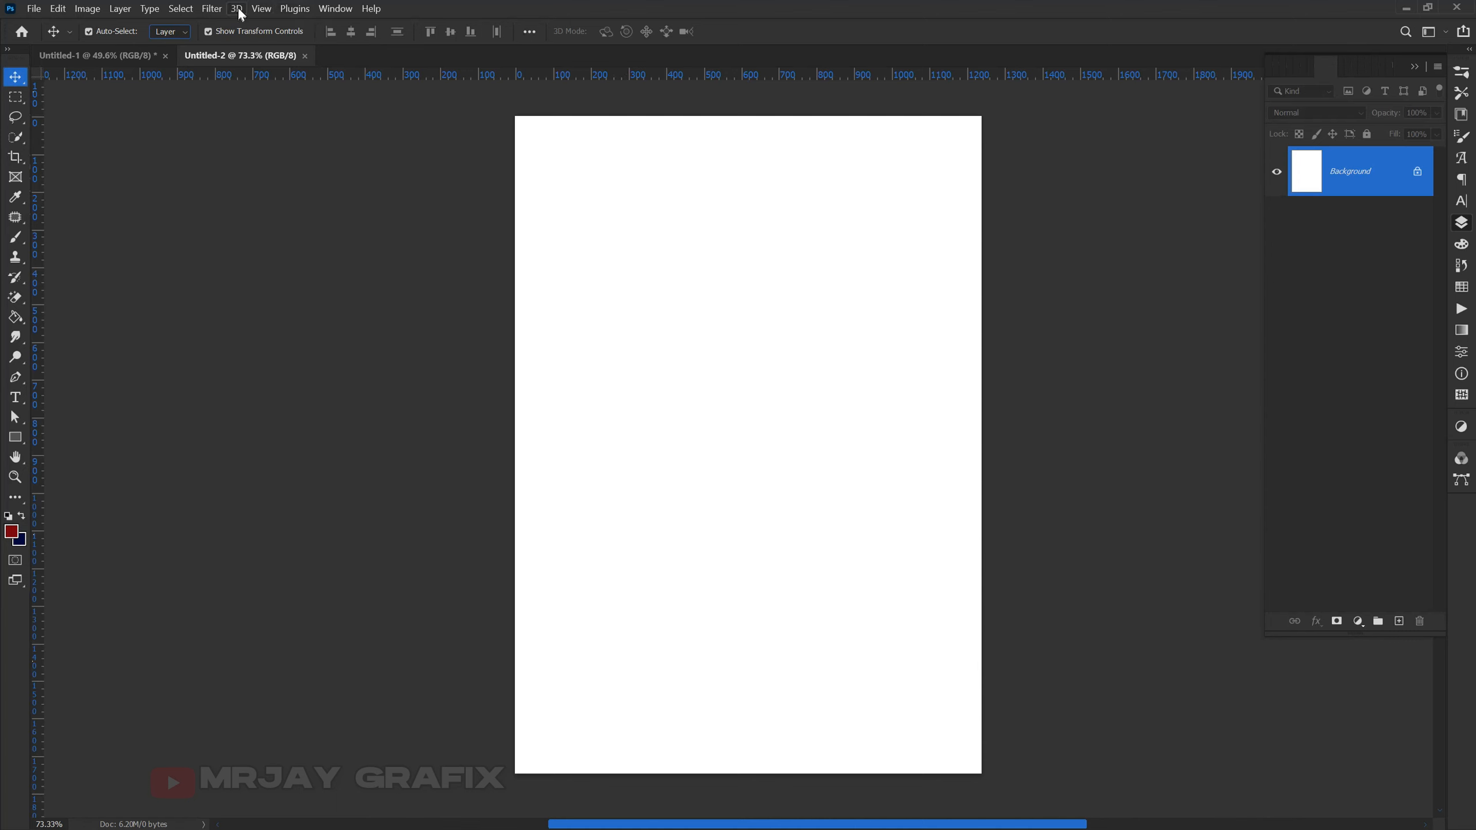
- Add a horizontal guide at 50% halfway down the page
click(258, 11)
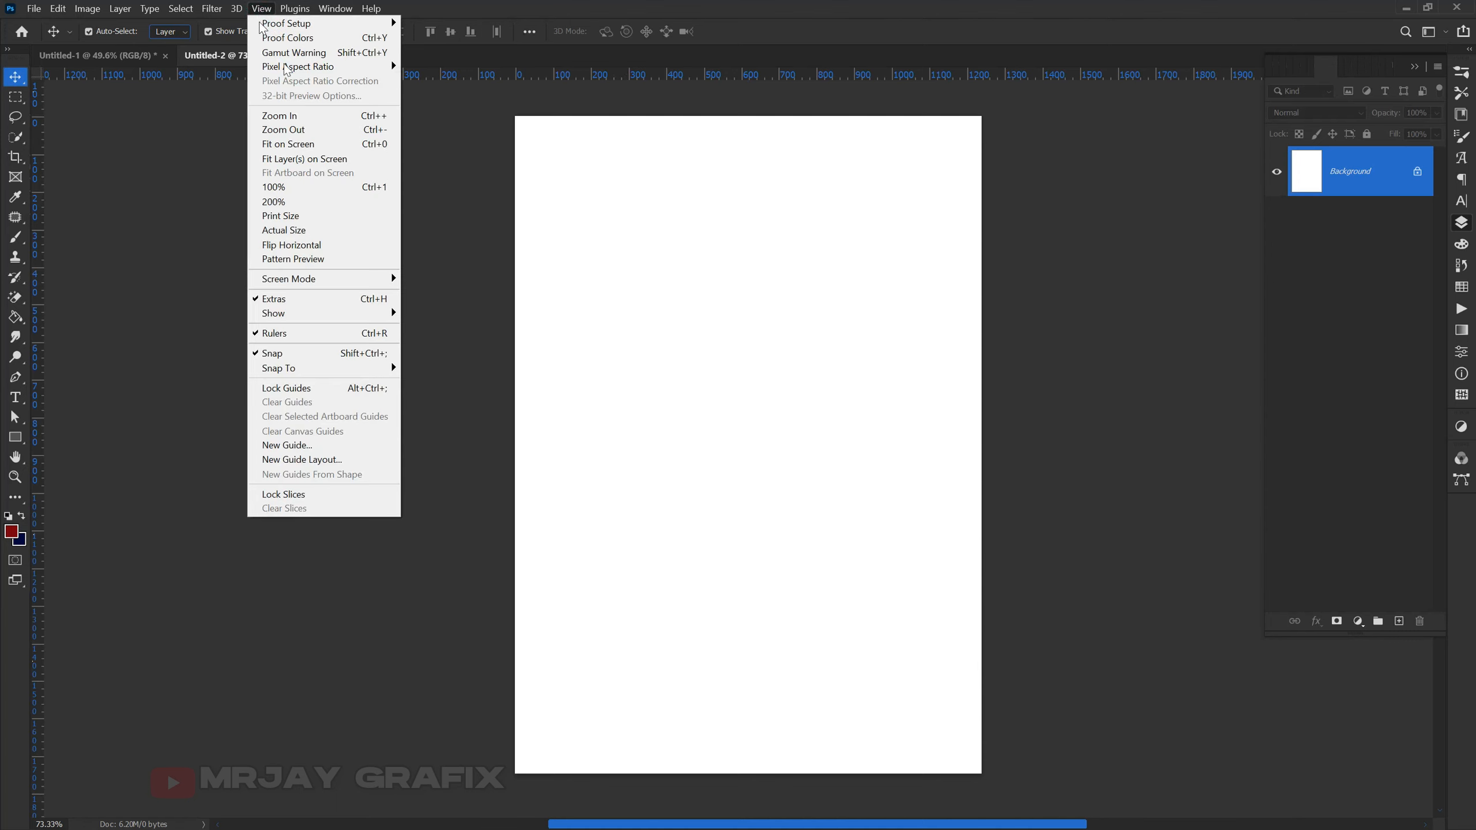
click(287, 444)
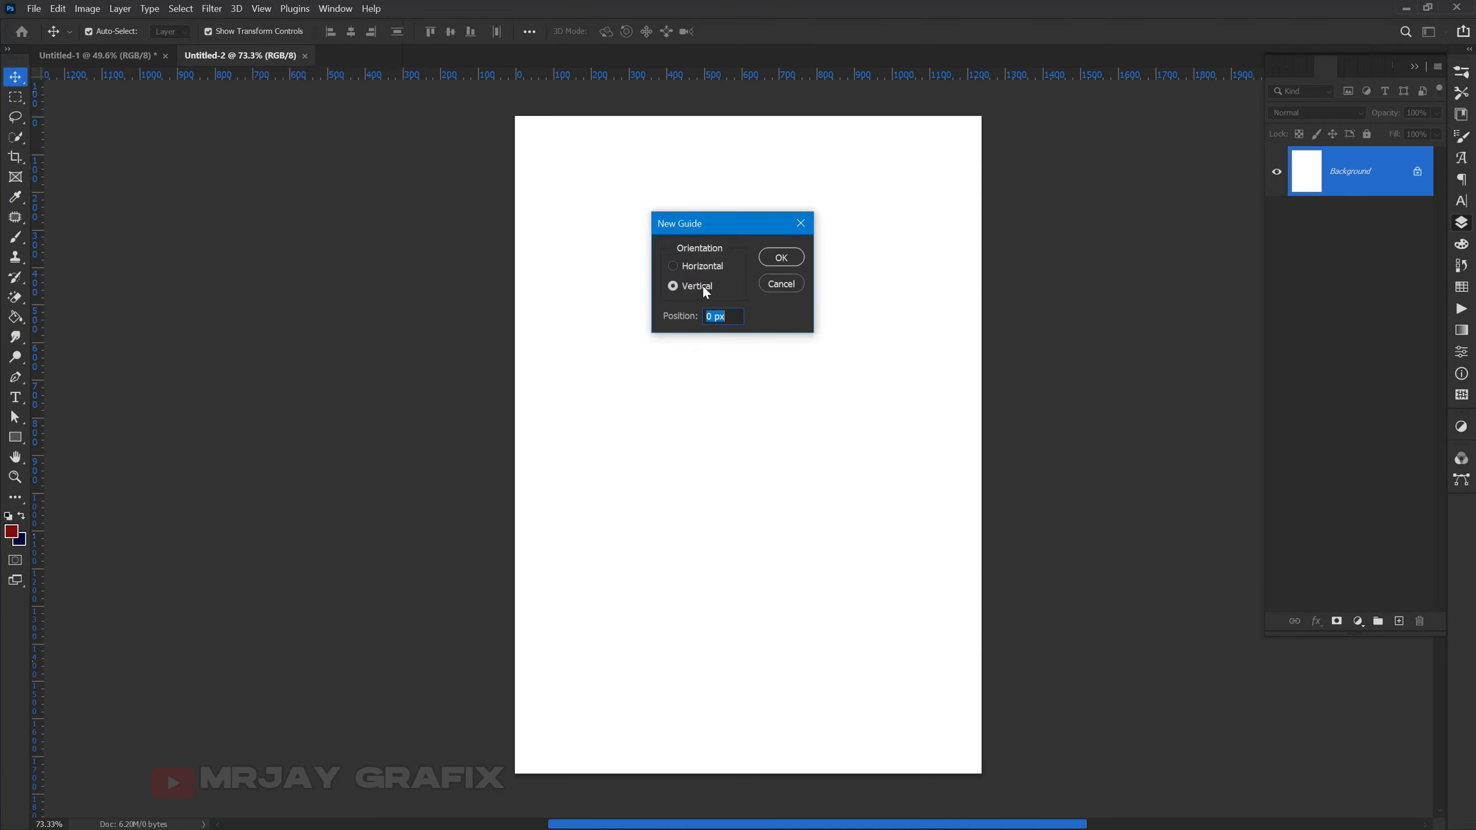
click(698, 267)
text(5)
click(783, 258)
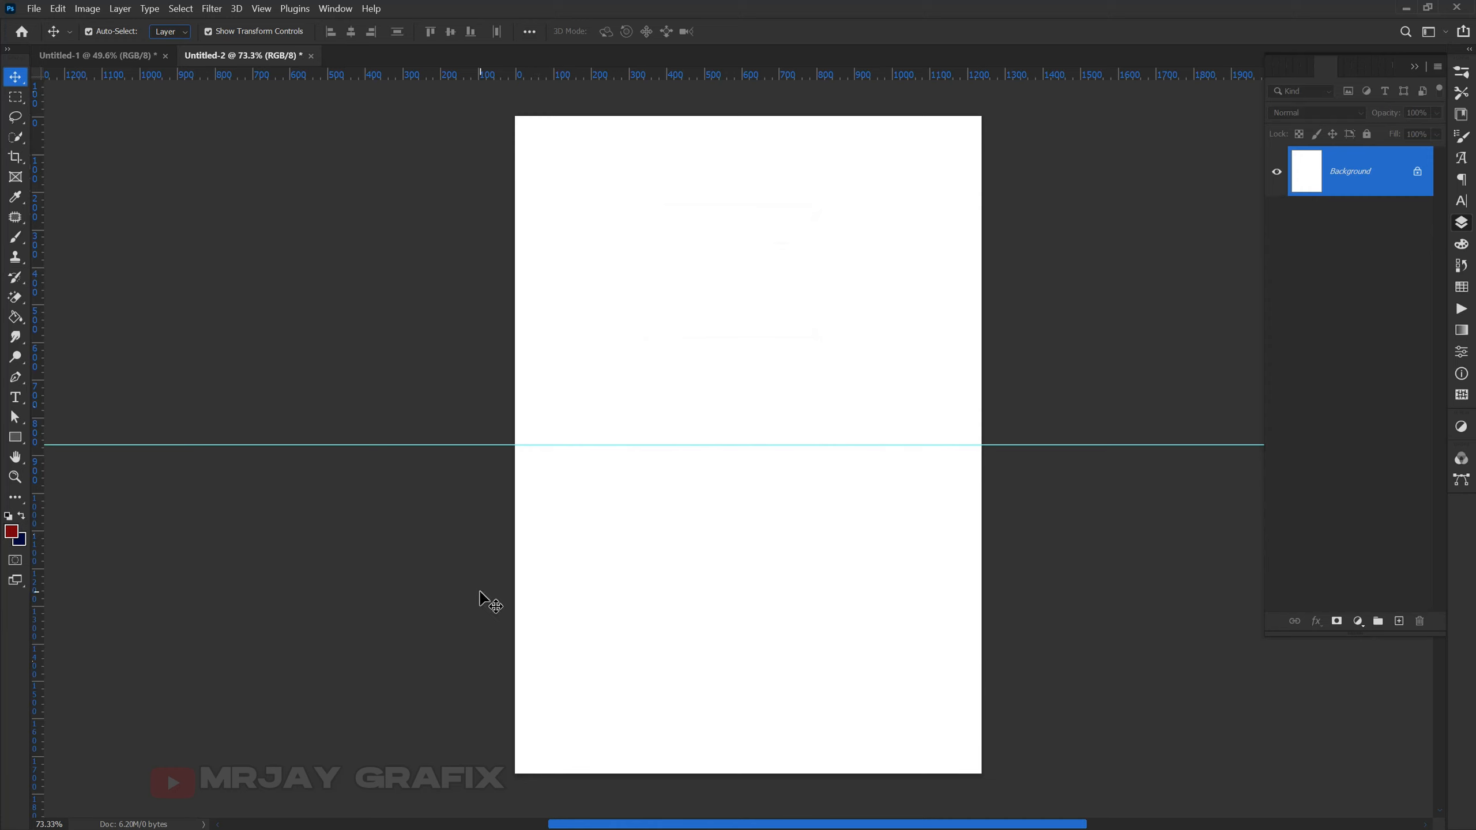
click(13, 441)
- Draw a rectangle from the middle guide down to the bottom edge of the page
click(53, 438)
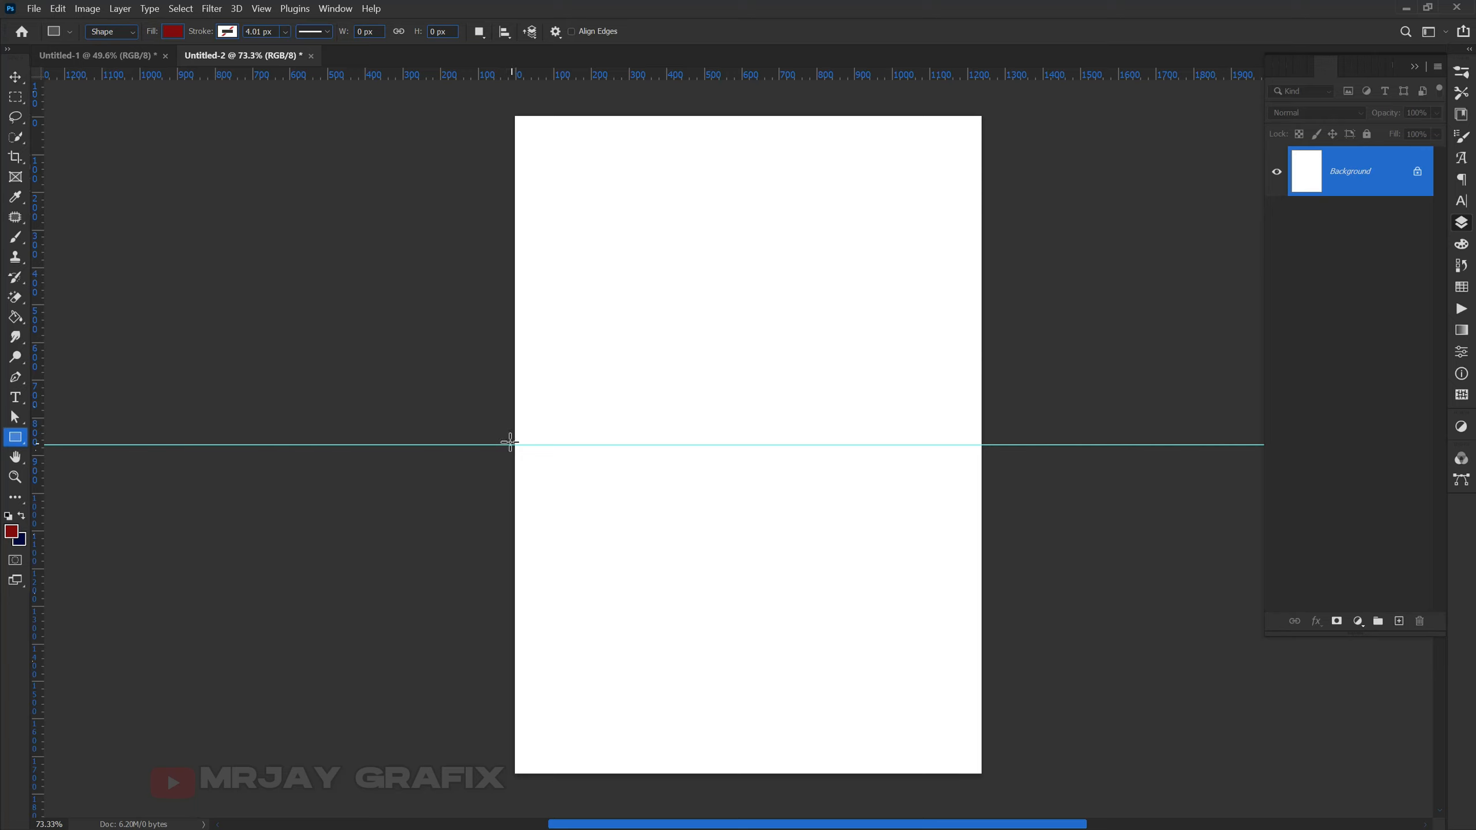
drag(512, 445, 986, 777)
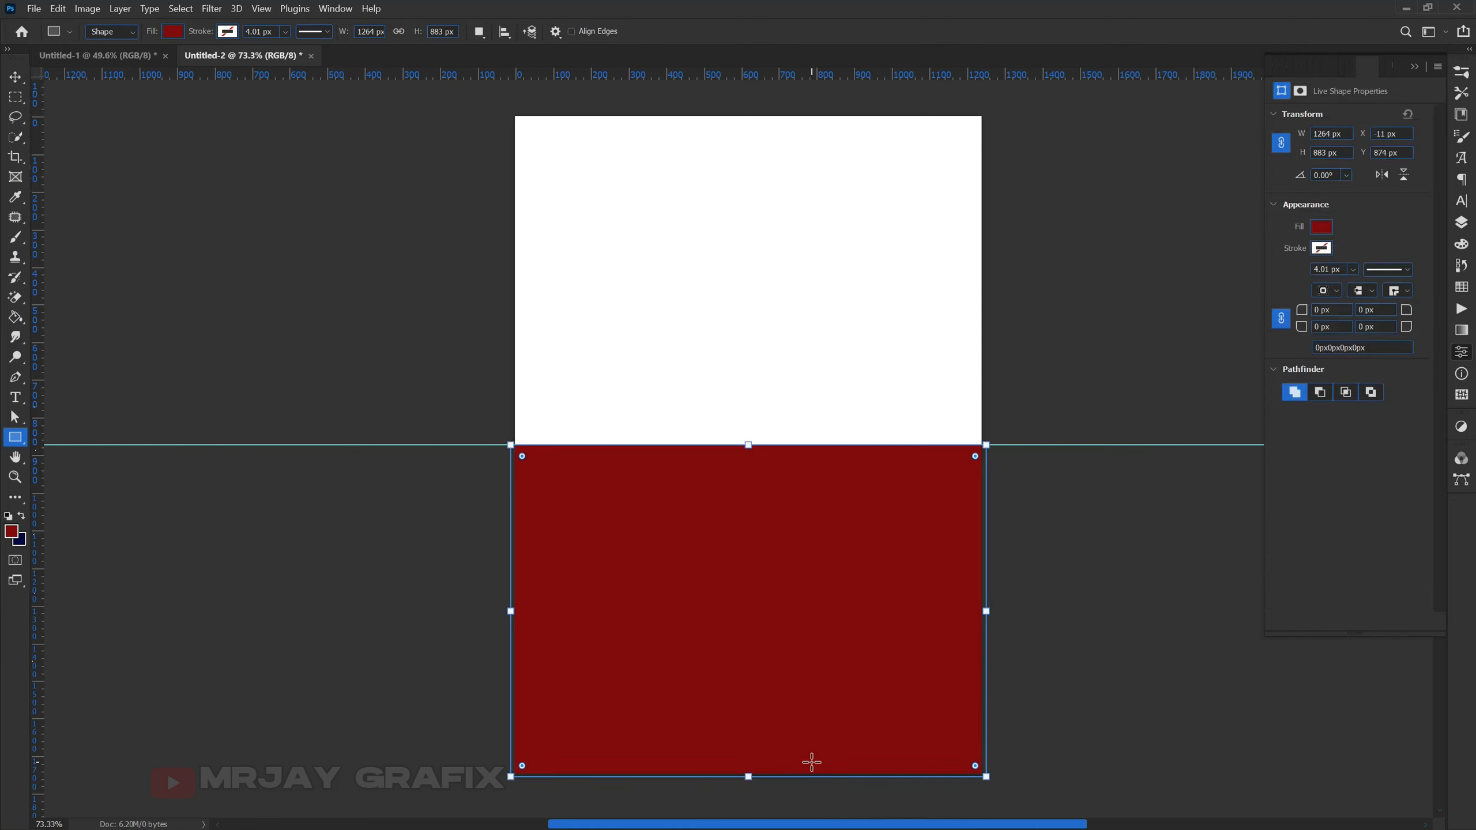
click(14, 75)
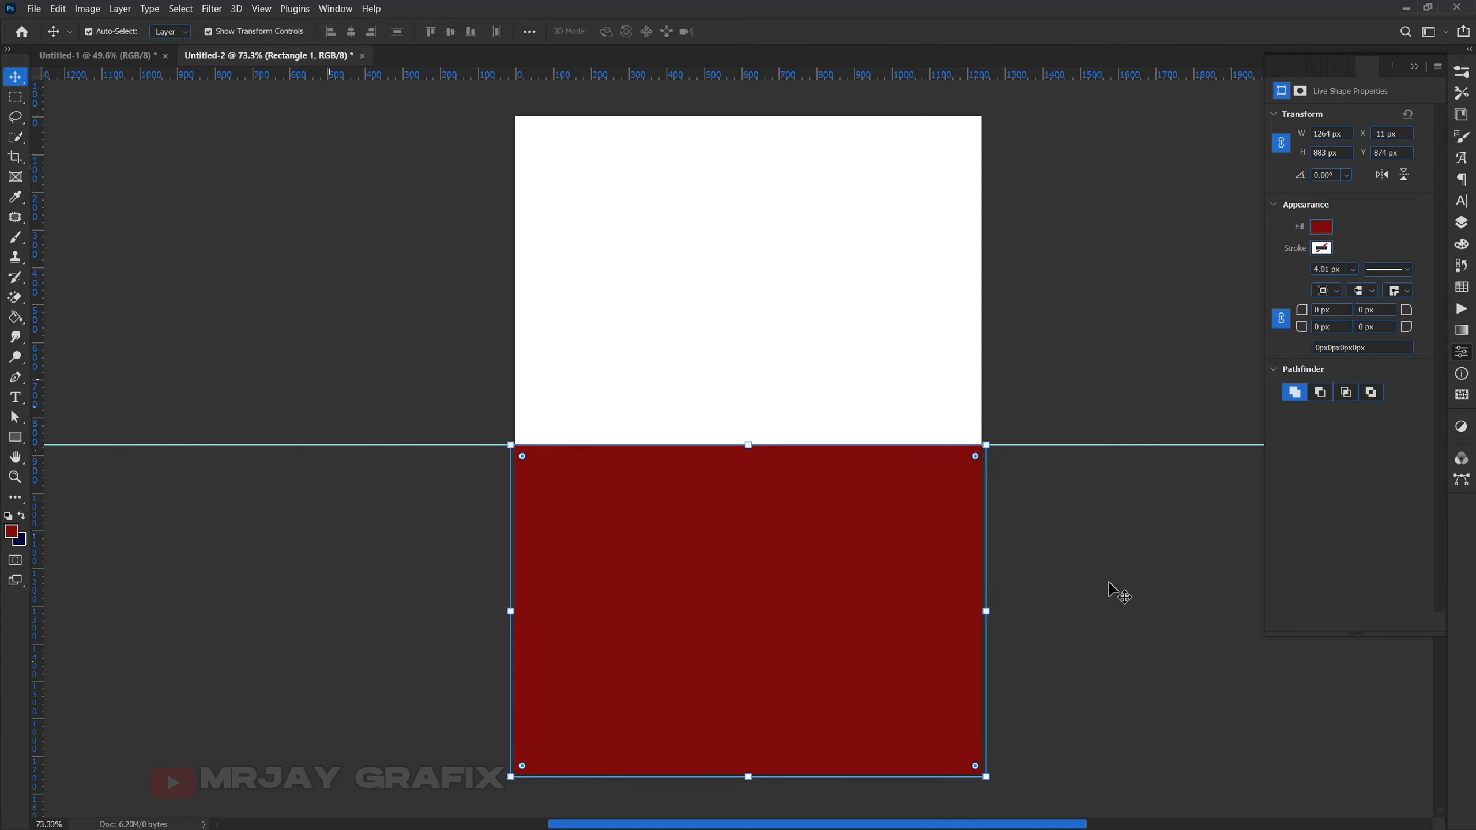
click(1463, 227)
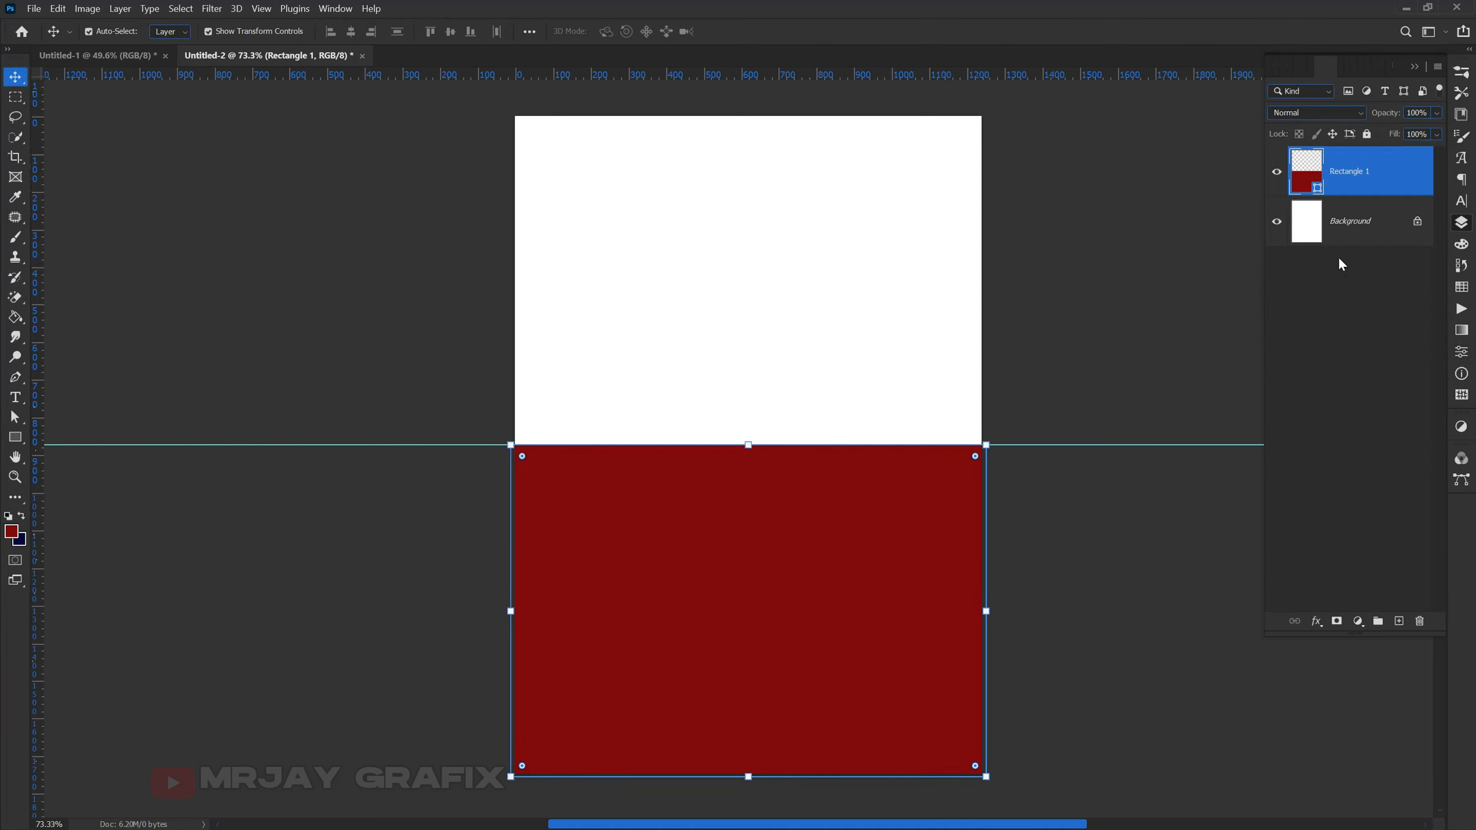
click(1317, 622)
click(1342, 747)
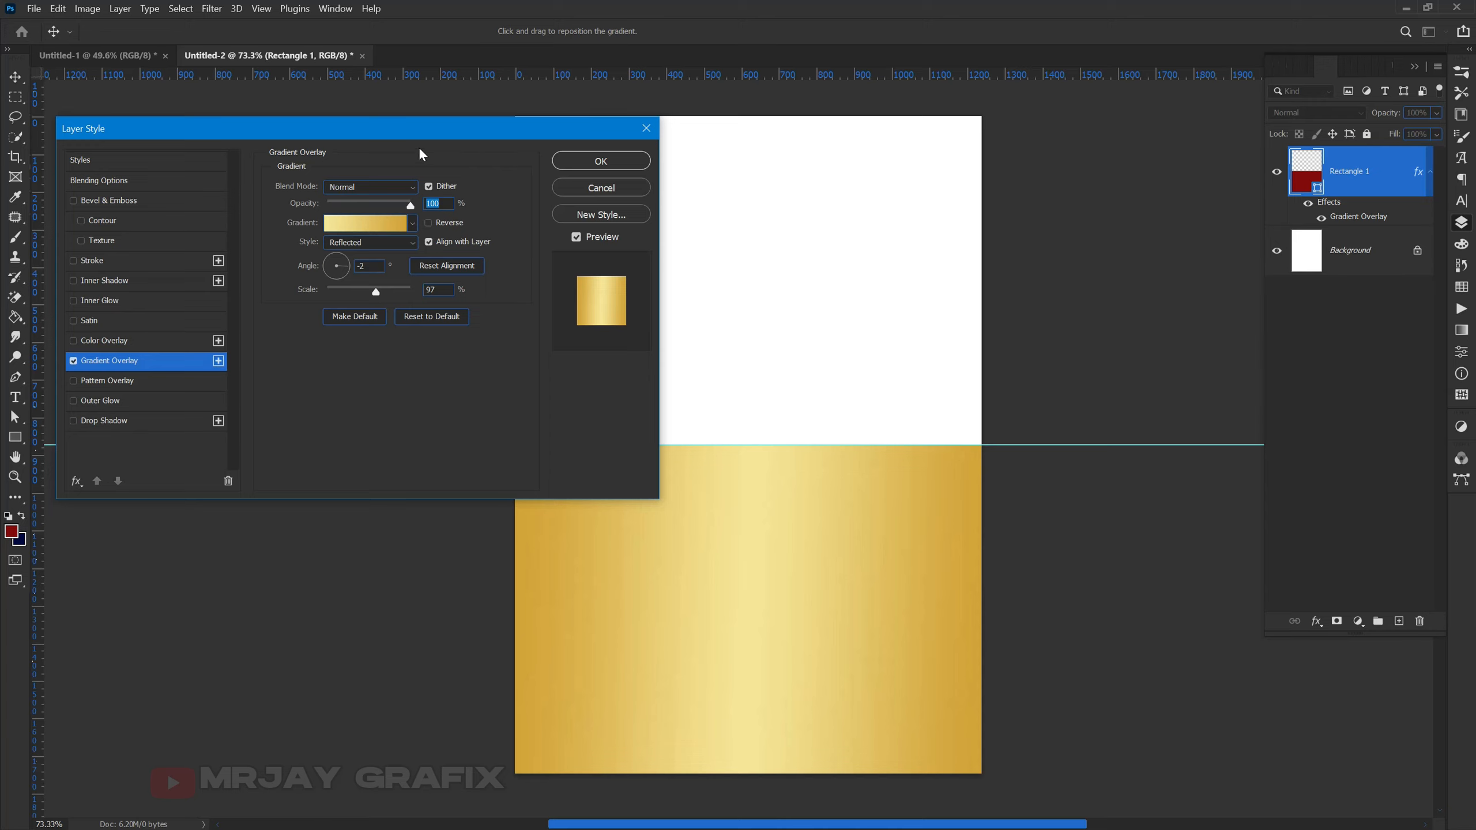
drag(416, 133, 909, 89)
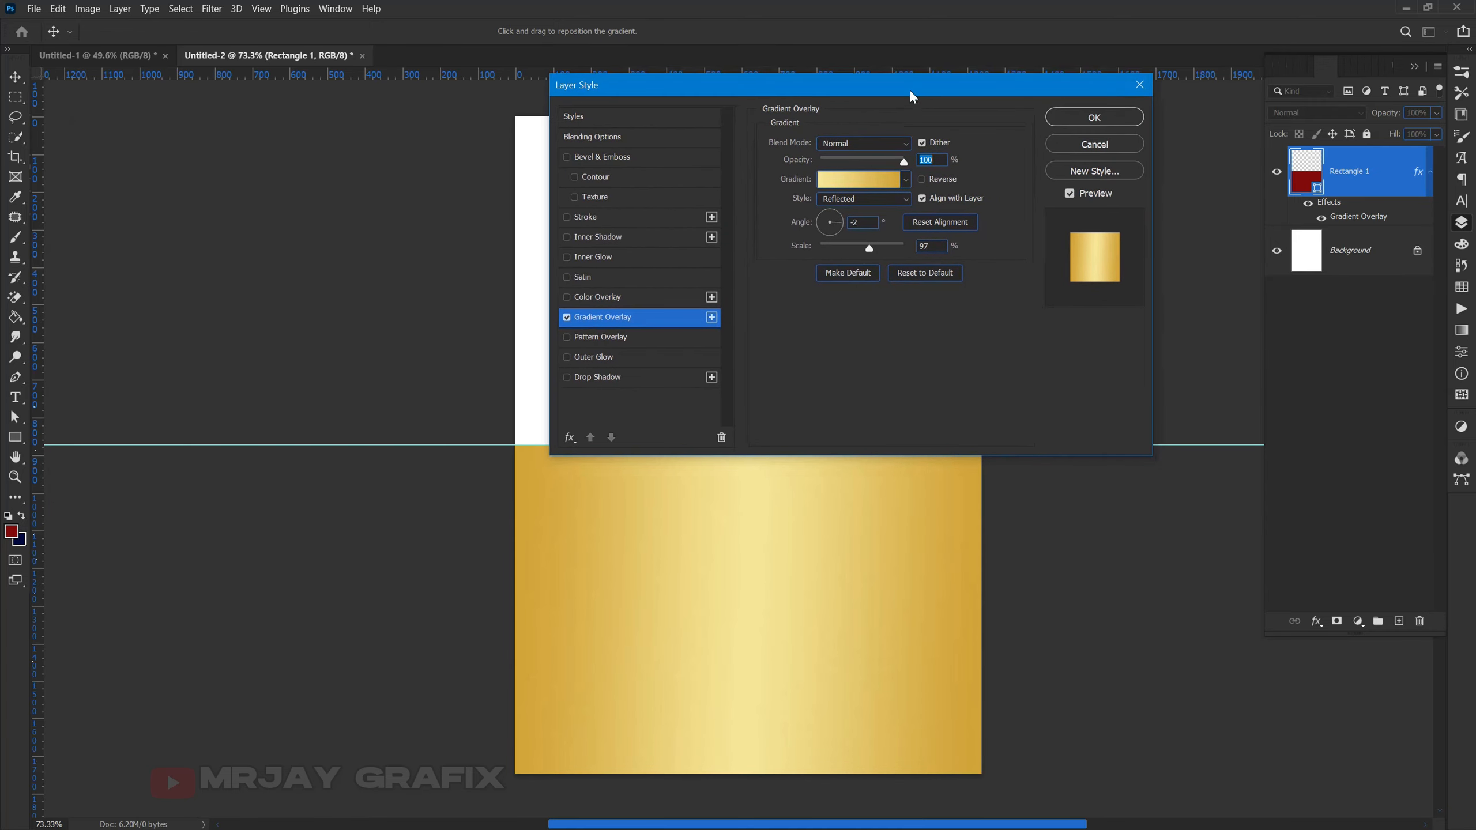
click(840, 180)
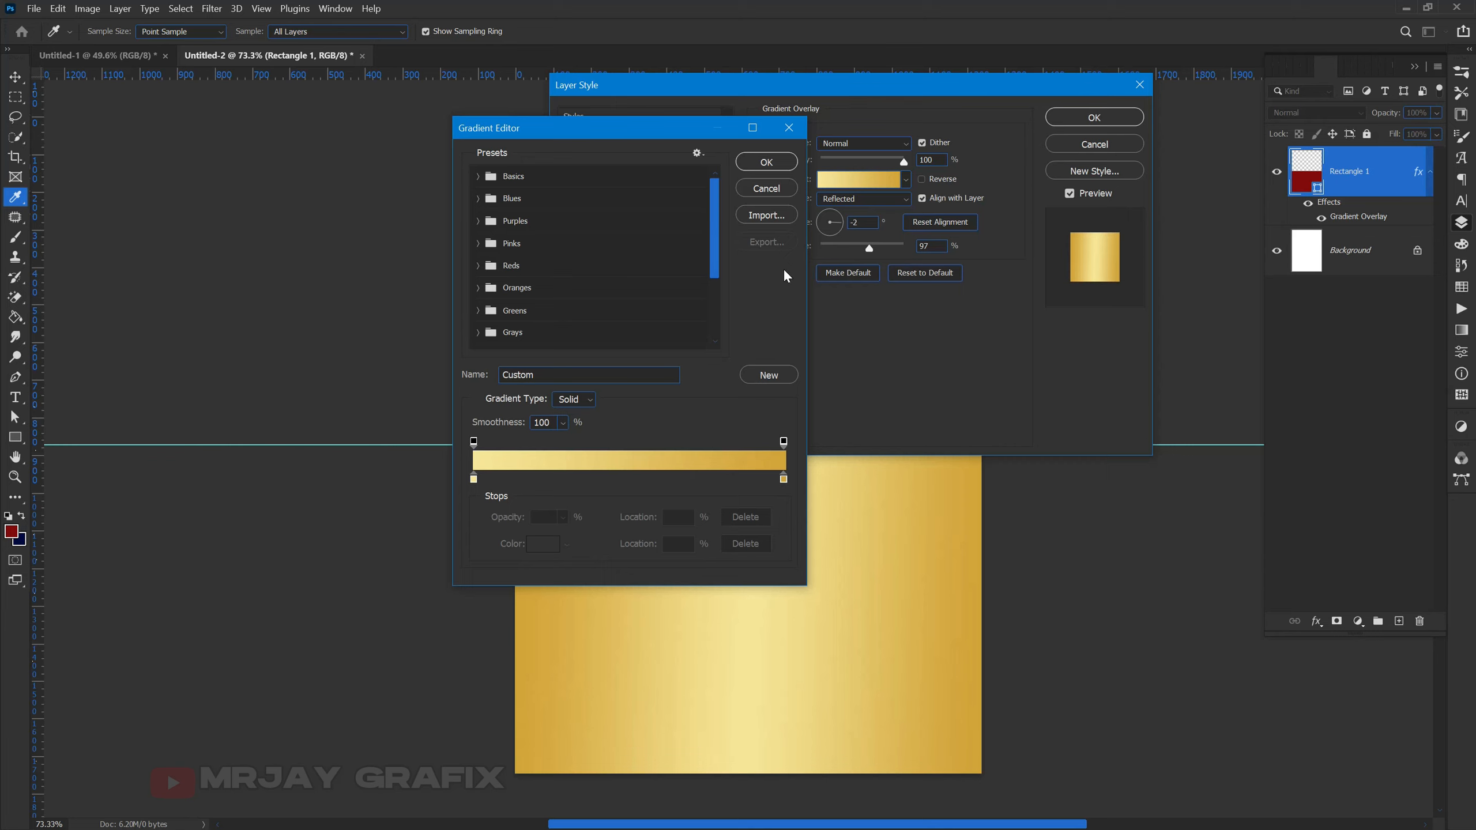
click(474, 479)
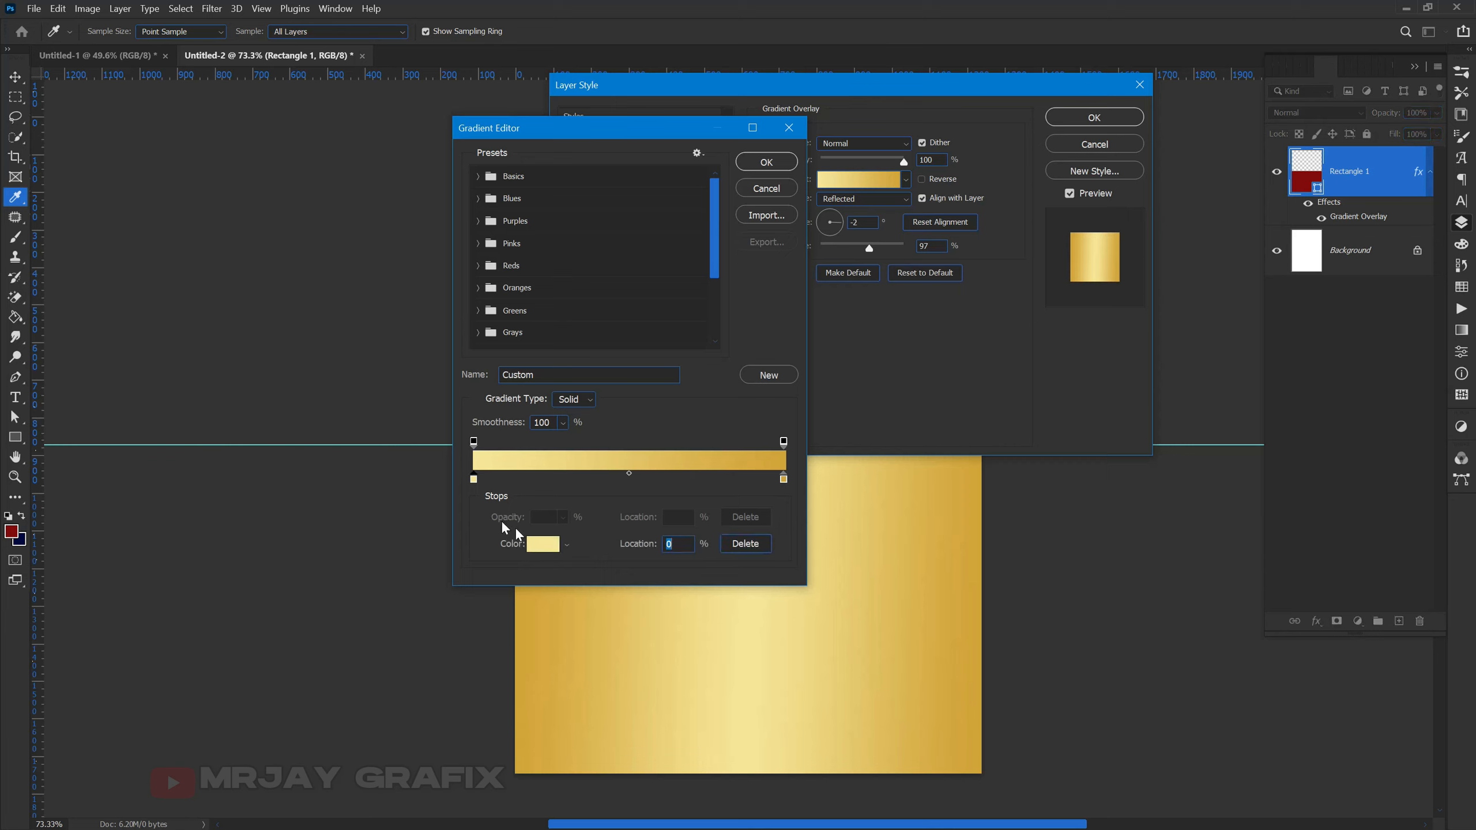
click(542, 544)
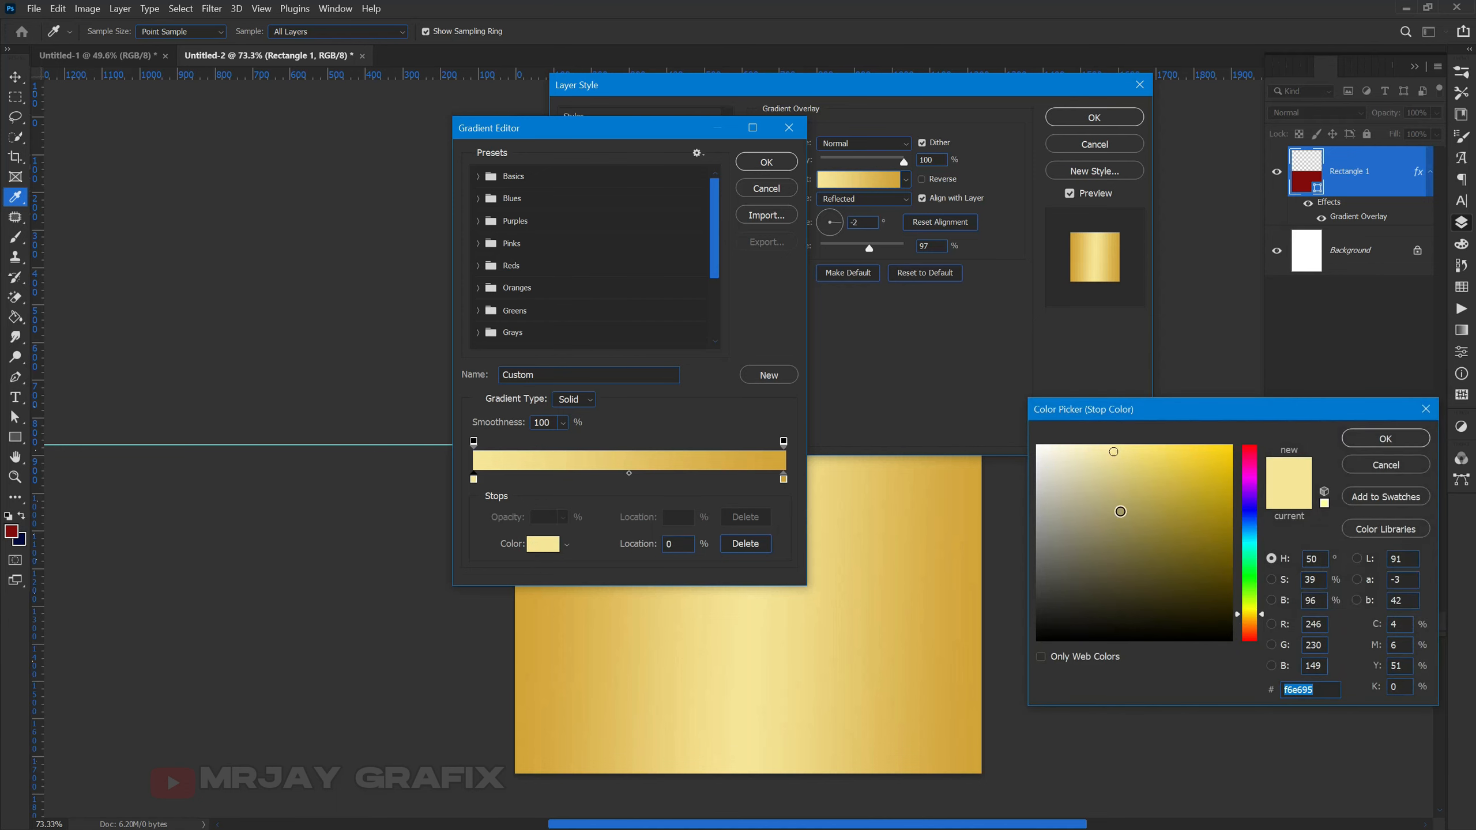
drag(1120, 511, 1019, 422)
key(Return)
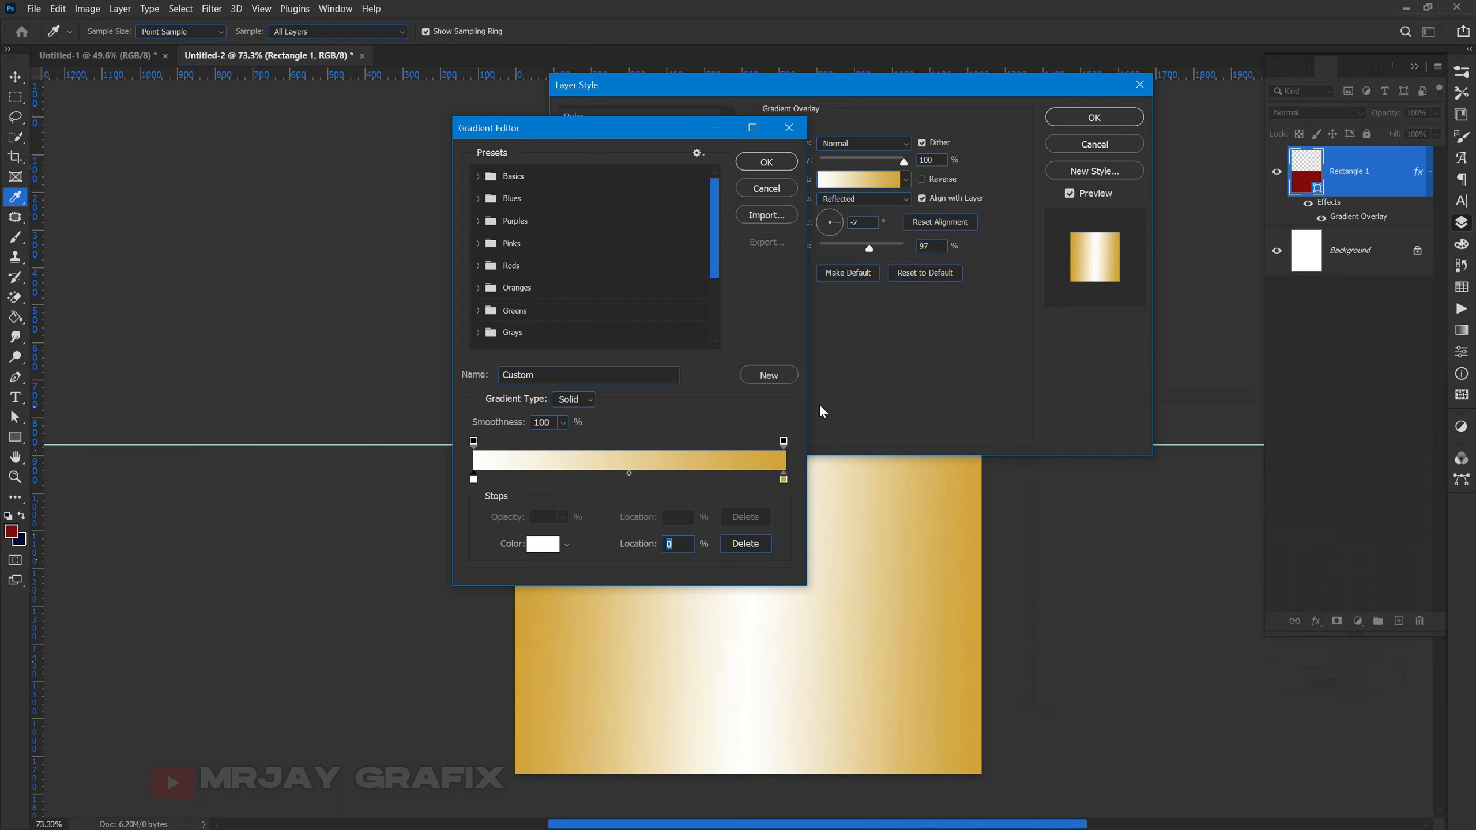
click(766, 162)
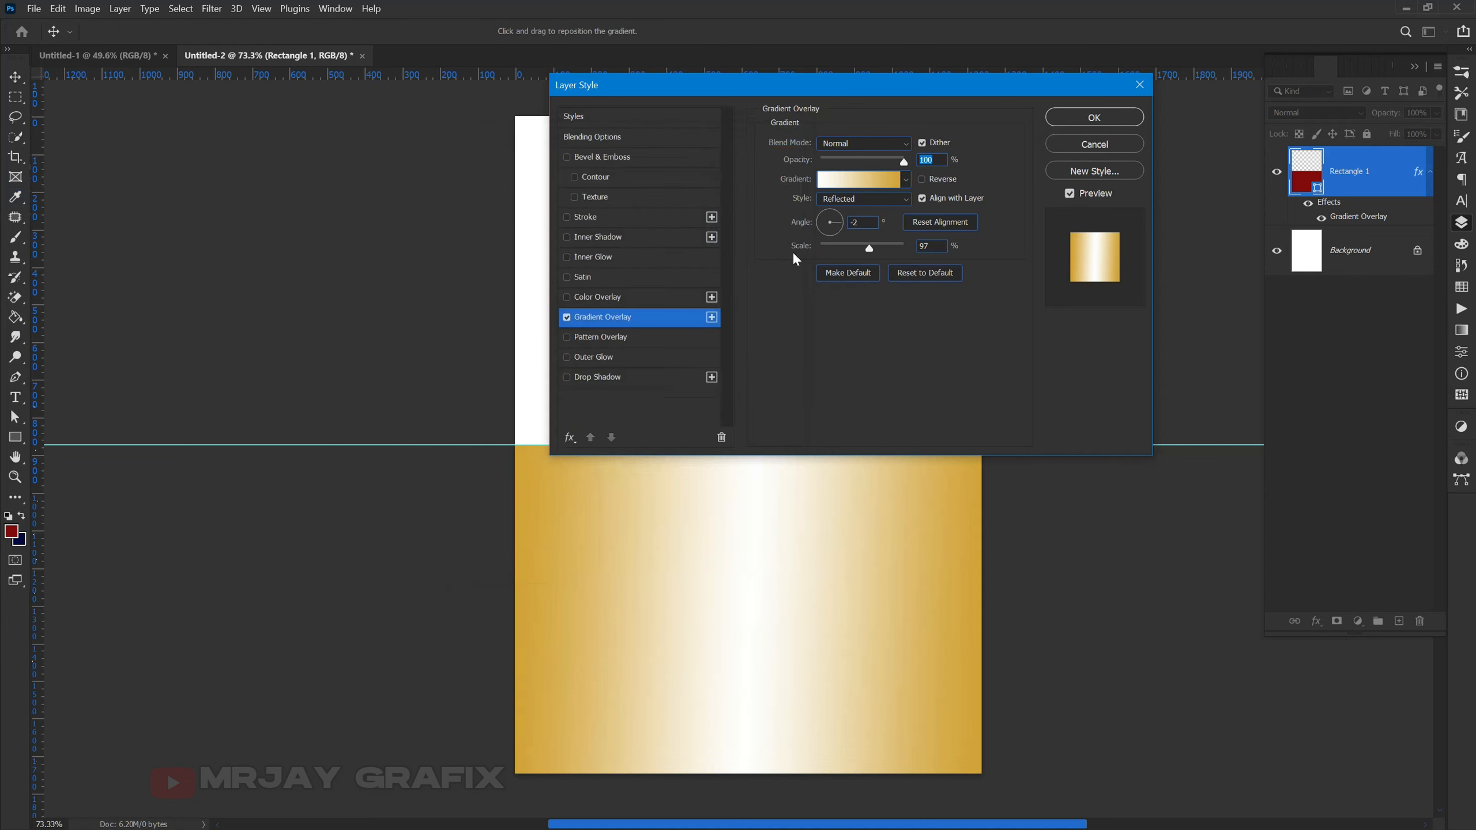
click(834, 199)
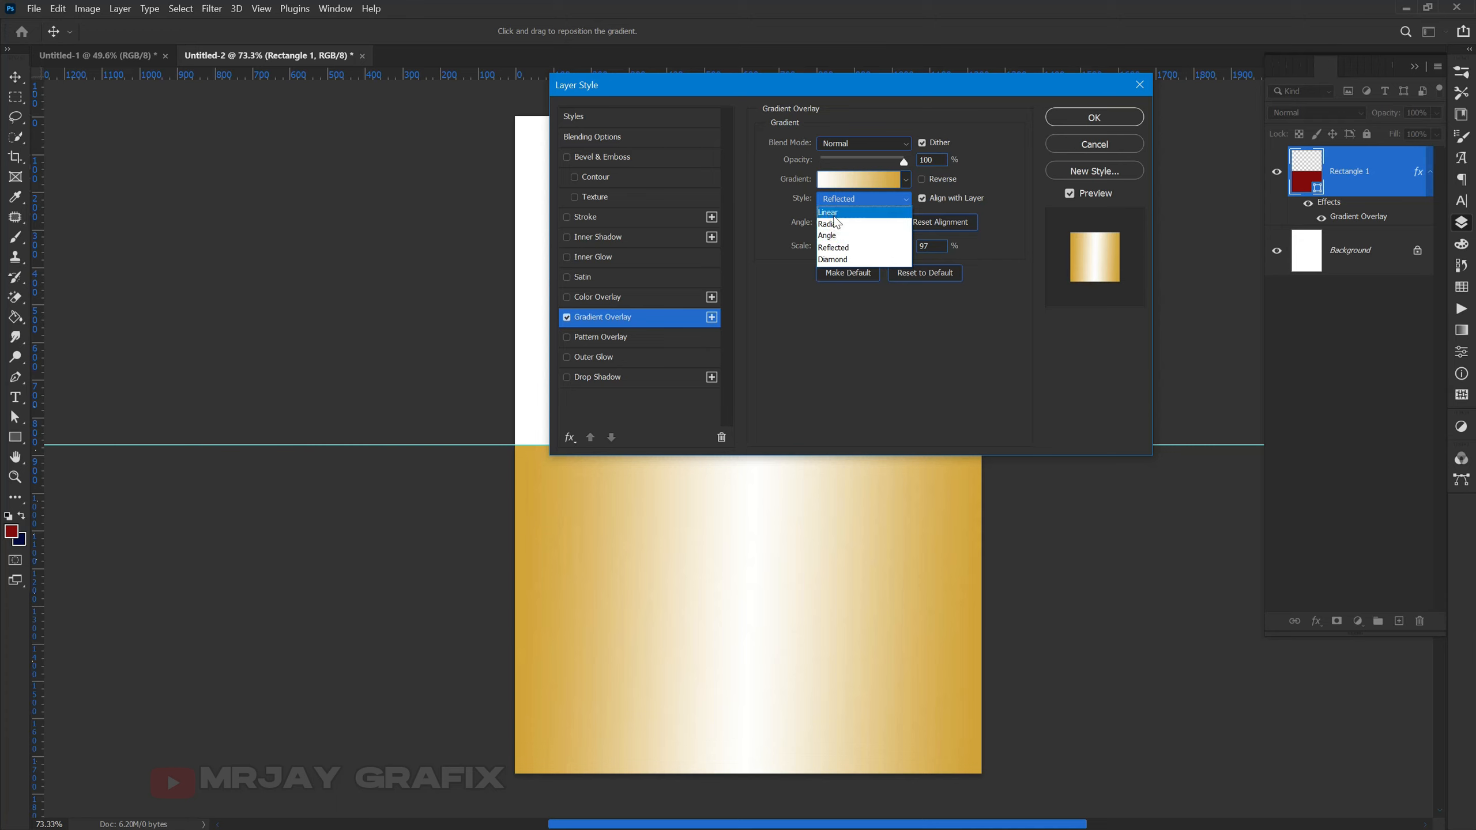
click(834, 215)
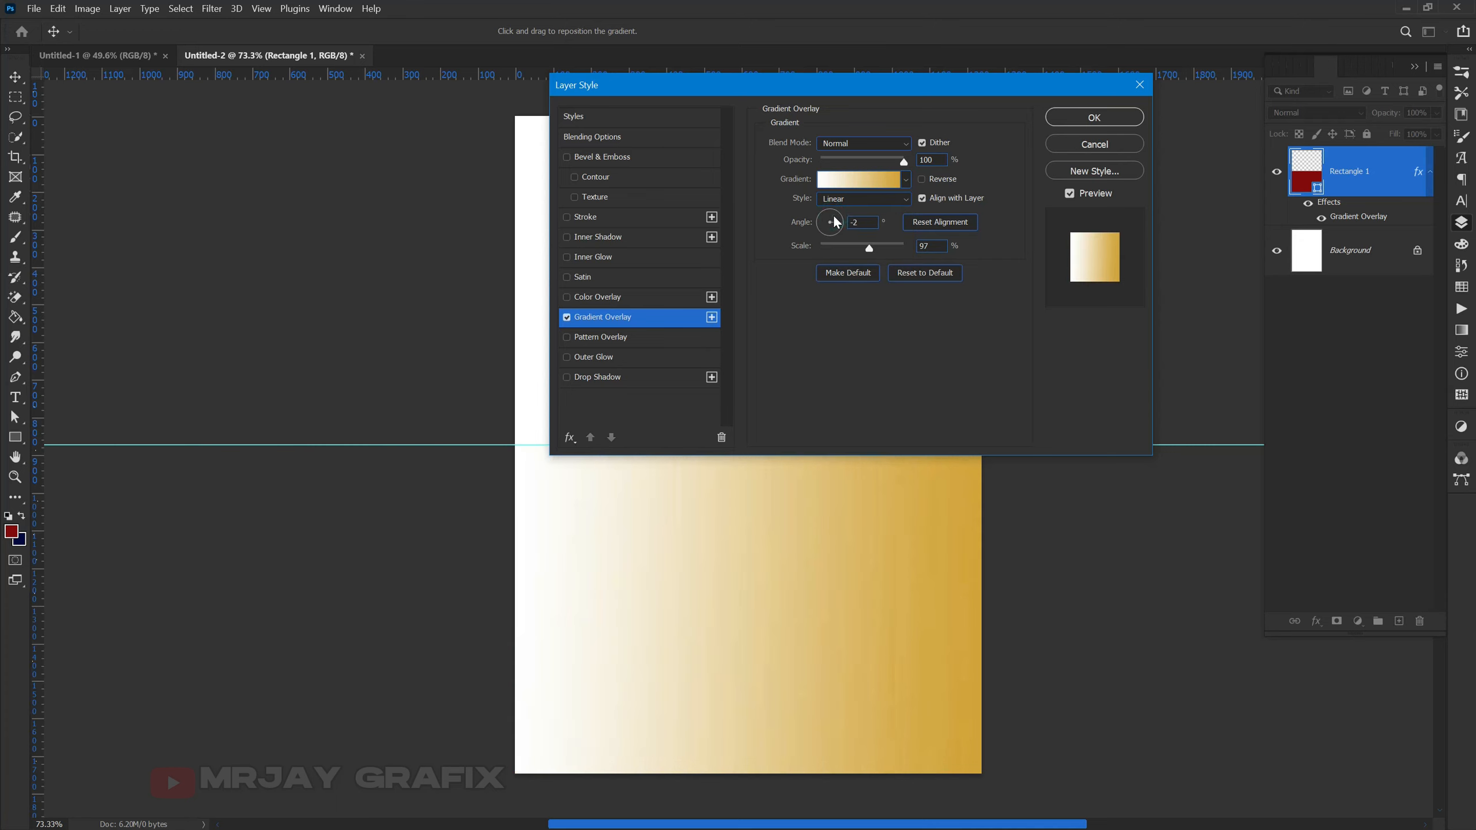
click(1094, 143)
click(429, 684)
click(690, 643)
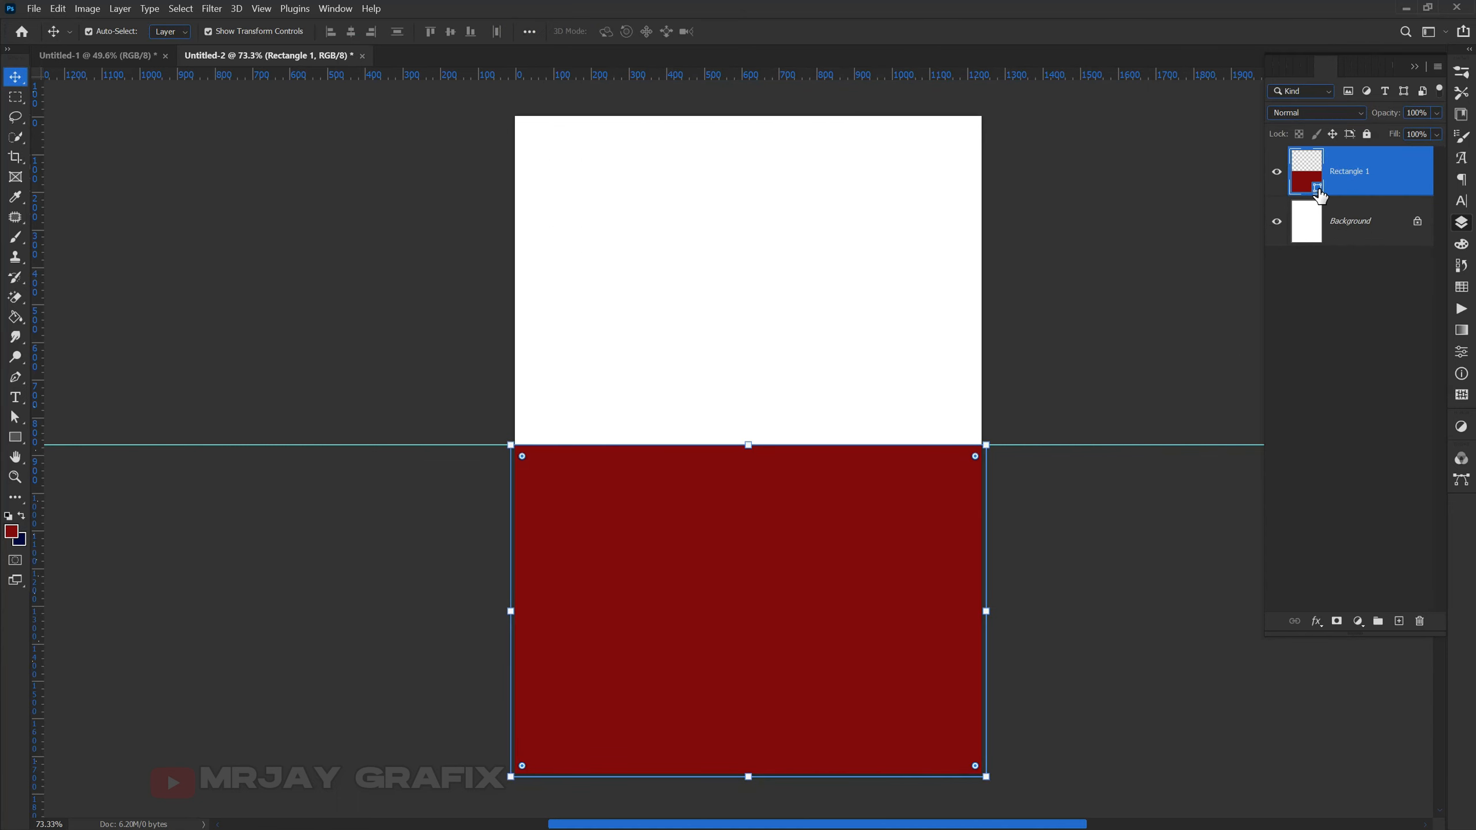
- Change the rectangle's fill colour to navy hex 000a45
double_click(1319, 197)
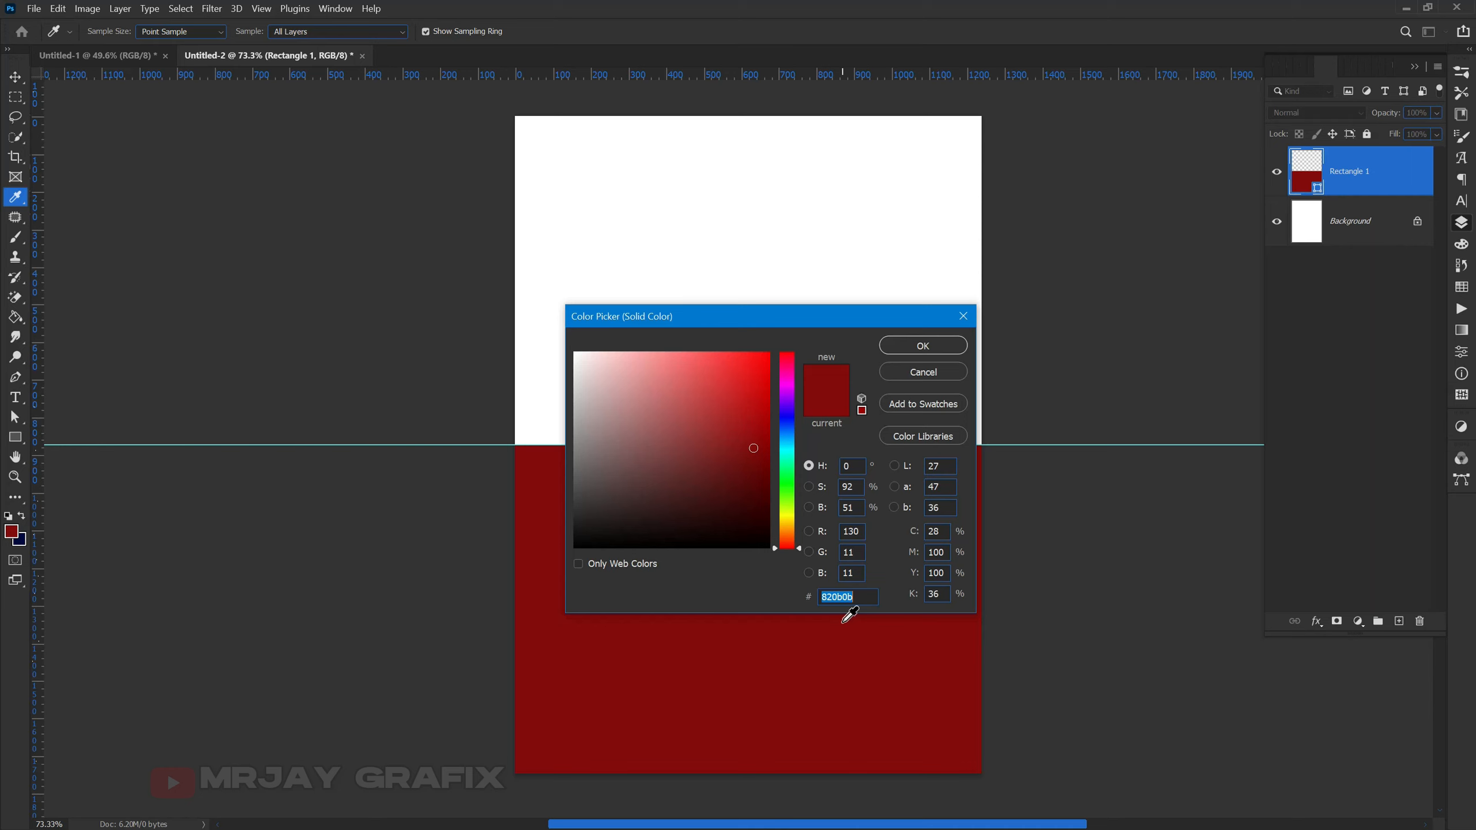
text(00)
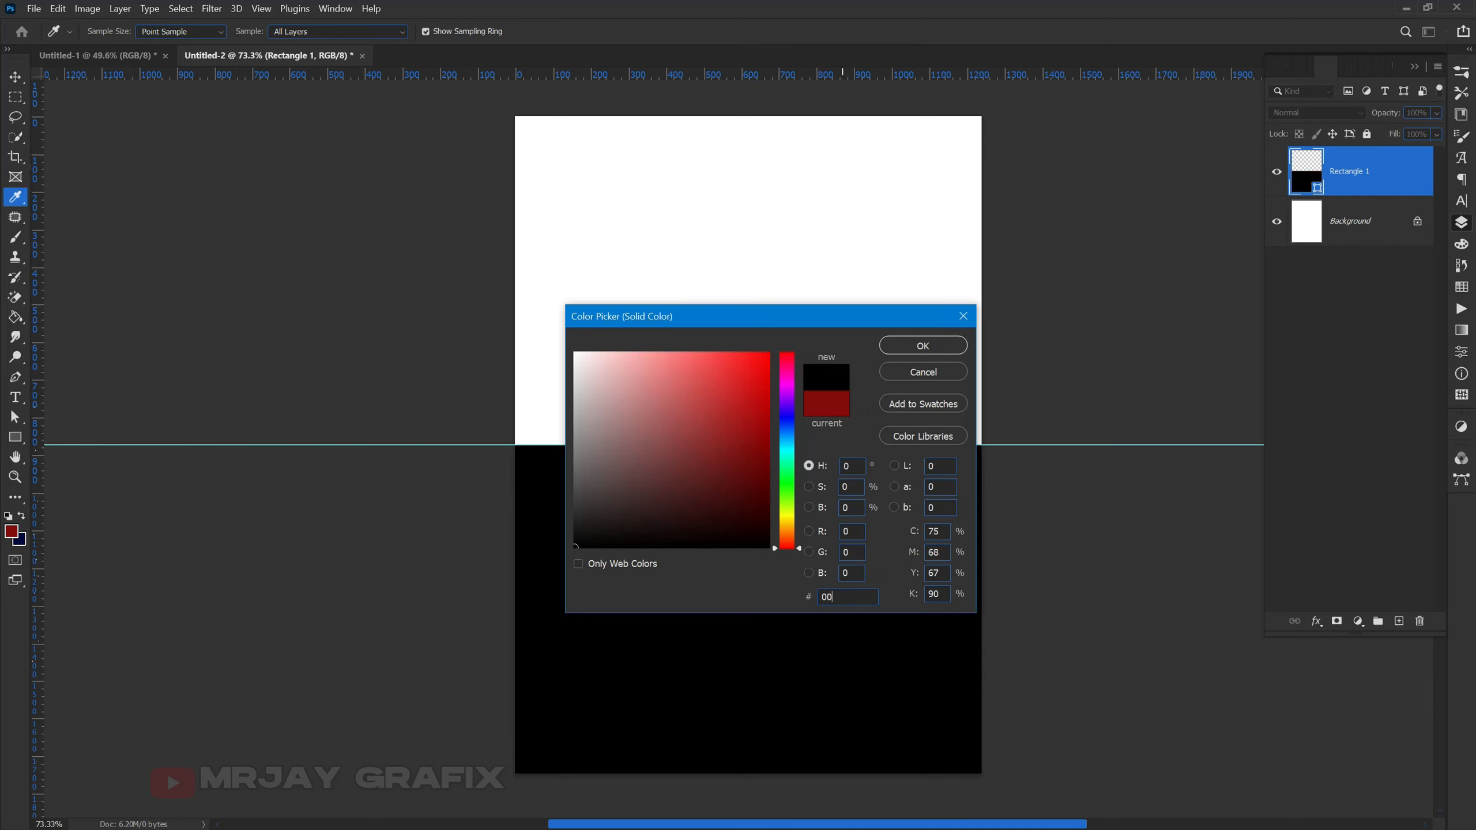
text(0a)
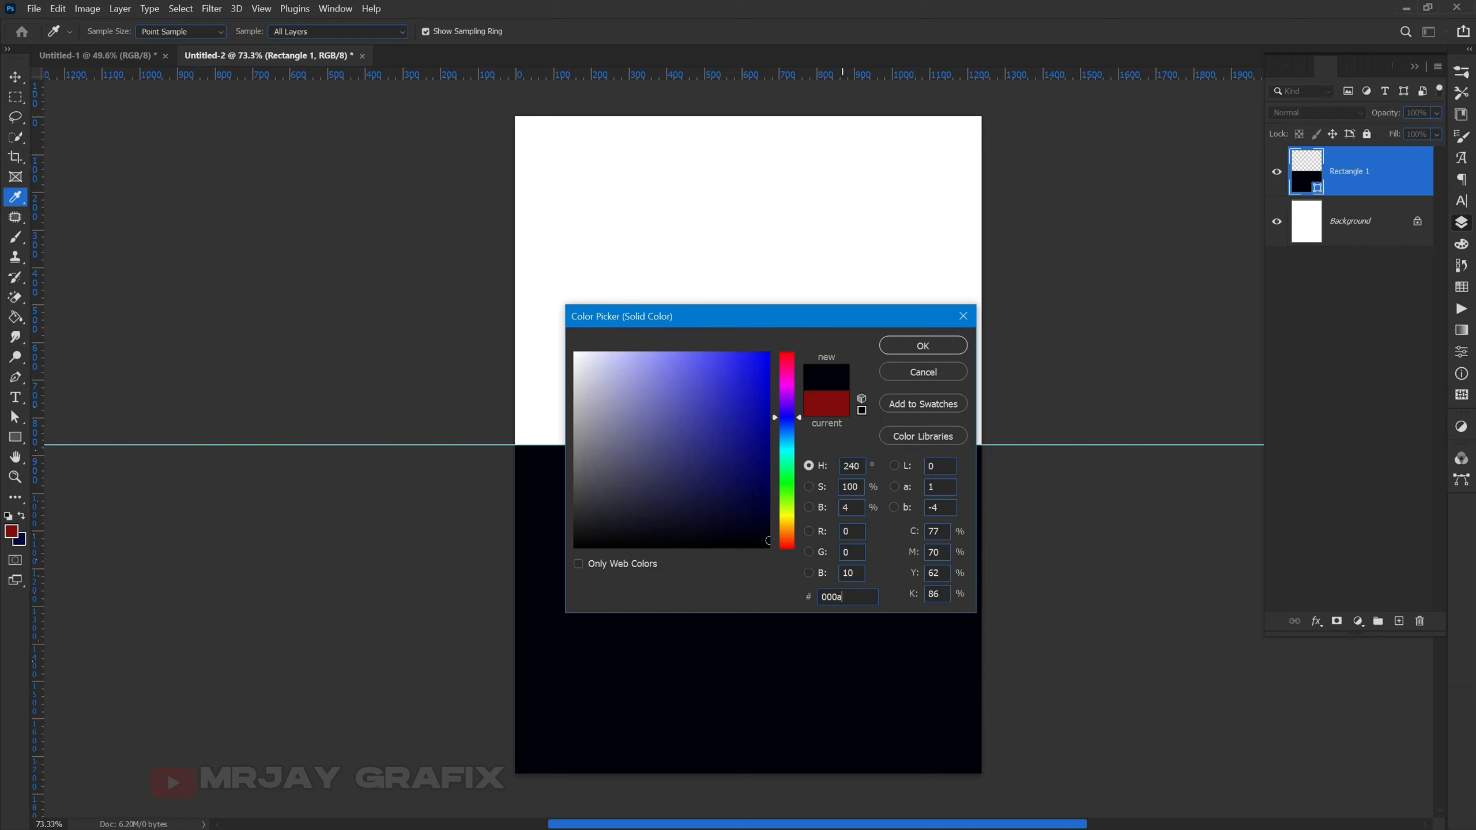
text(45)
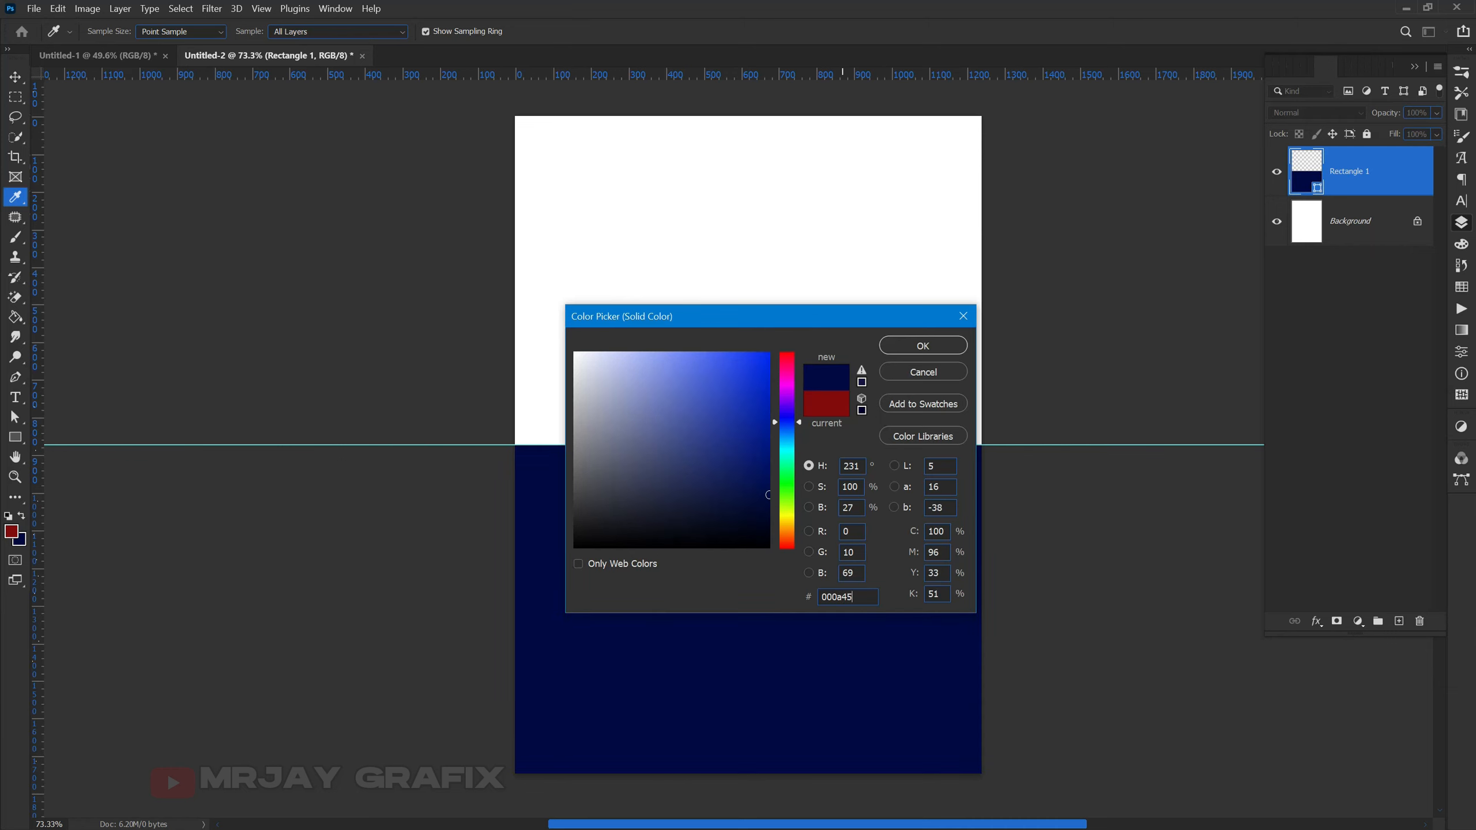
key(Return)
- Select the navy rectangle layer and add a new empty layer above it
key(v)
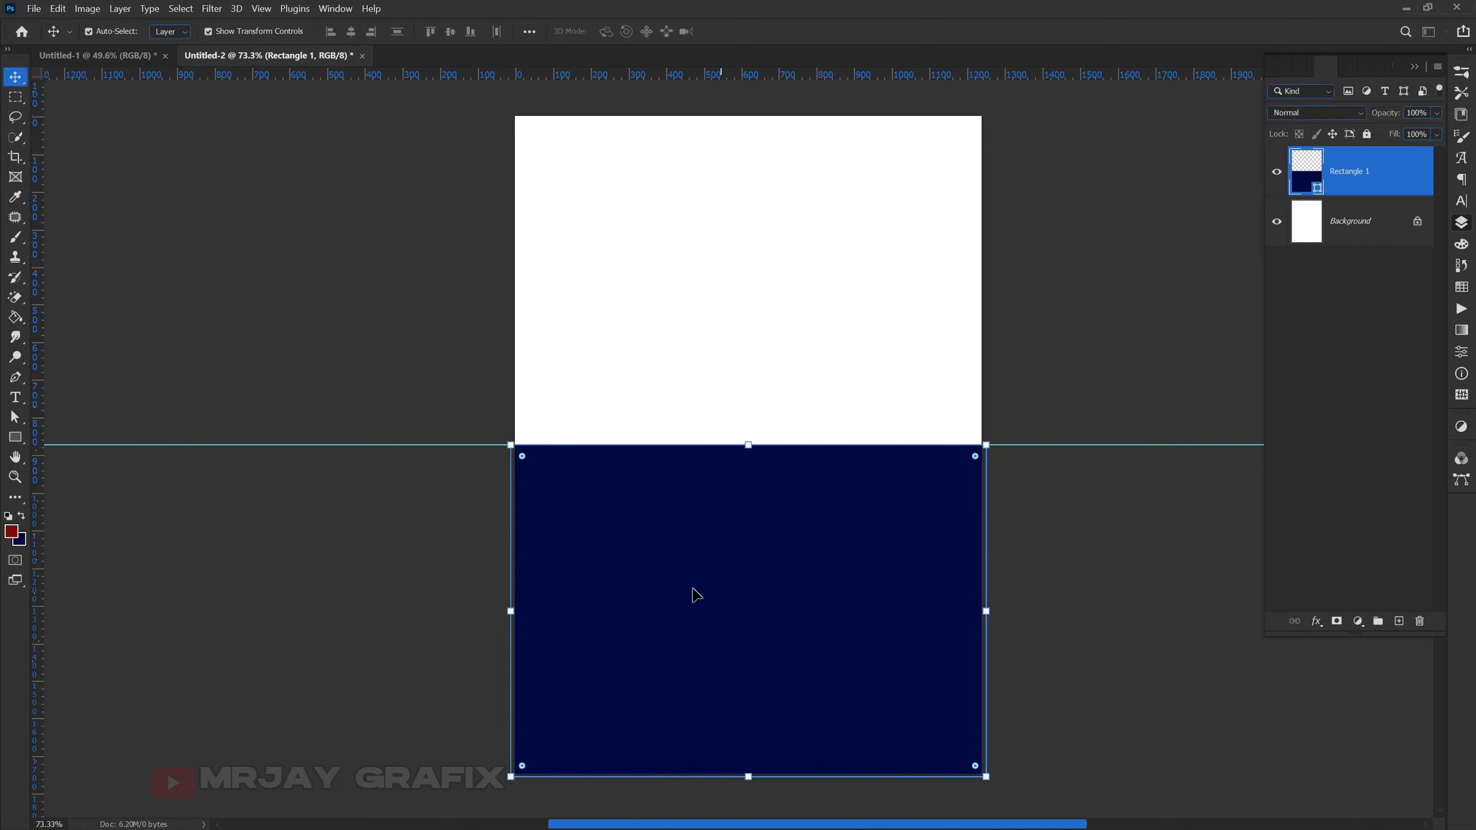
click(1129, 286)
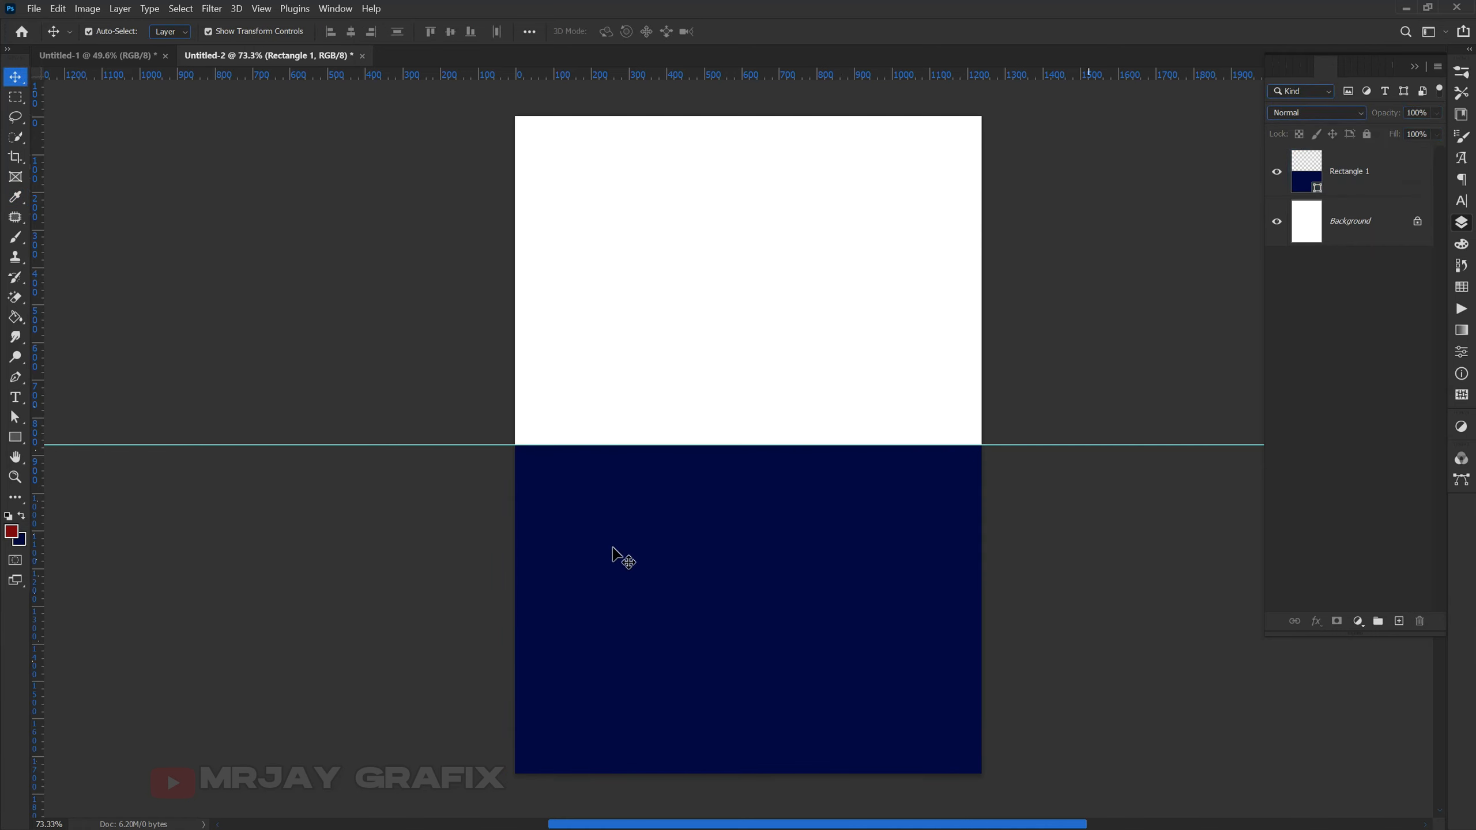
click(1412, 185)
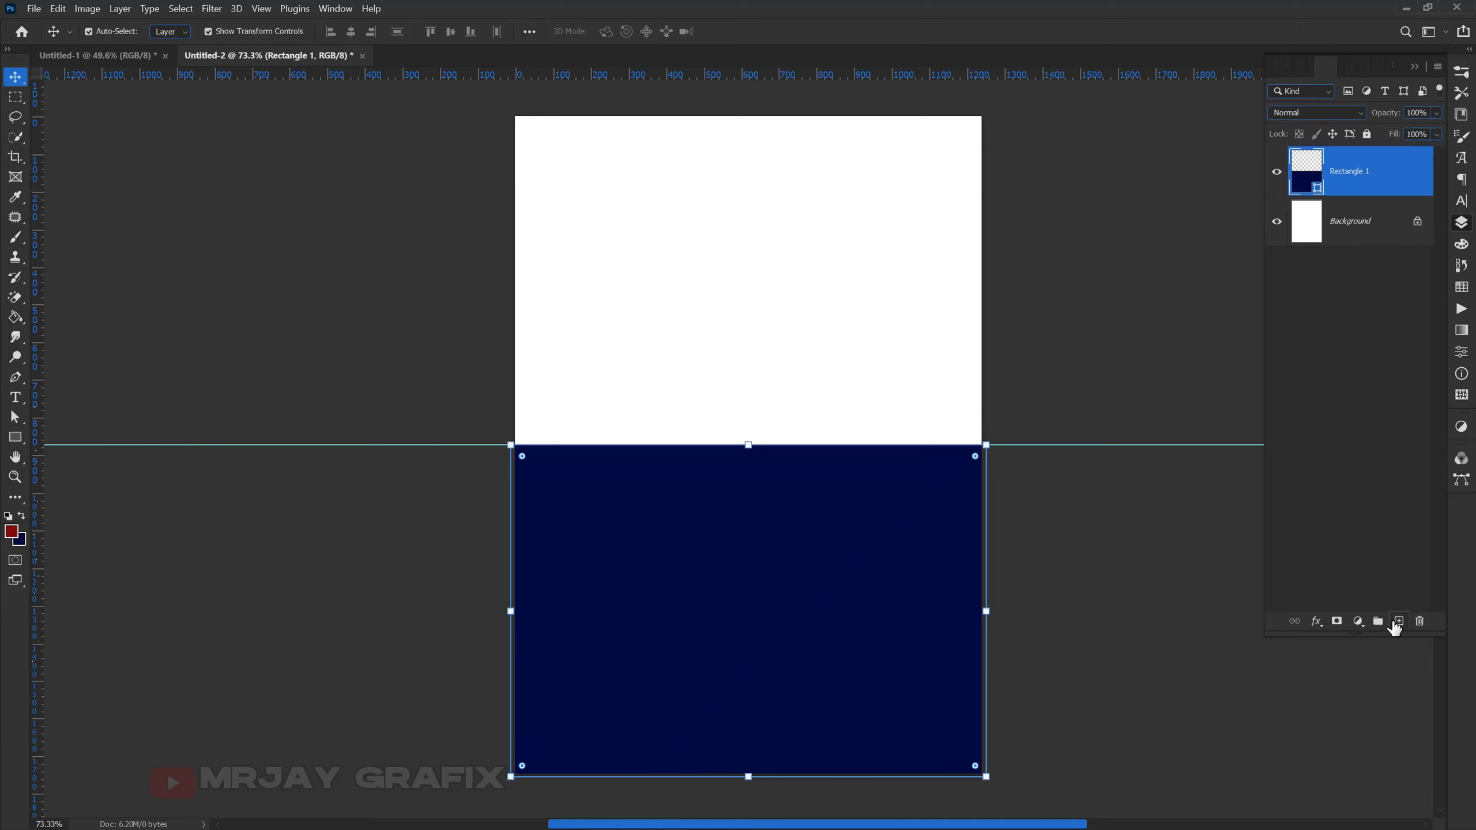
click(1399, 621)
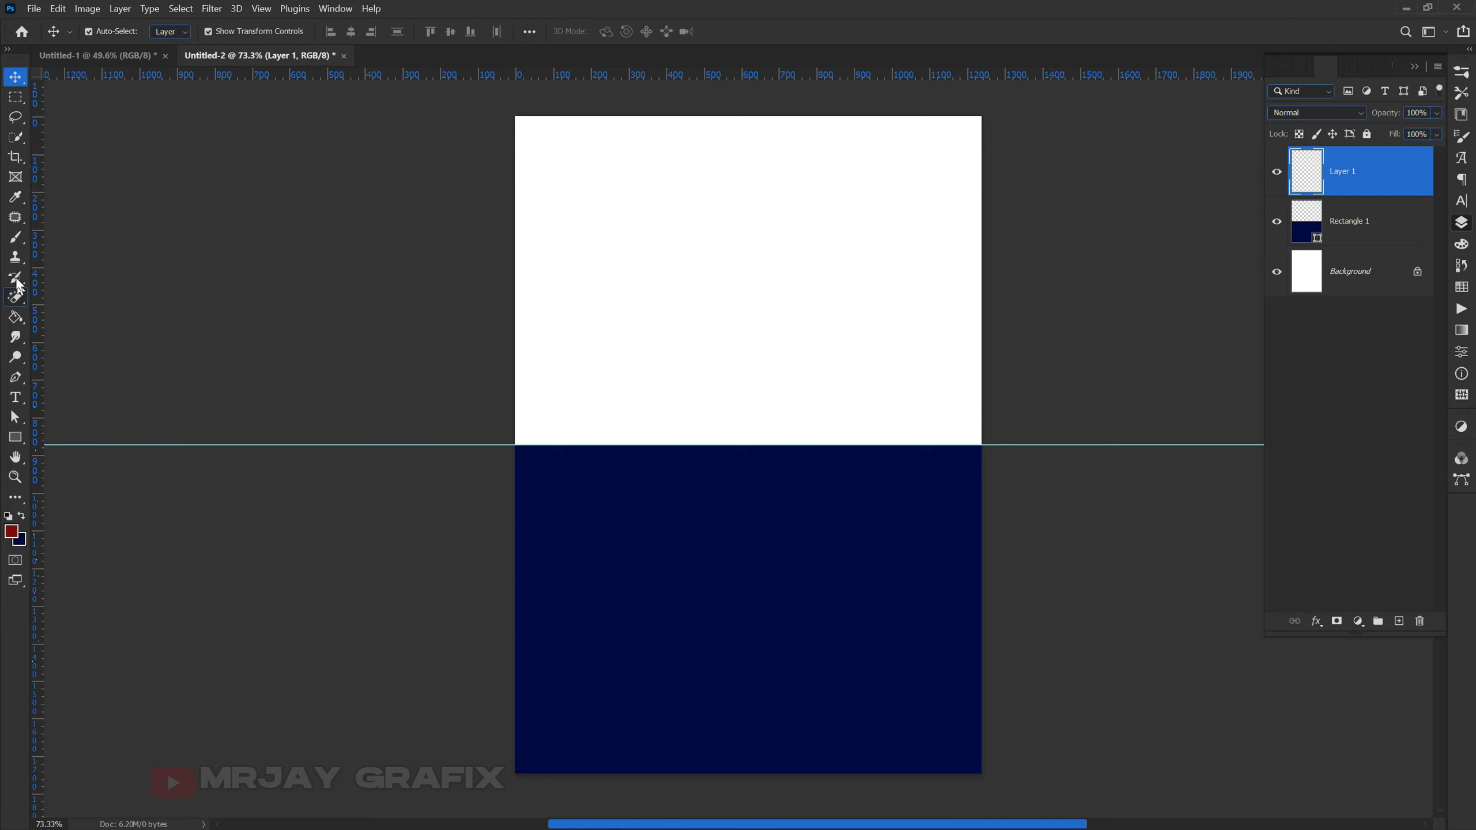
- Pick the soft round brush and set its size to 1000 px
click(16, 236)
right_click(18, 236)
click(57, 238)
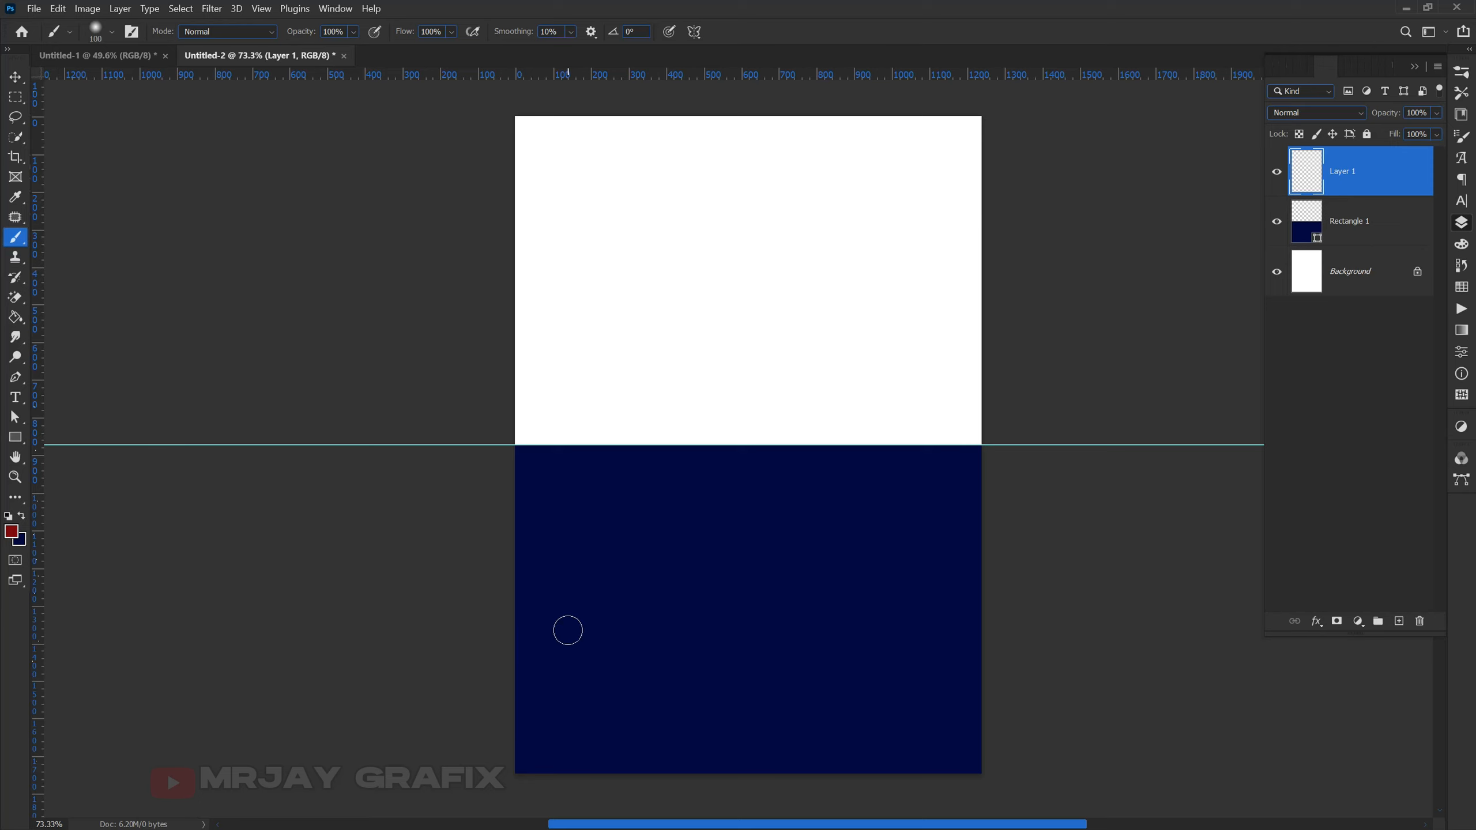
key(bracketright)
key(bracketright)
key(bracketright)
key(bracketright)
key(bracketright)
key(bracketright)
key(bracketright)
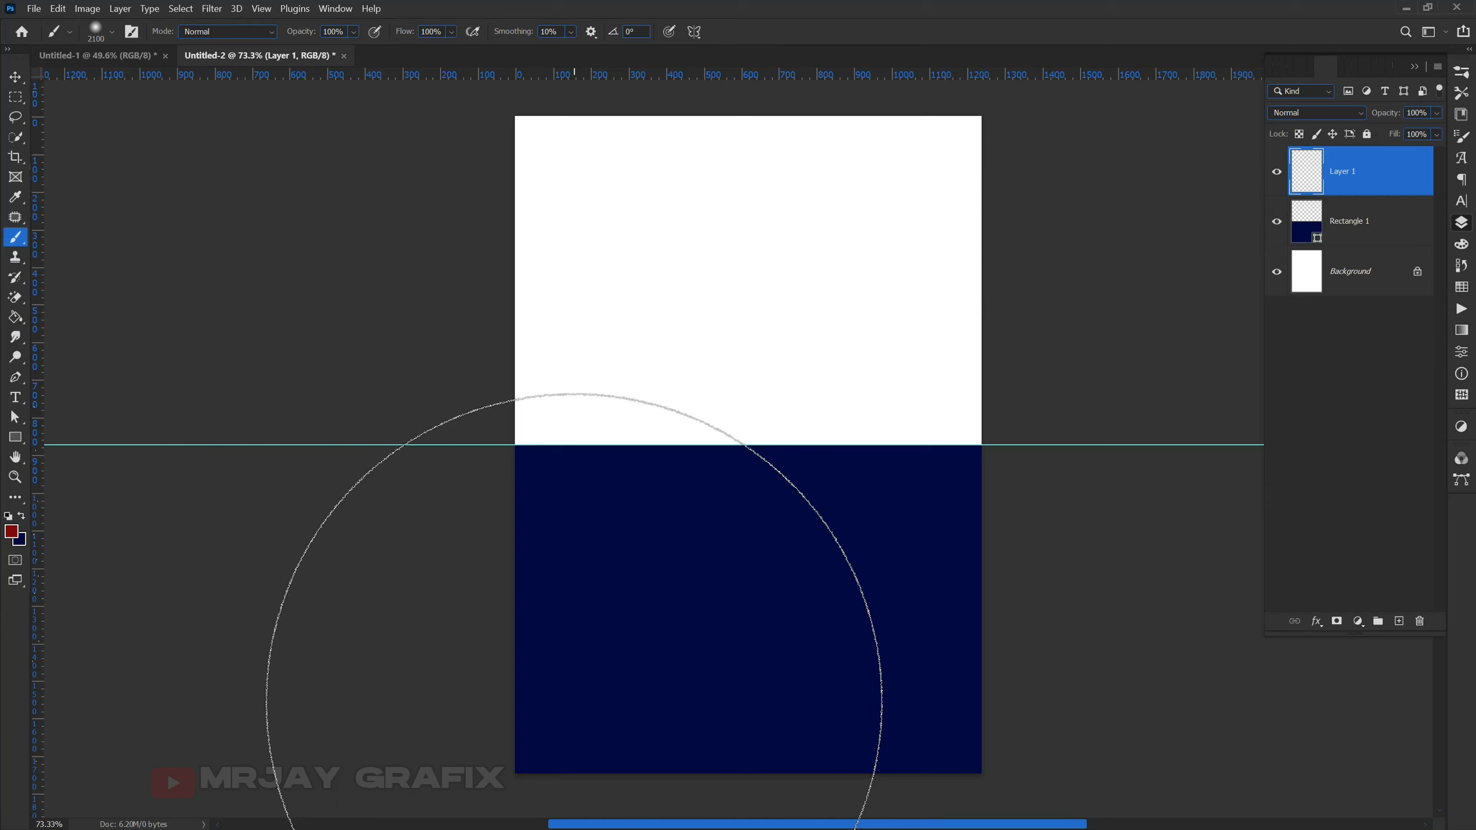
key(bracketleft)
key(bracketleft)
key(bracketleft)
key(bracketleft)
key(bracketleft)
key(bracketleft)
key(bracketleft)
key(bracketleft)
key(bracketleft)
key(bracketleft)
key(bracketleft)
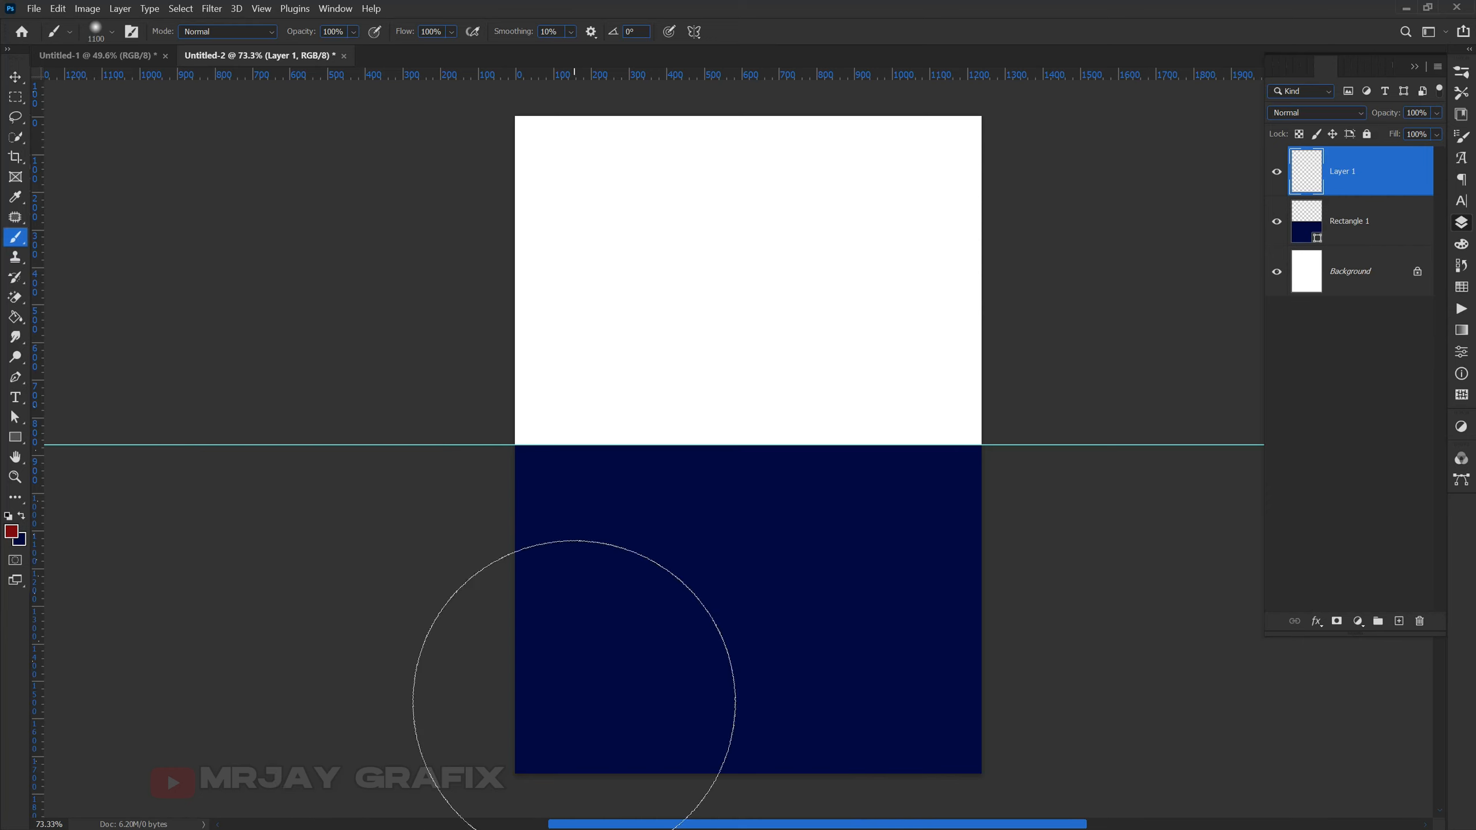
key(bracketleft)
key(bracketright)
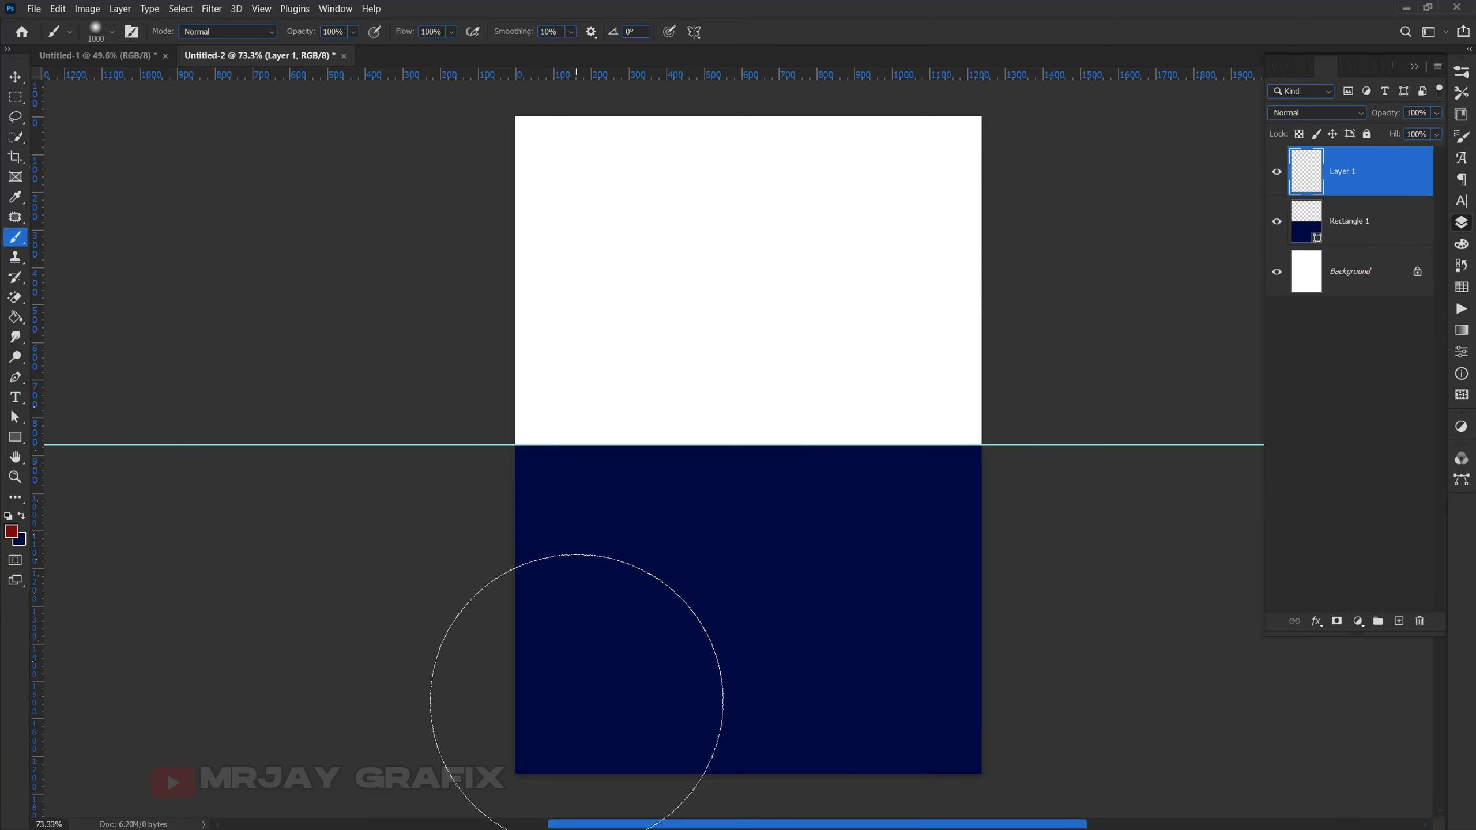
click(11, 534)
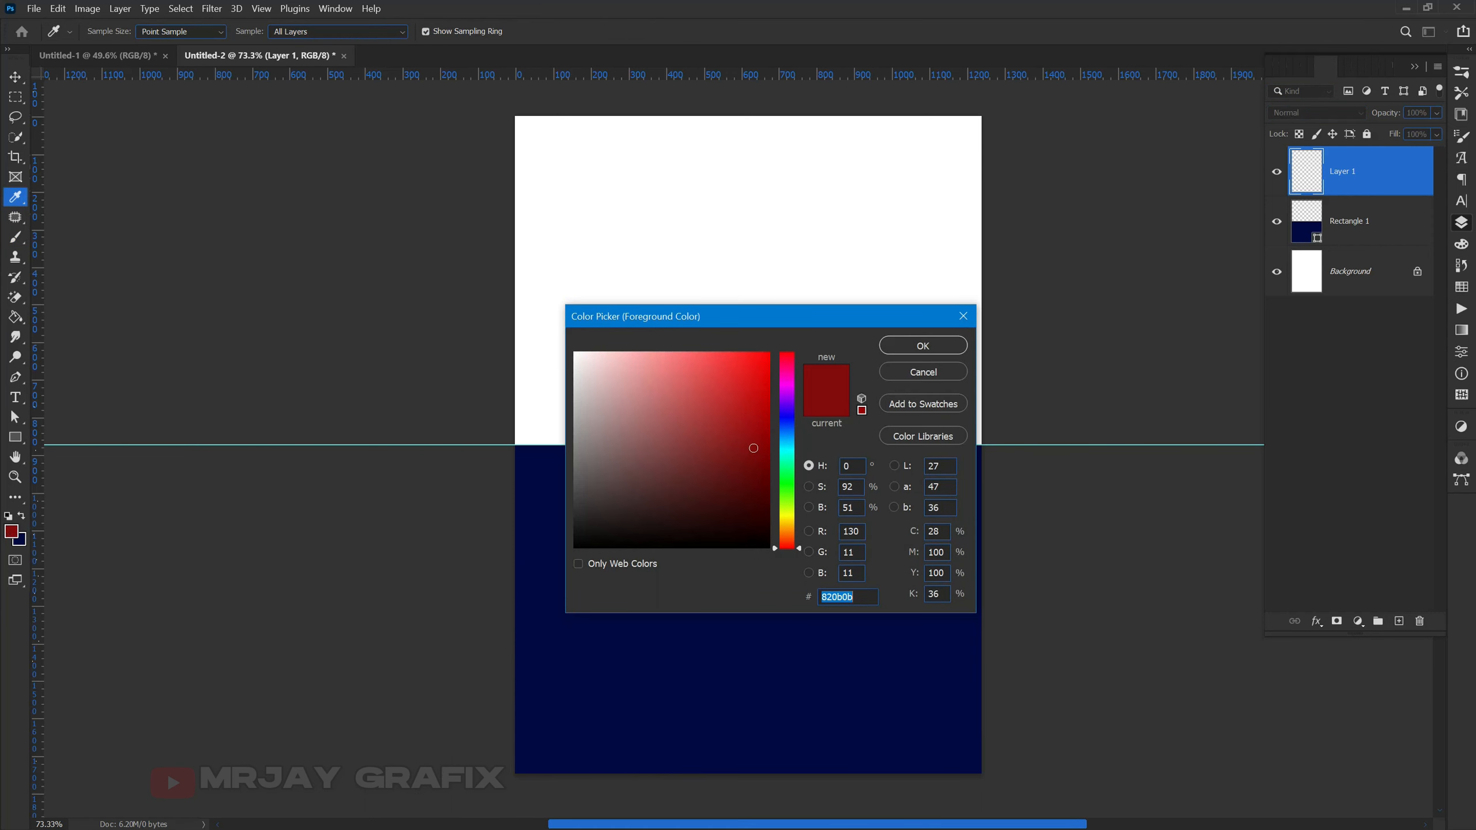
- Set the foreground to green 177e42 and paint soft glows at bottom-left and right edge
text(177)
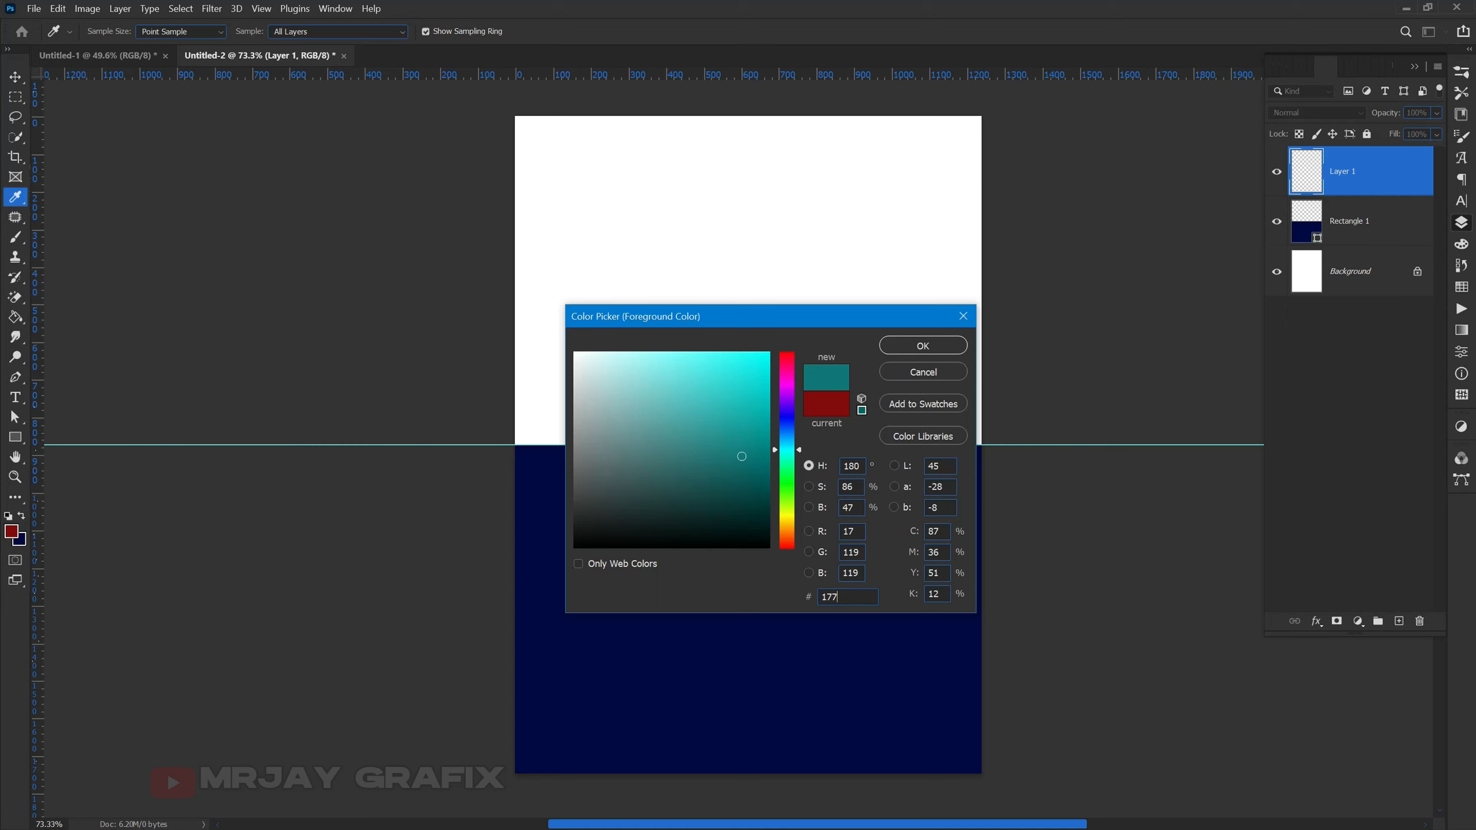
text(e)
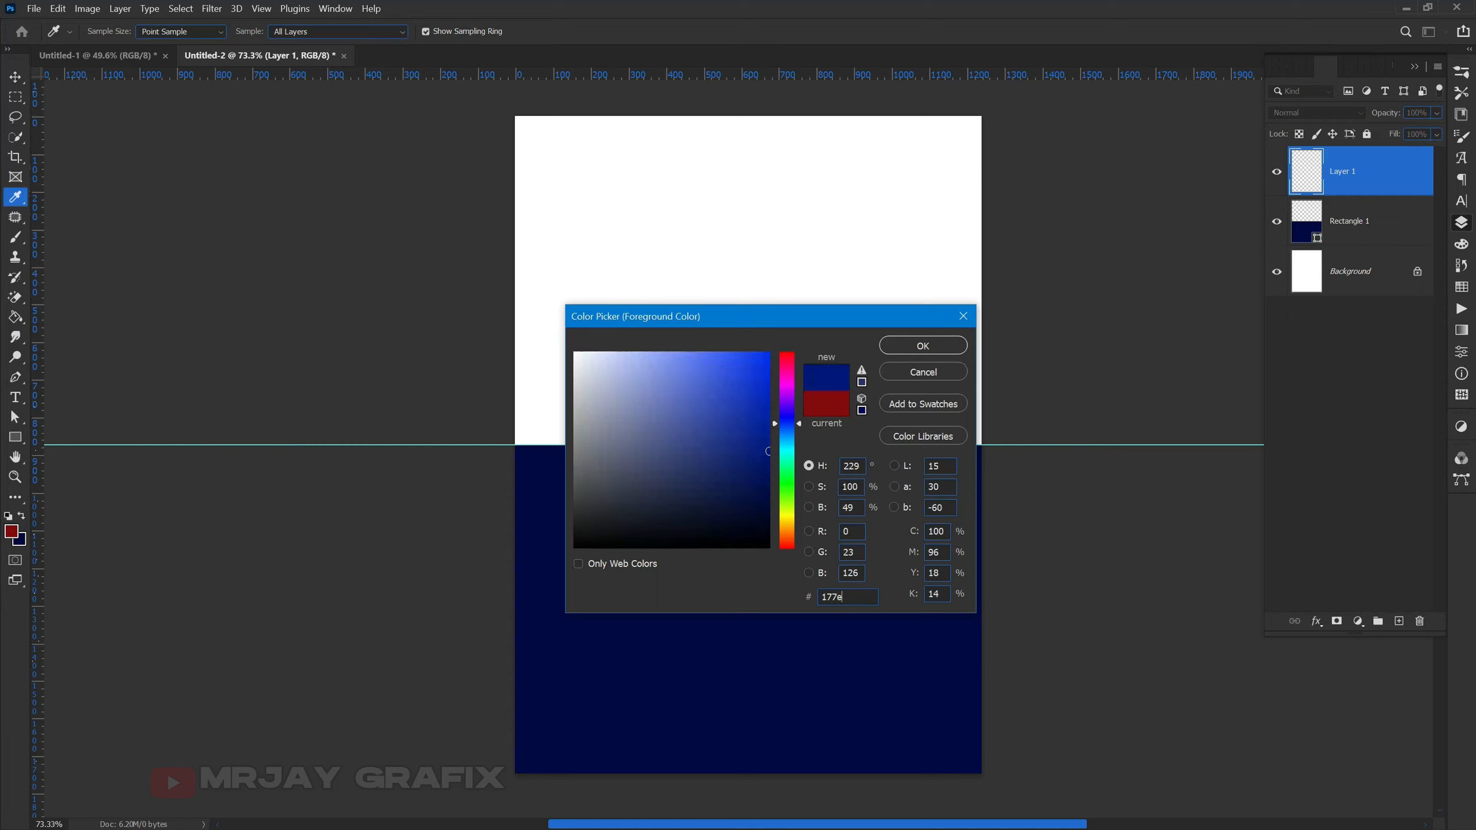
text(42)
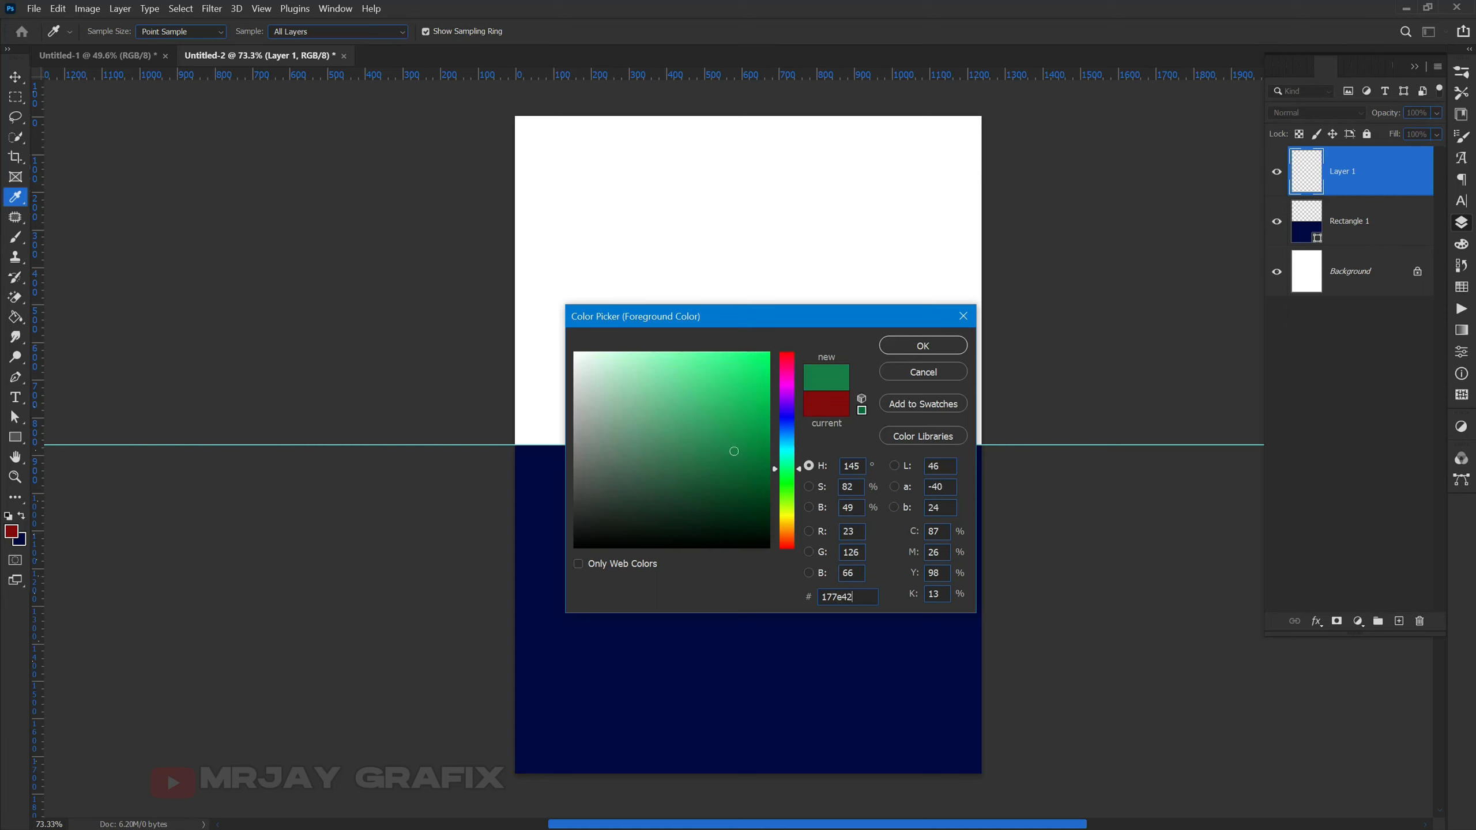
click(911, 343)
key(b)
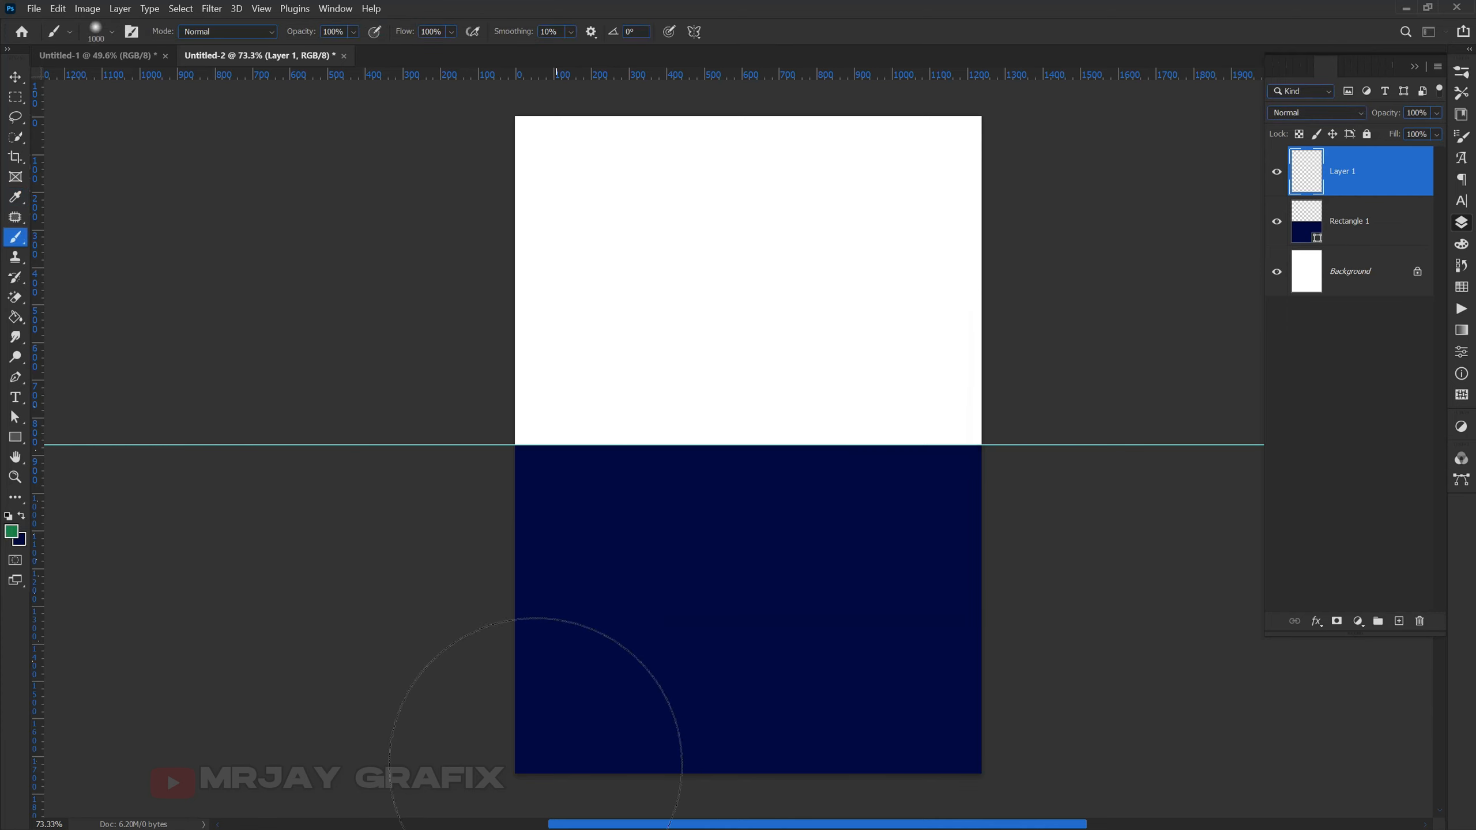
click(537, 733)
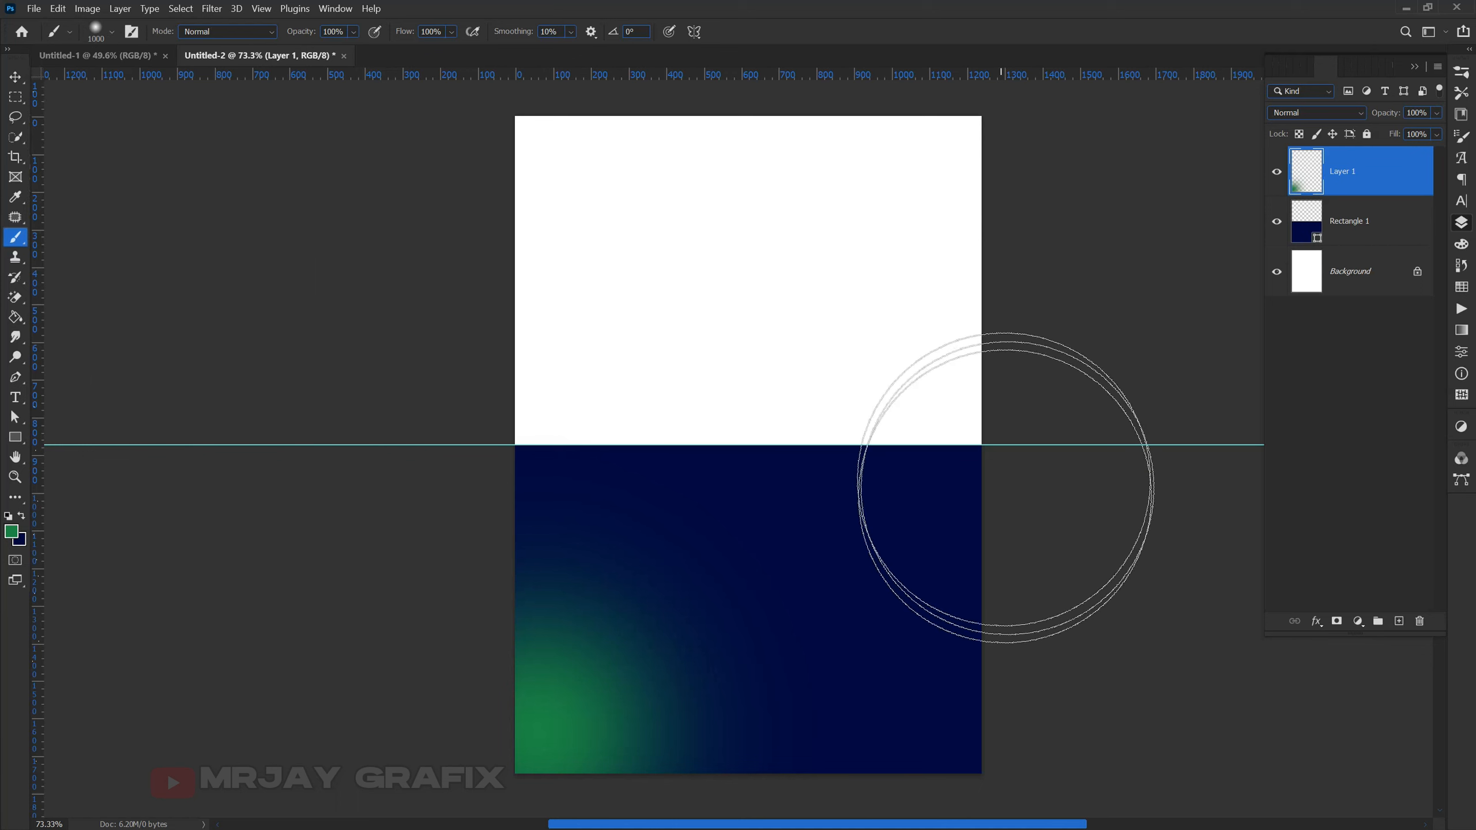
click(953, 459)
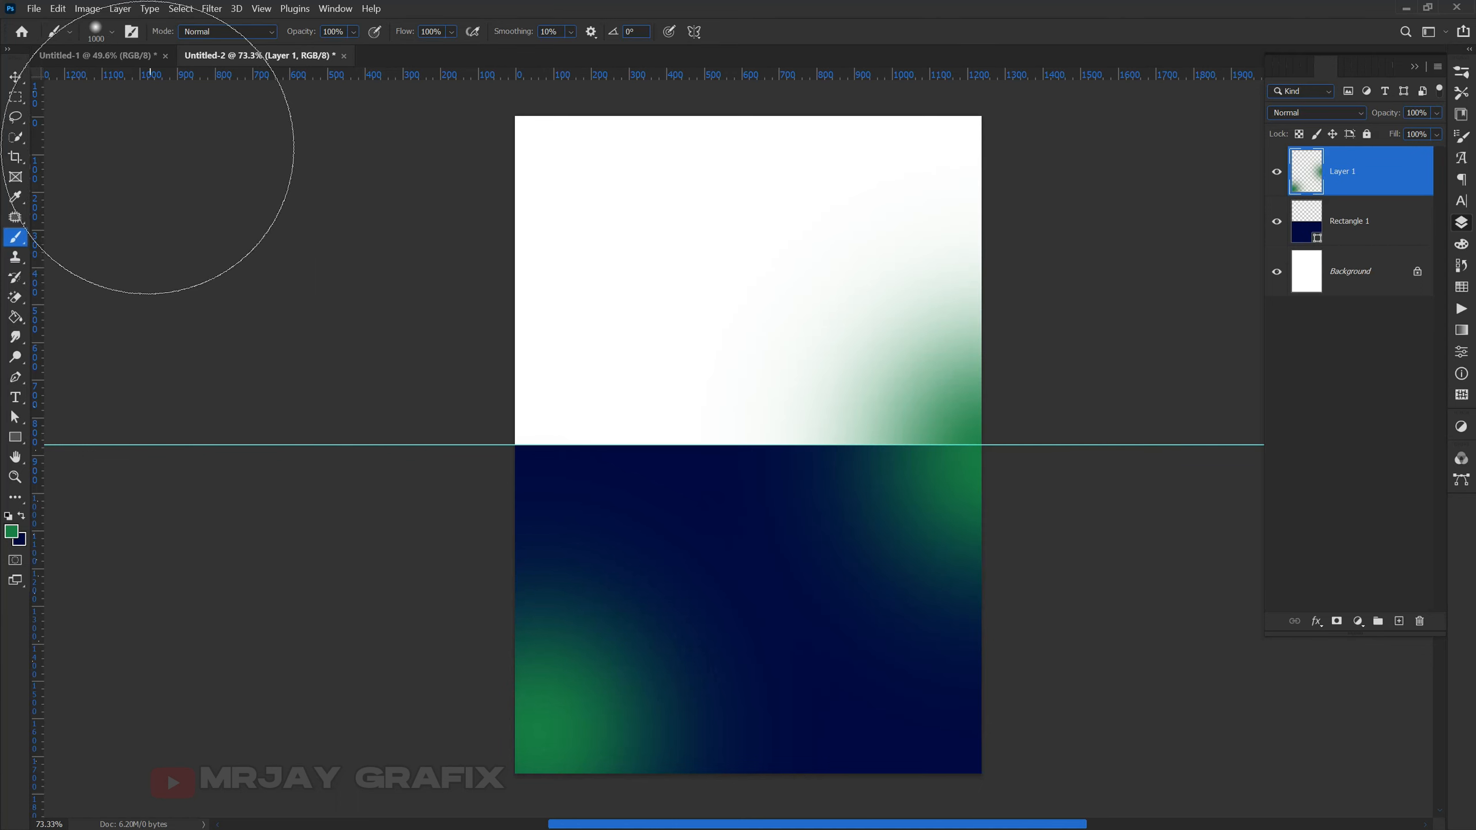
click(16, 81)
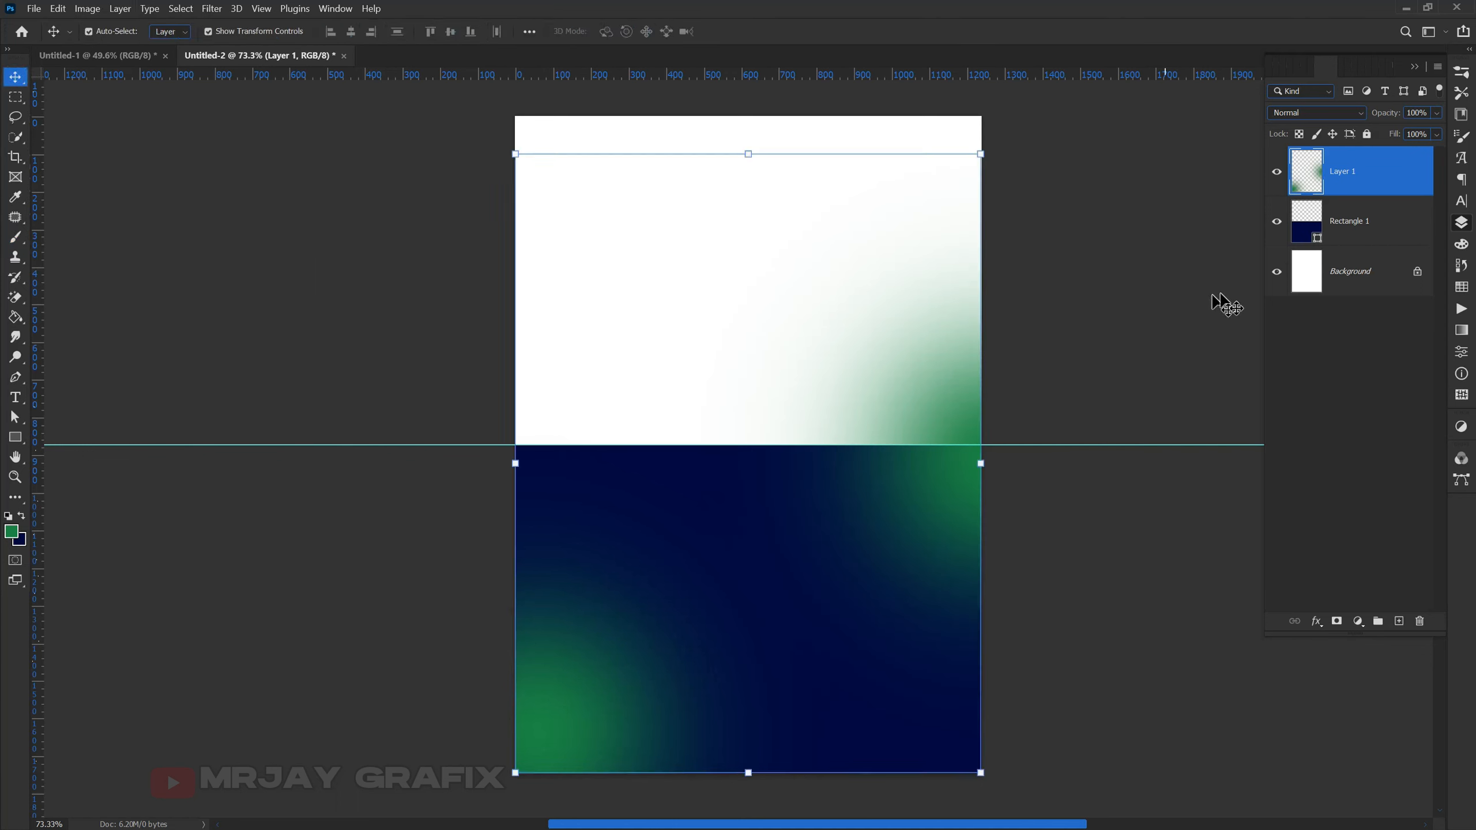
- Clip Layer 1 to the navy rectangle, lower its opacity to 79%, and lock it
right_click(1403, 172)
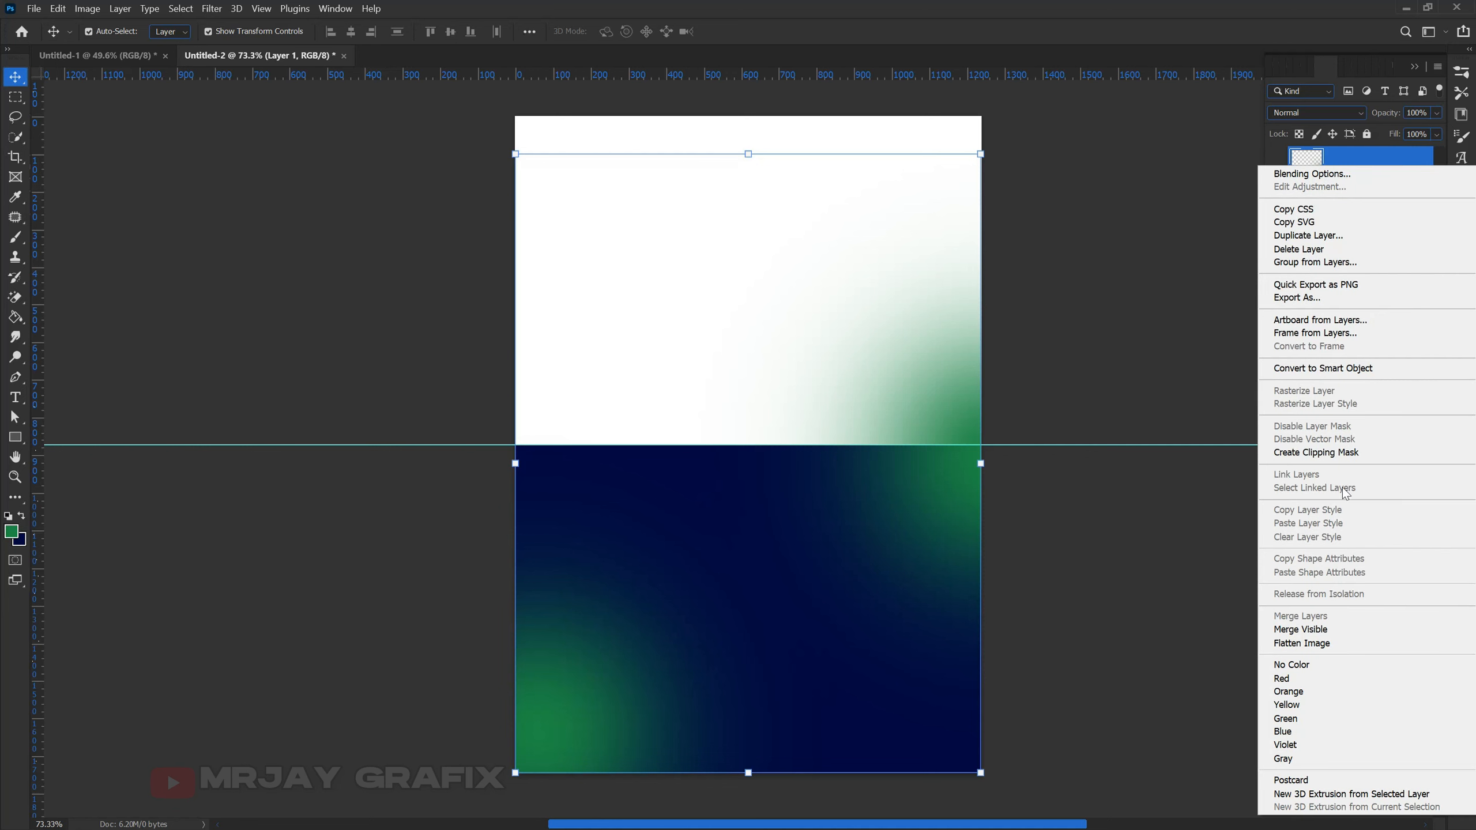
click(1303, 453)
click(331, 758)
click(590, 740)
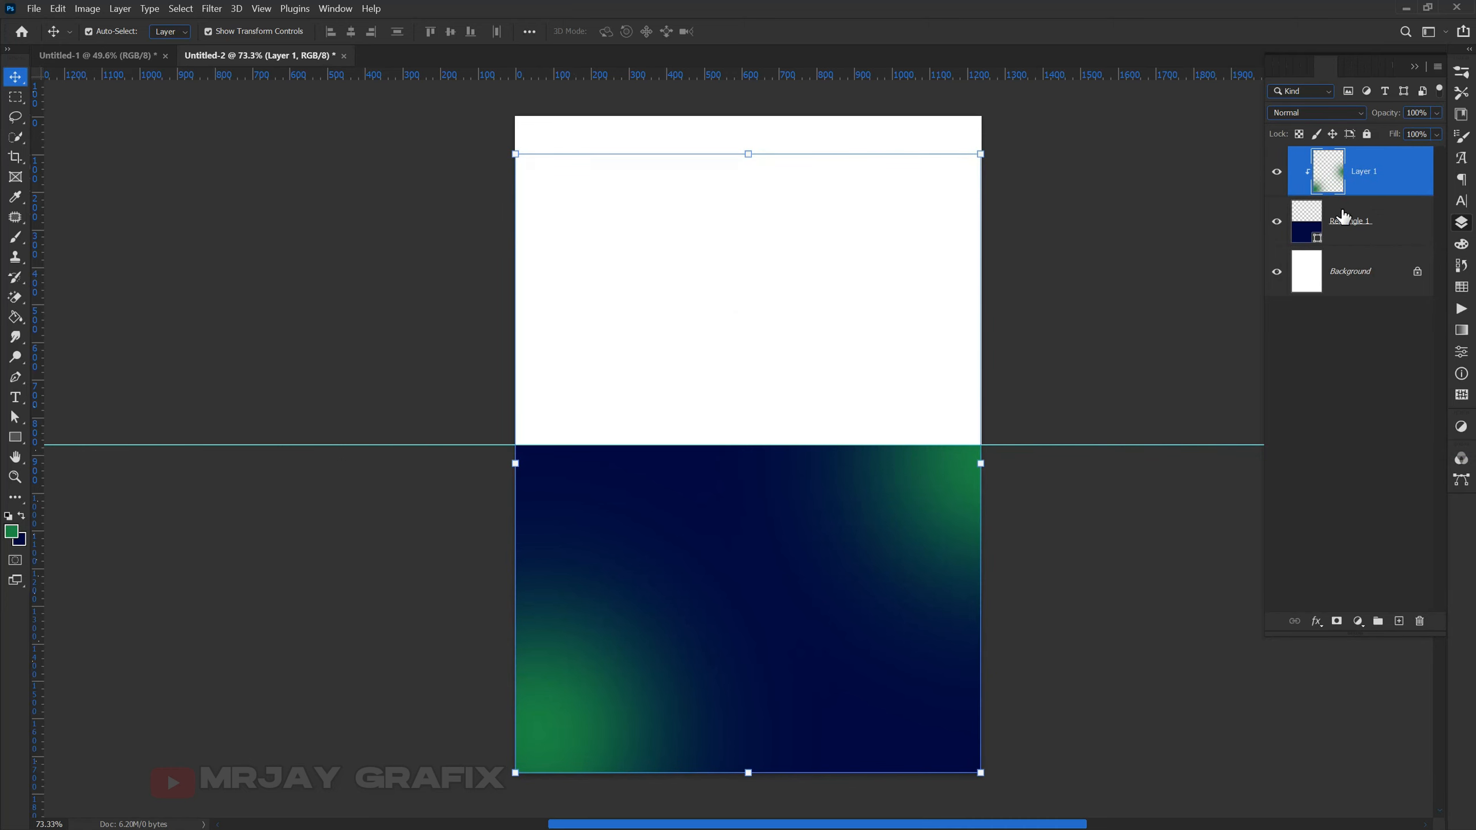
drag(1388, 121, 1364, 129)
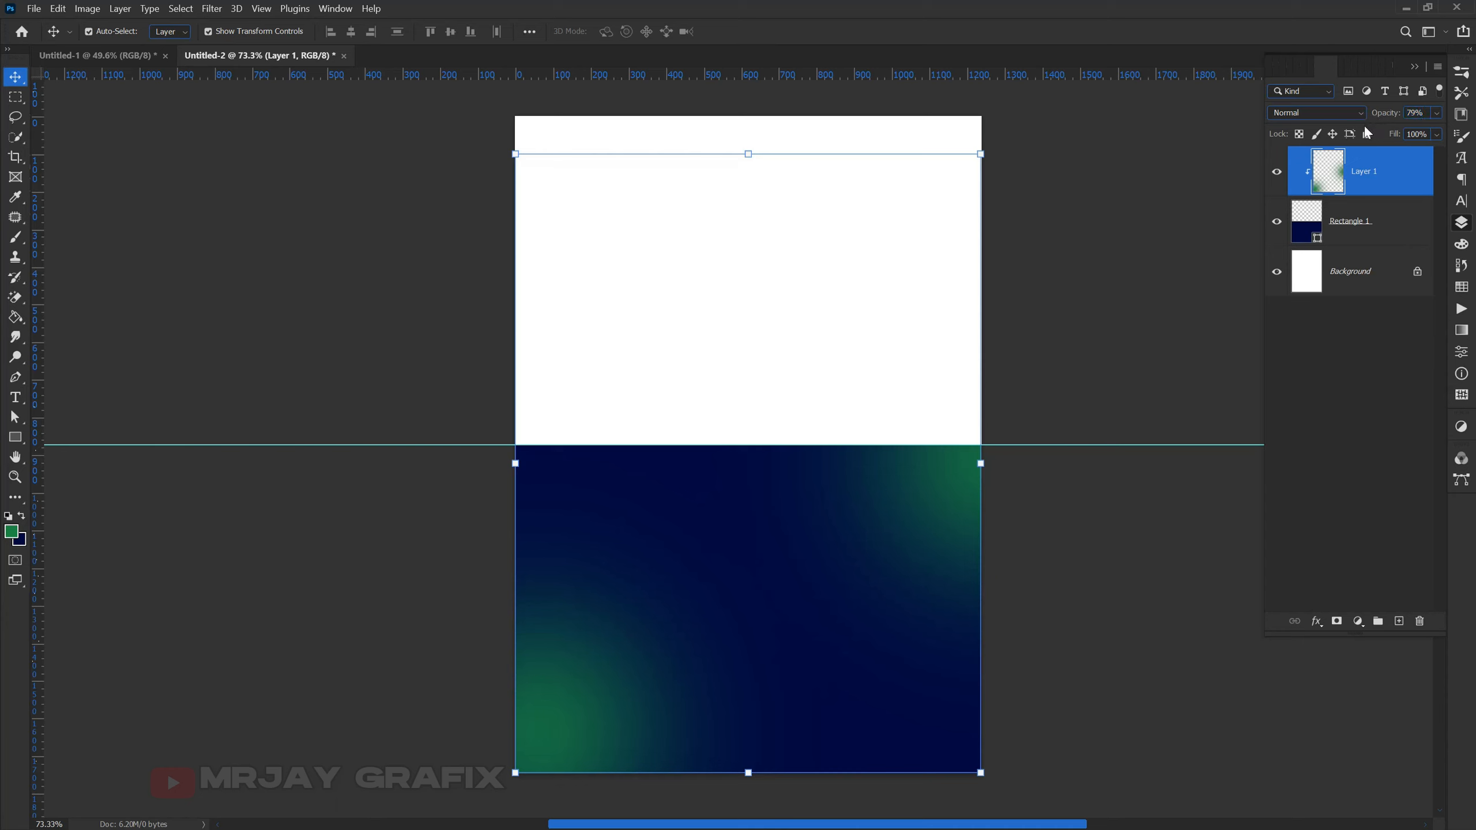
click(1367, 133)
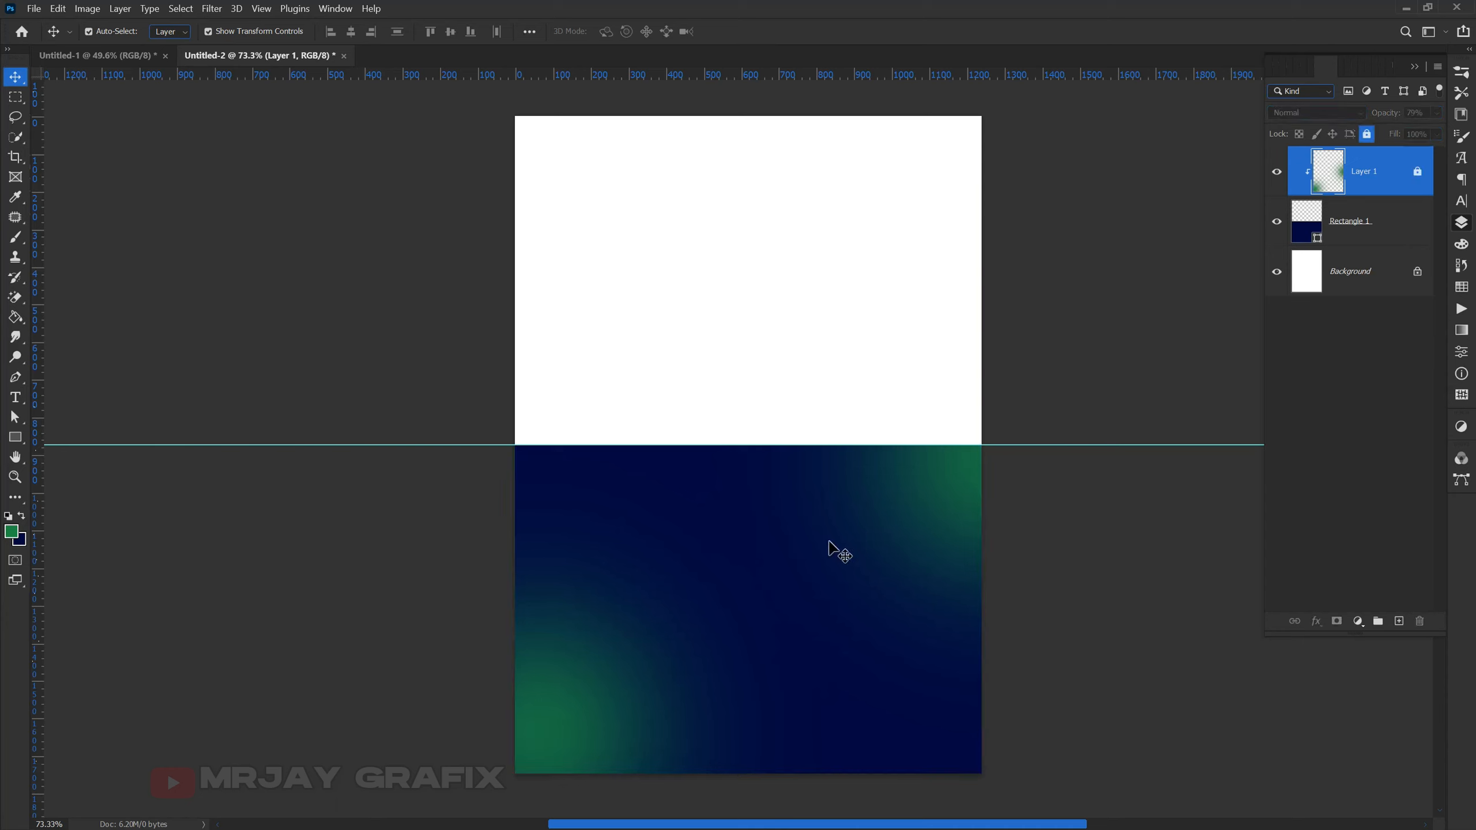
click(435, 668)
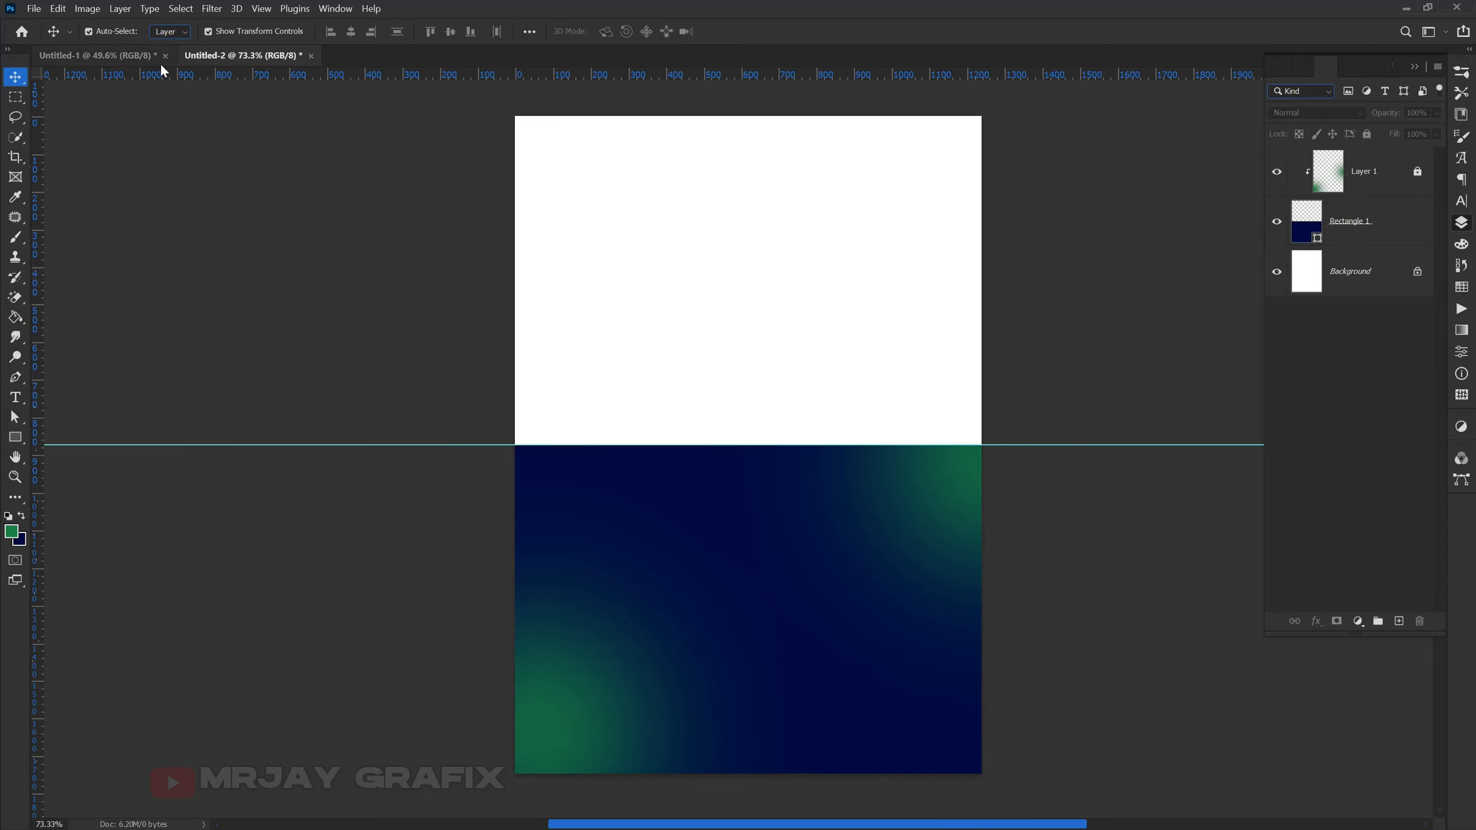
- Drag the red splash from Untitled-1 into Untitled-2 below the guide, then return to Untitled-1
click(87, 56)
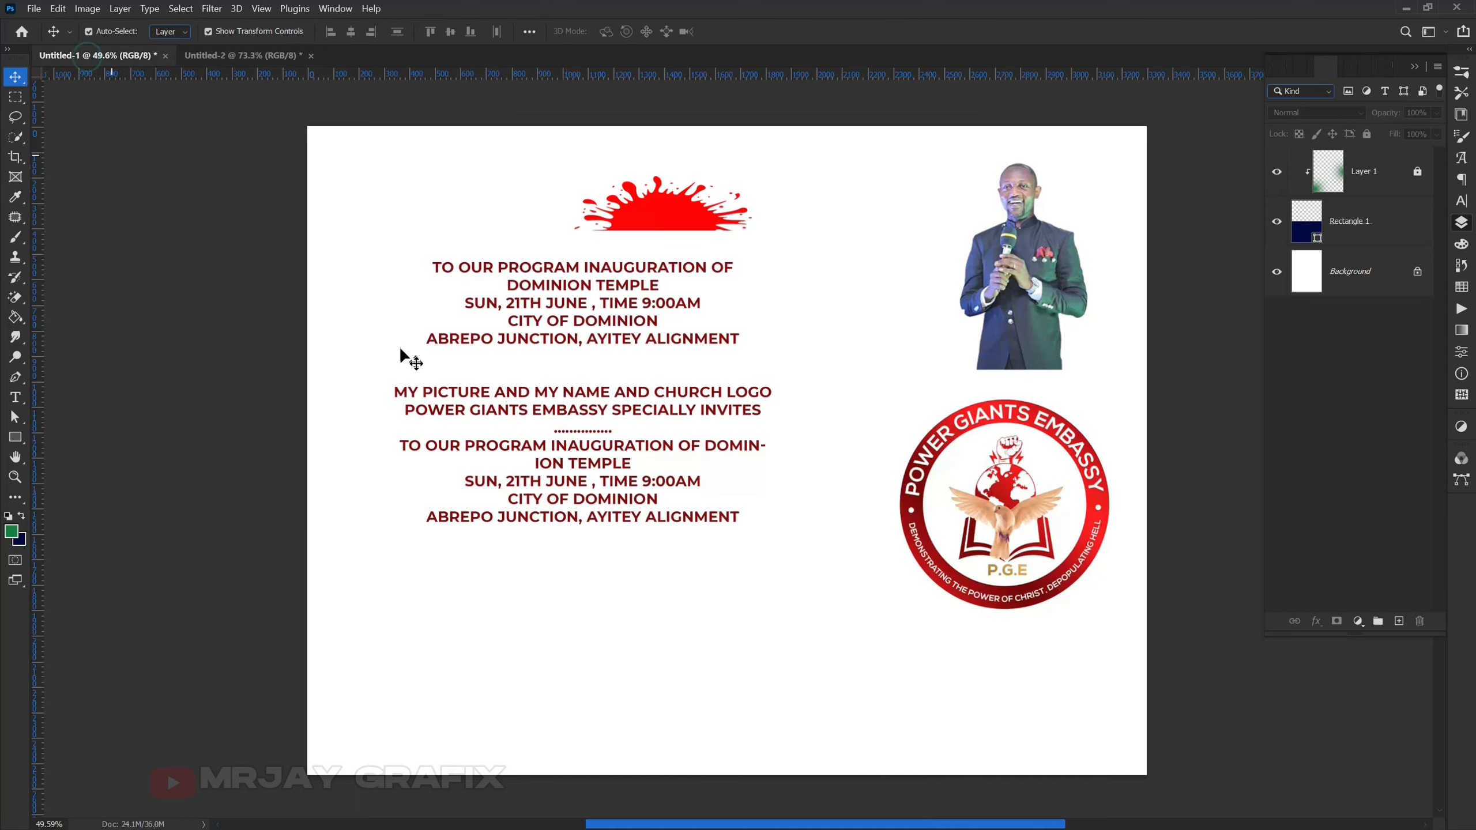
click(648, 226)
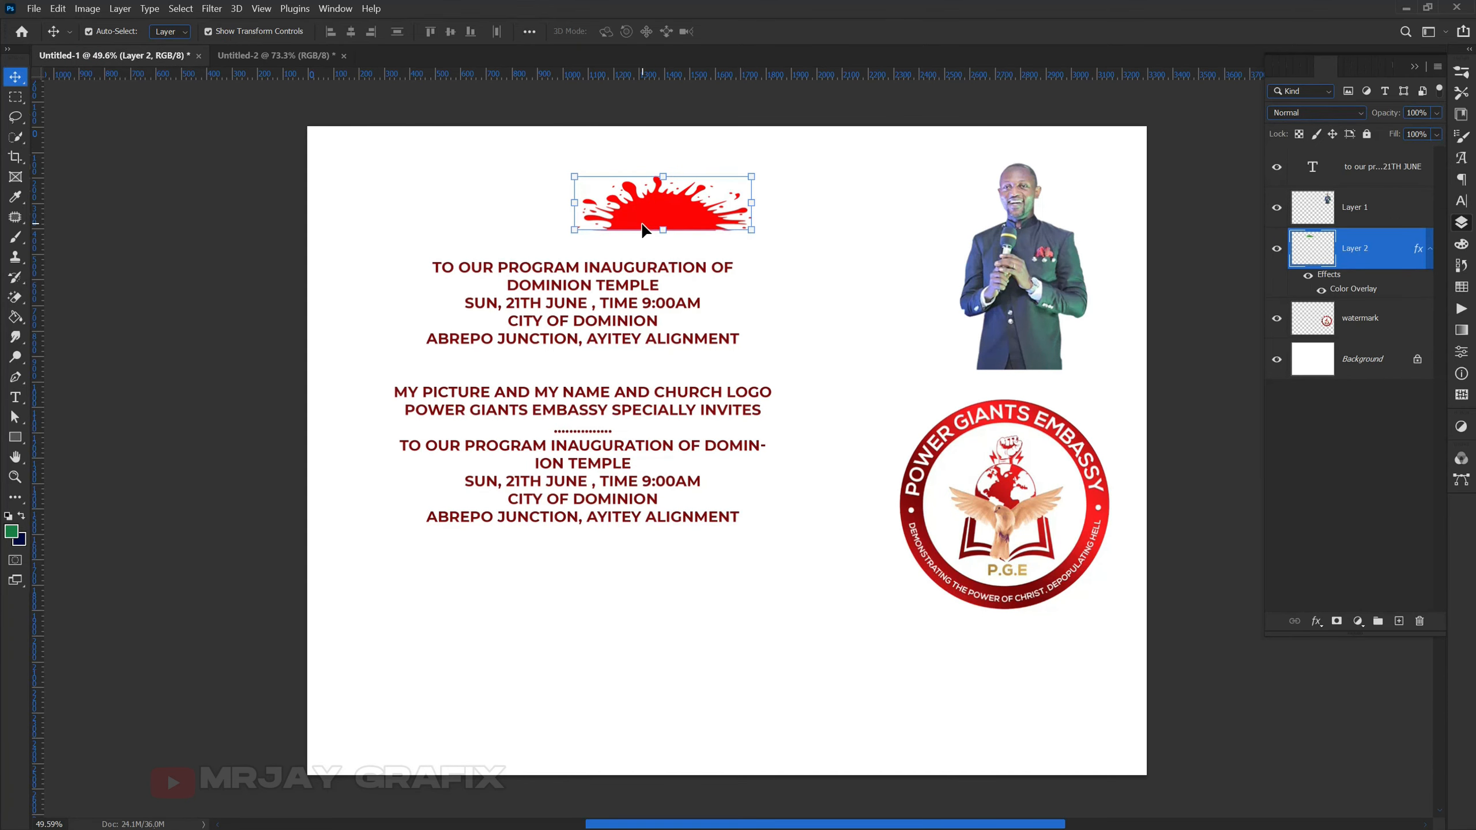
drag(644, 222, 730, 511)
click(746, 554)
key(Return)
click(305, 593)
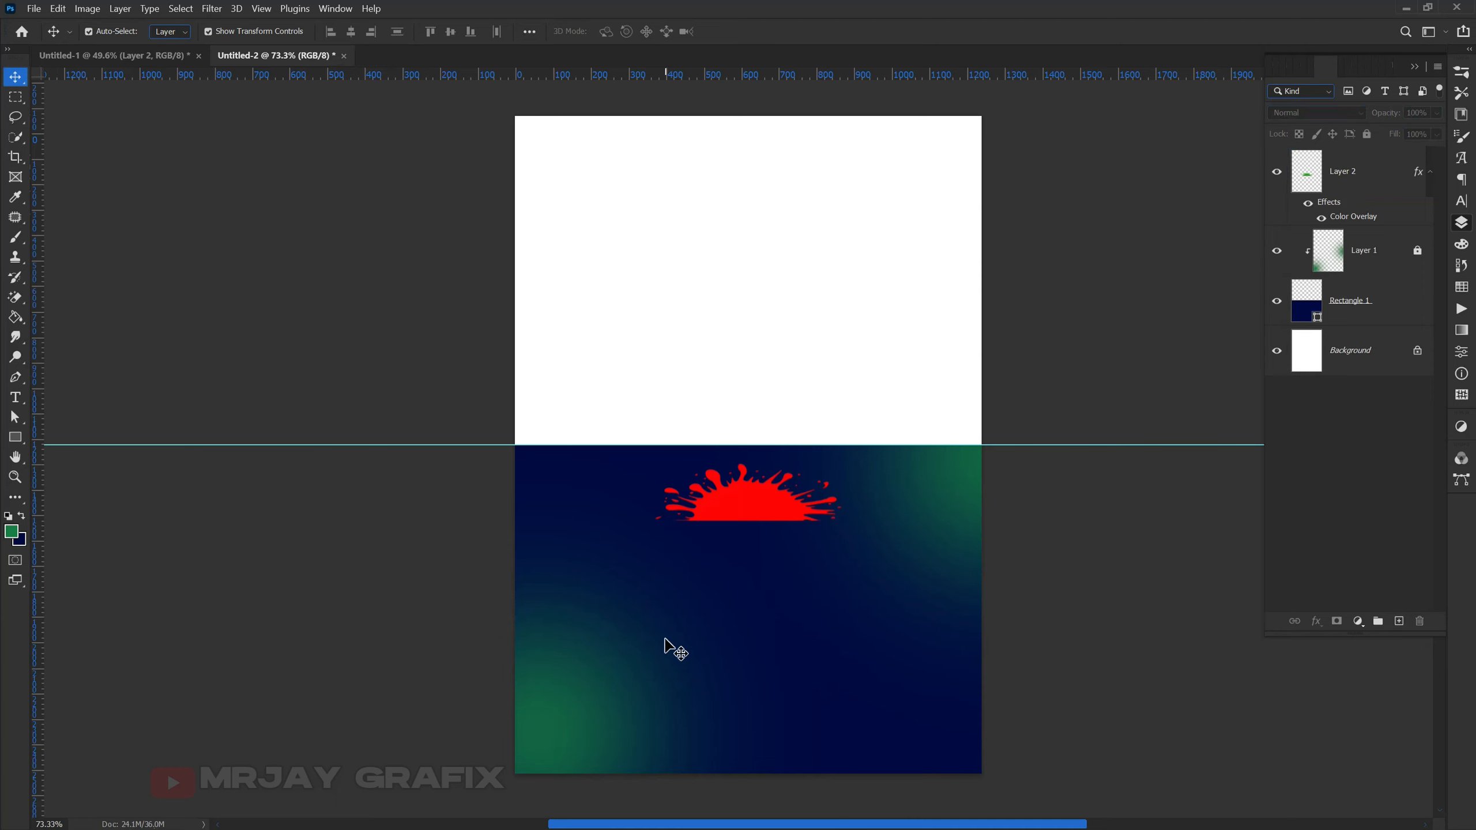
scroll(751, 758, up, 3)
scroll(689, 750, down, 1)
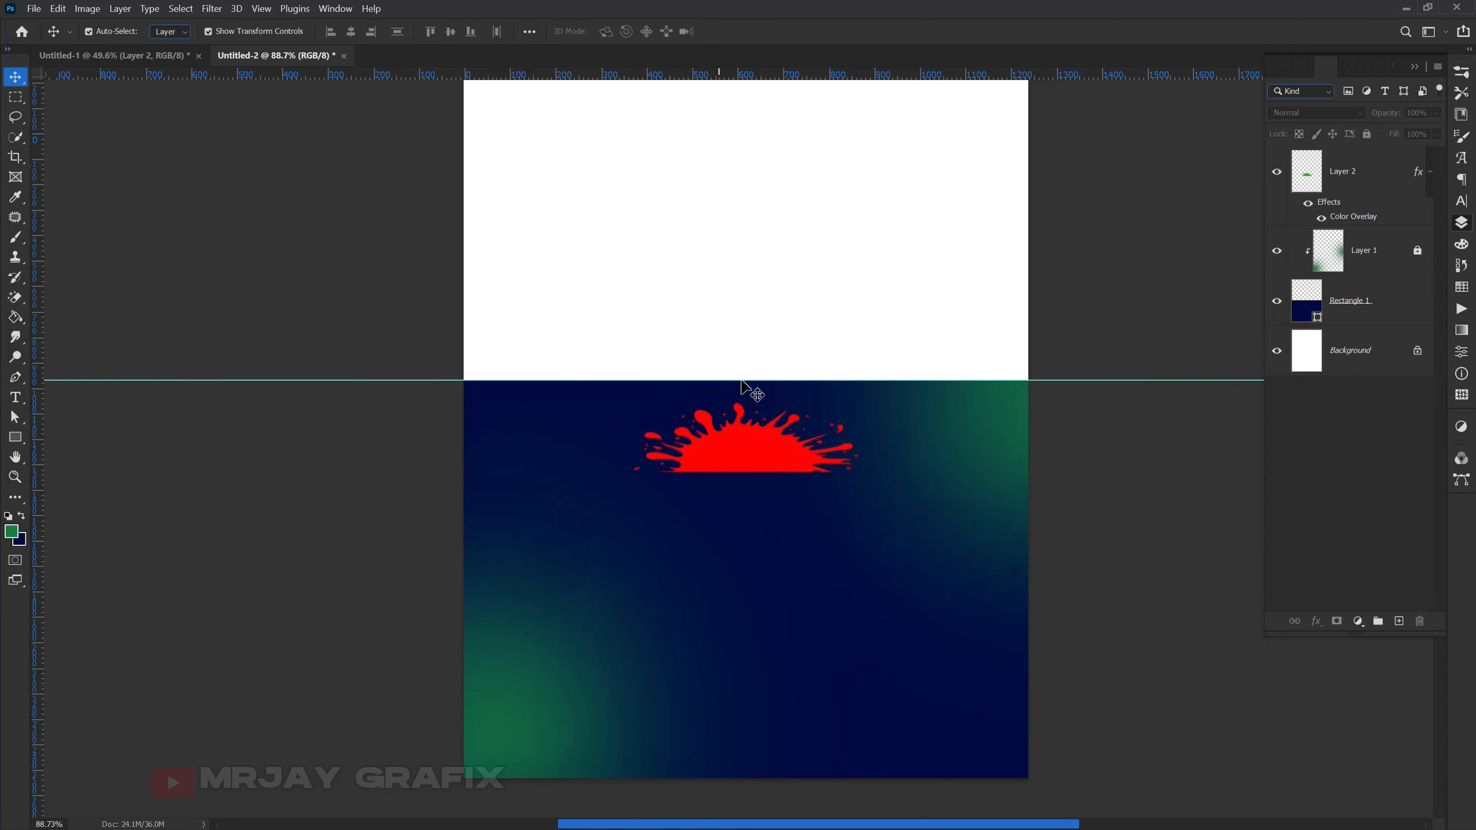
click(90, 54)
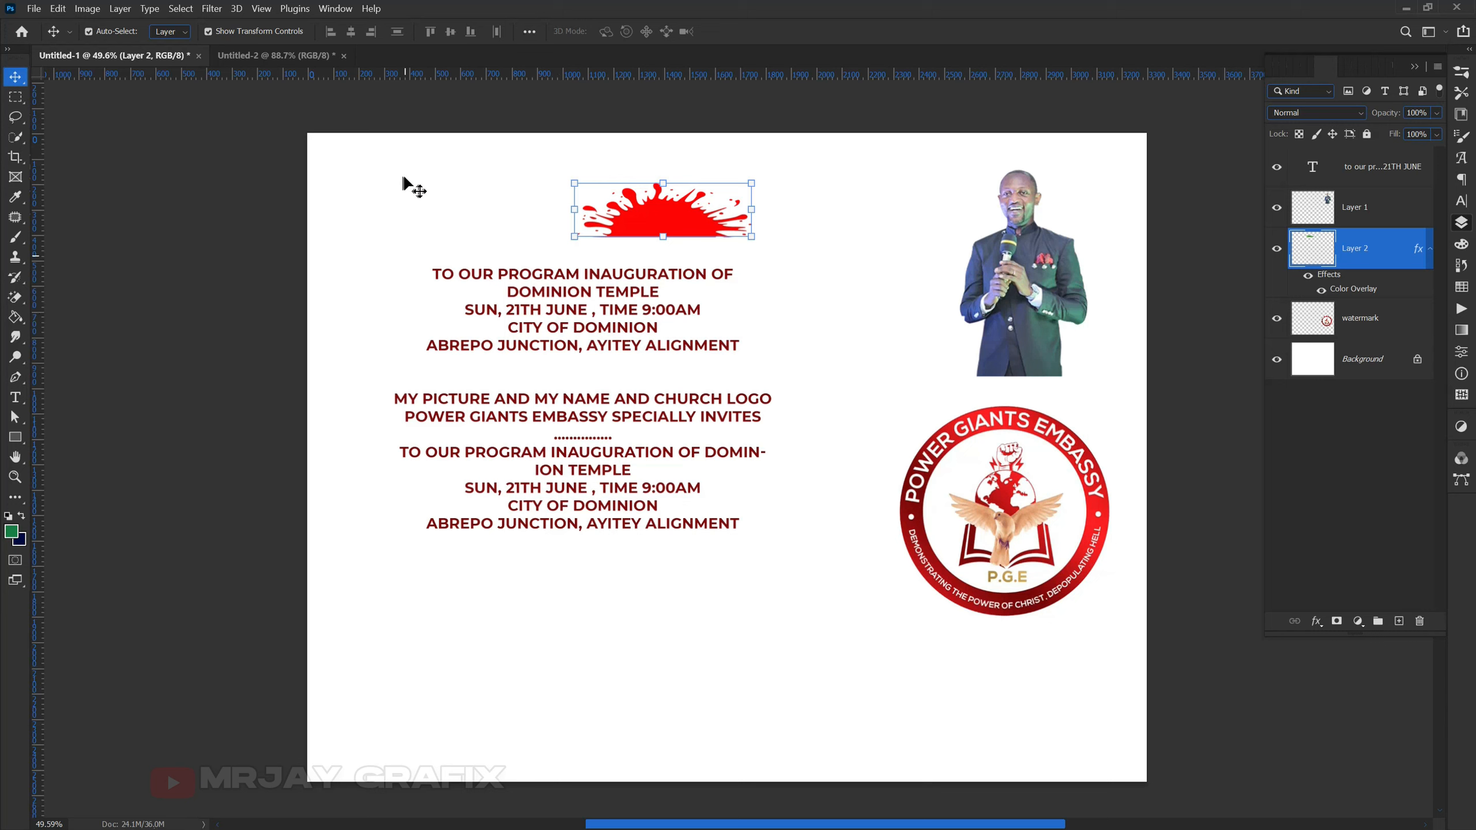
click(268, 54)
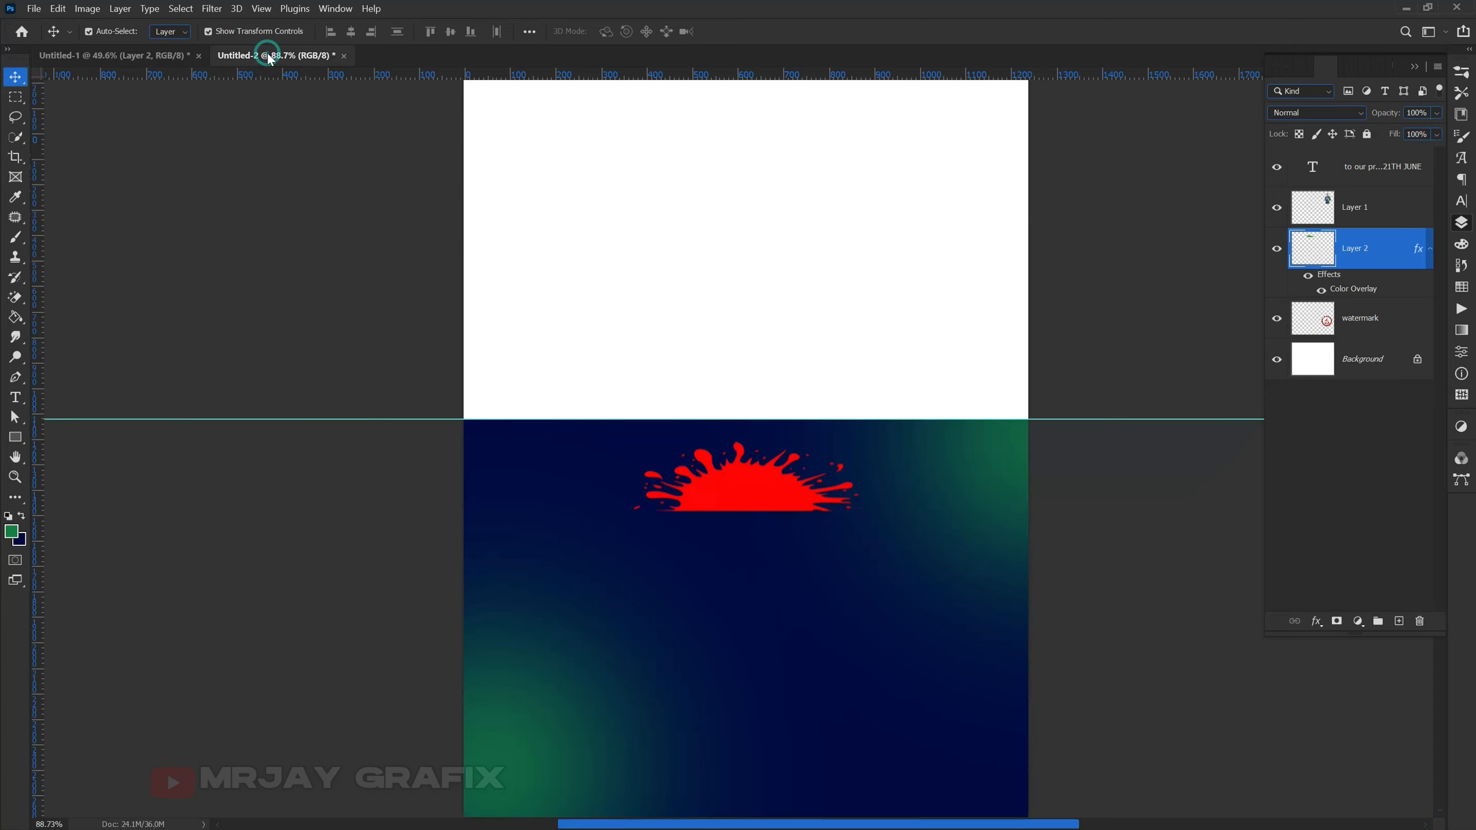
click(122, 58)
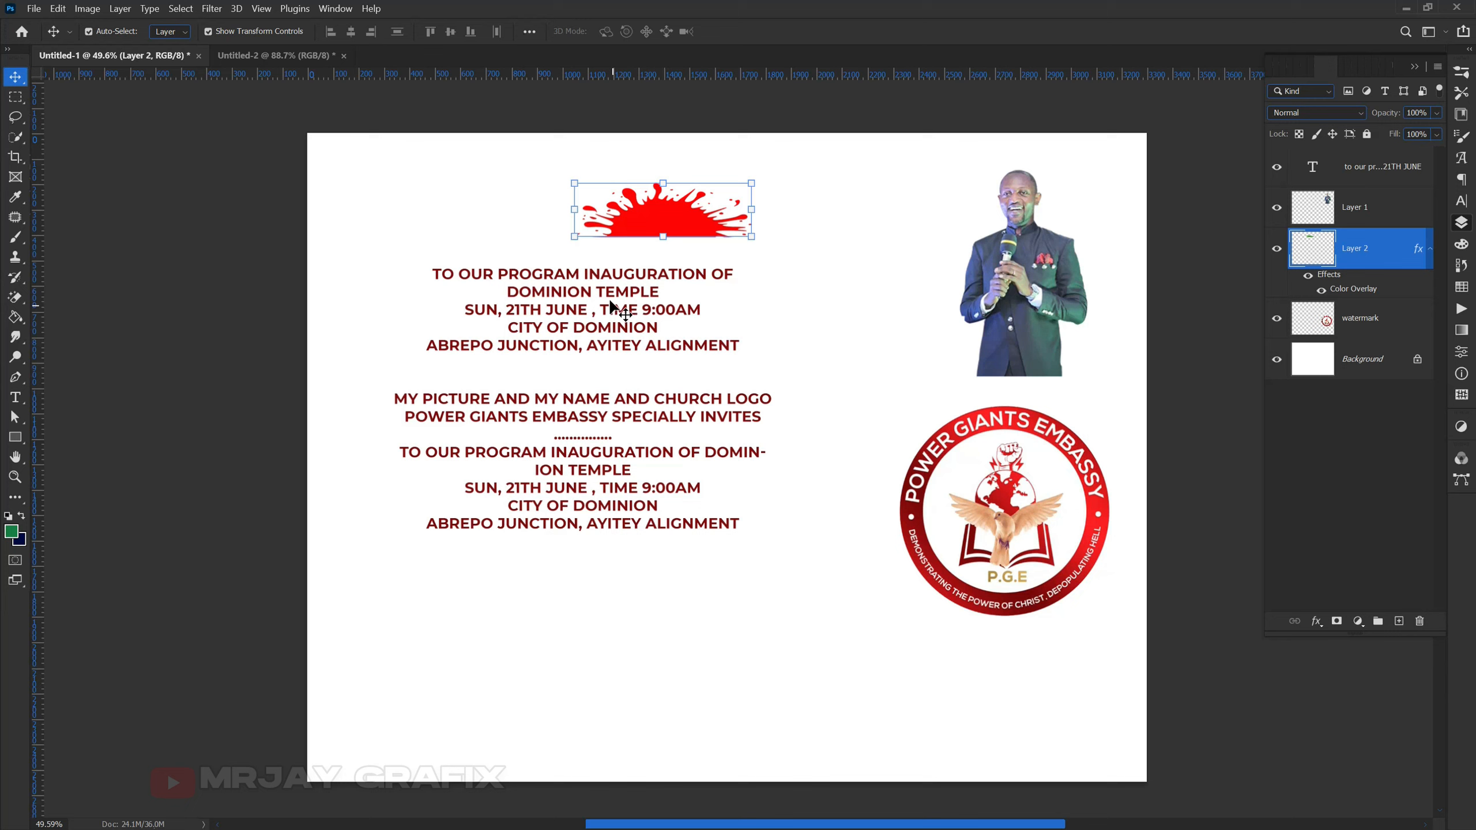
- Leave the flyer's text block and switch to the Untitled-2 invitation with the Type tool
double_click(606, 292)
click(605, 292)
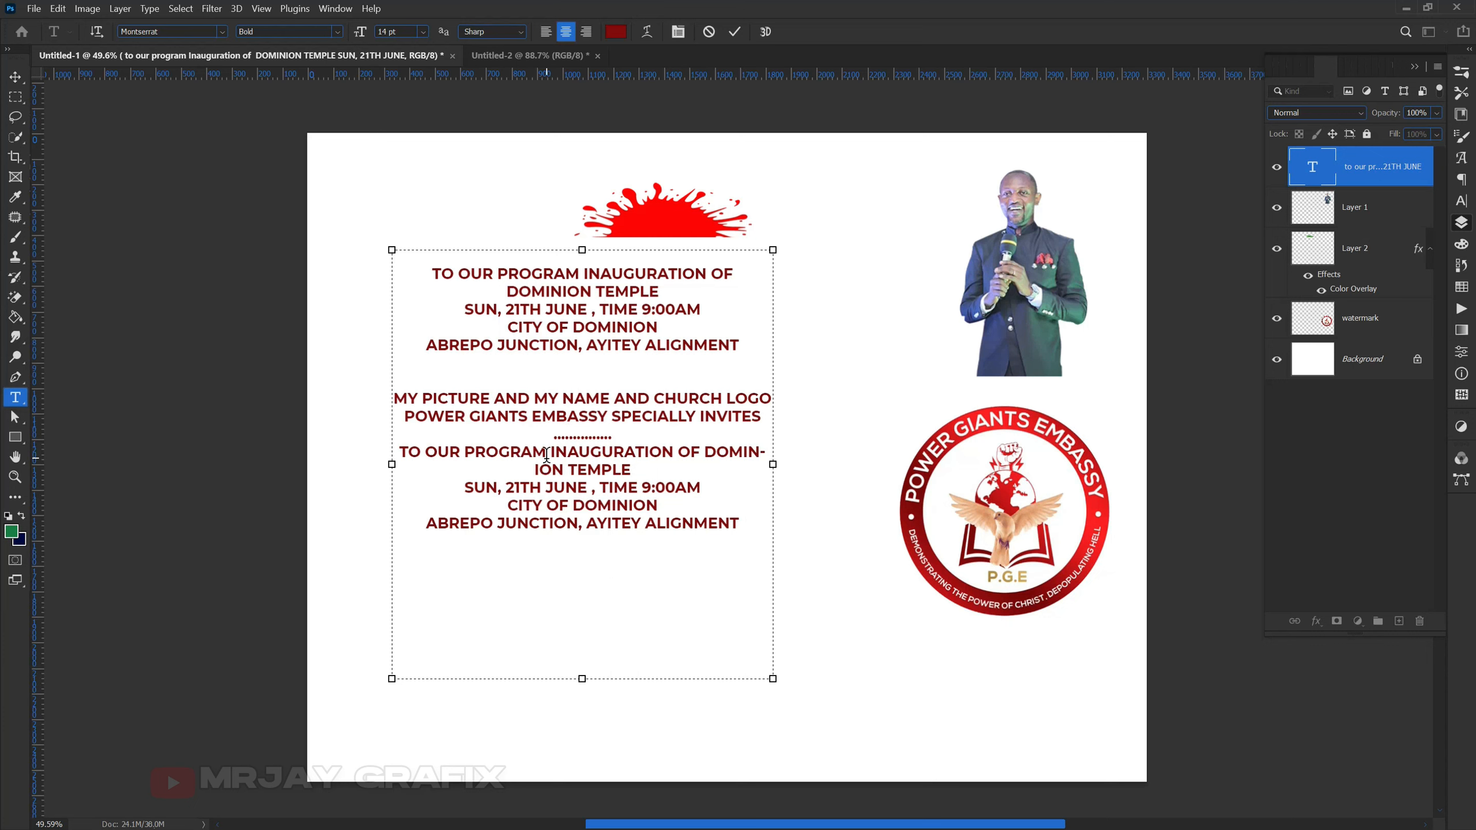
click(516, 51)
key(v)
scroll(535, 511, down, 2)
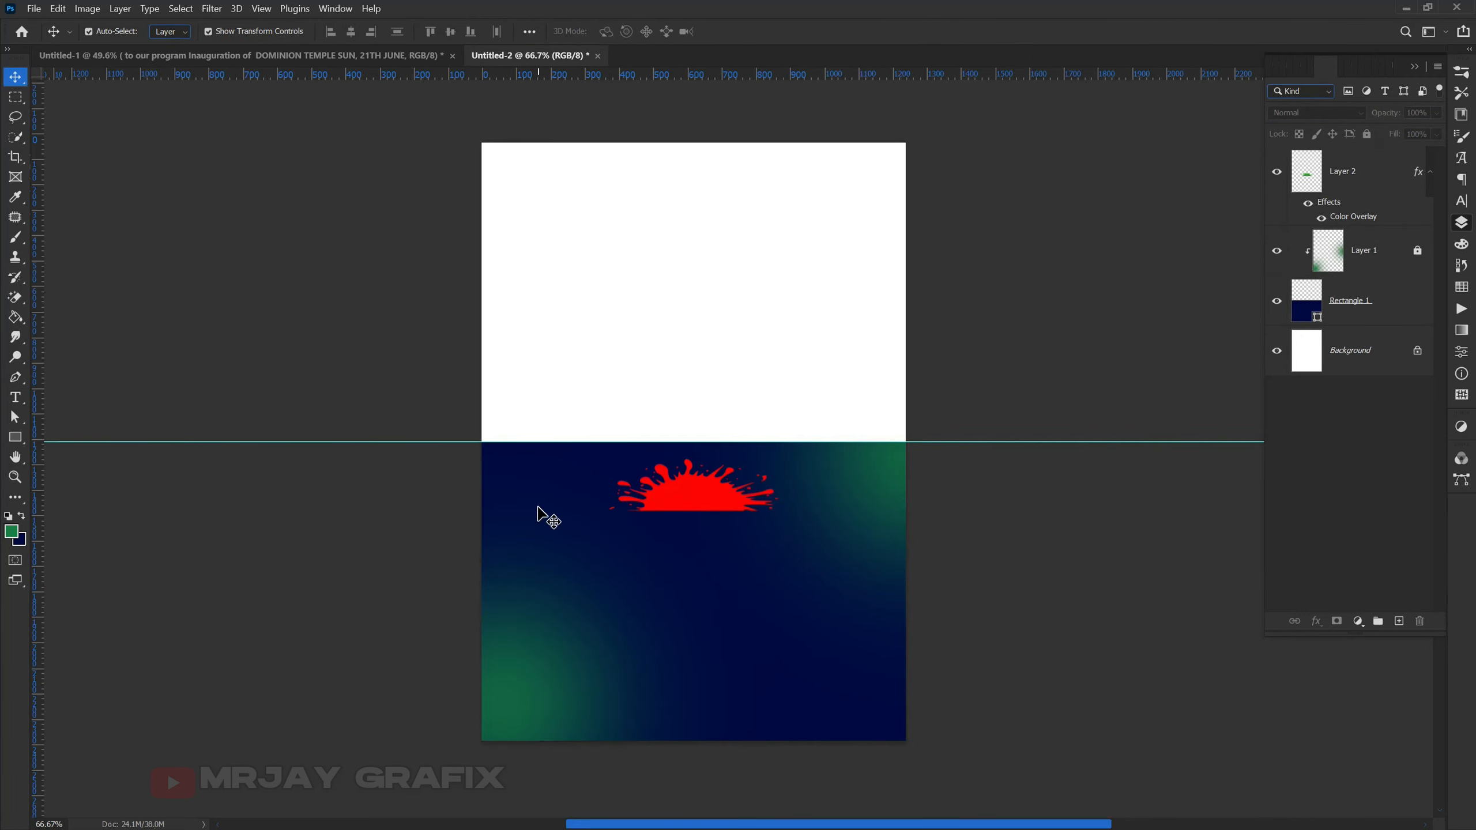
scroll(529, 494, up, 1)
scroll(573, 446, down, 1)
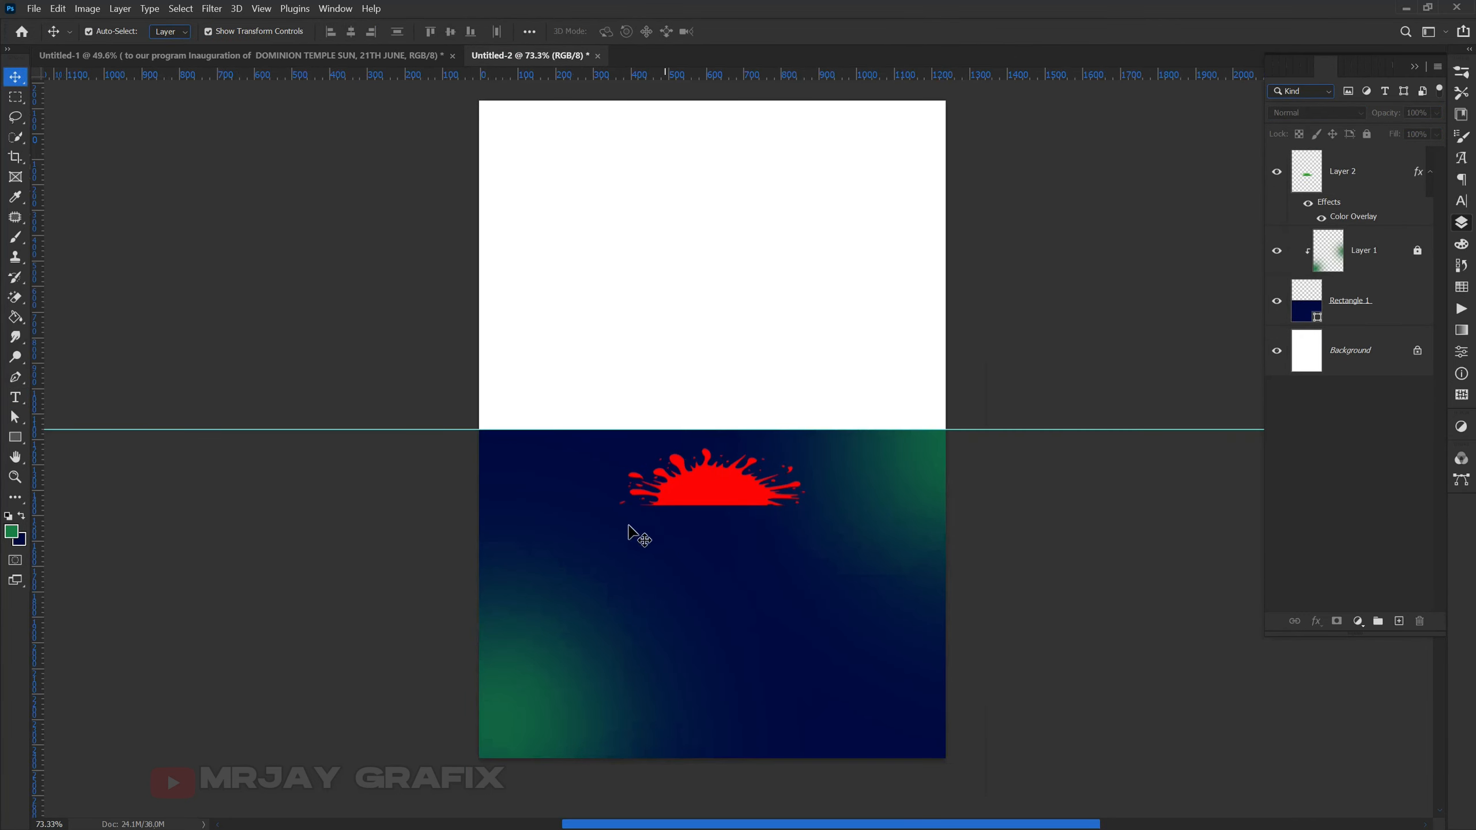
click(15, 397)
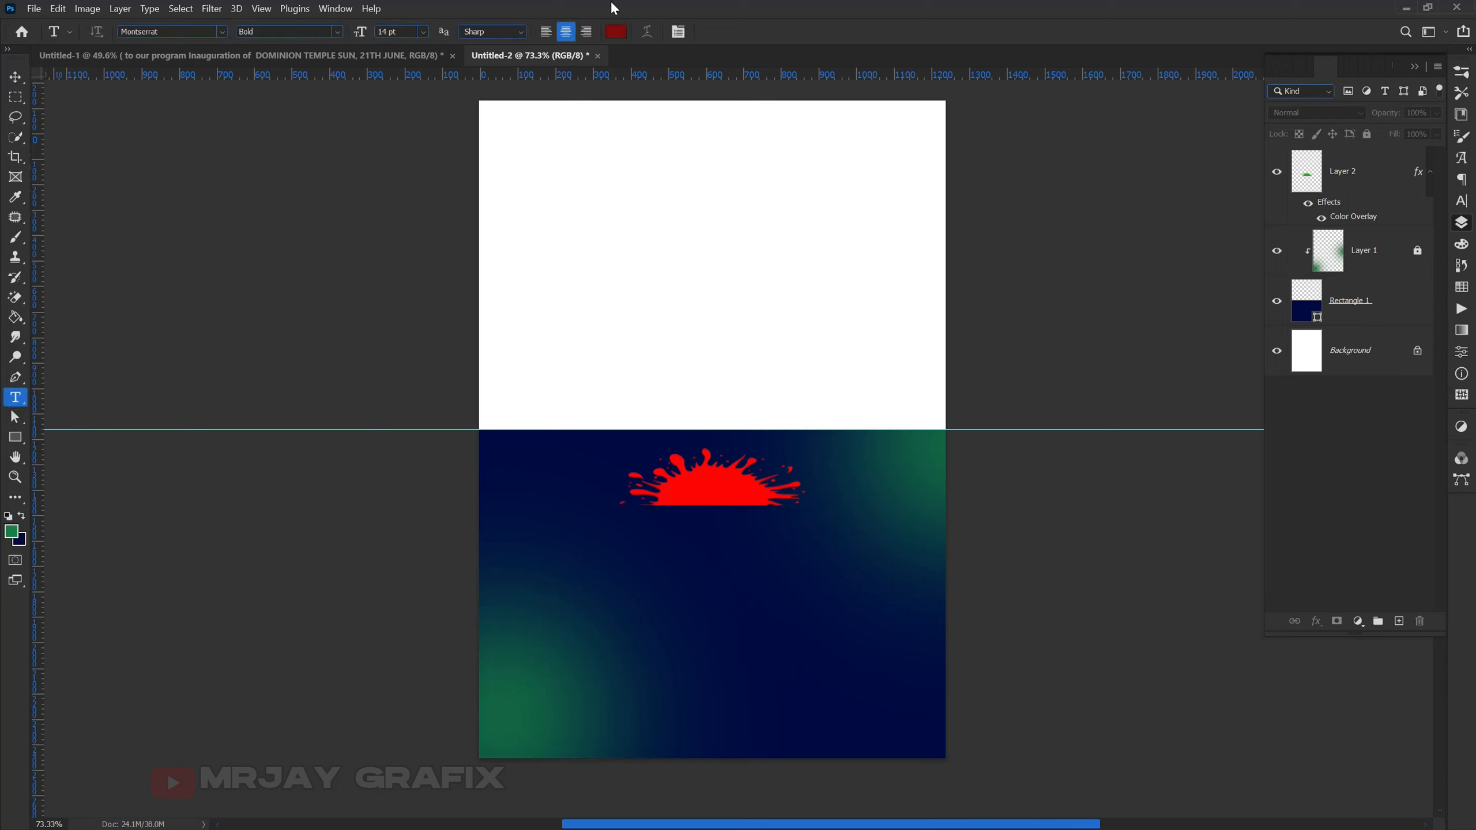
- Set the text colour to white and start a new text layer on the navy area
click(616, 31)
click(580, 251)
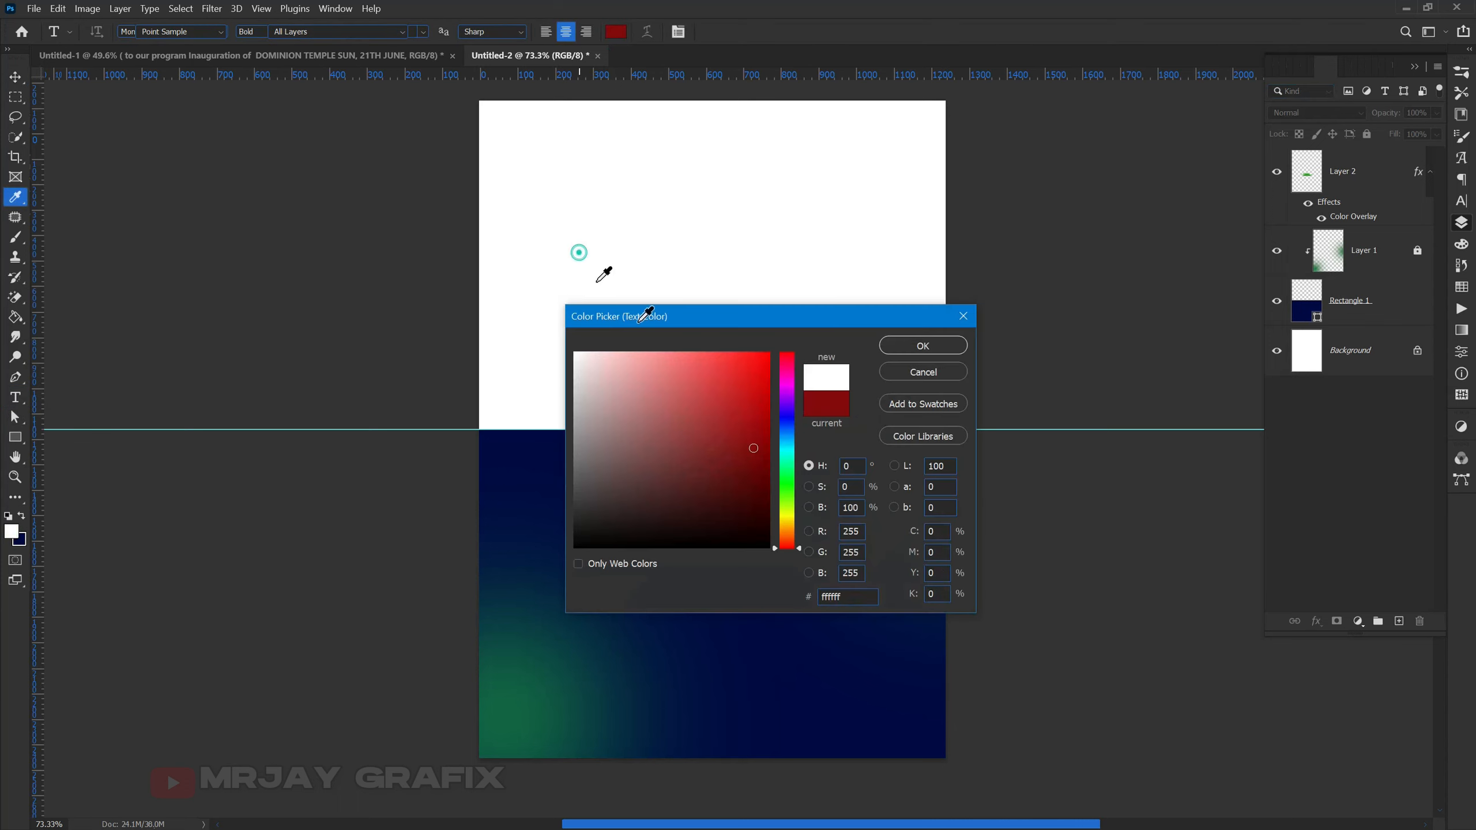
click(905, 353)
scroll(631, 599, up, 1)
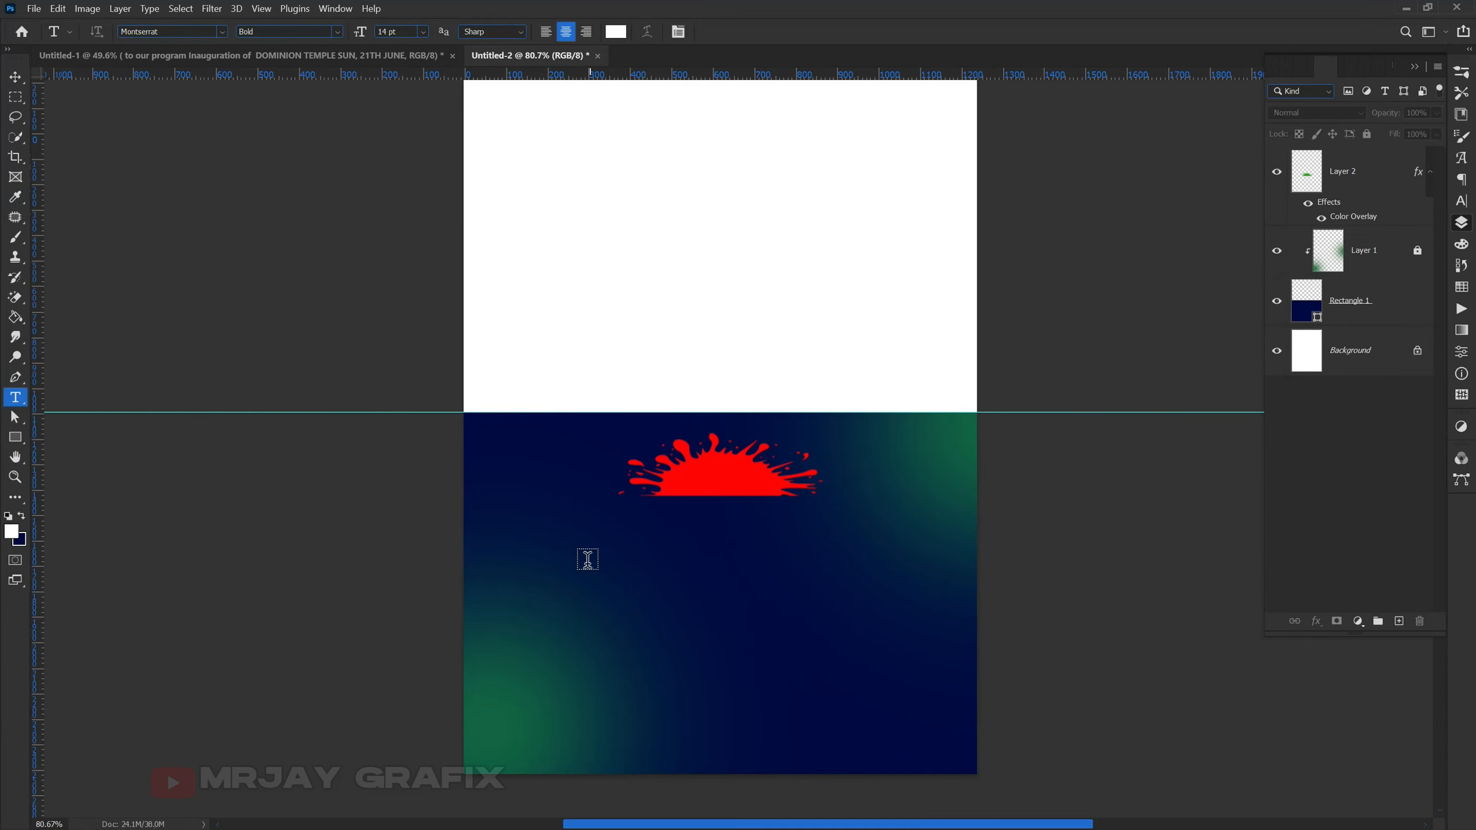
scroll(617, 575, up, 2)
scroll(618, 575, up, 1)
click(578, 526)
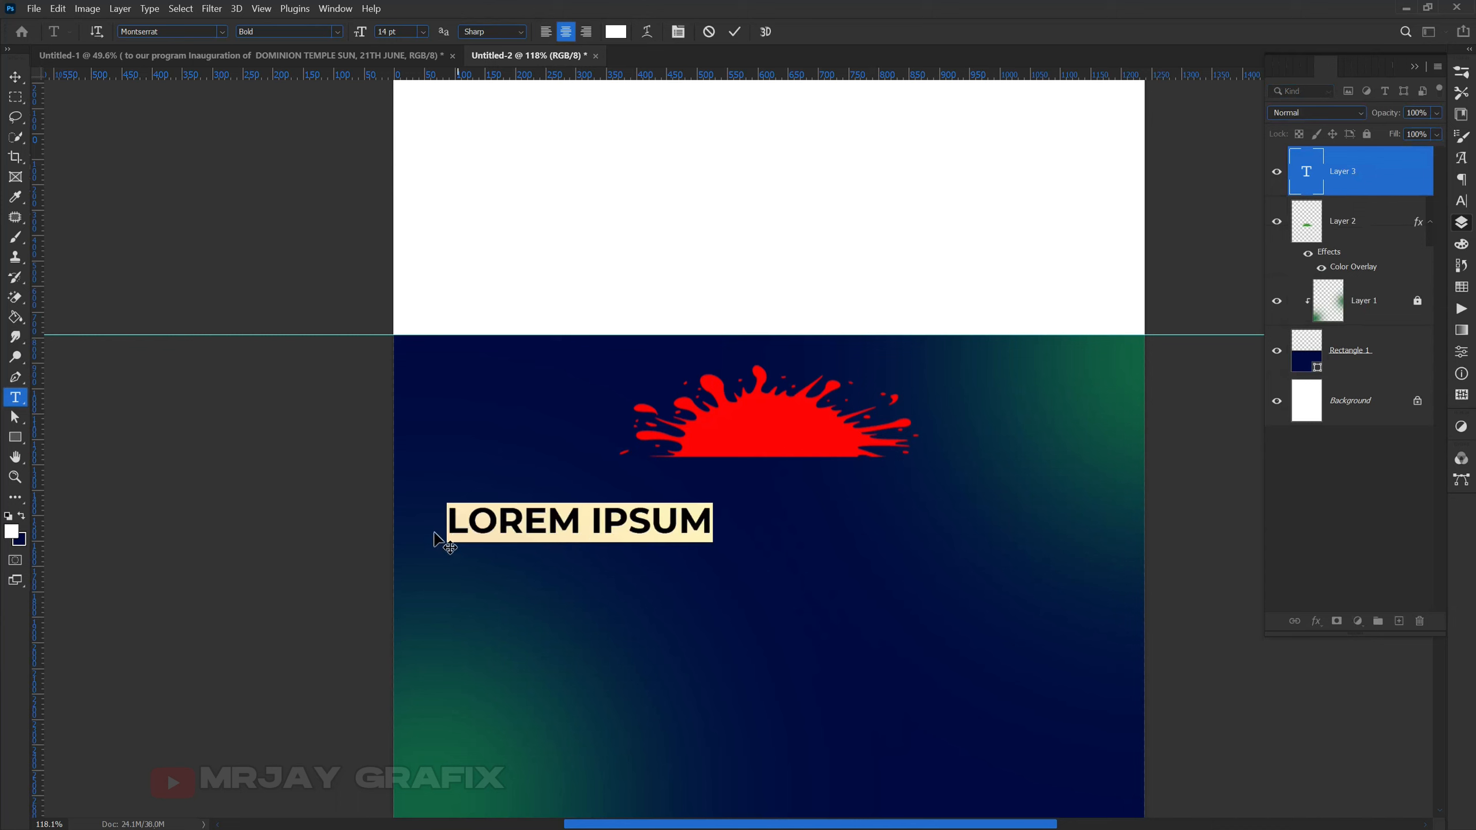
- Turn off All Caps and set the font to Audrey Sterling Demo
click(1462, 205)
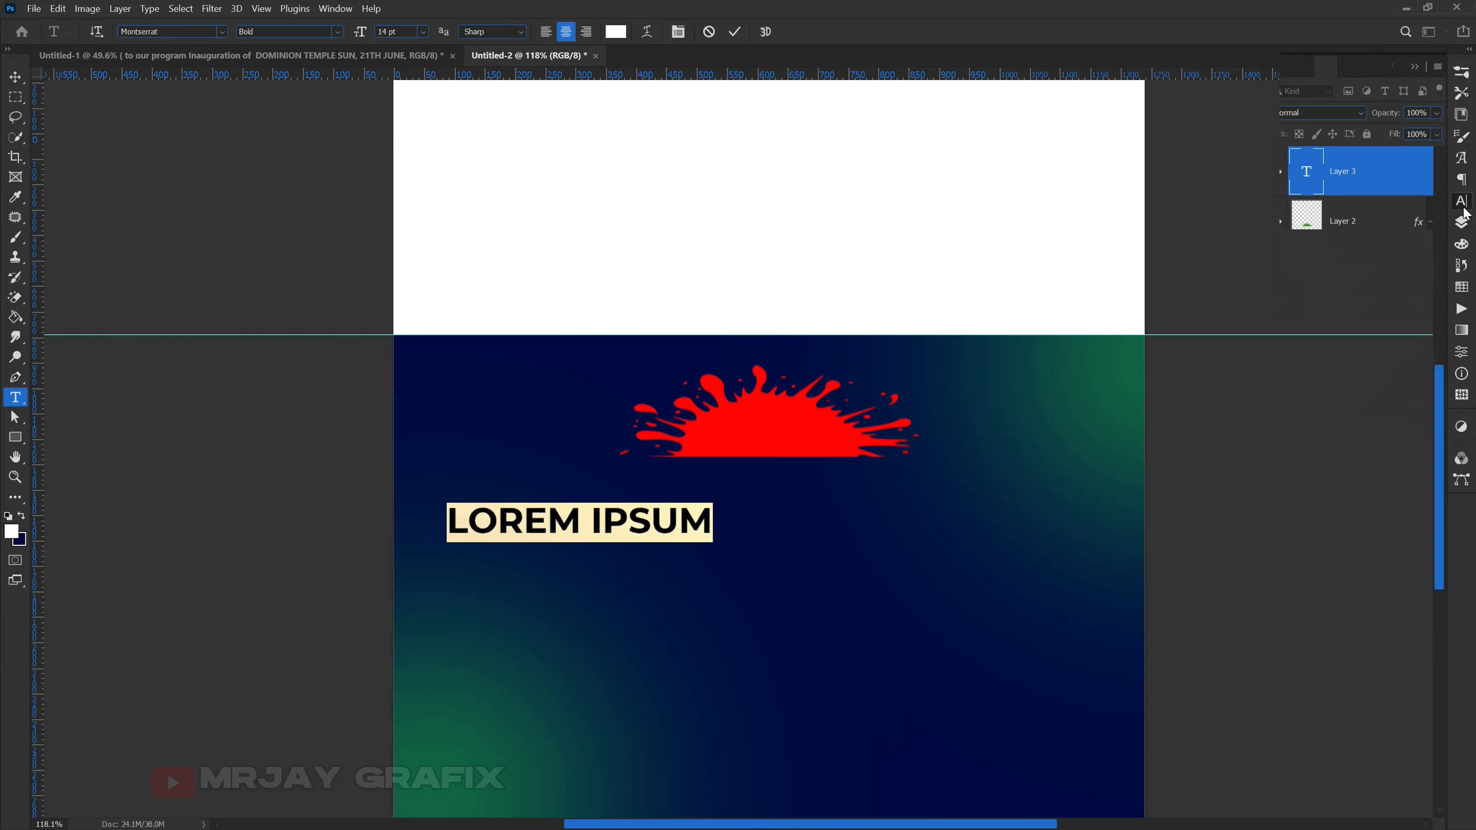
click(1329, 180)
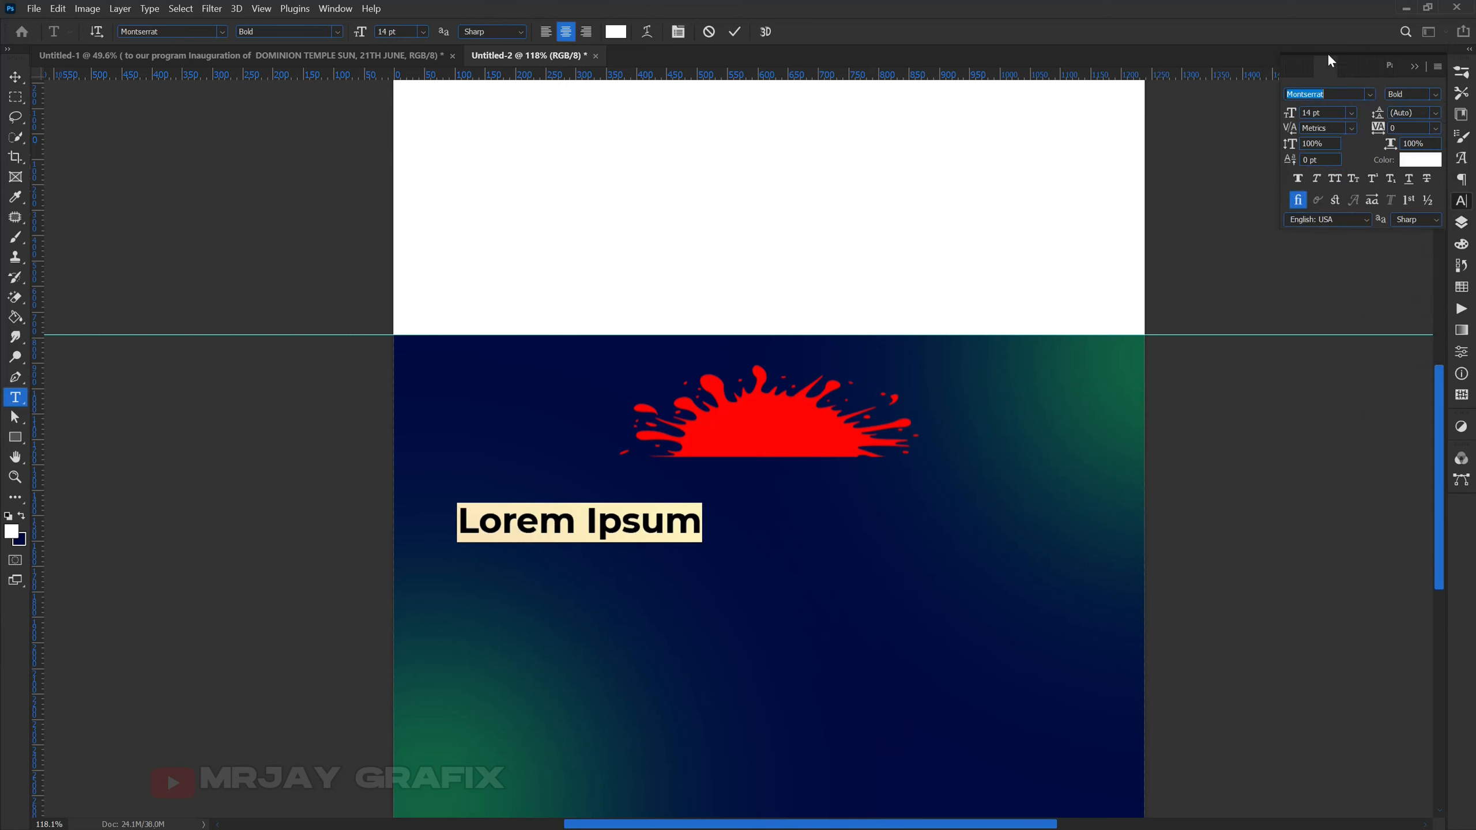
click(1370, 94)
click(1363, 93)
click(1330, 94)
text(au)
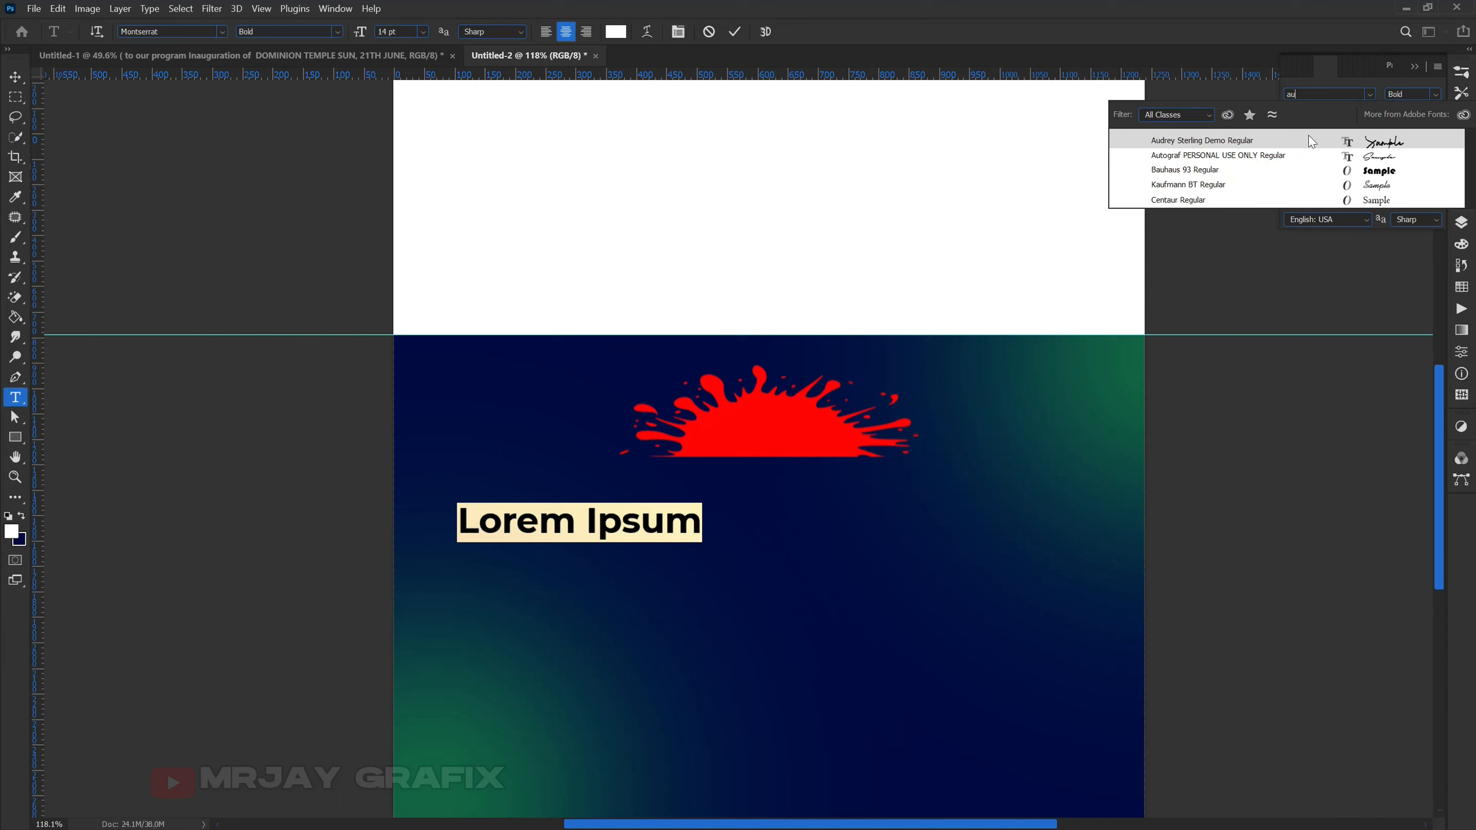
click(1208, 144)
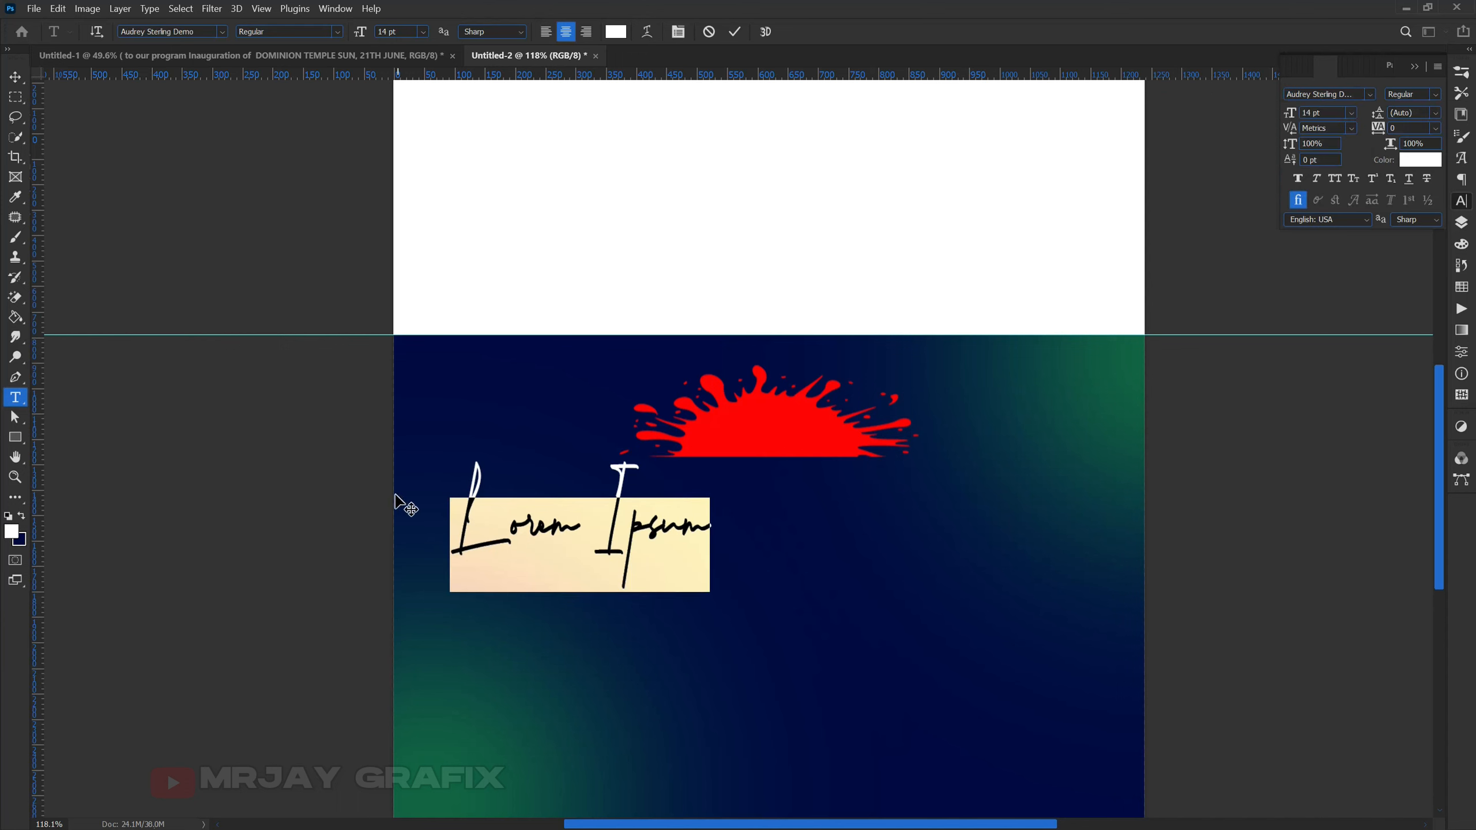
- Type the white script text 'Inauguration of' on the invitation
text(In)
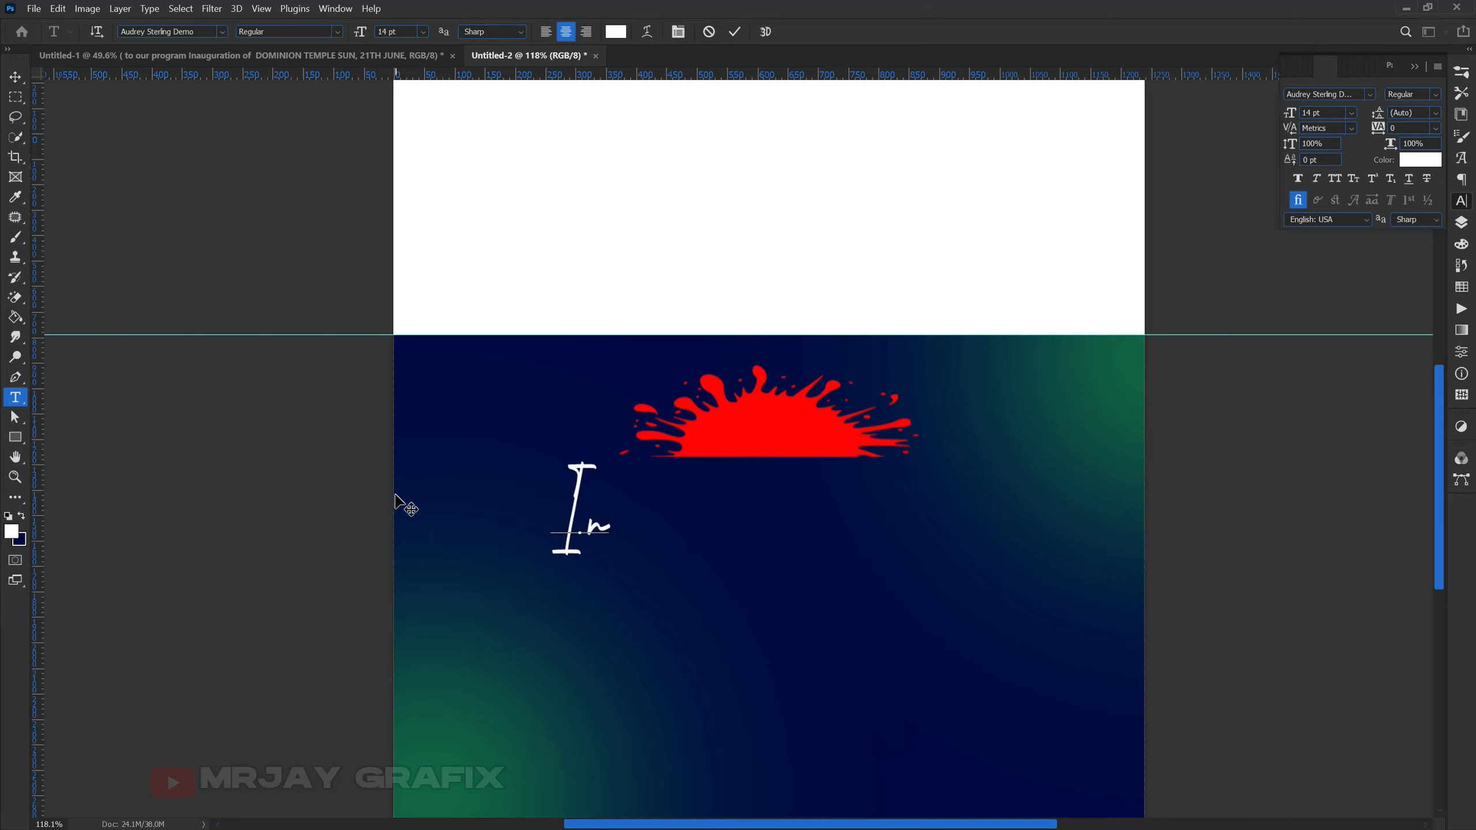
text(a)
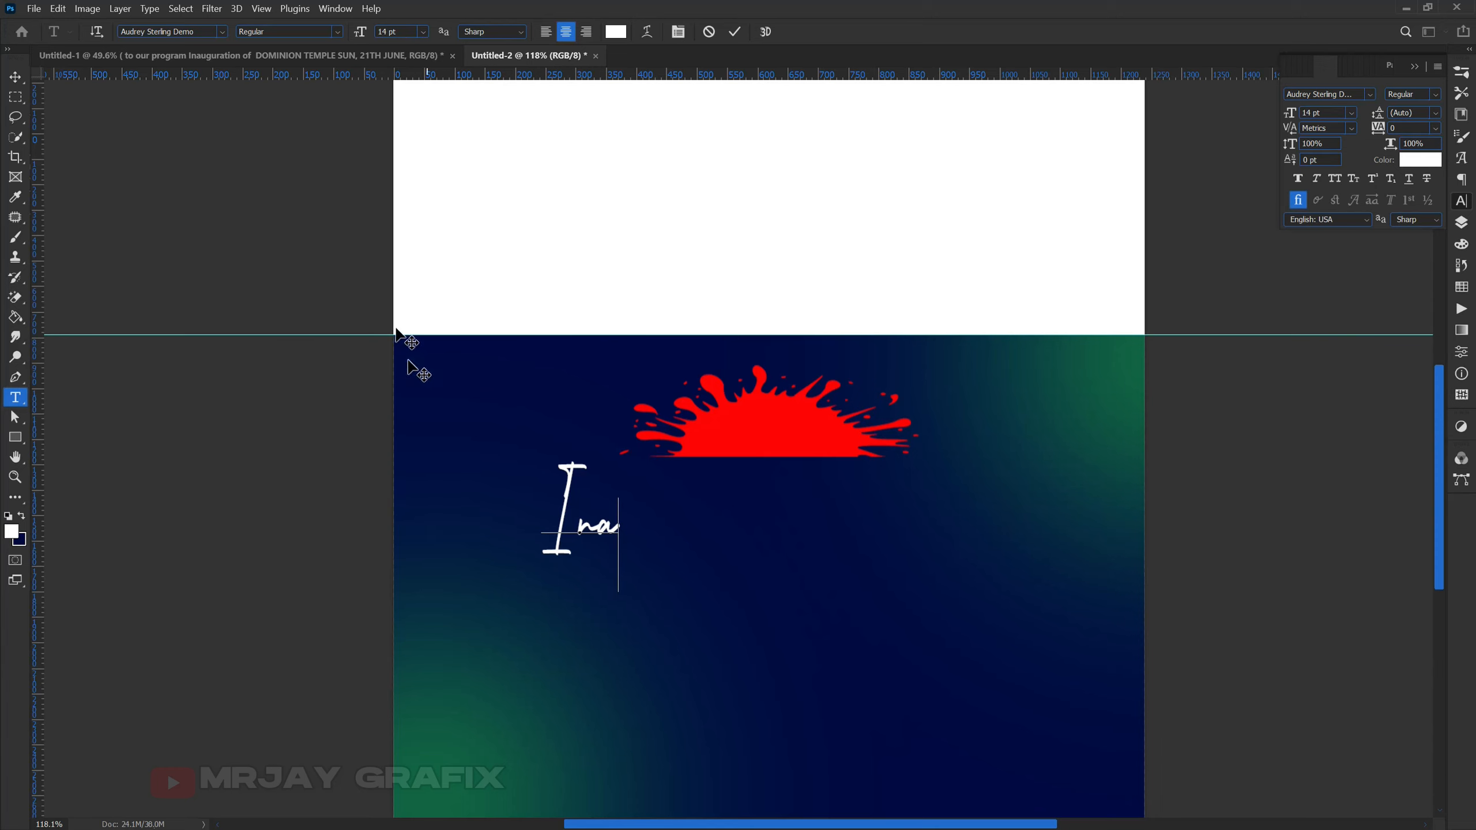
click(284, 52)
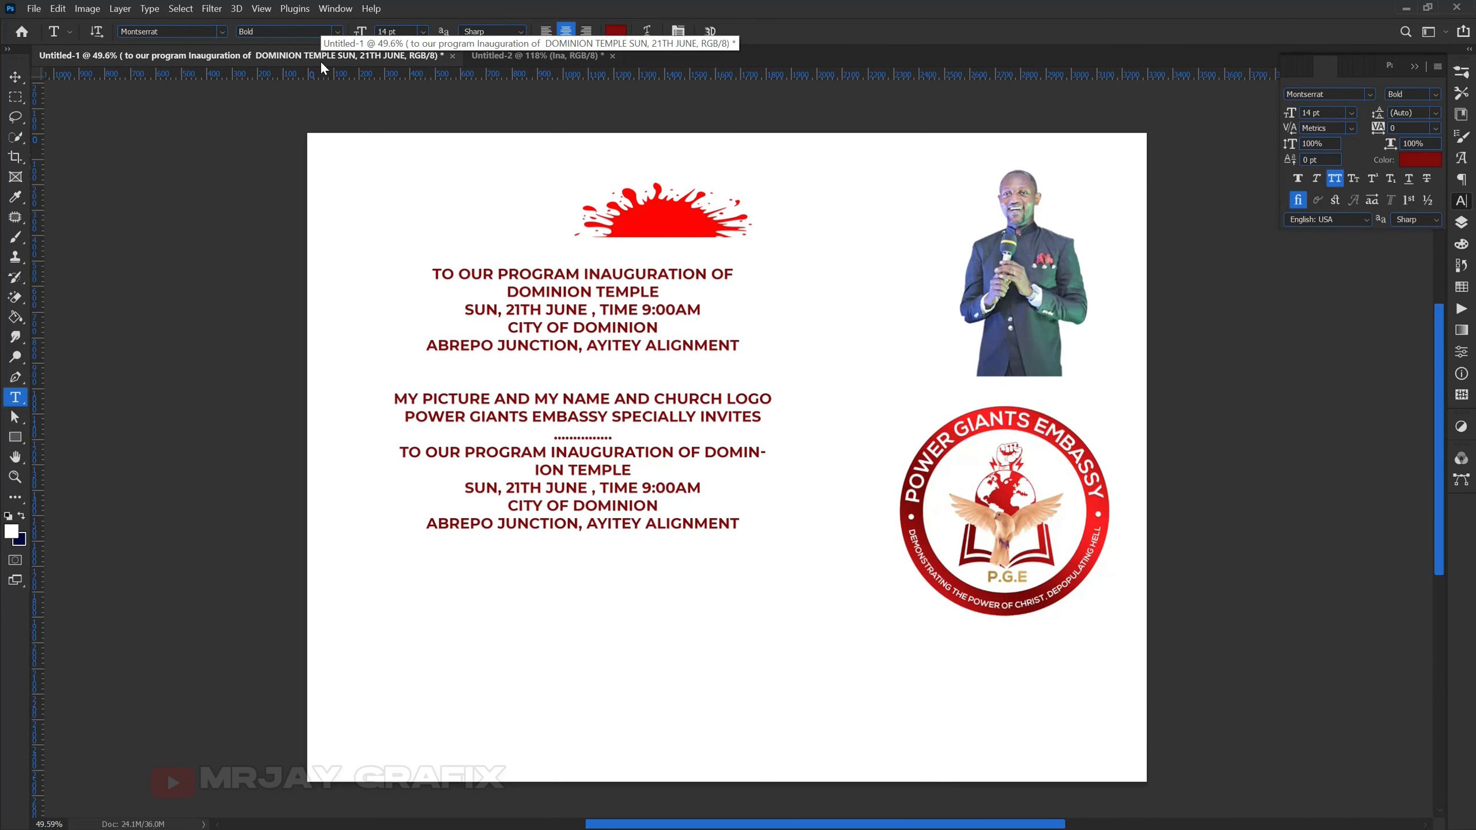
click(502, 53)
click(611, 527)
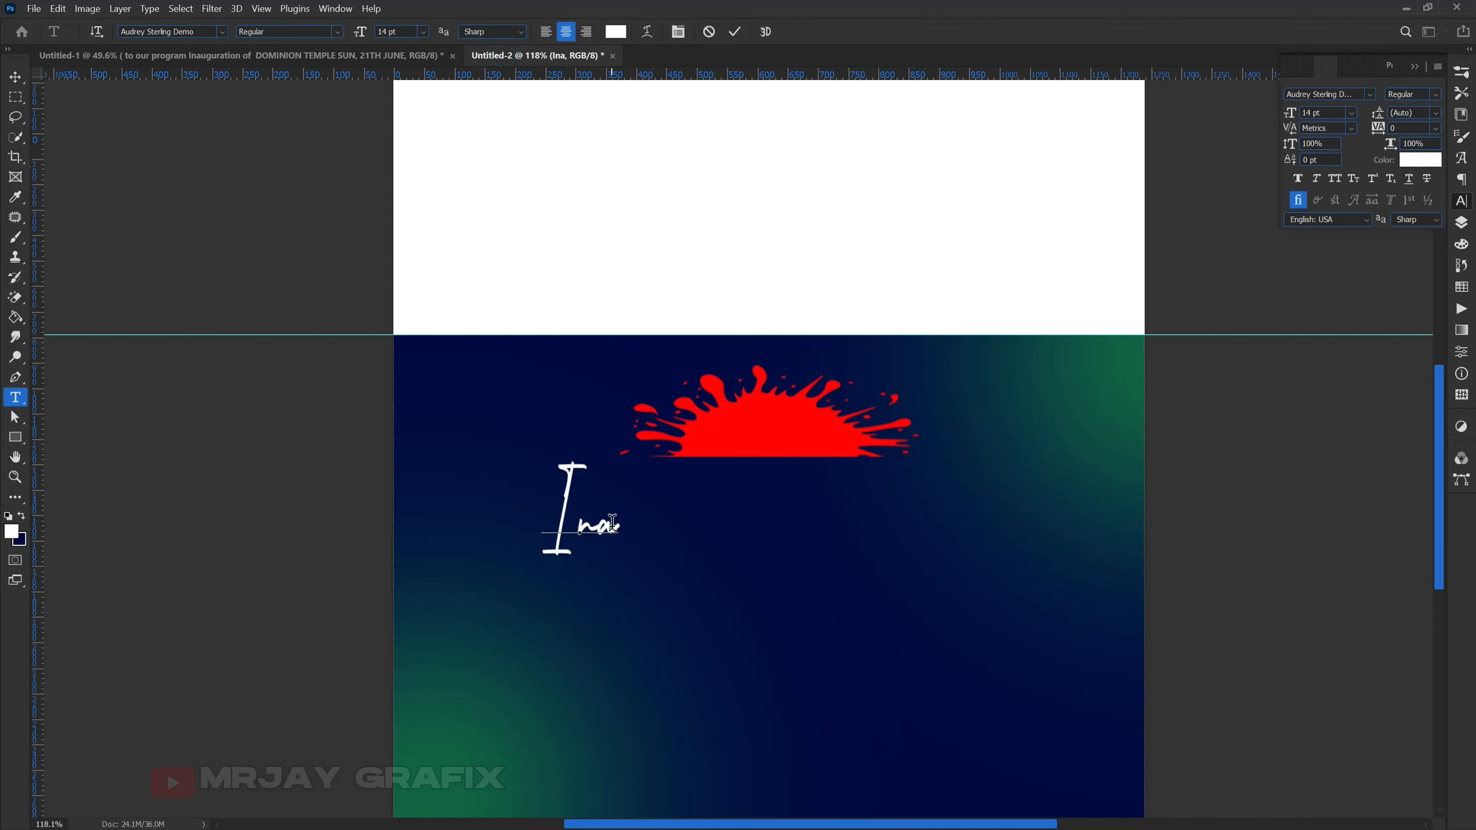
text(nau)
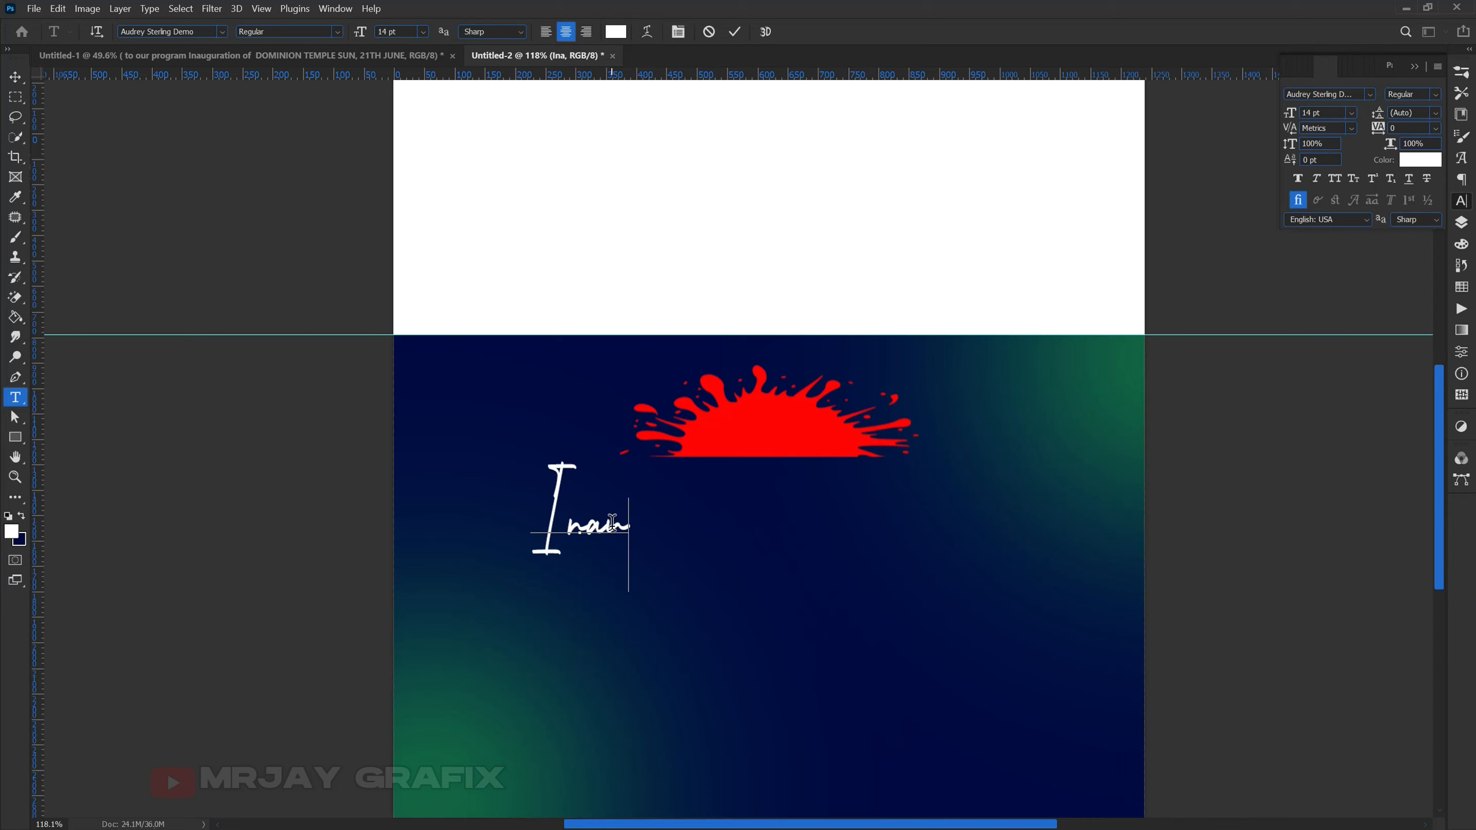
text(gur)
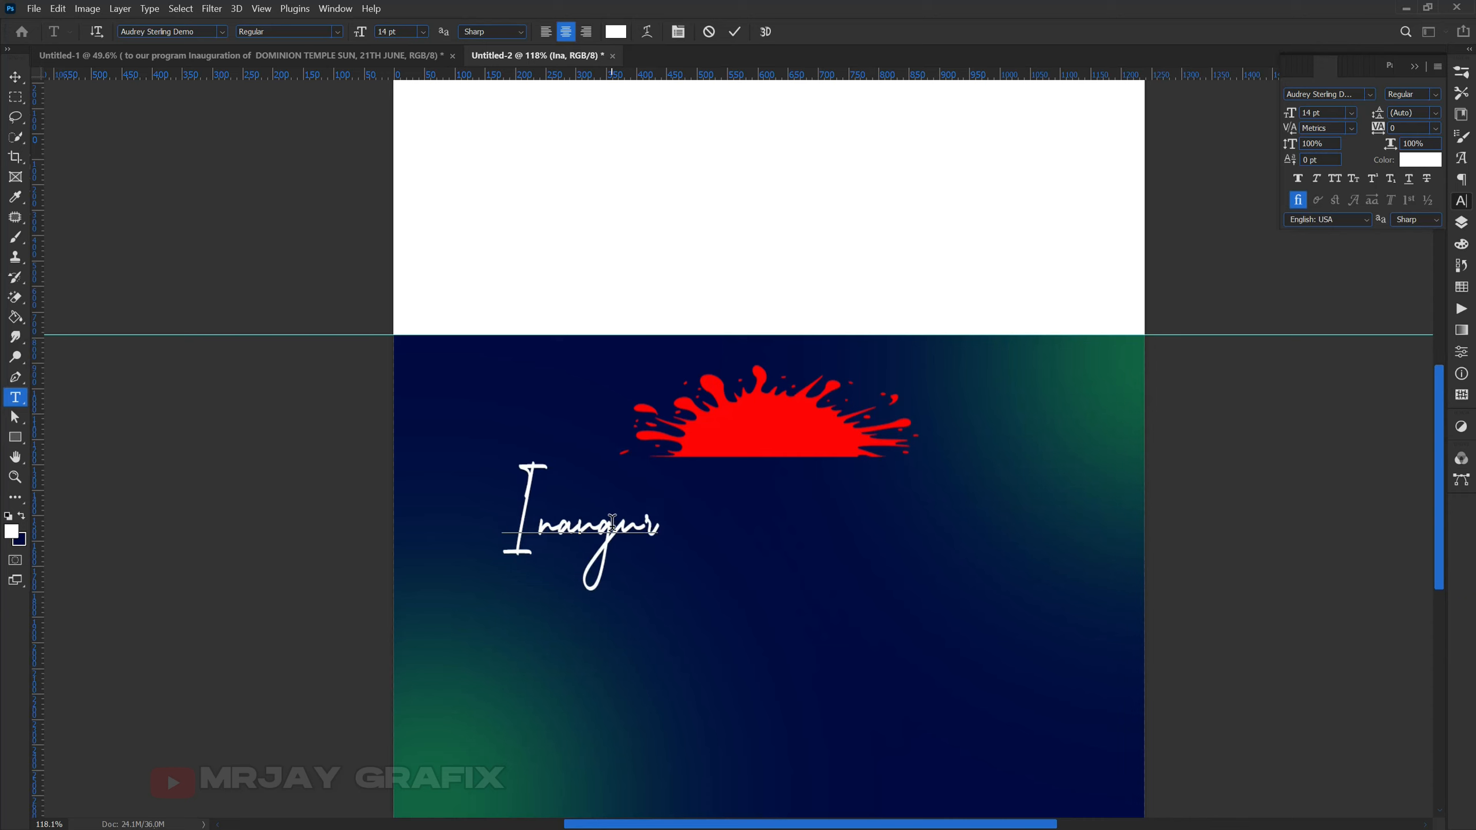
text(ation)
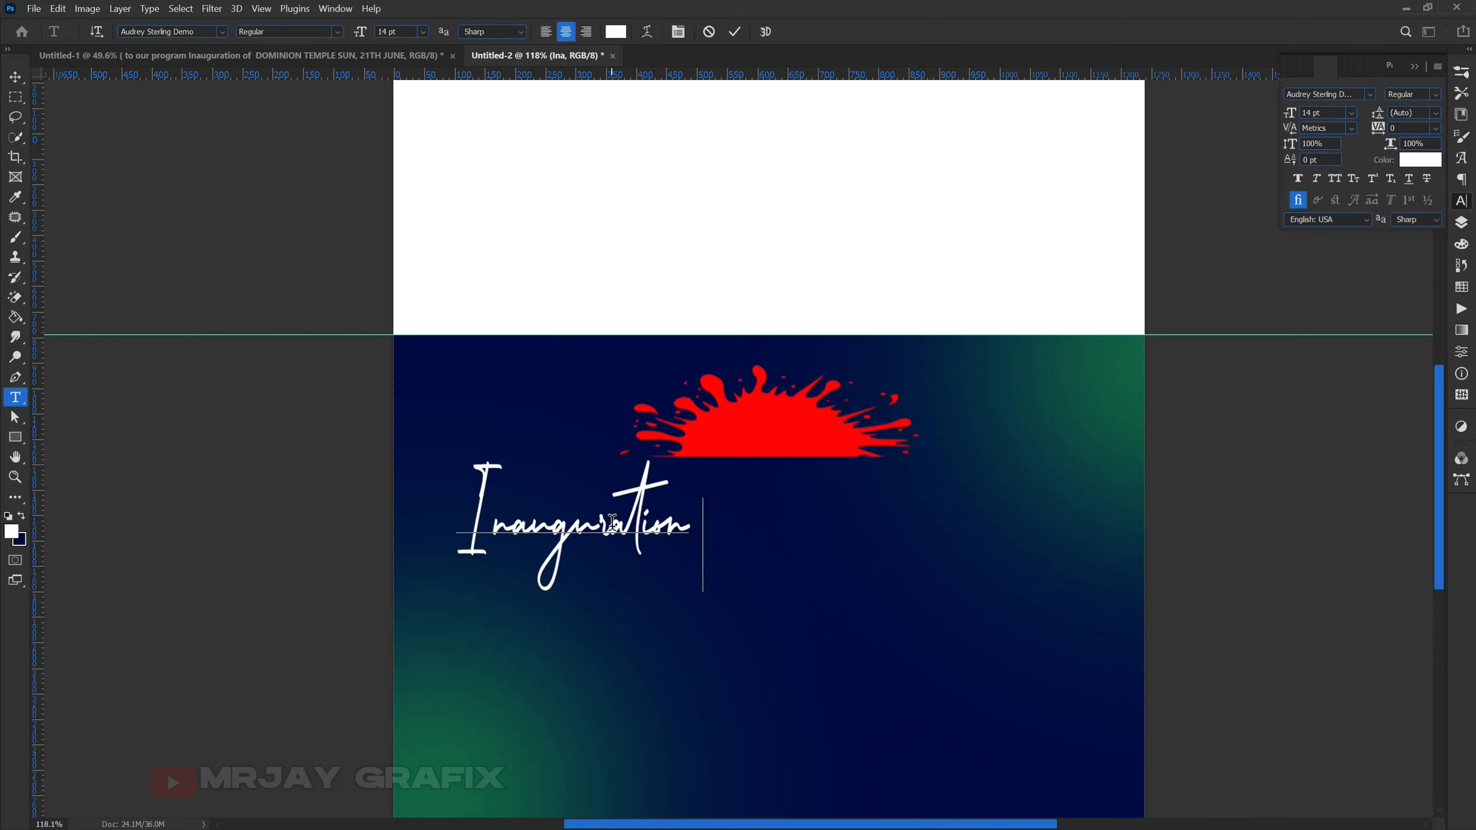
text( of)
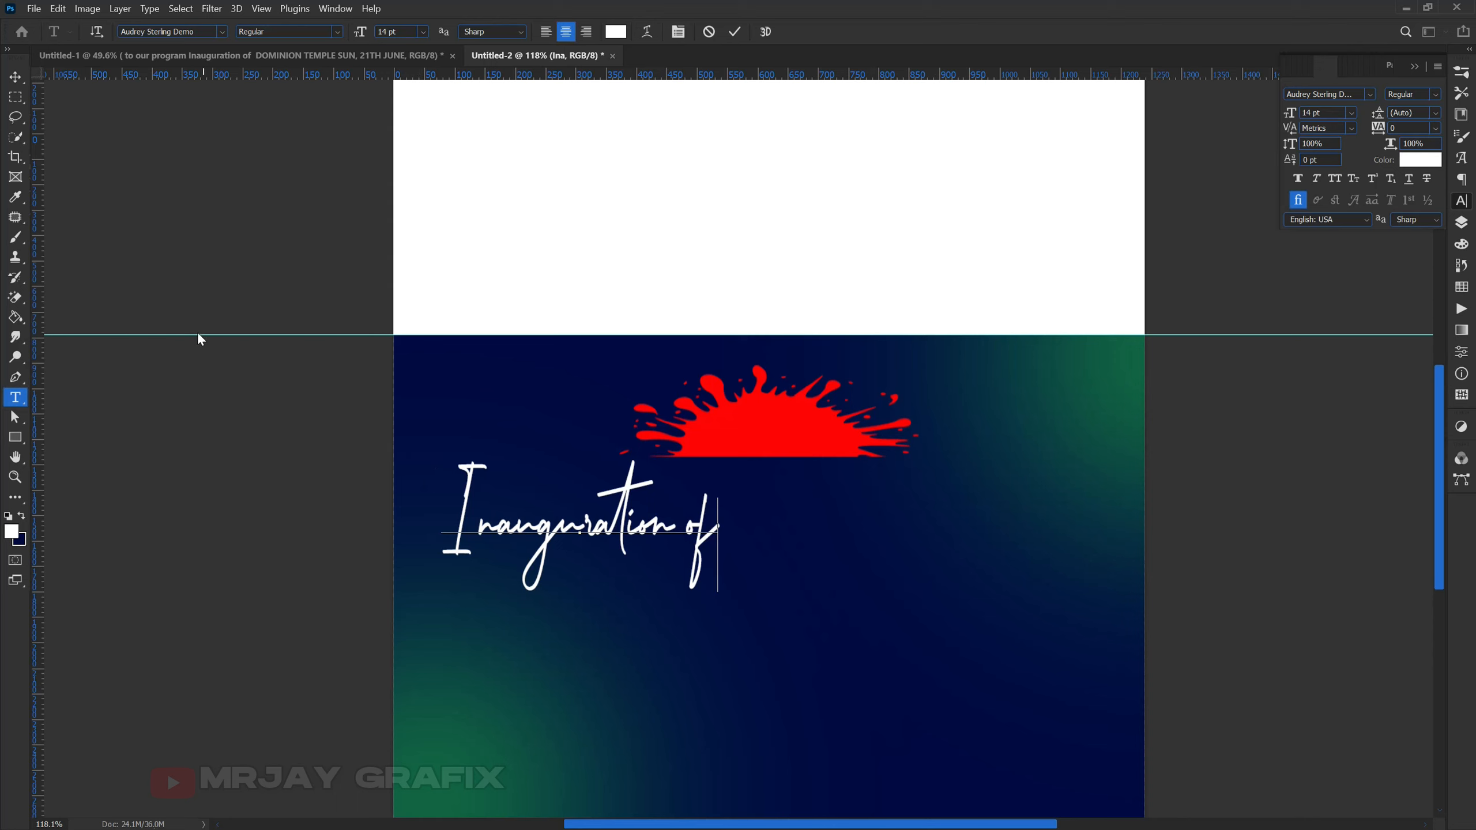
- Move the 'Inauguration of' text onto the red splash and shrink it to about 70%
click(15, 77)
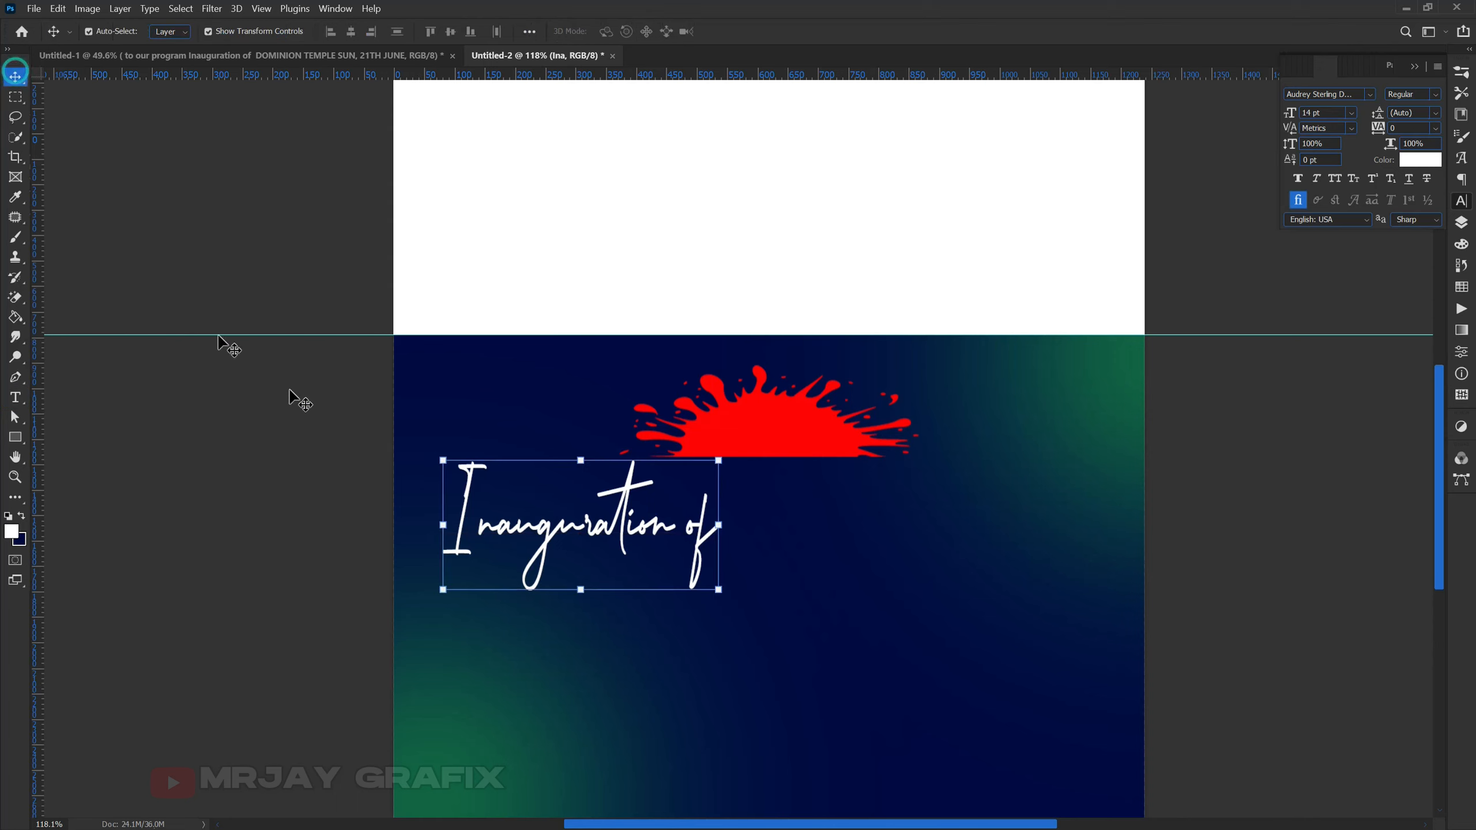
drag(537, 534, 714, 437)
drag(761, 494, 751, 445)
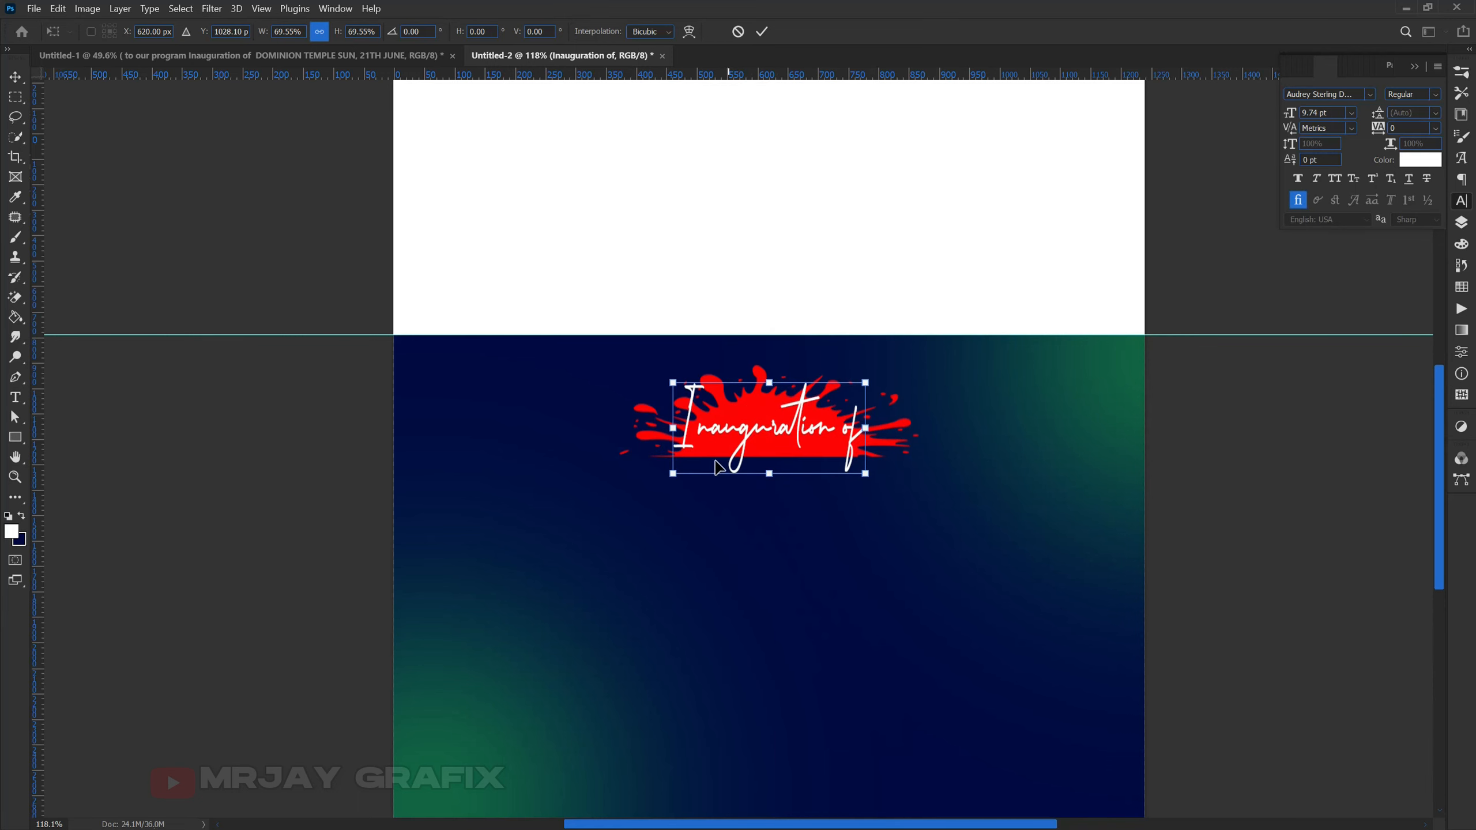
key(Return)
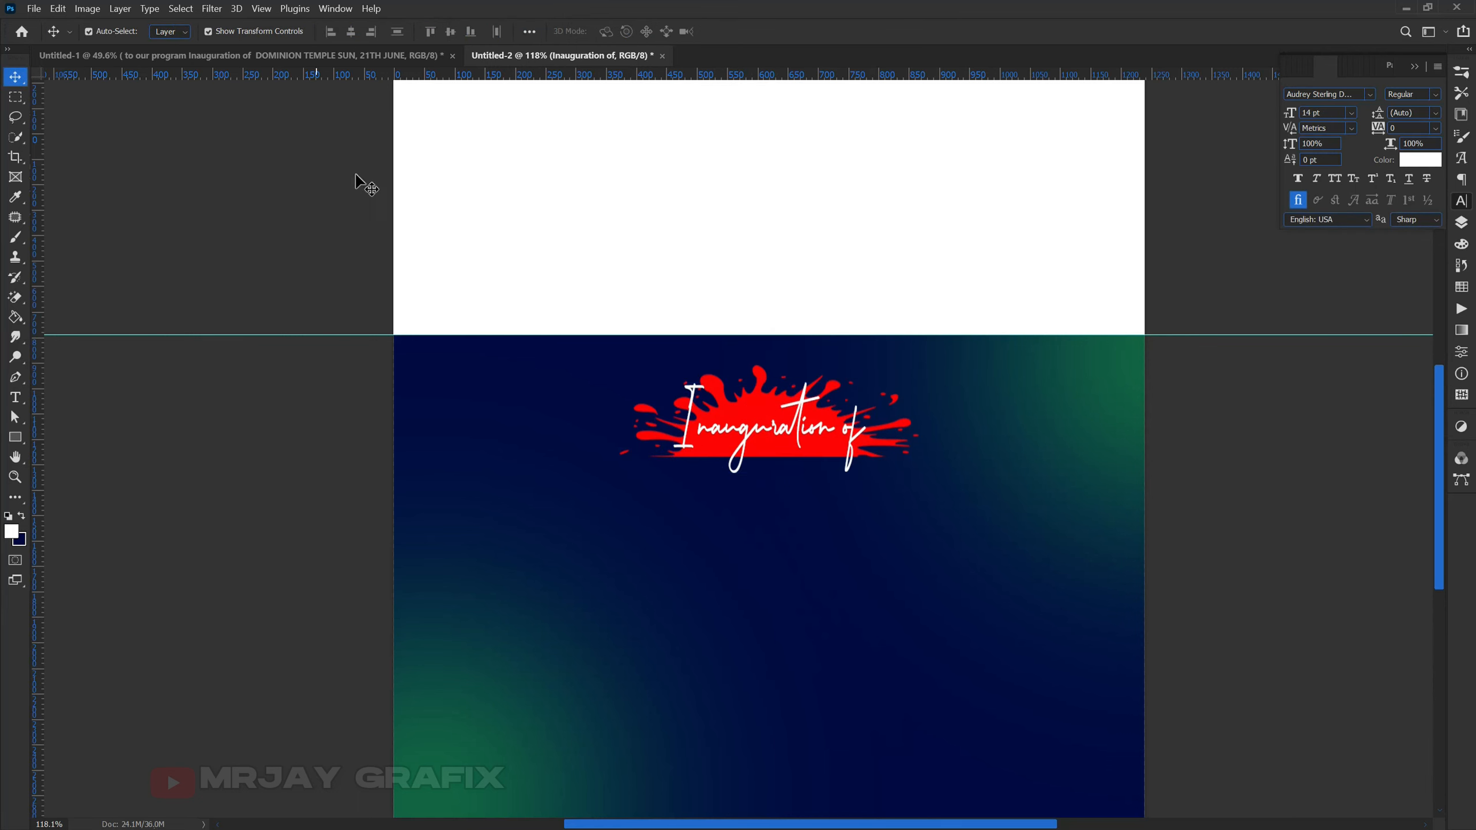
click(346, 54)
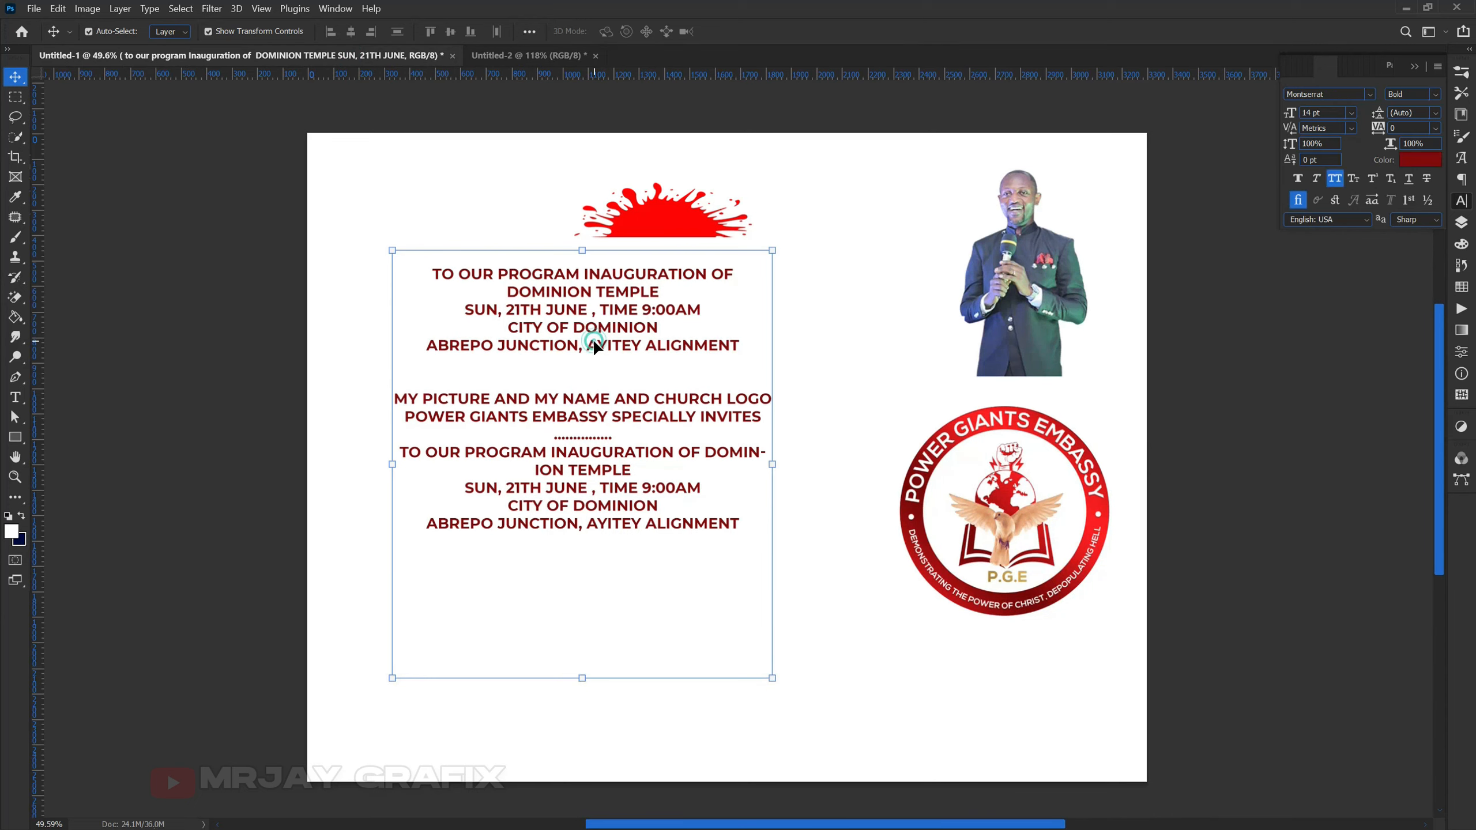
double_click(520, 305)
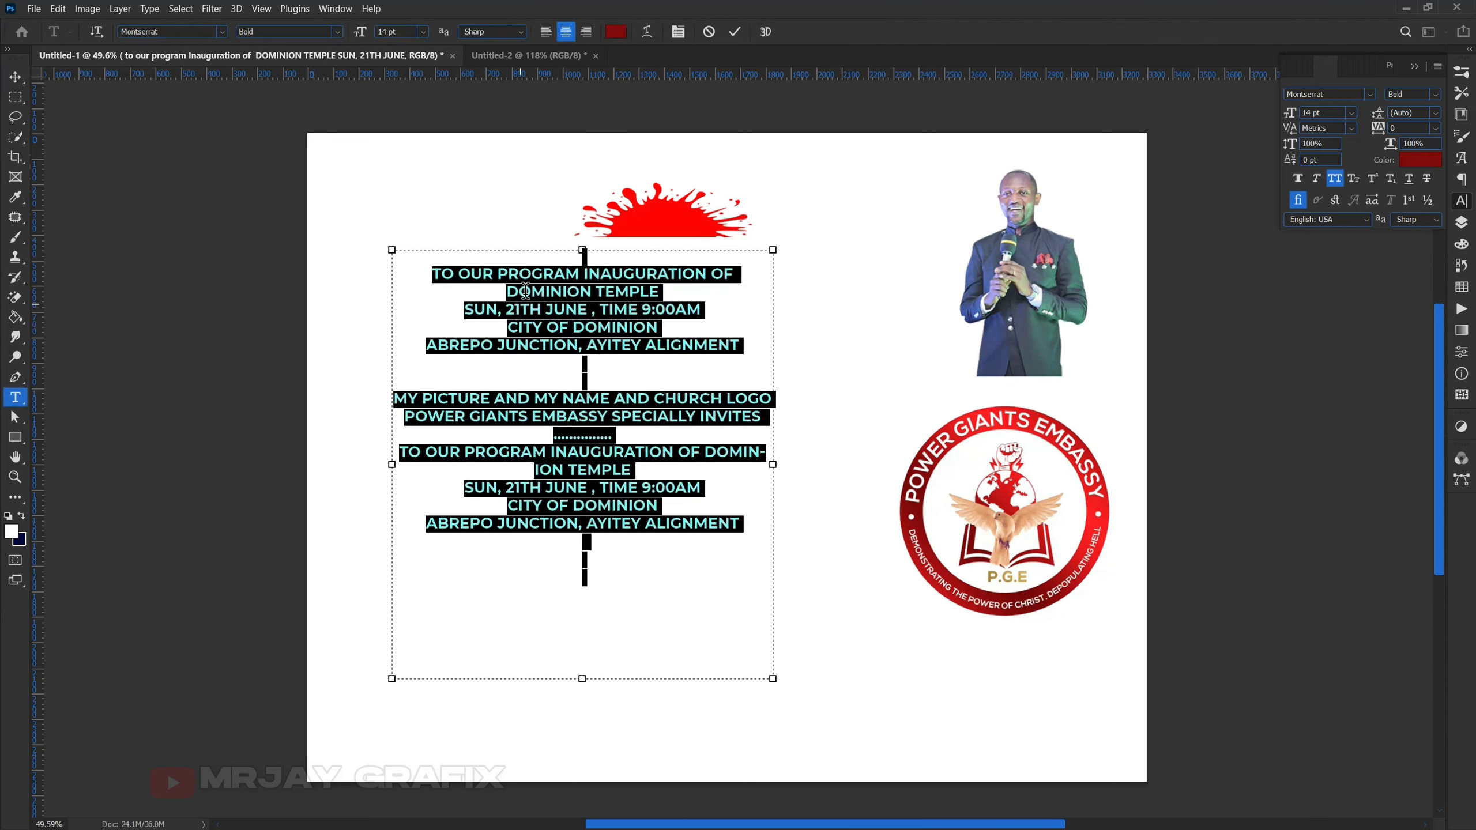
click(525, 273)
drag(506, 291, 674, 292)
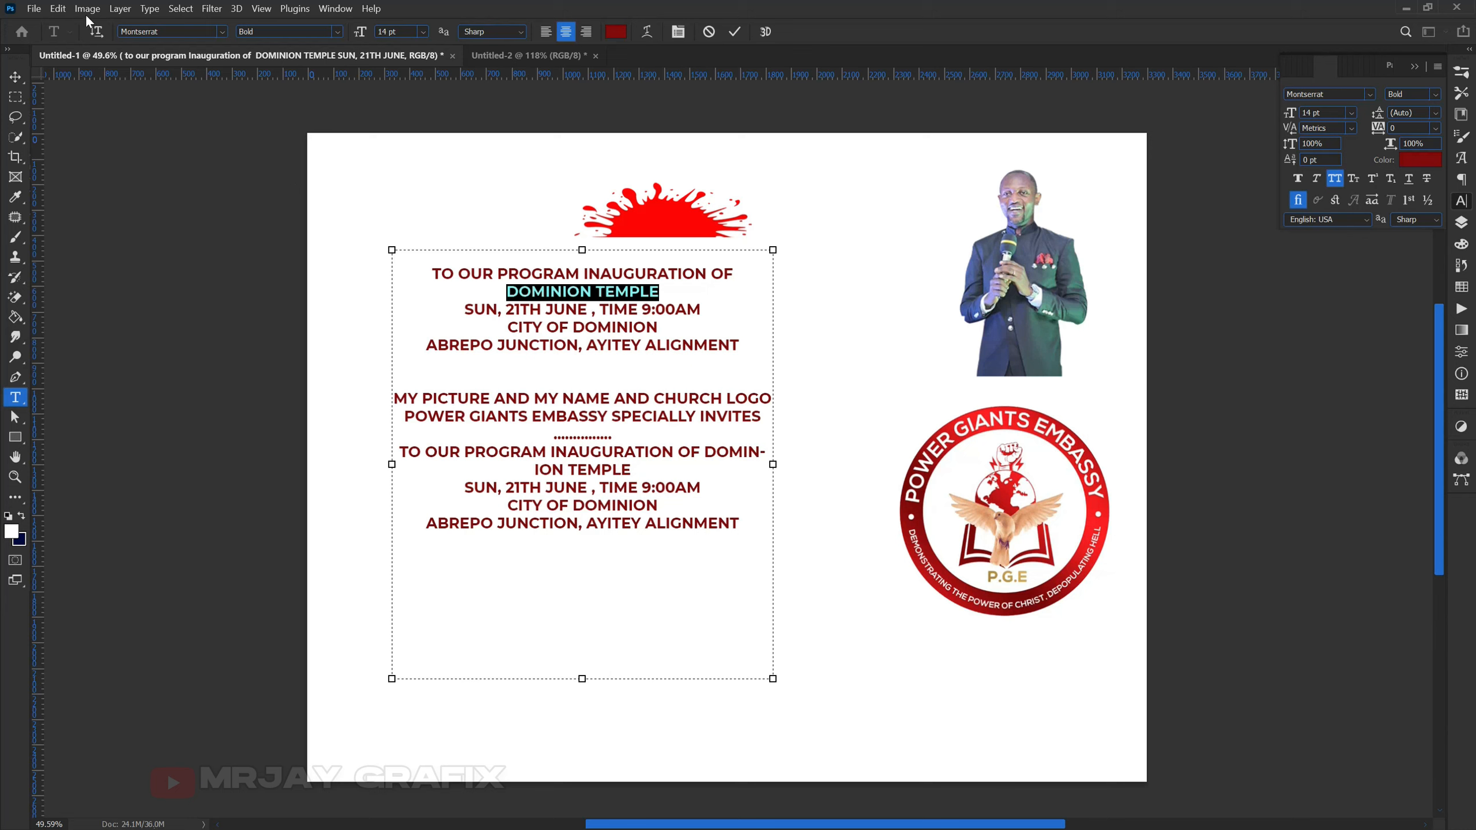
click(66, 10)
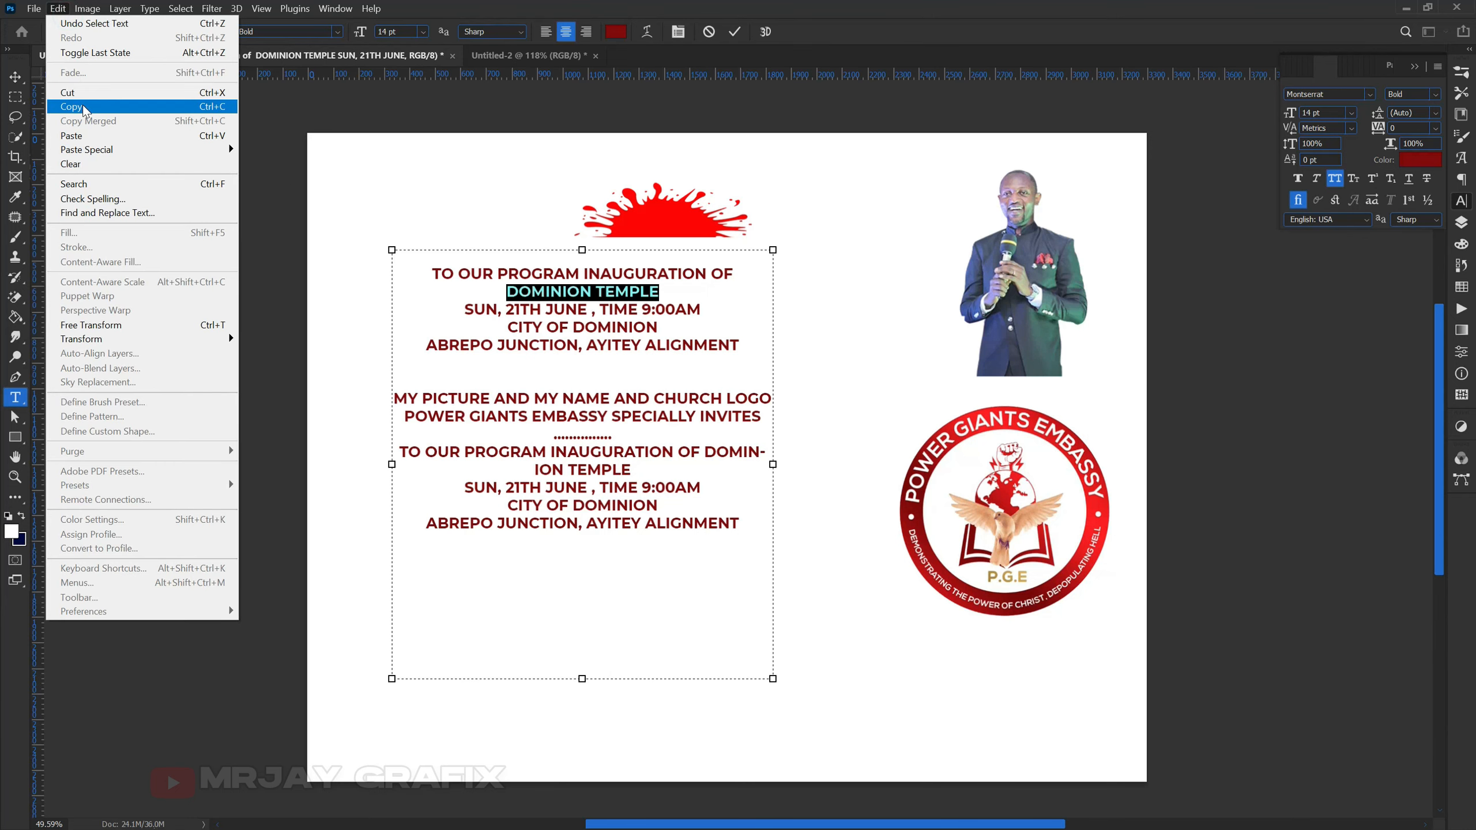
click(84, 109)
click(734, 32)
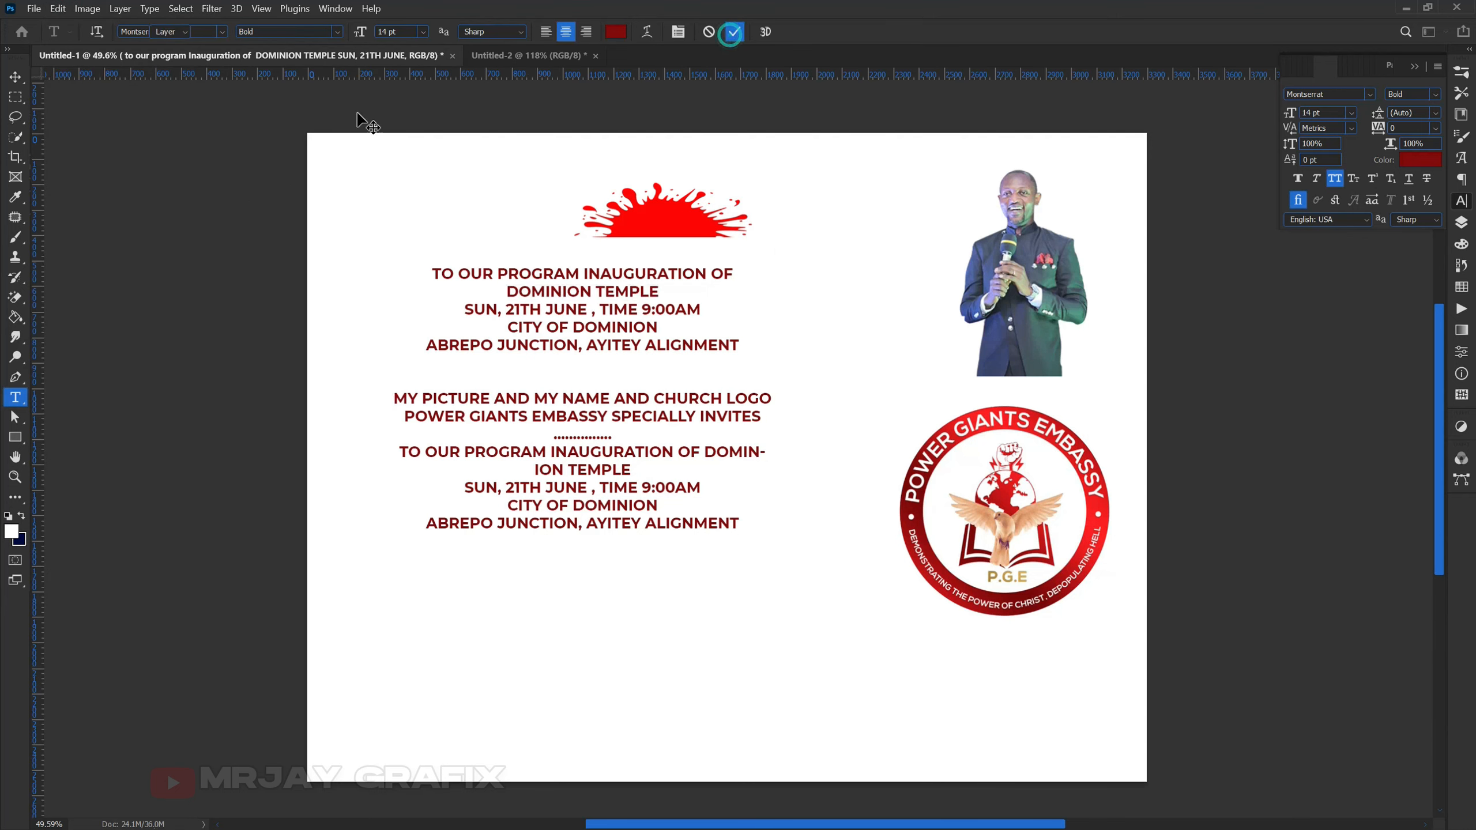
key(v)
click(495, 55)
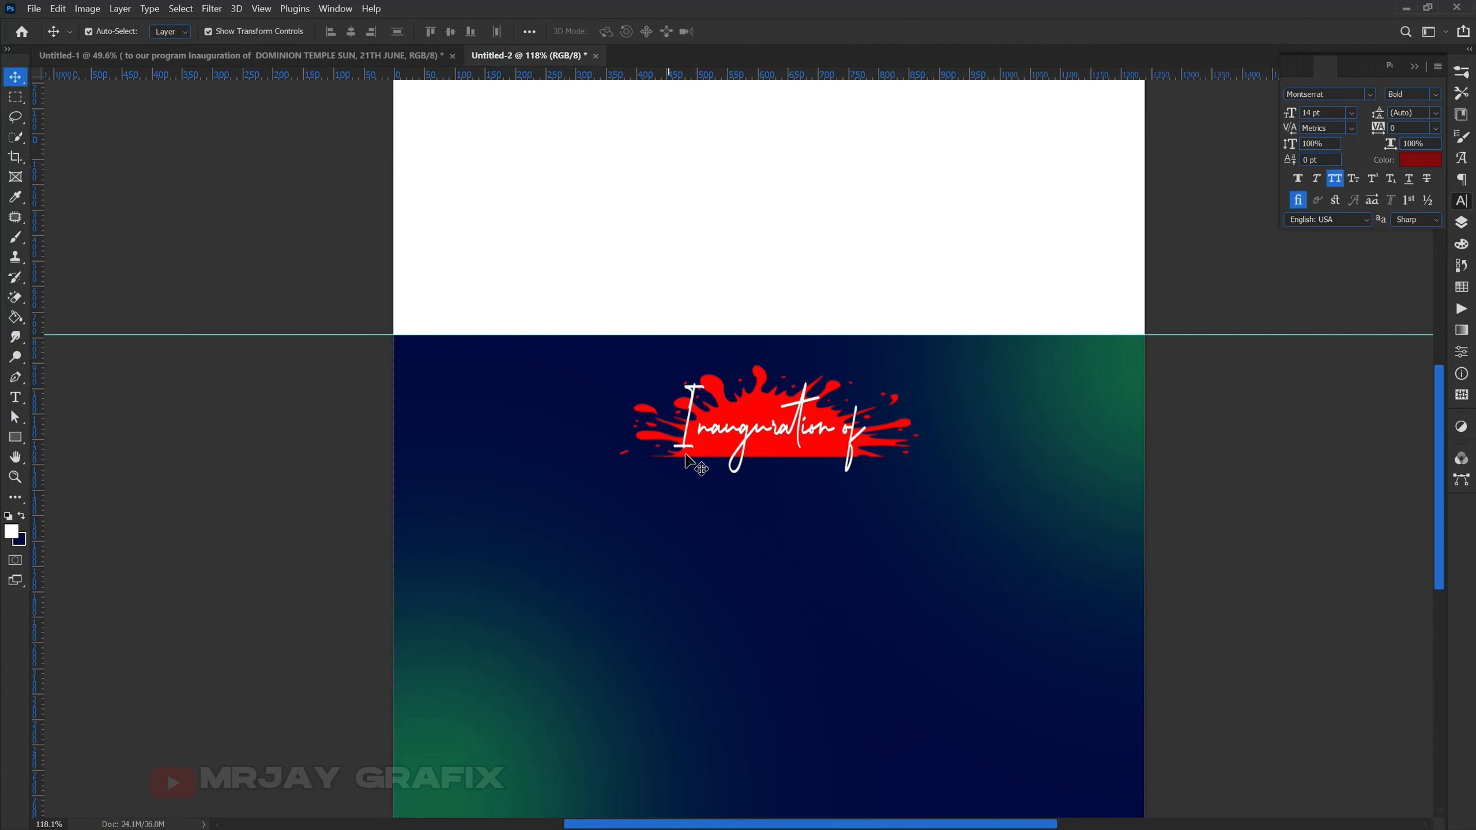
- Paste 'DOMINION TEMPLE' as a new red text layer and centre it just below the splash
click(730, 439)
click(105, 478)
click(15, 397)
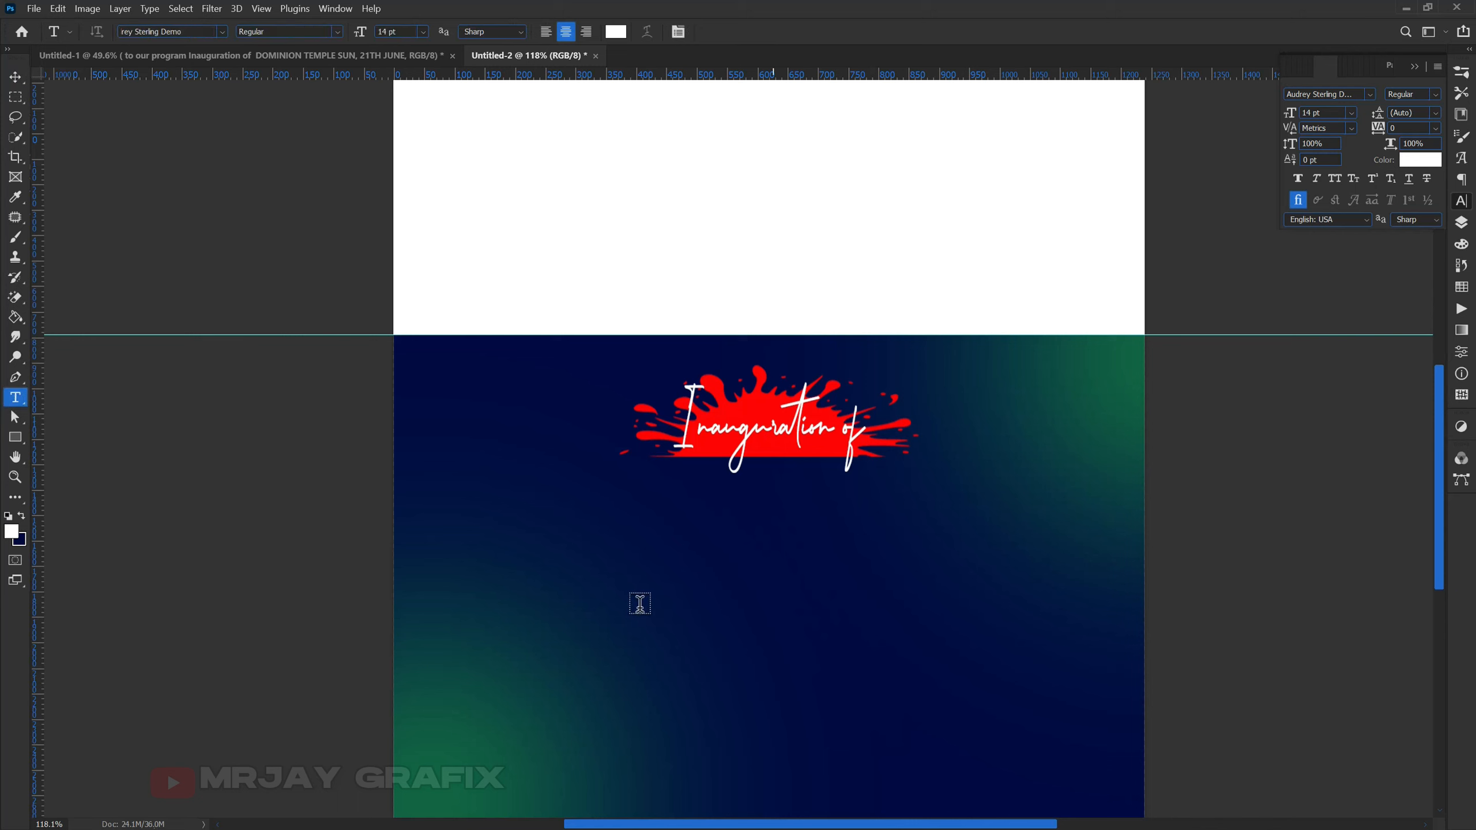
click(567, 559)
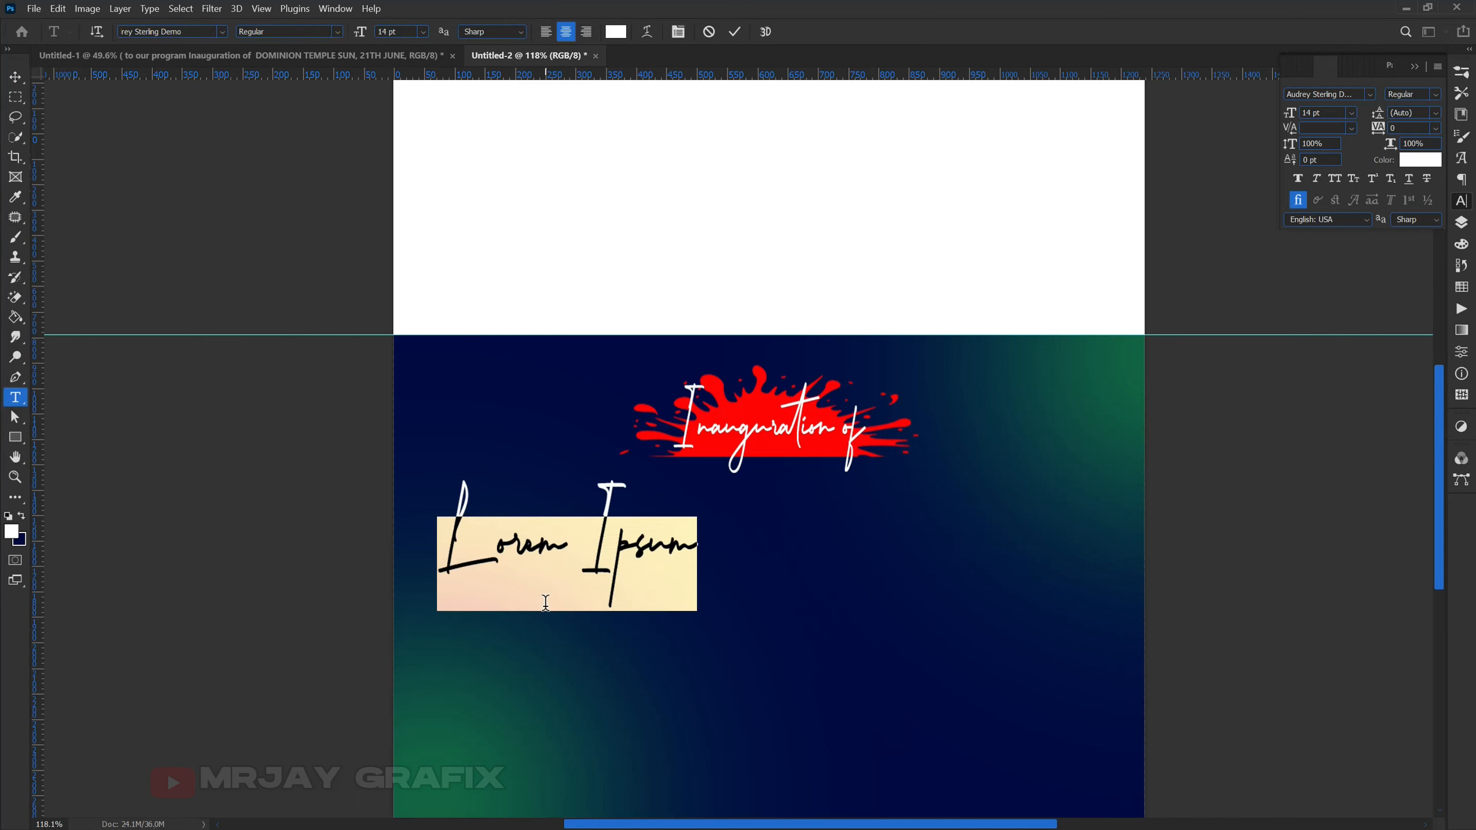
key(ctrl)
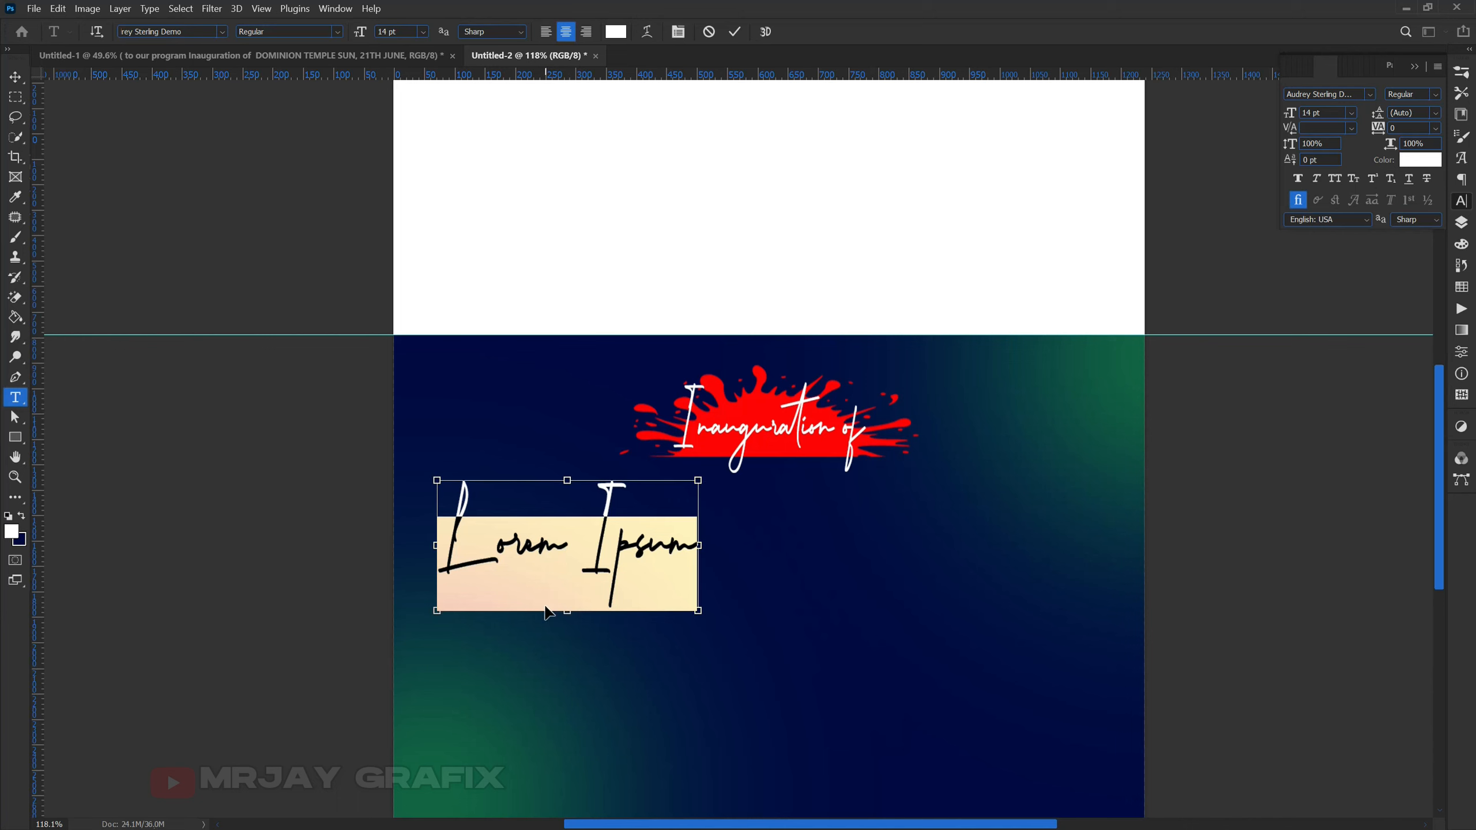
key(ctrl+v)
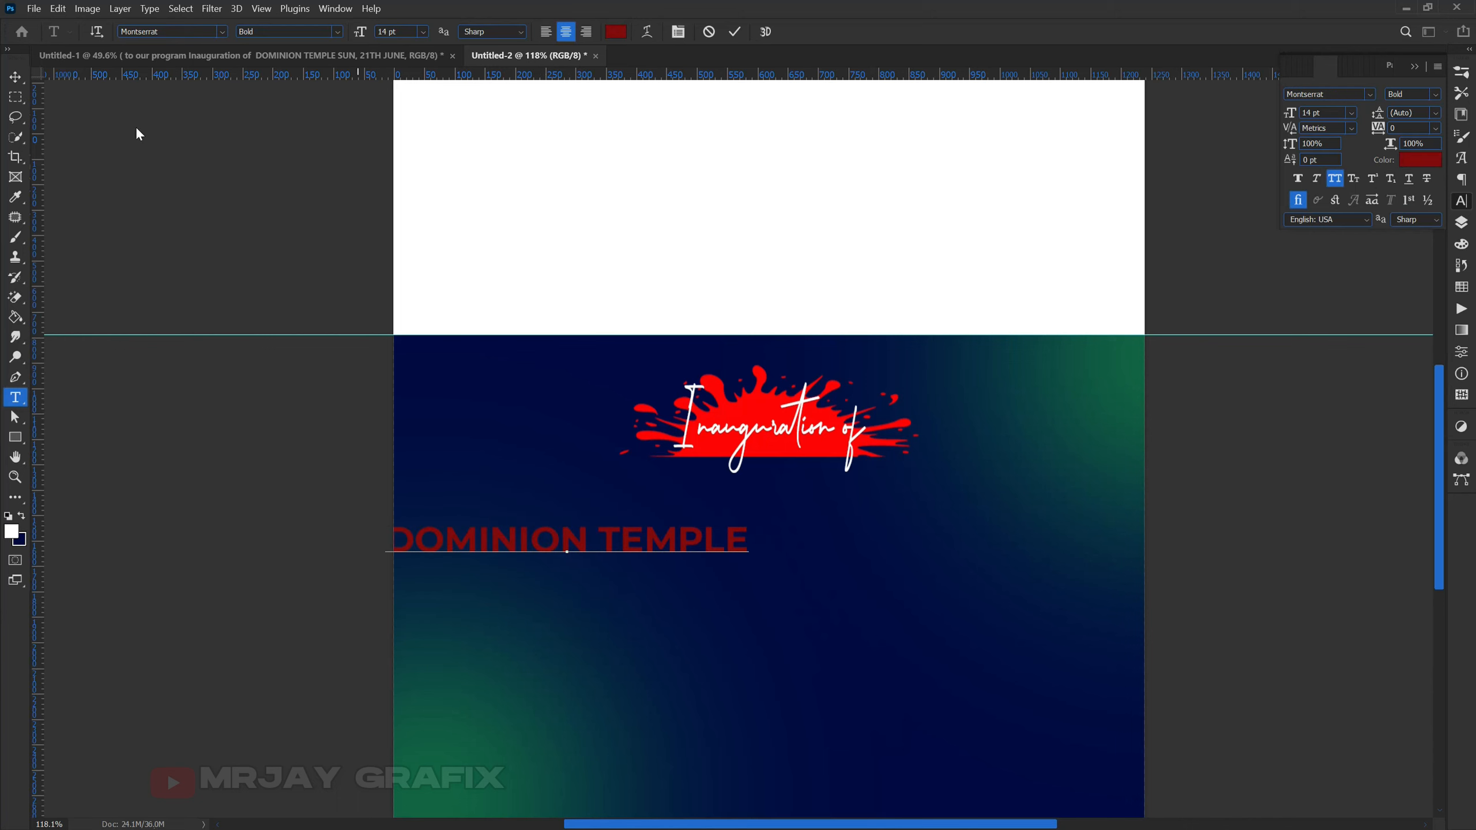
click(15, 77)
drag(507, 556, 708, 512)
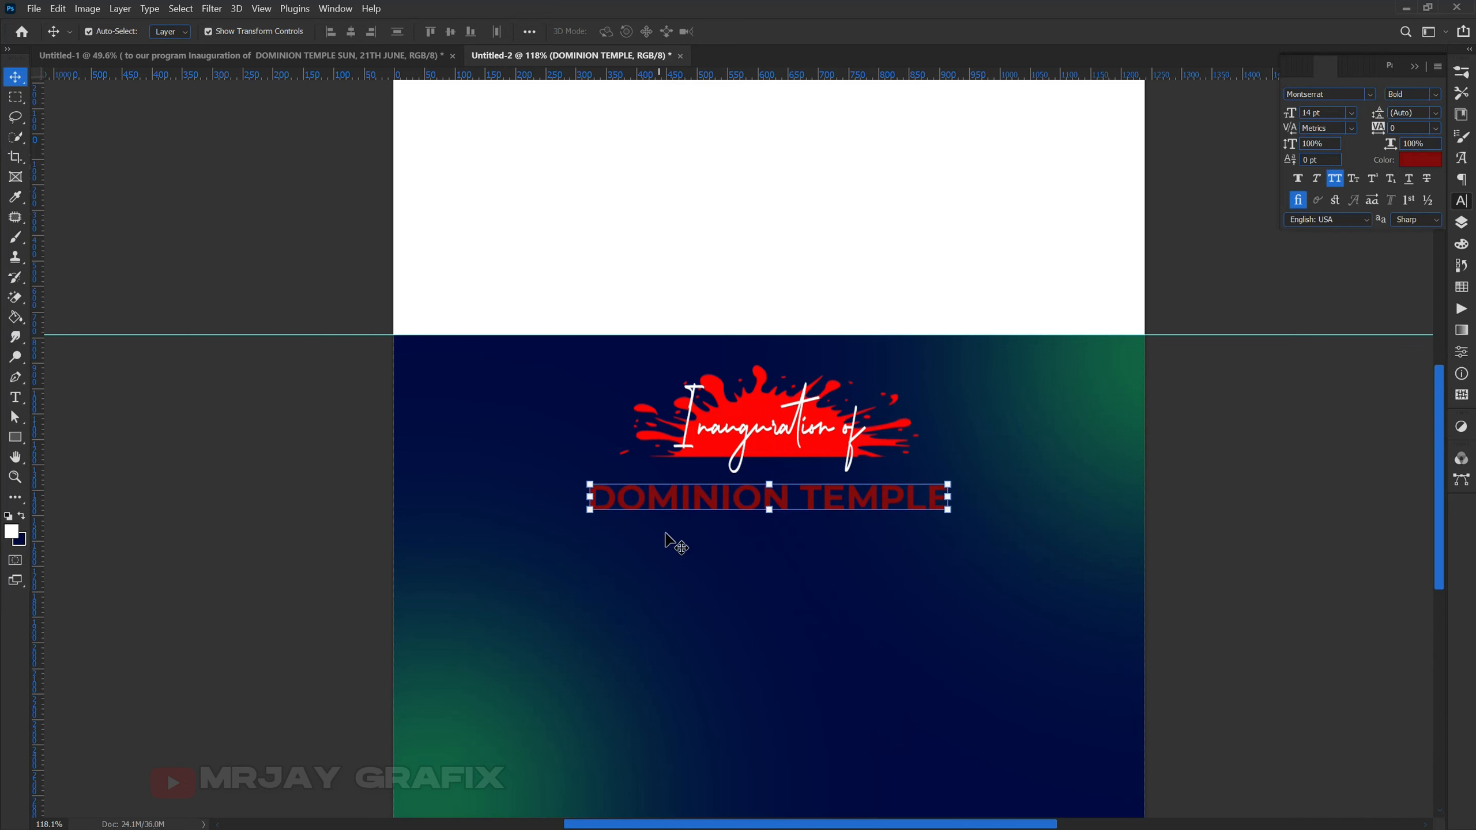
double_click(702, 500)
- Change the DOMINION TEMPLE font to BigNoodleTitling
click(1330, 95)
text(big)
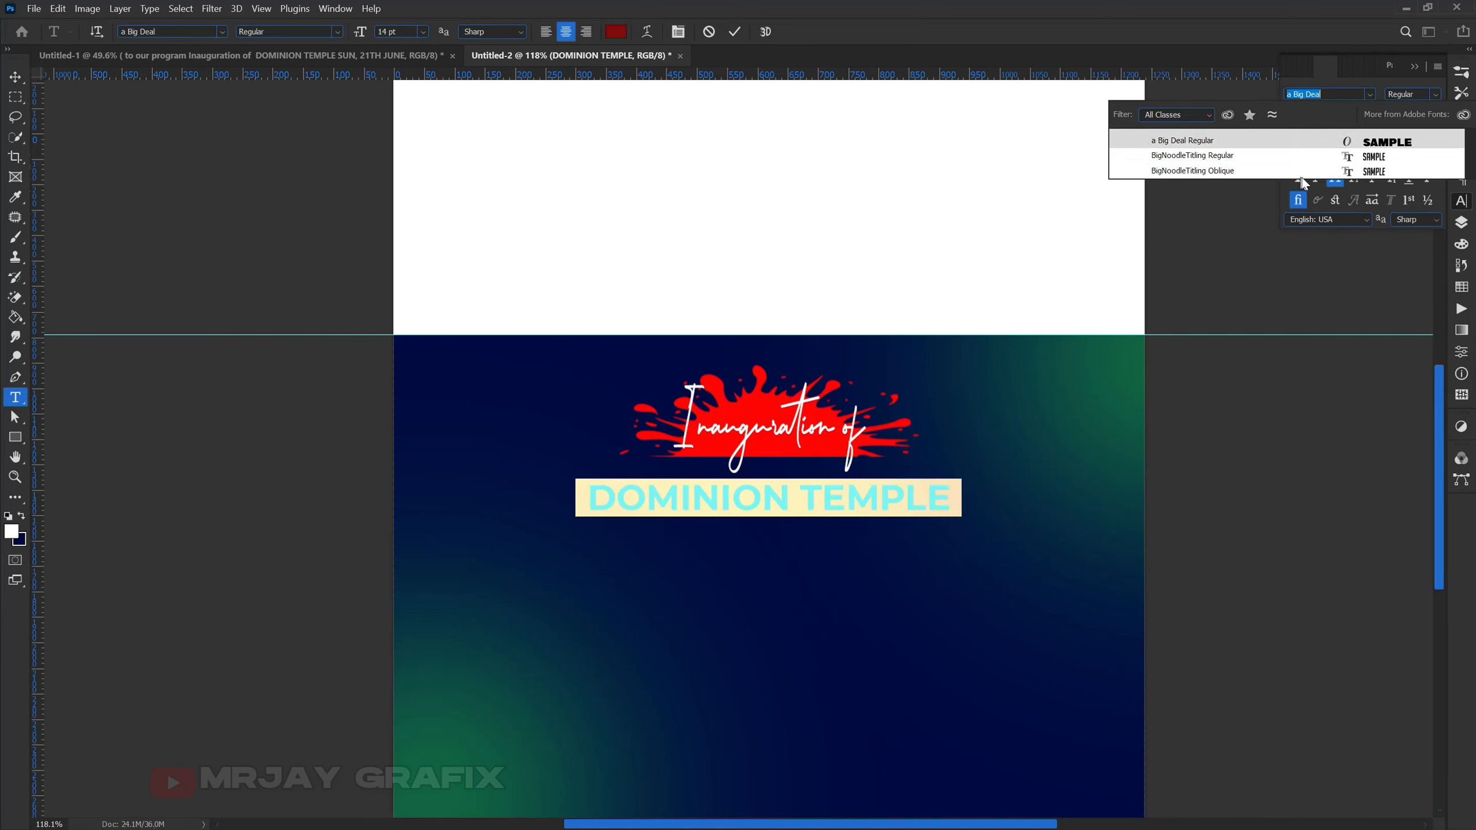
click(1306, 157)
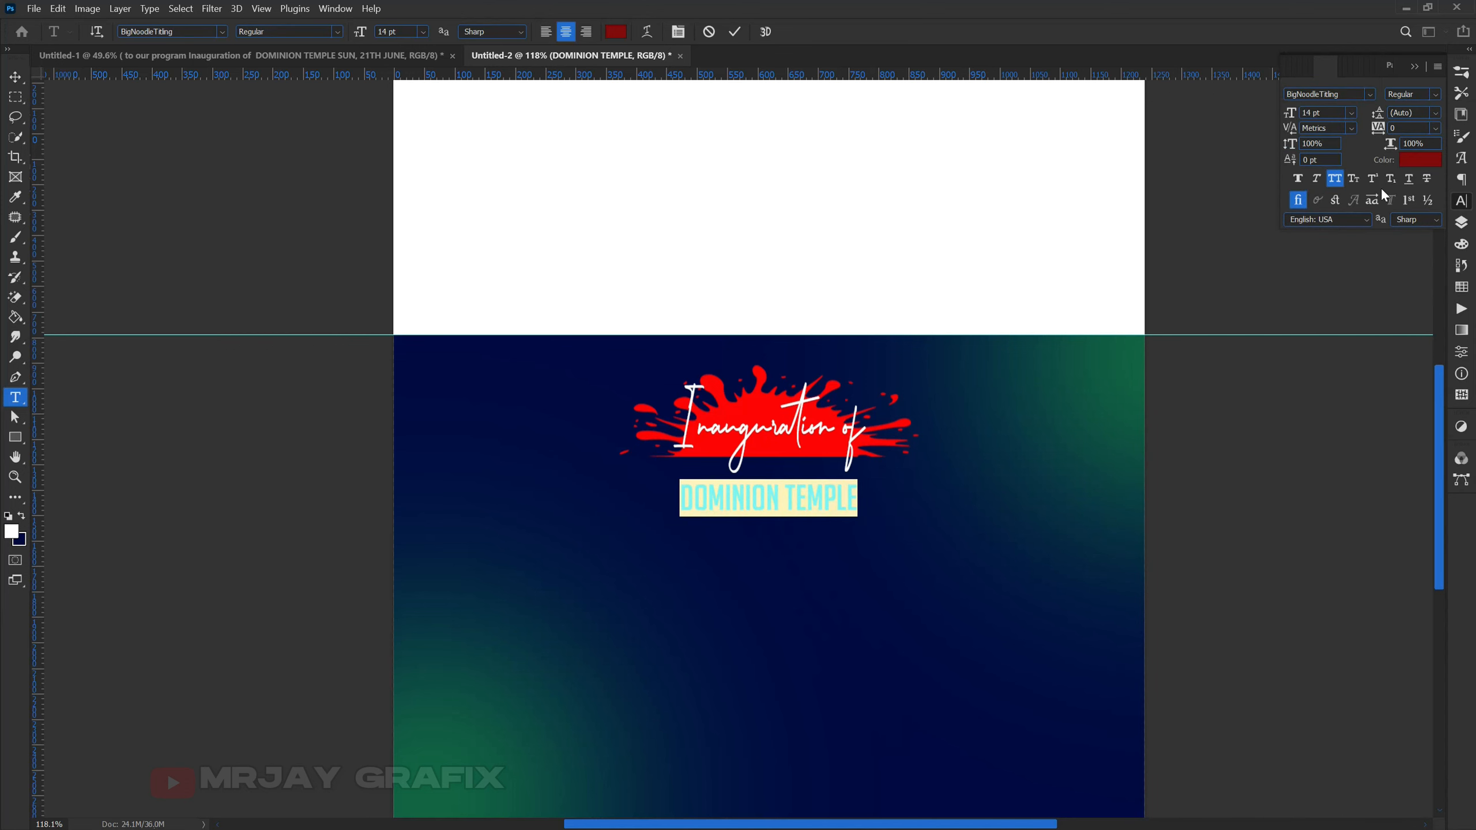
click(735, 32)
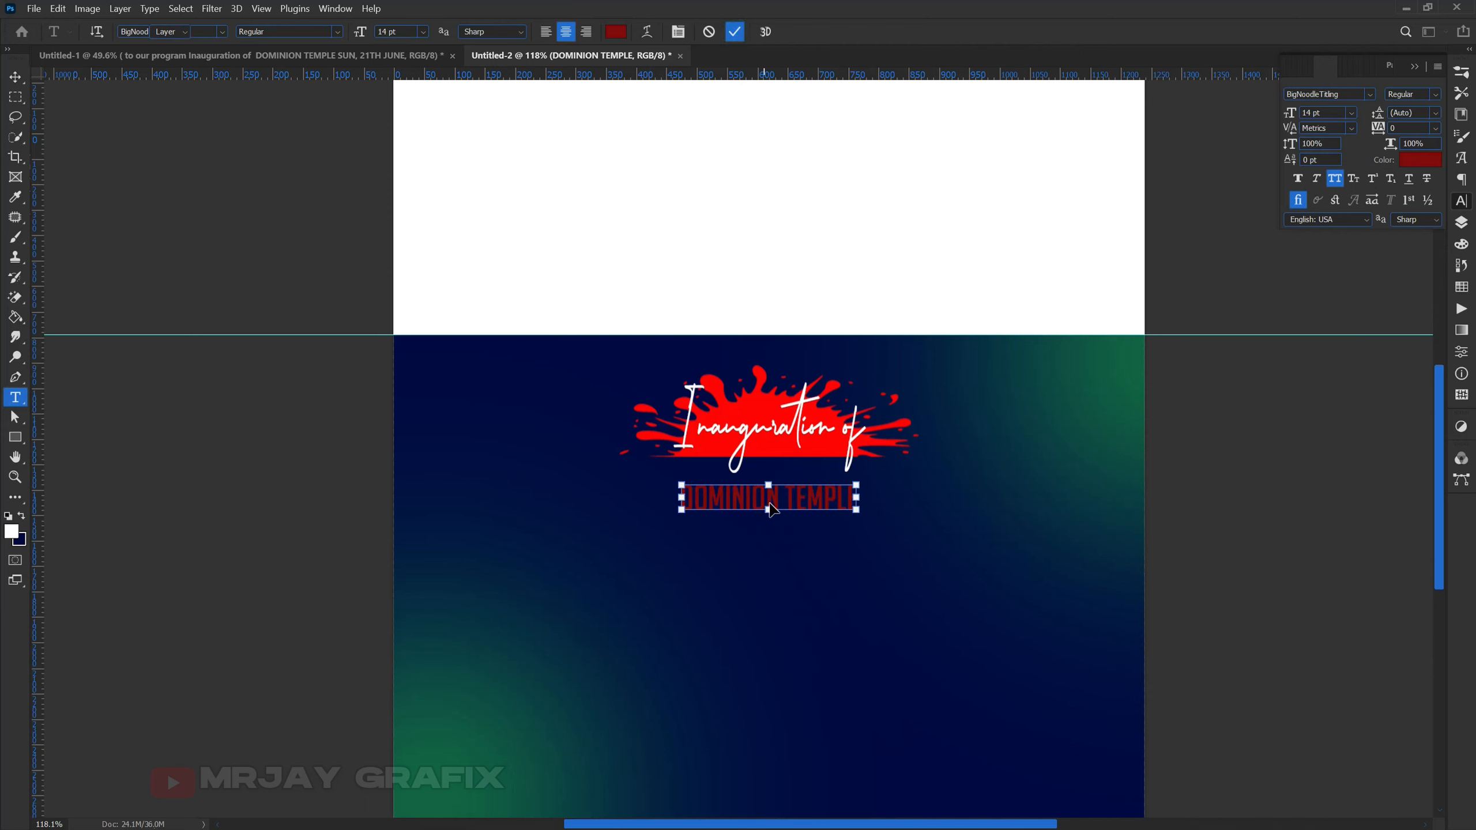
- Scale the DOMINION TEMPLE title up to about twice its size
key(ctrl+t)
mouse_move(768, 519)
mouse_down()
mouse_move(770, 557)
mouse_move(764, 501)
mouse_up()
key(Return)
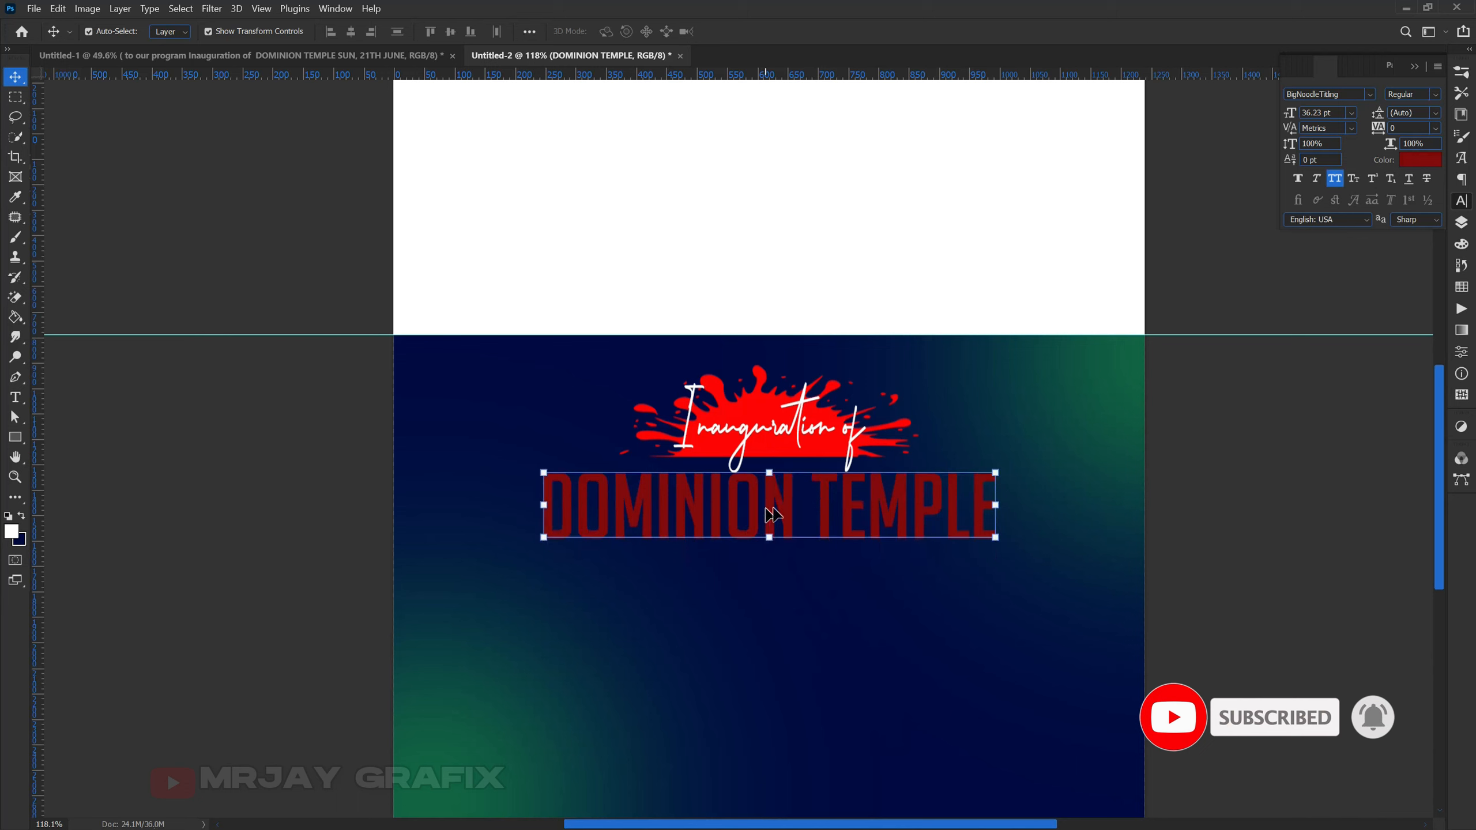
- Colour the DOMINION TEMPLE title orange #ffa700
click(1419, 159)
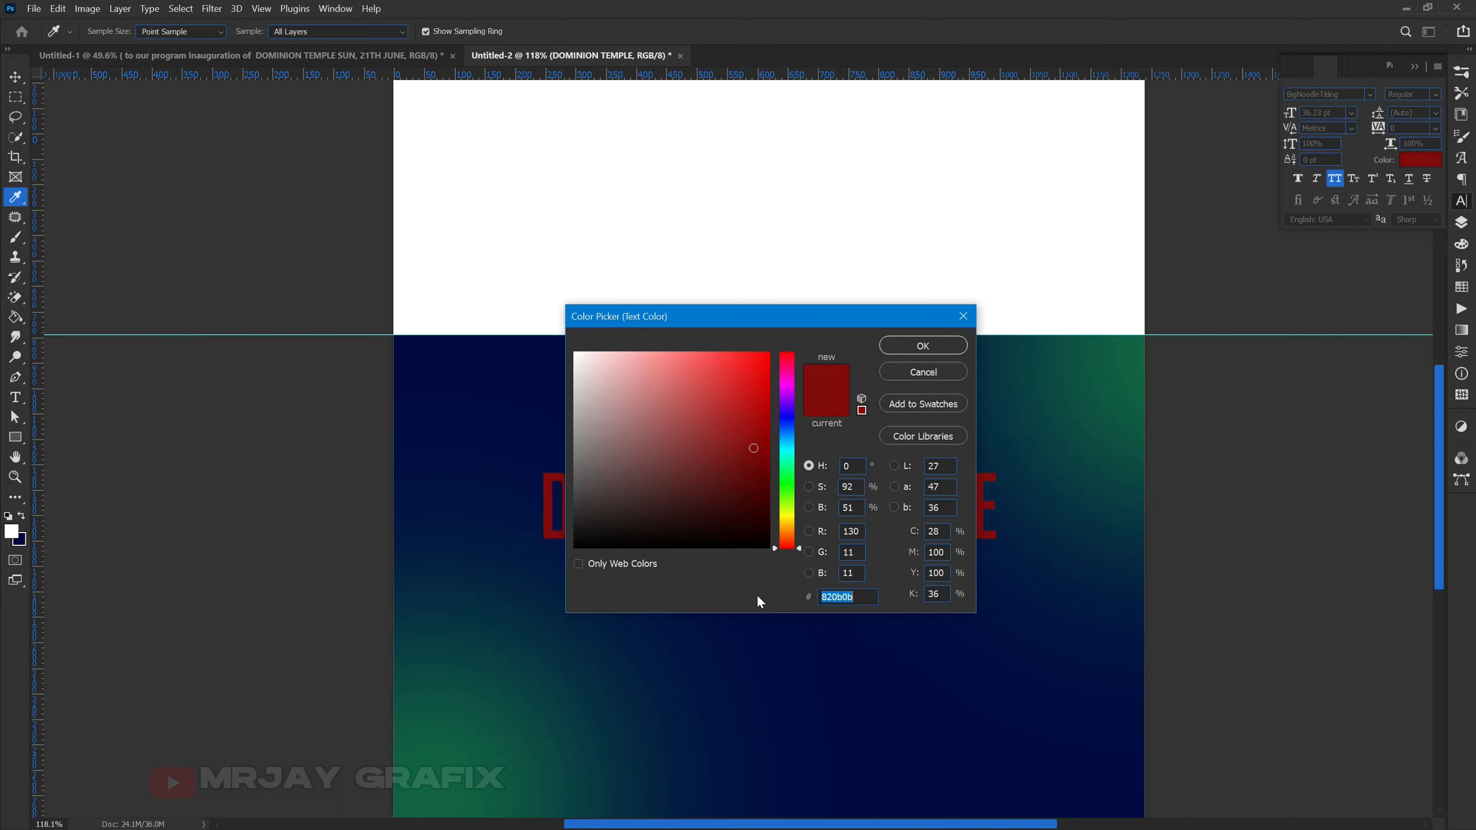
text(ffa)
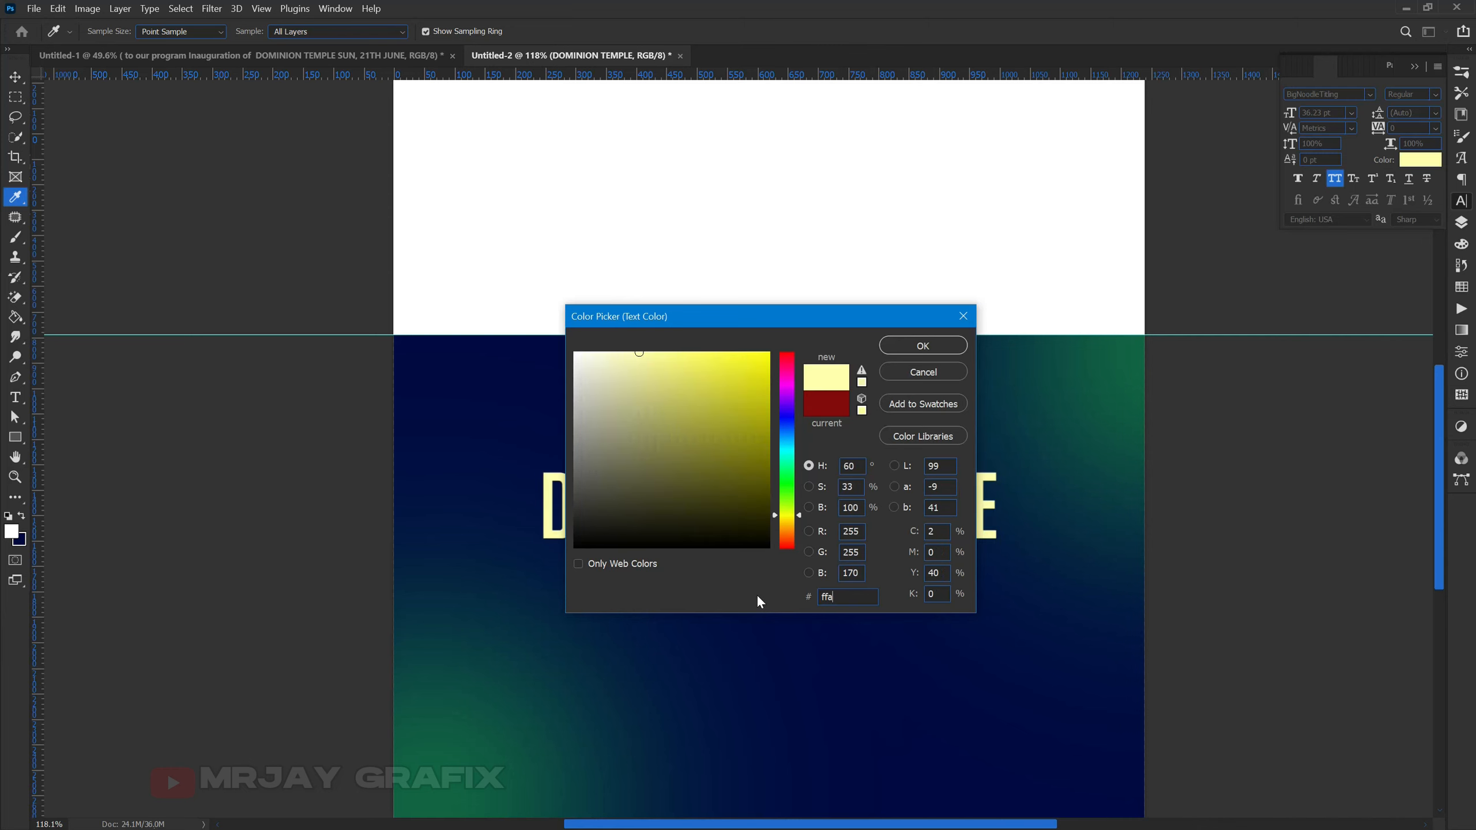
text(700)
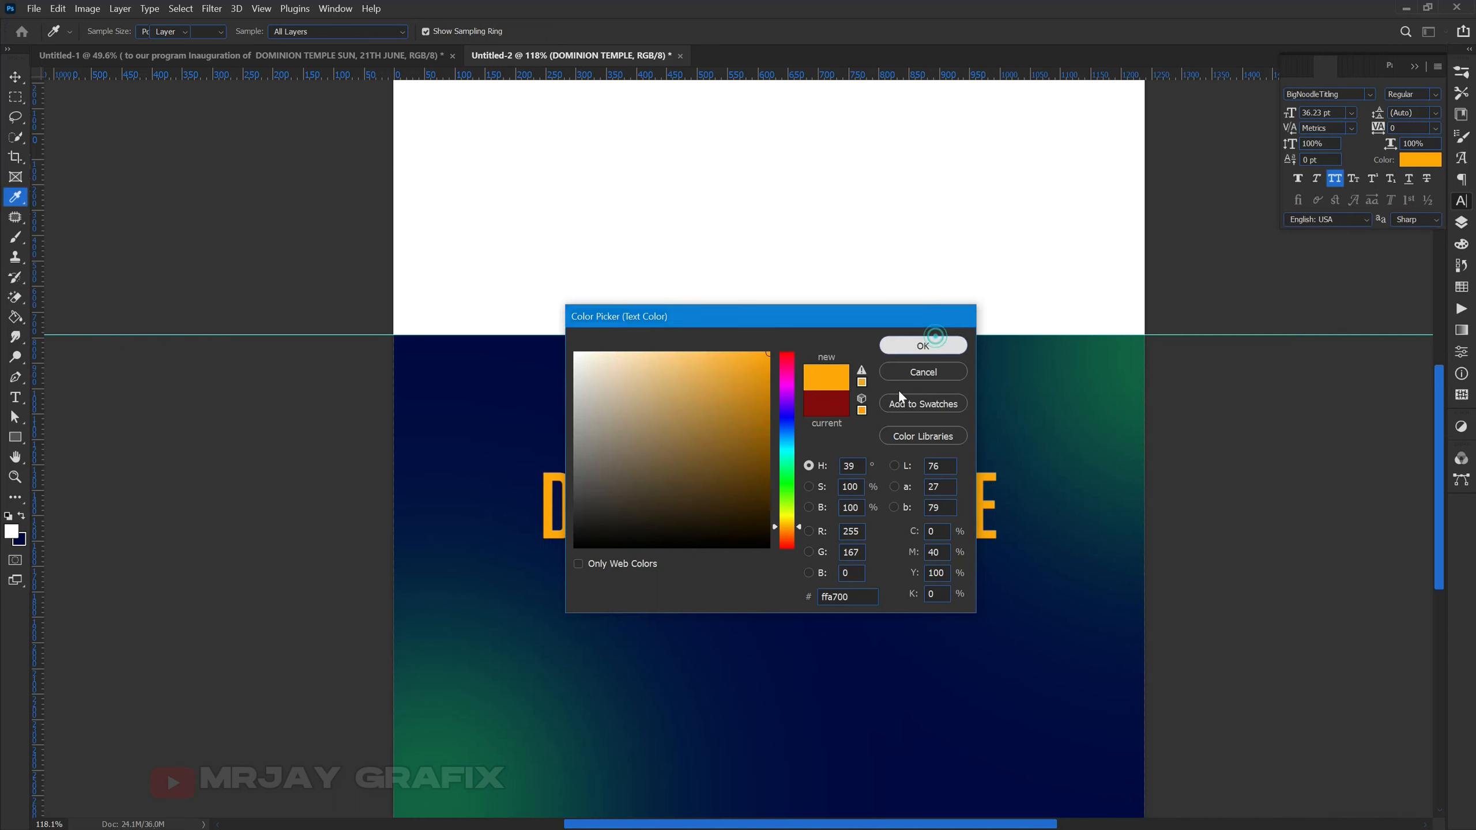
click(923, 346)
key(ctrl+Return)
click(657, 497)
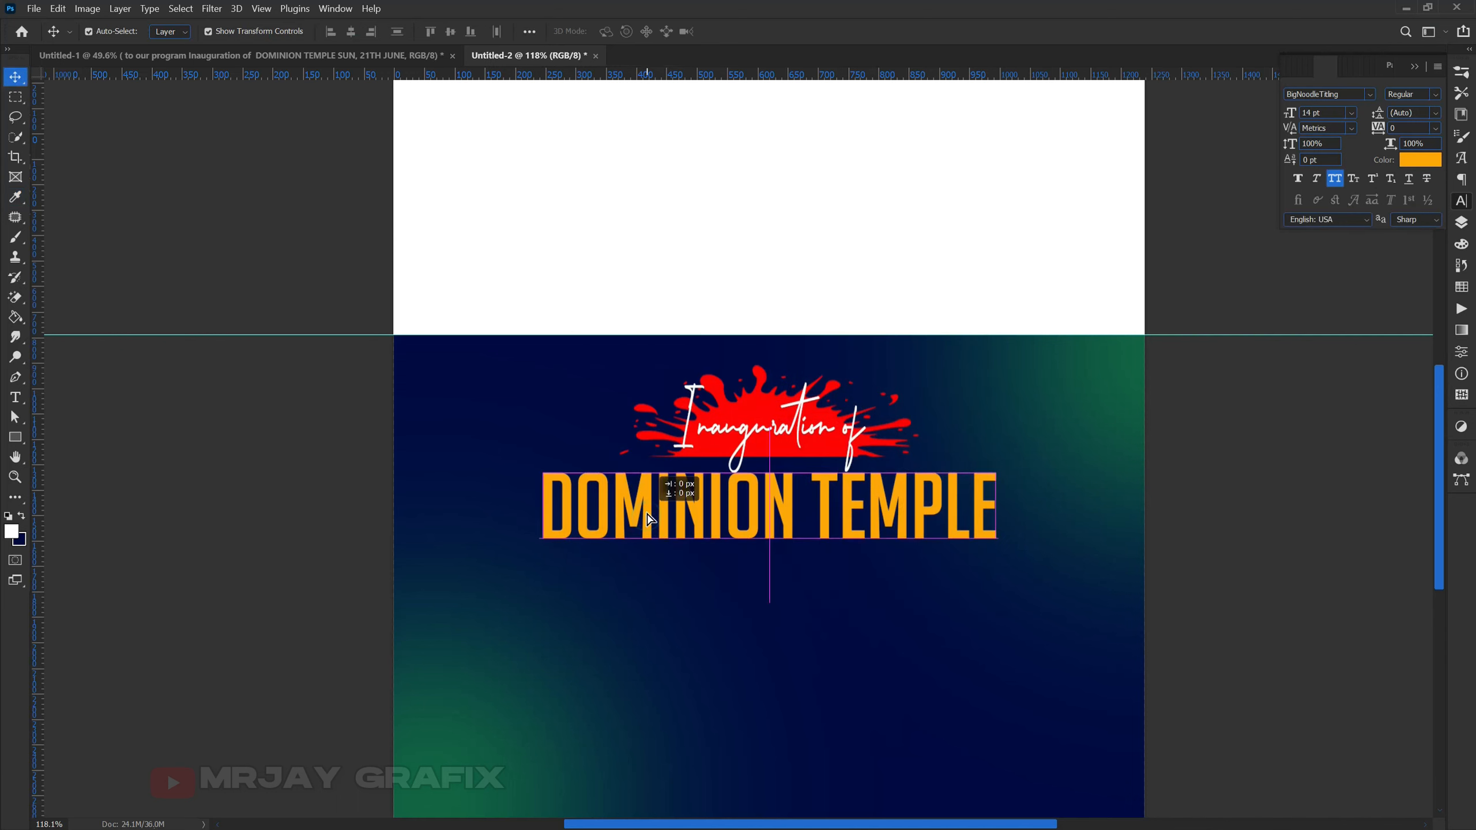
- Stretch the title taller, then duplicate it below and retype the copy as 'SUNDAY'
drag(764, 541, 743, 566)
key(Return)
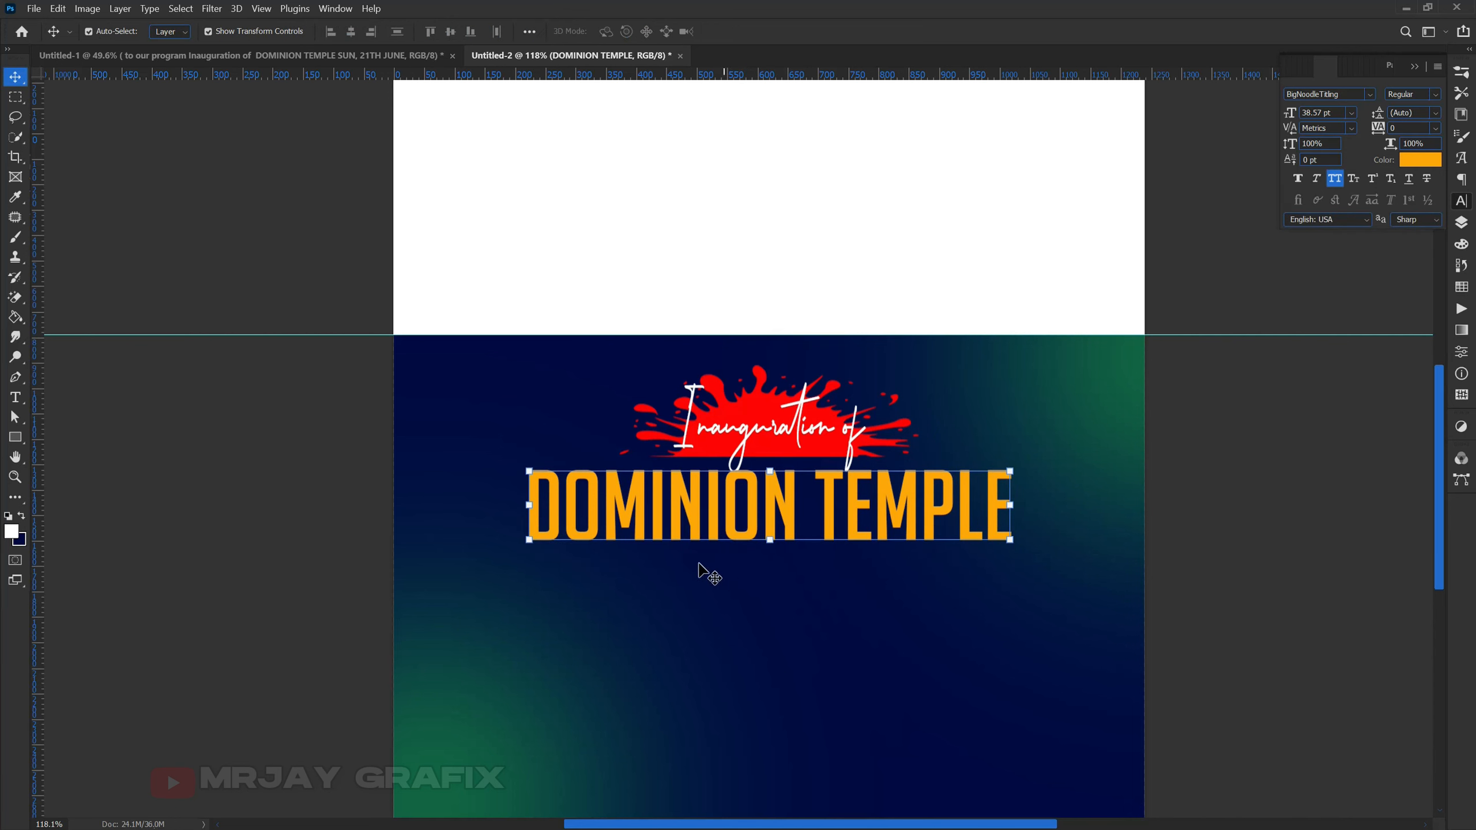
drag(680, 497, 671, 576)
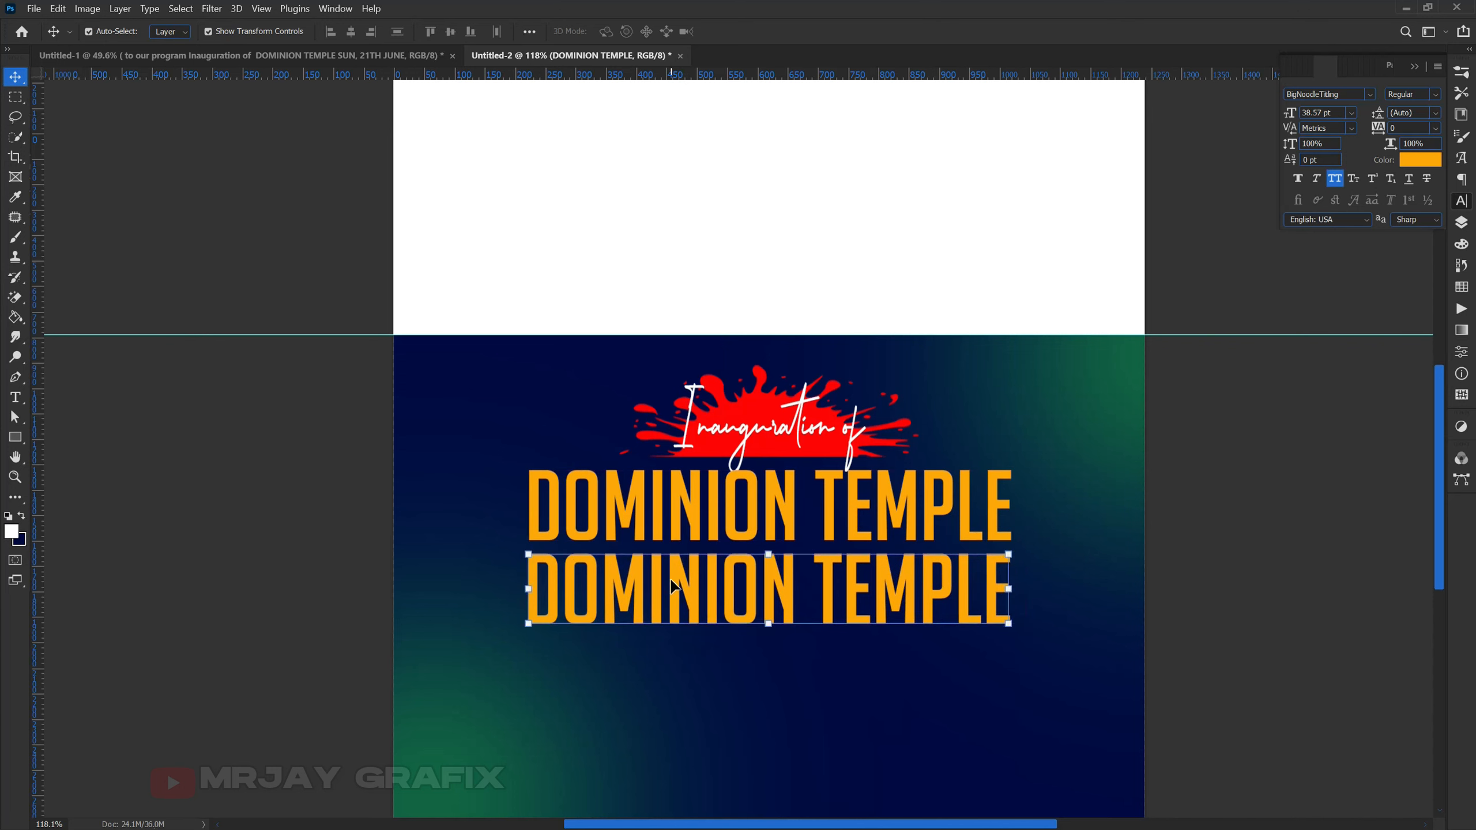
double_click(671, 575)
text(SU)
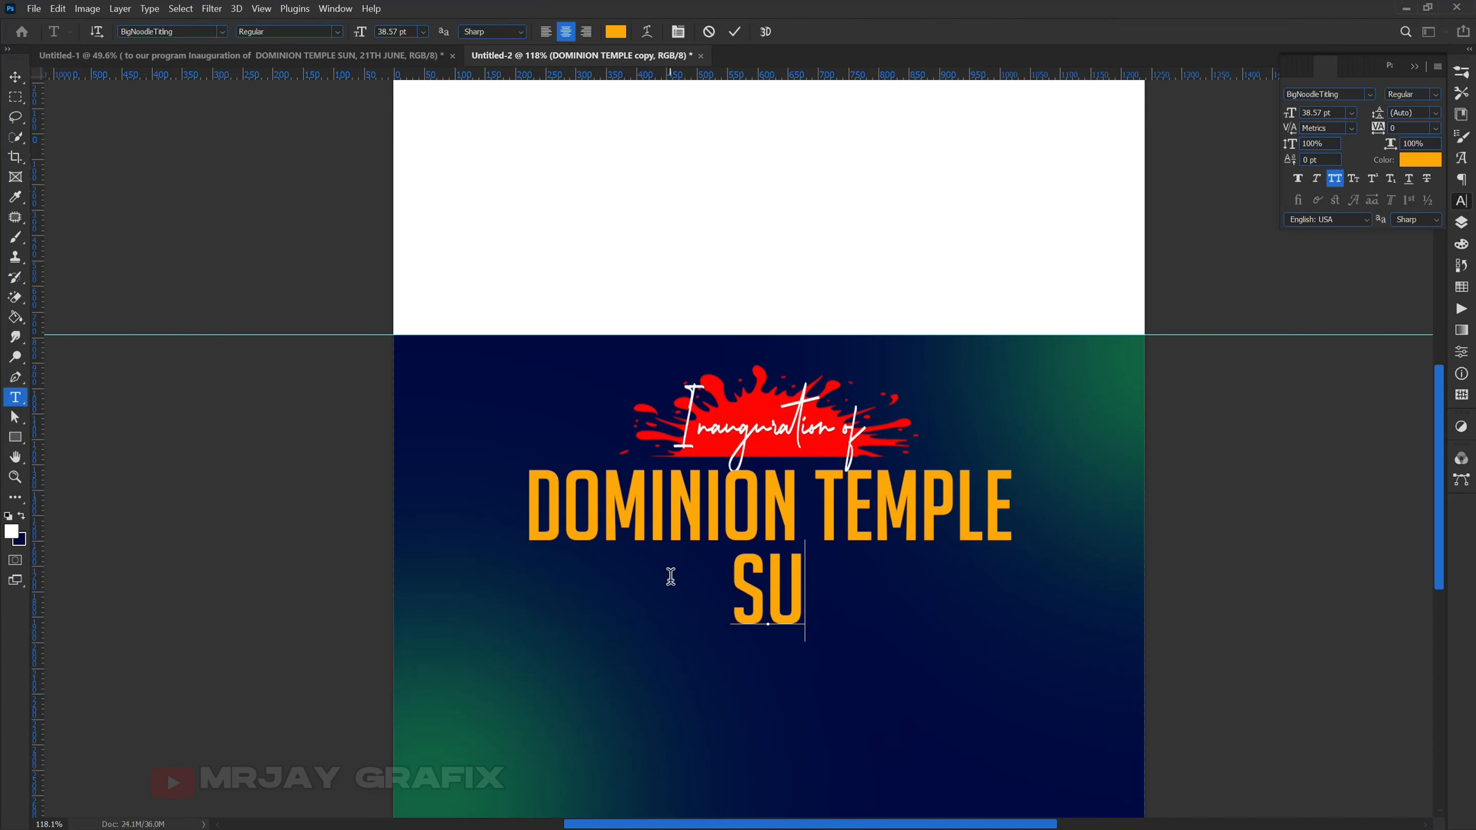
text(NDAY)
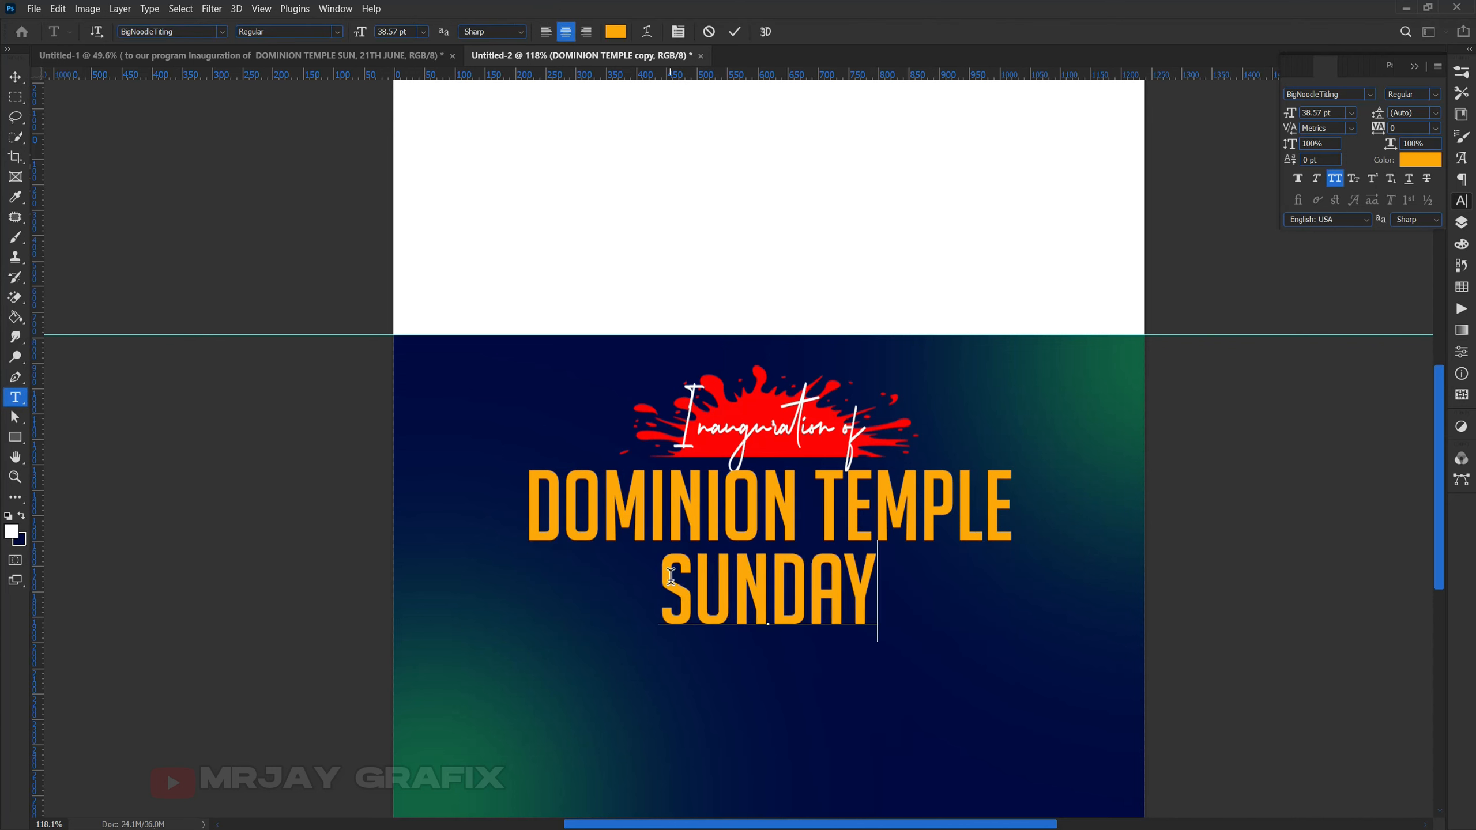
key(ctrl+Return)
key(v)
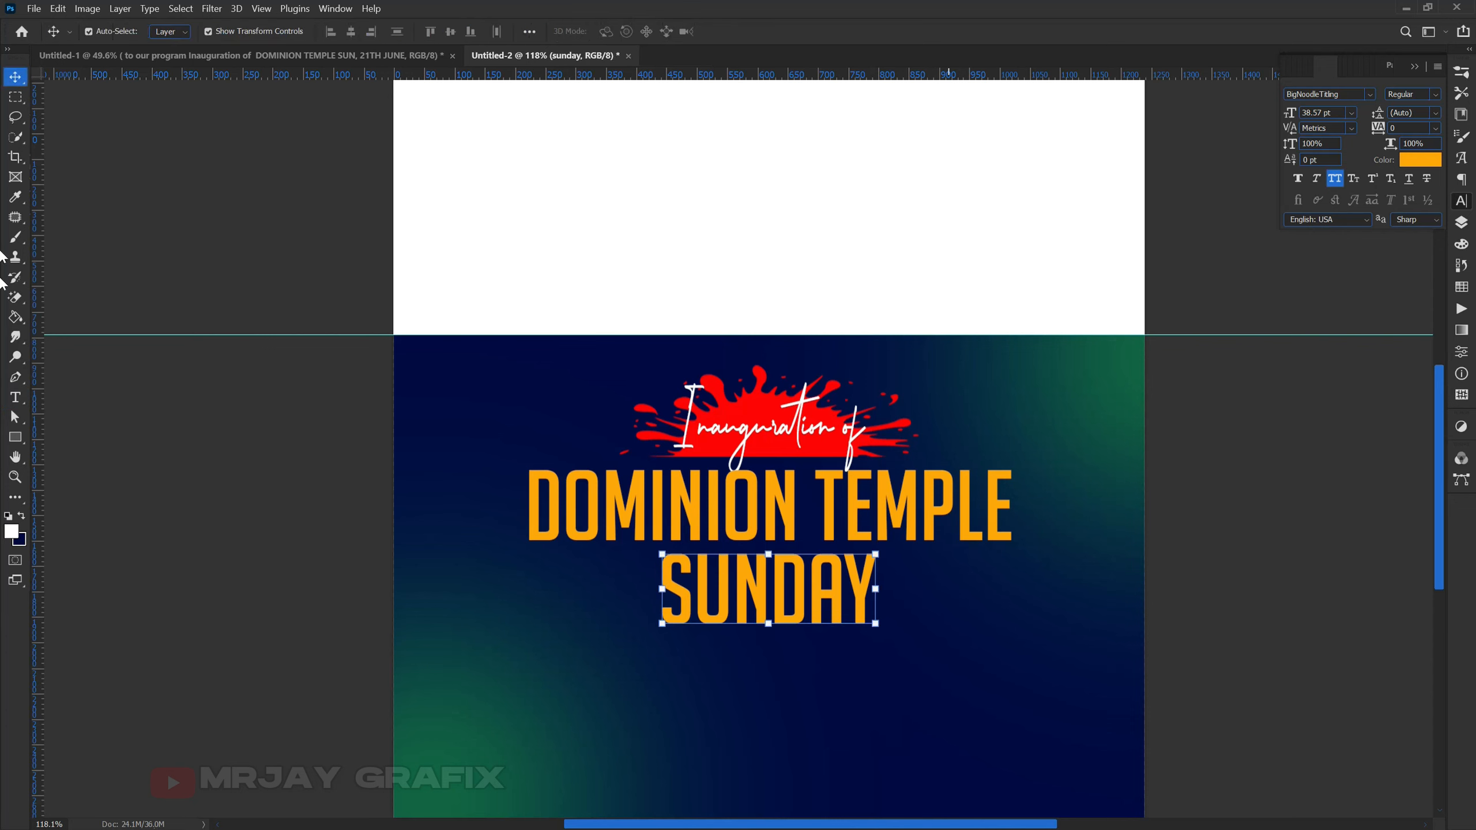
- Make the SUNDAY text white (#ffffff)
click(1419, 160)
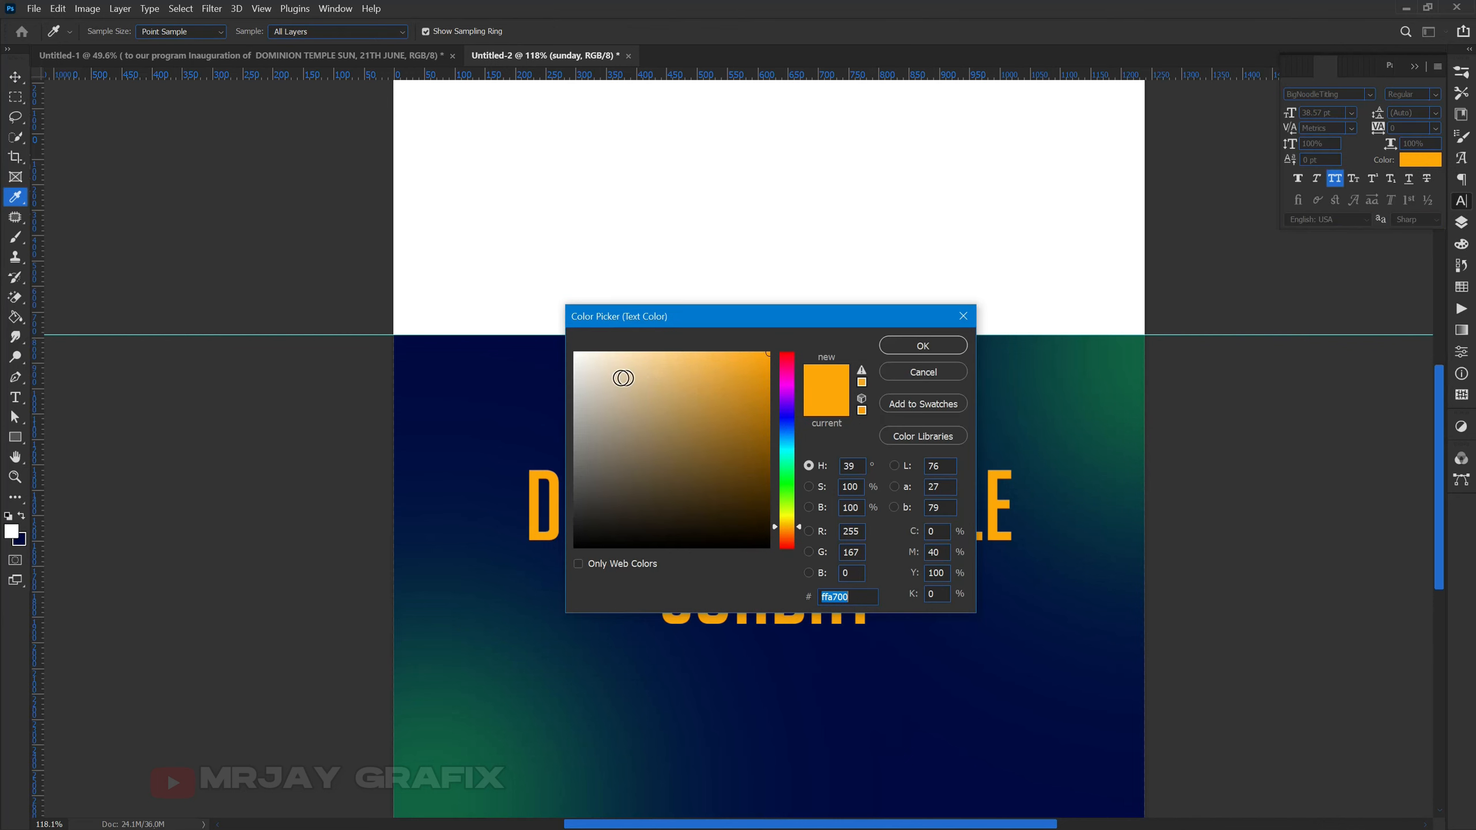
click(576, 353)
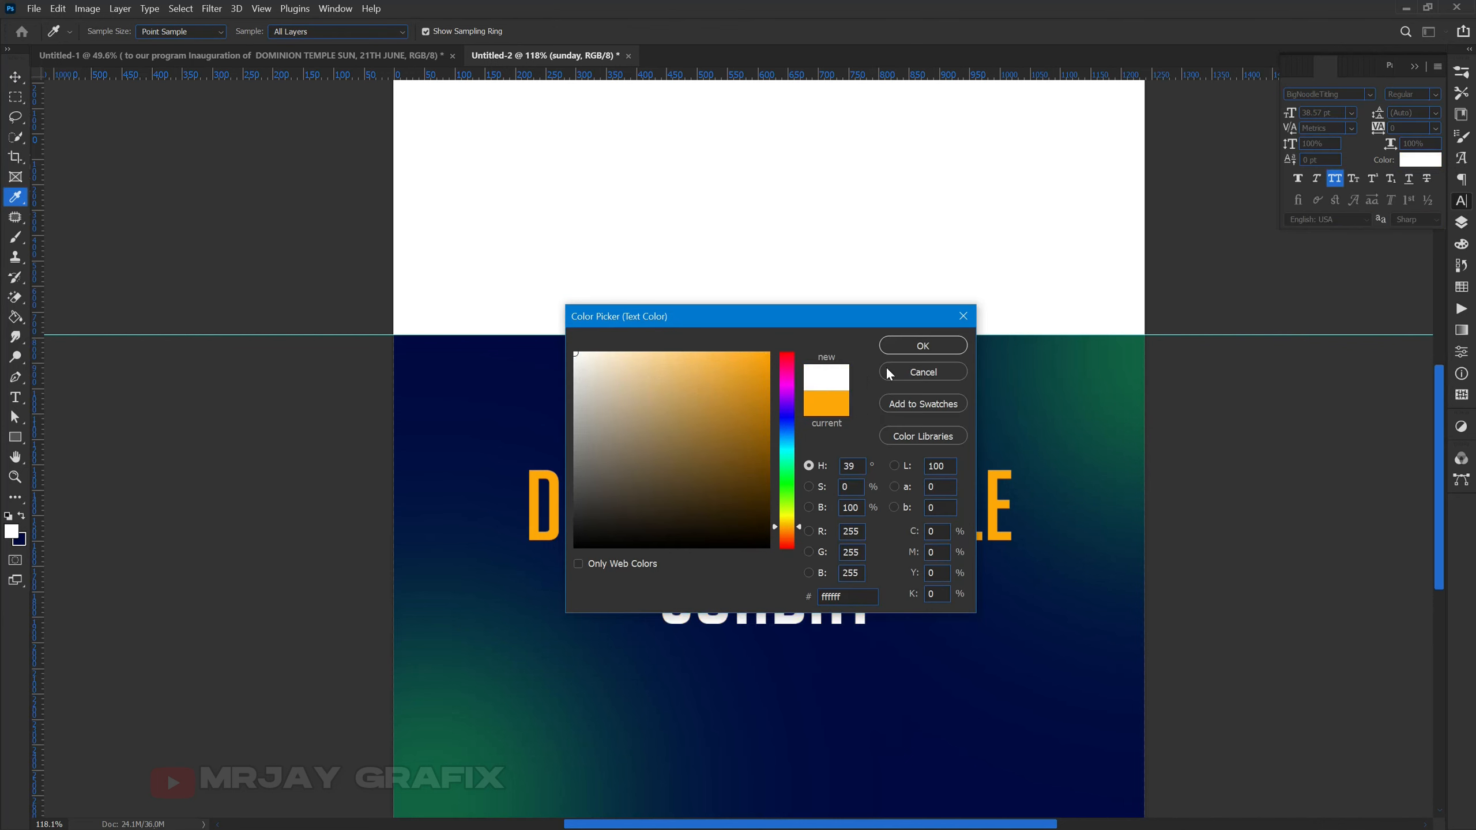
click(911, 351)
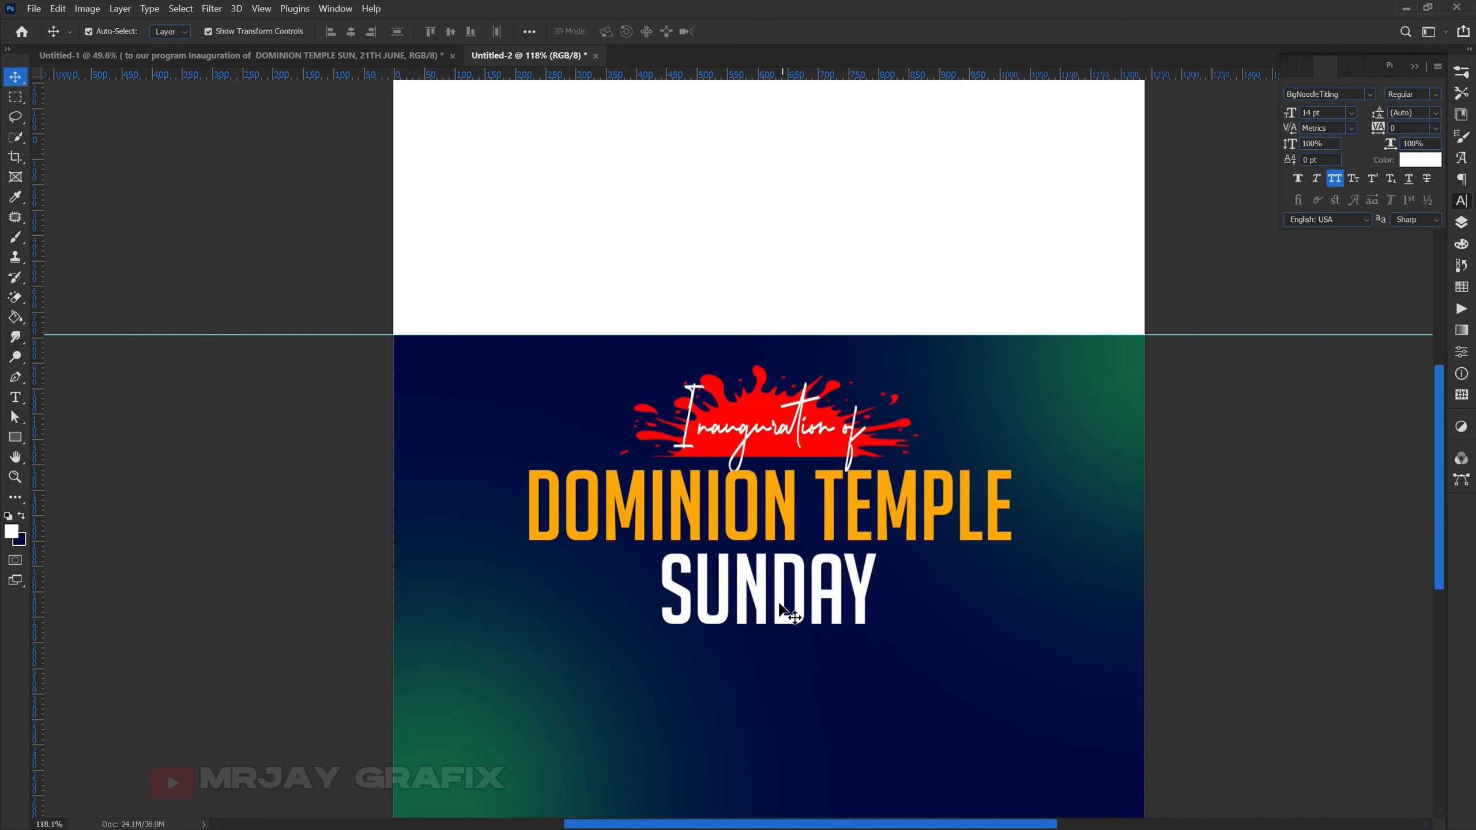
click(765, 625)
- Enlarge the SUNDAY text to about 123%
drag(767, 644, 767, 586)
key(Return)
click(279, 535)
- Set the DOMINION TEMPLE tracking to -40
click(610, 529)
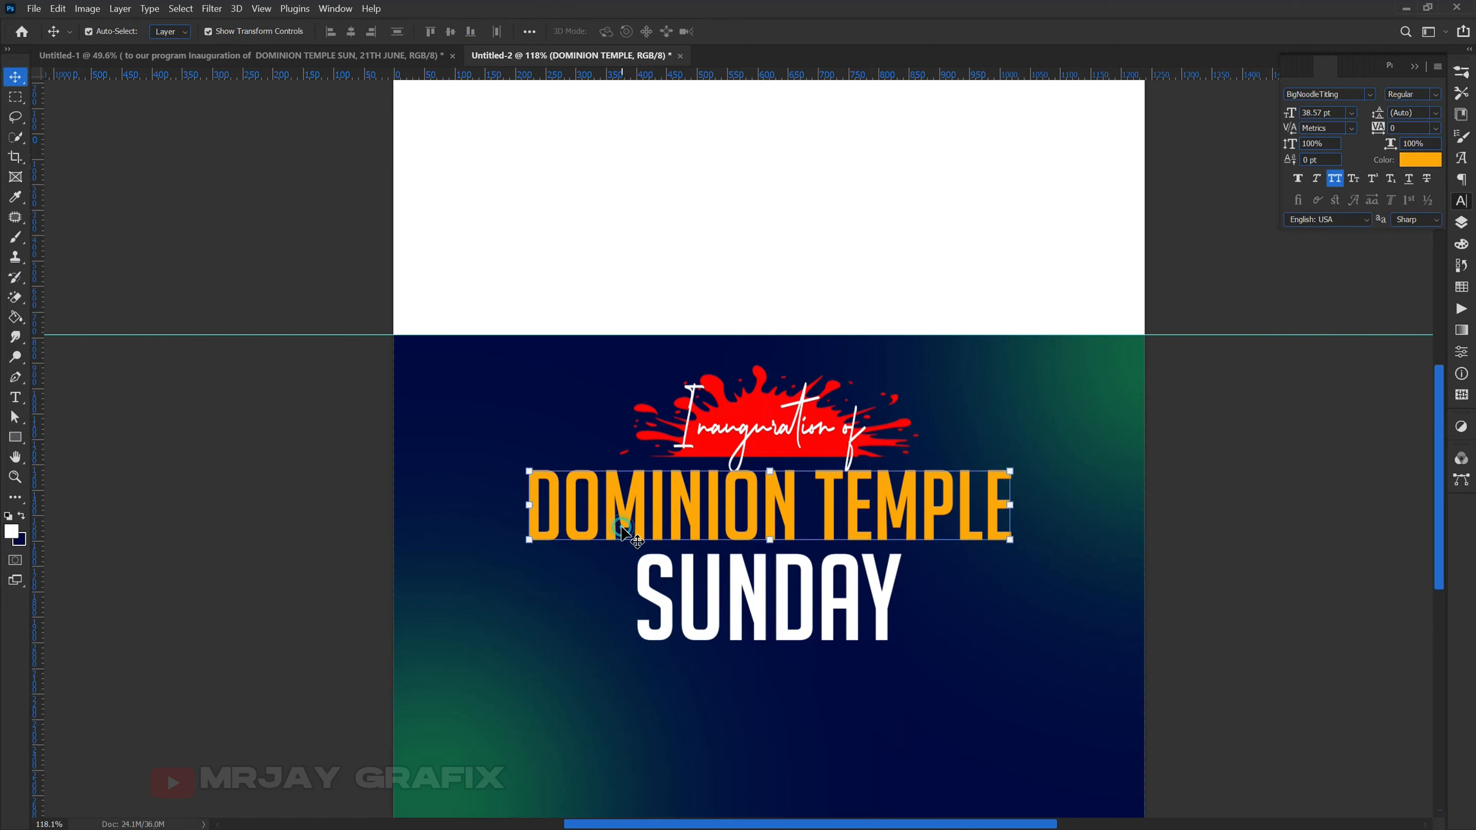
double_click(610, 529)
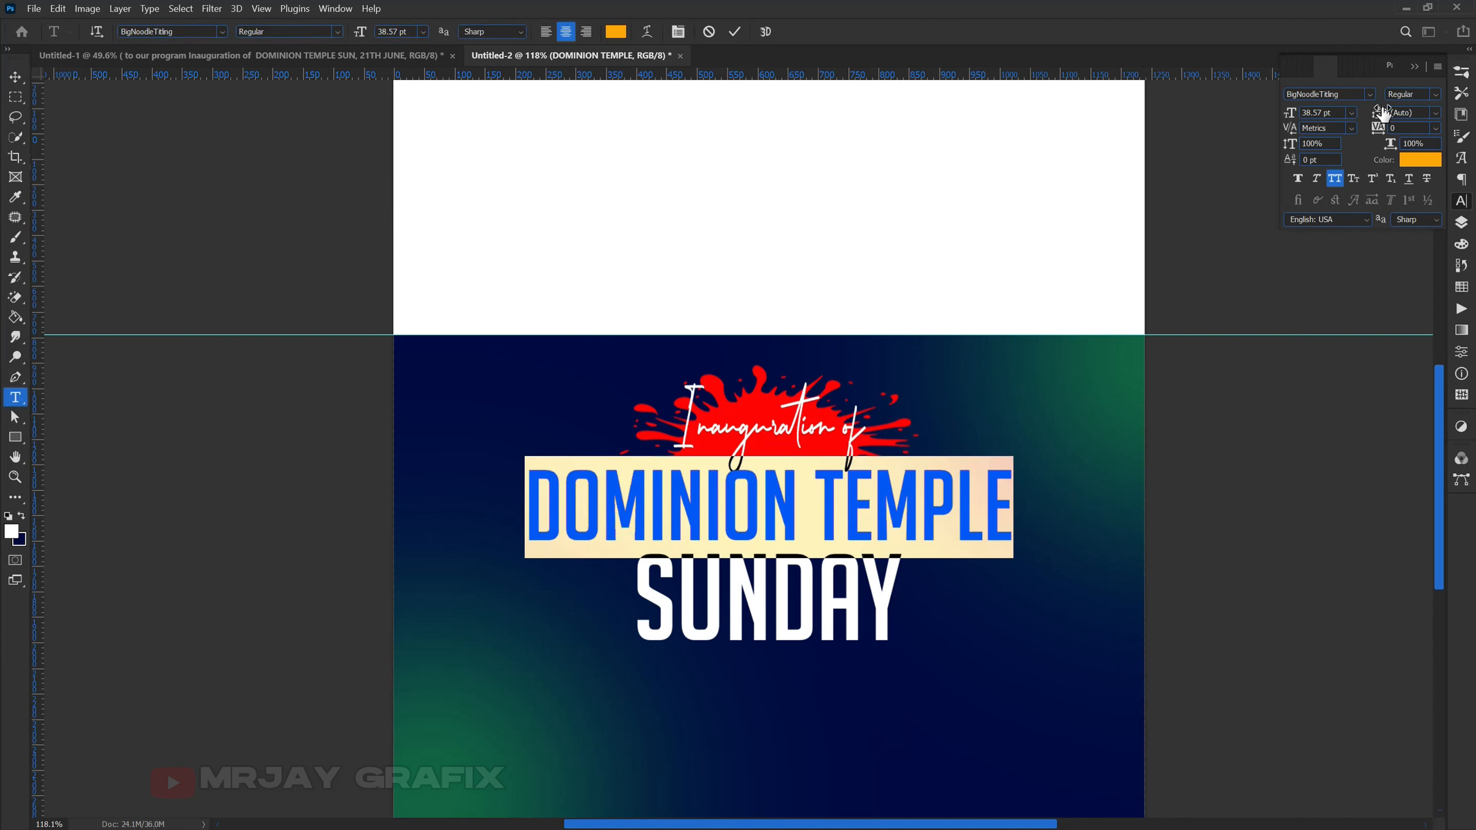
mouse_move(1381, 129)
mouse_down()
mouse_move(1366, 131)
mouse_move(1378, 132)
mouse_up()
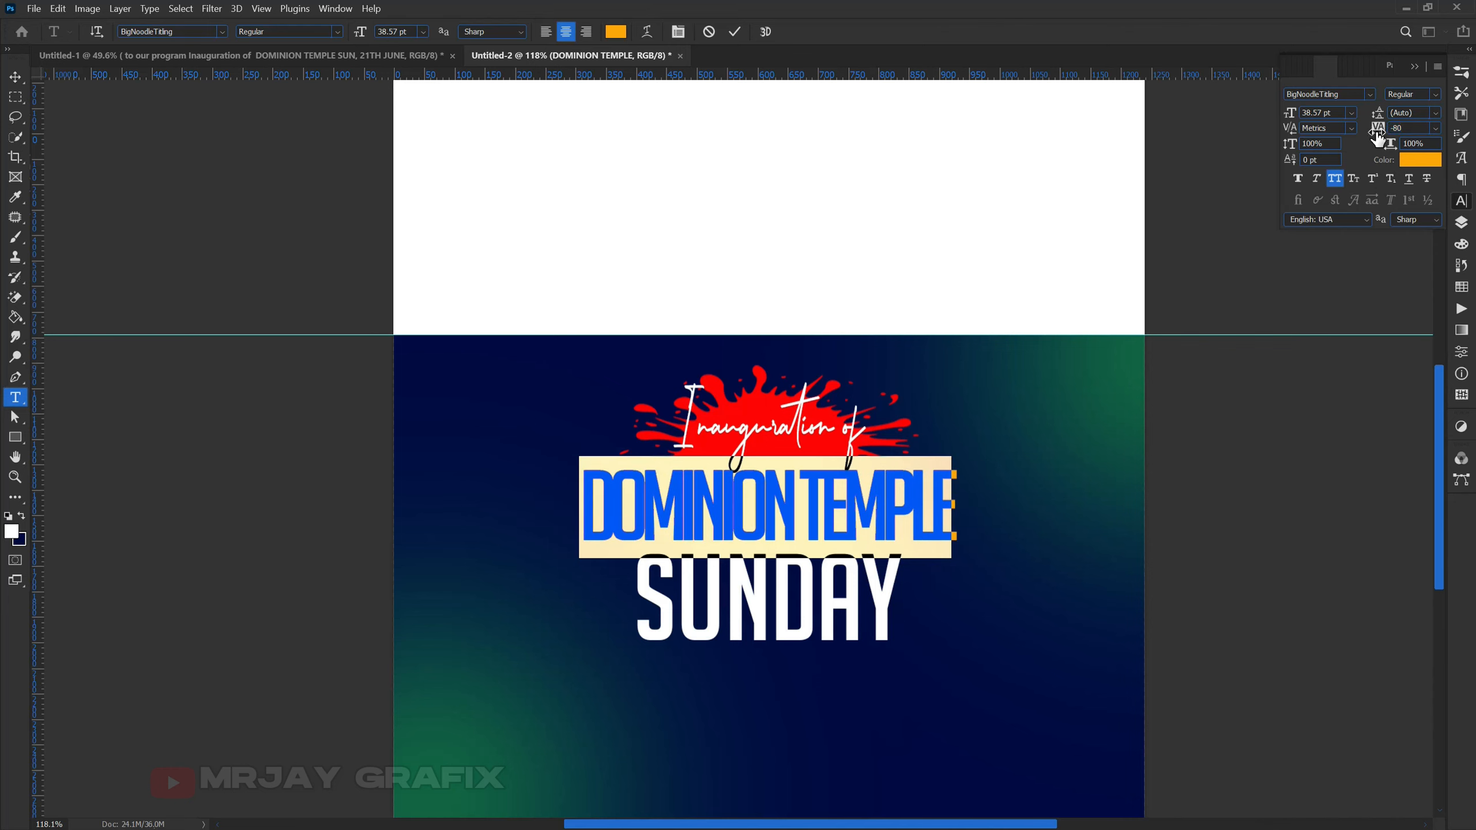
drag(1379, 137, 1380, 138)
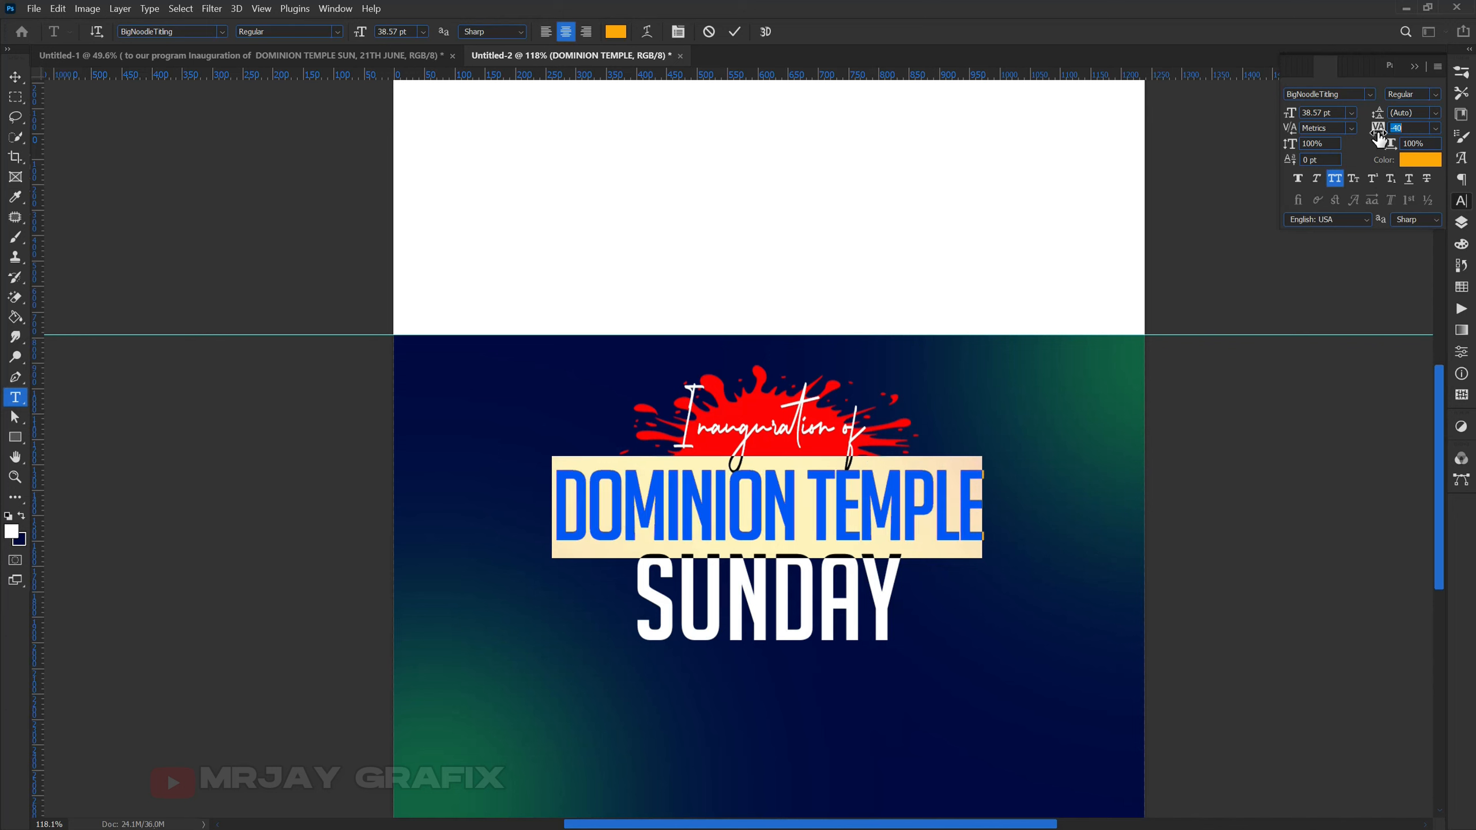
click(204, 501)
key(v)
- Nudge SUNDAY up closer to the title and view the whole invitation
click(429, 653)
drag(736, 610, 732, 605)
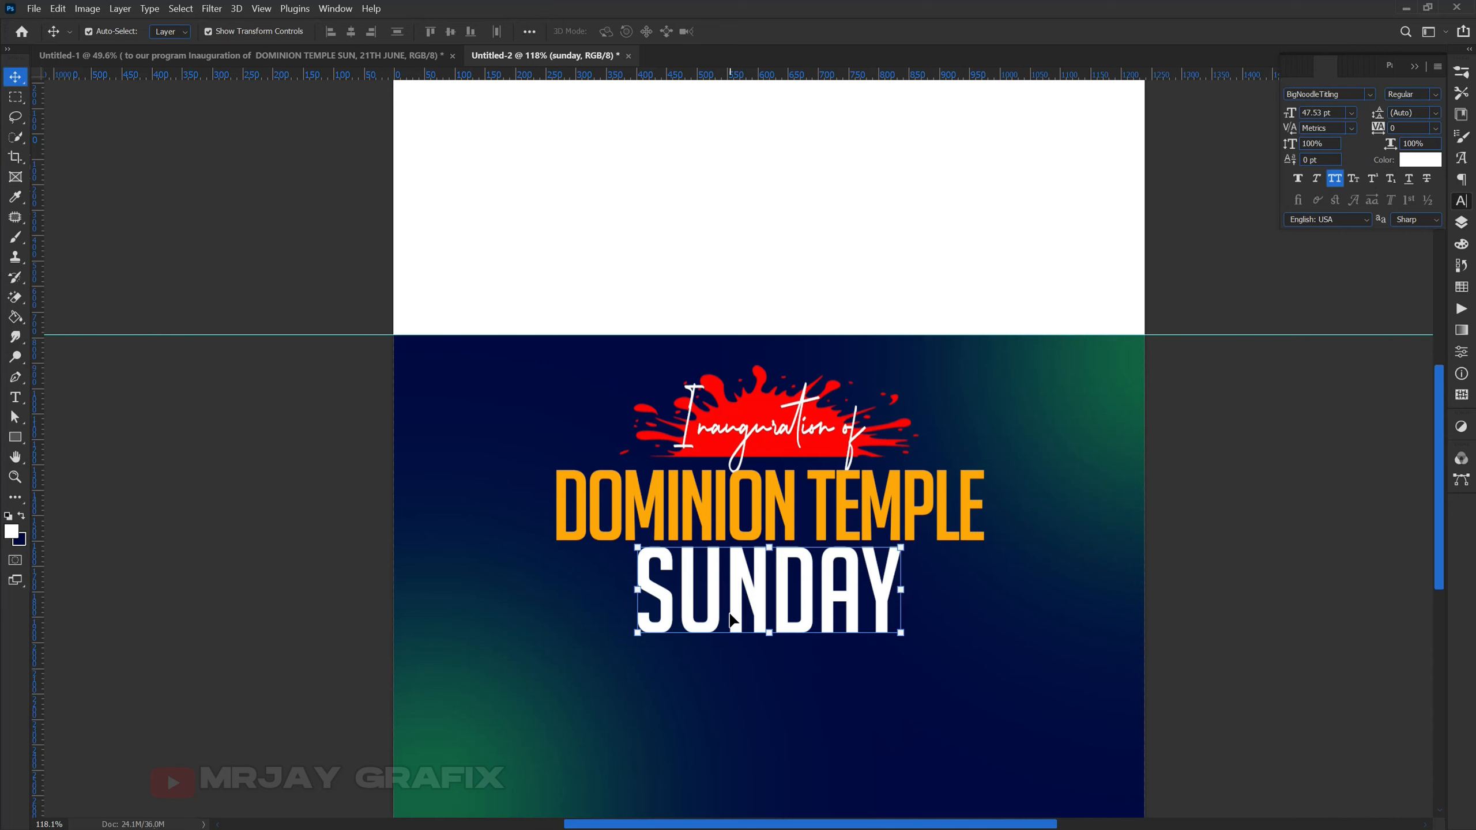
click(280, 592)
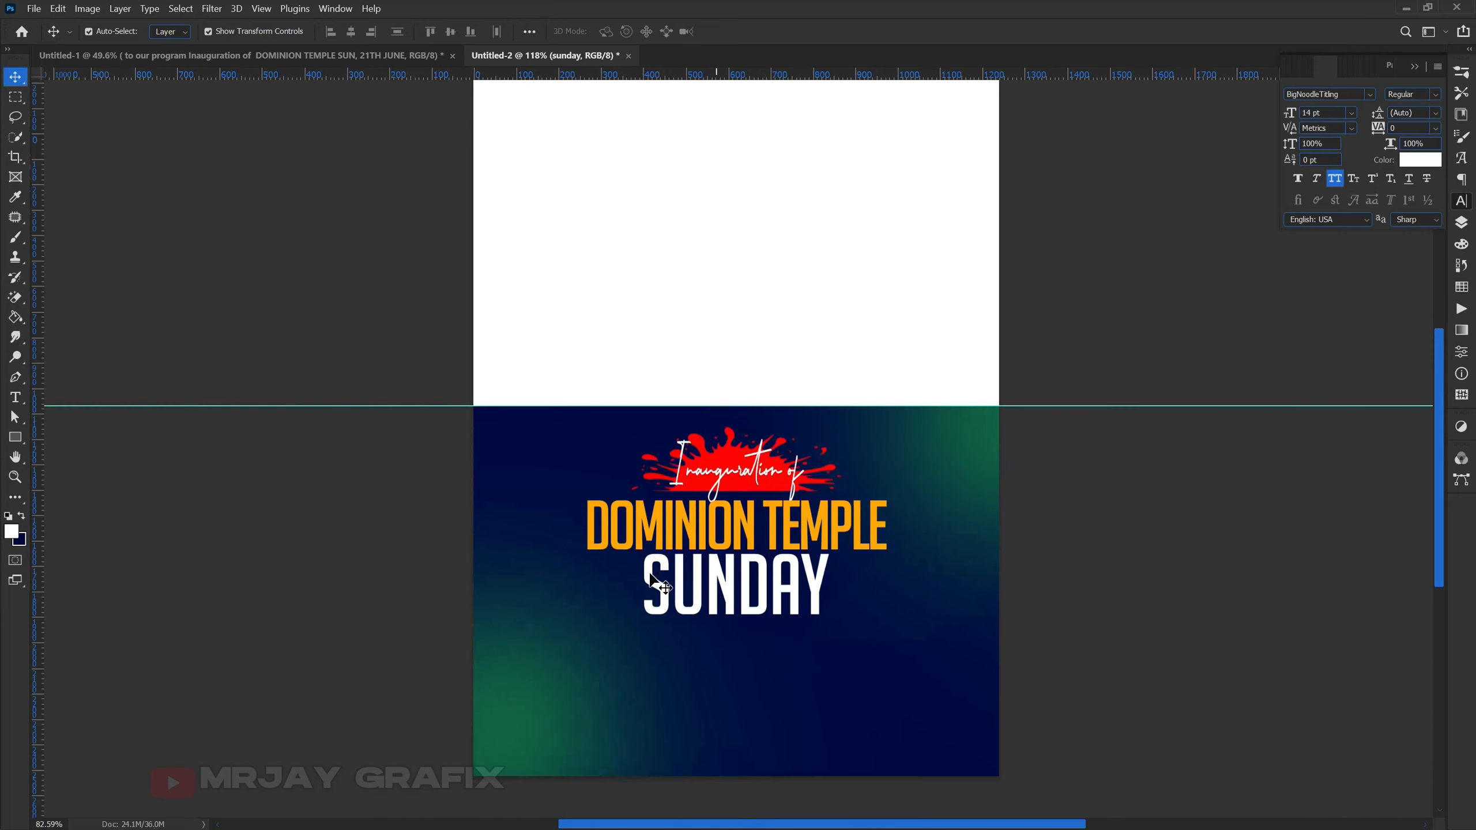
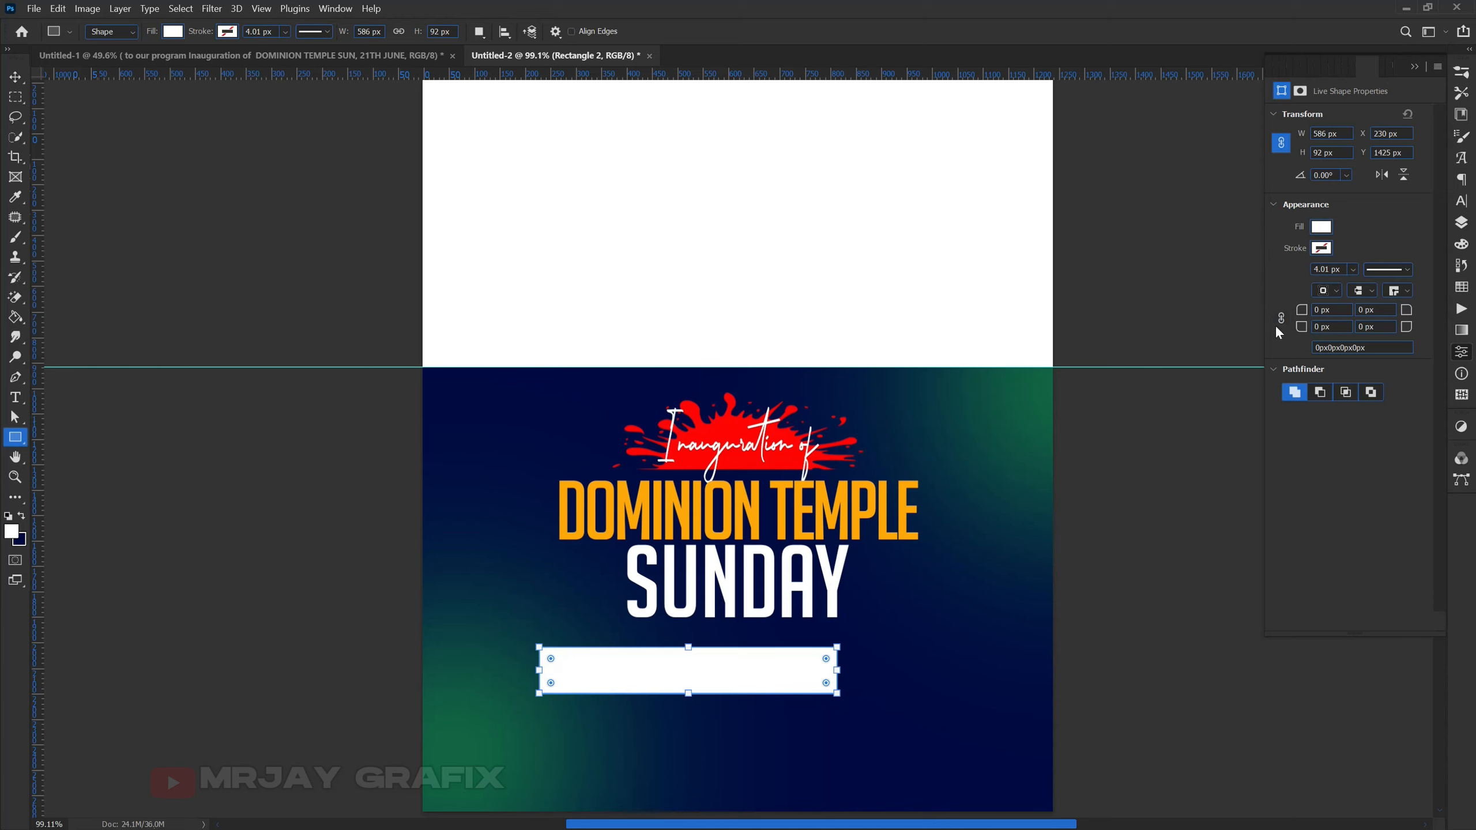
- Link the corner radii and round the white rectangle fully, then centre the pill at X 327, Y 1410
click(1280, 319)
drag(1309, 314, 1416, 311)
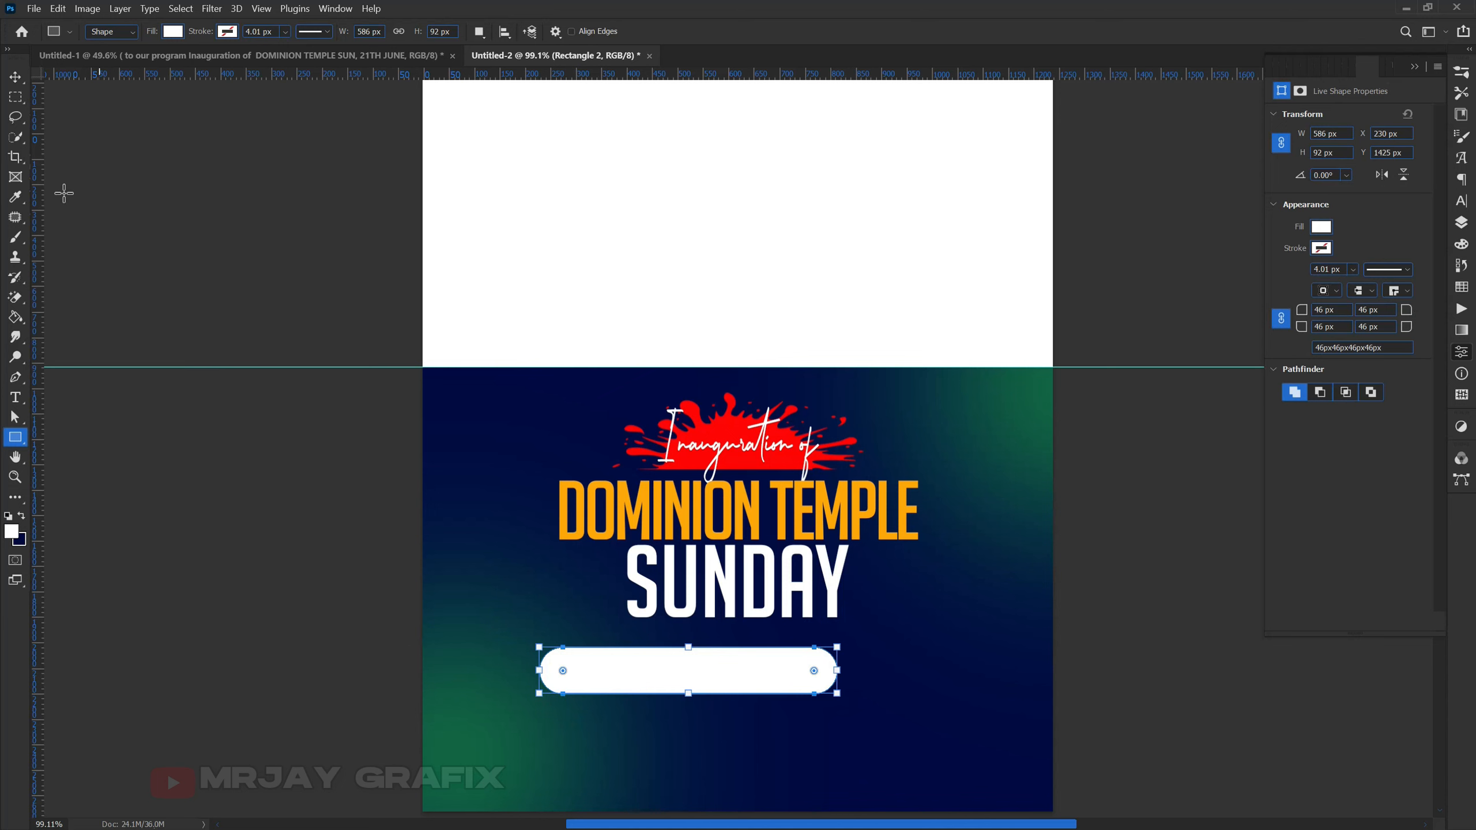
click(15, 76)
click(596, 673)
drag(595, 673, 649, 681)
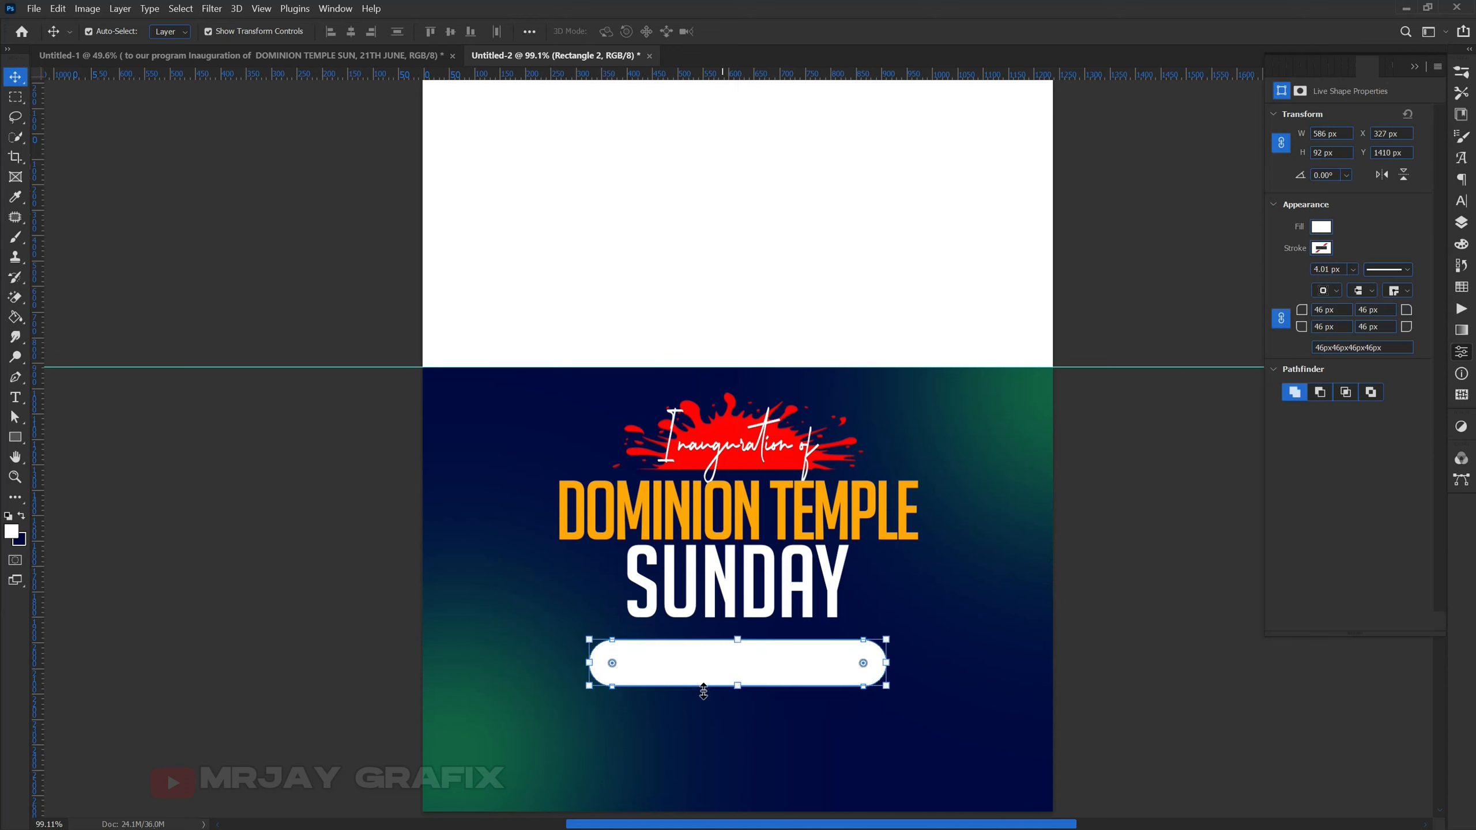
click(1458, 227)
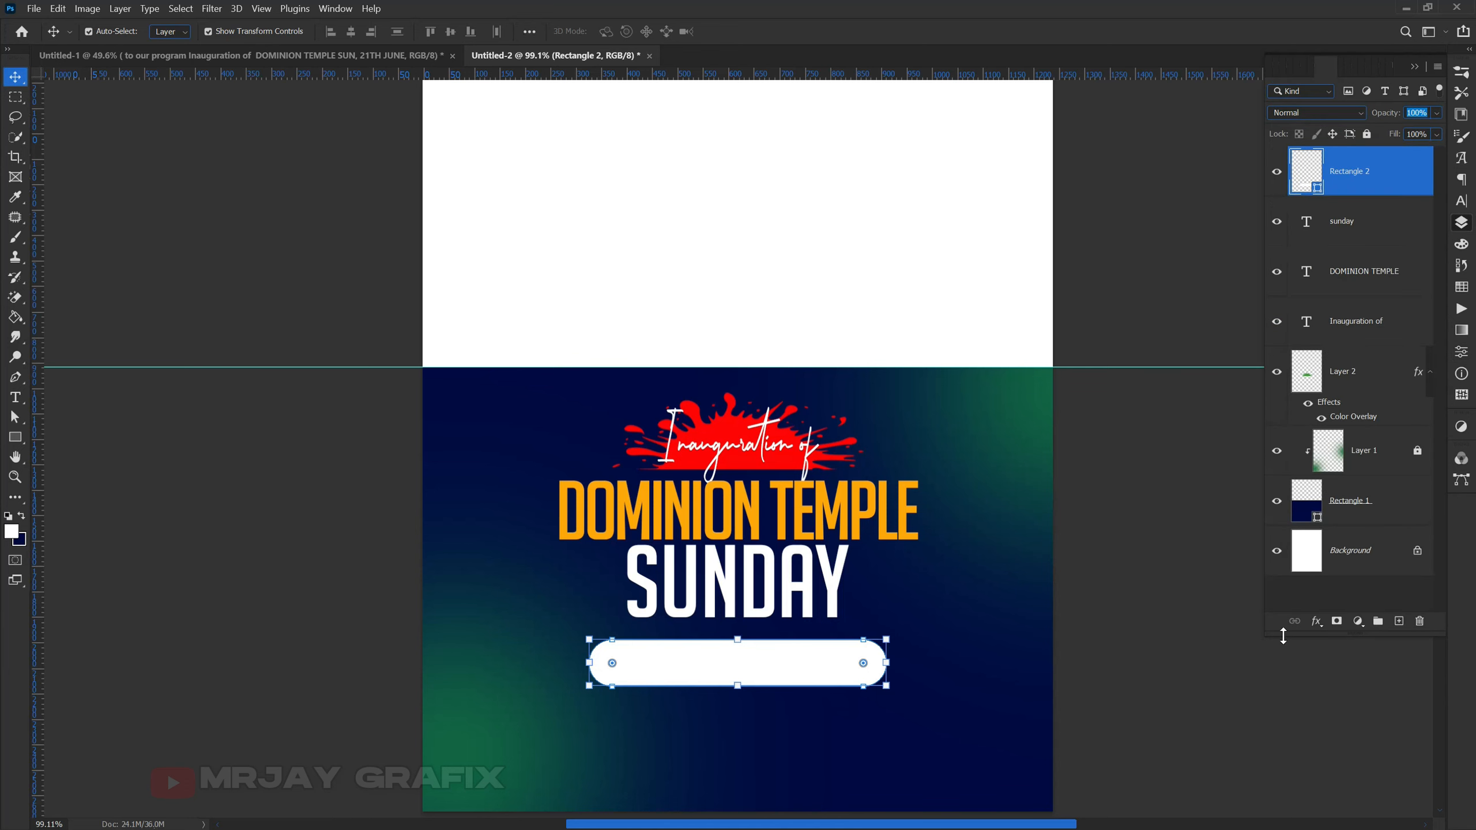
- Add a gradient overlay to the pill with its left colour stop set to red ff0402
click(1316, 622)
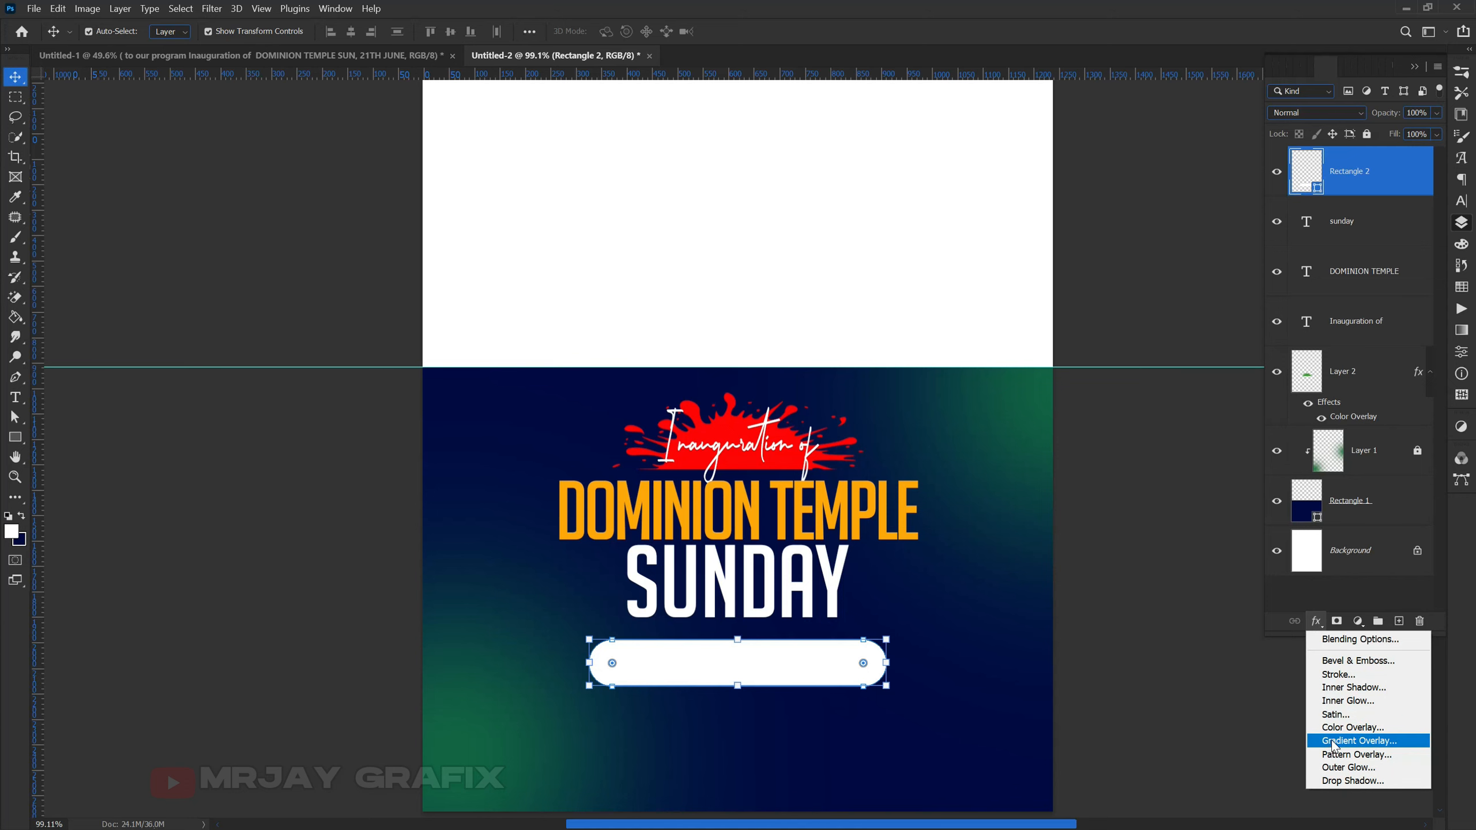
click(1333, 741)
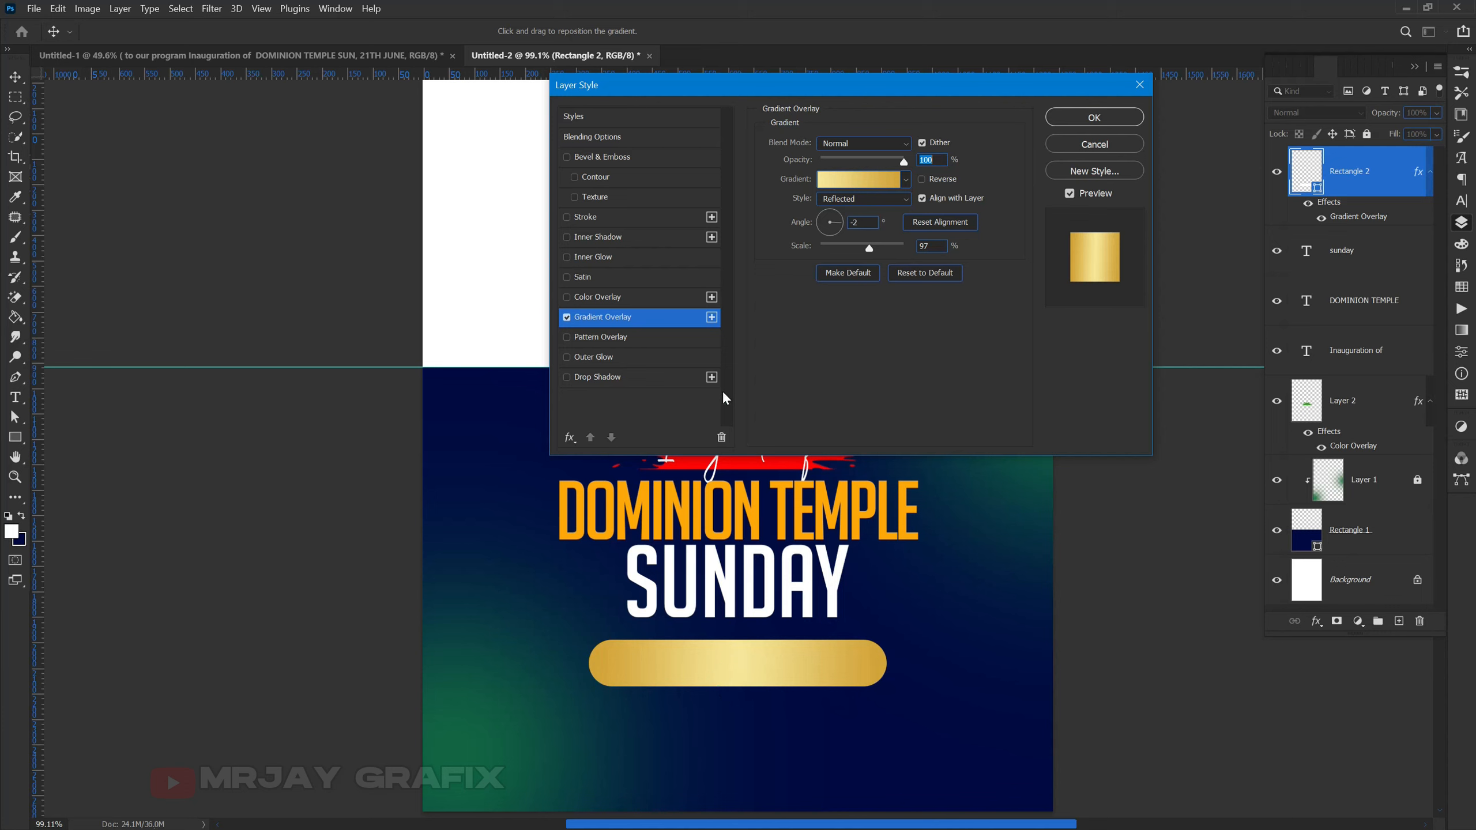
click(837, 179)
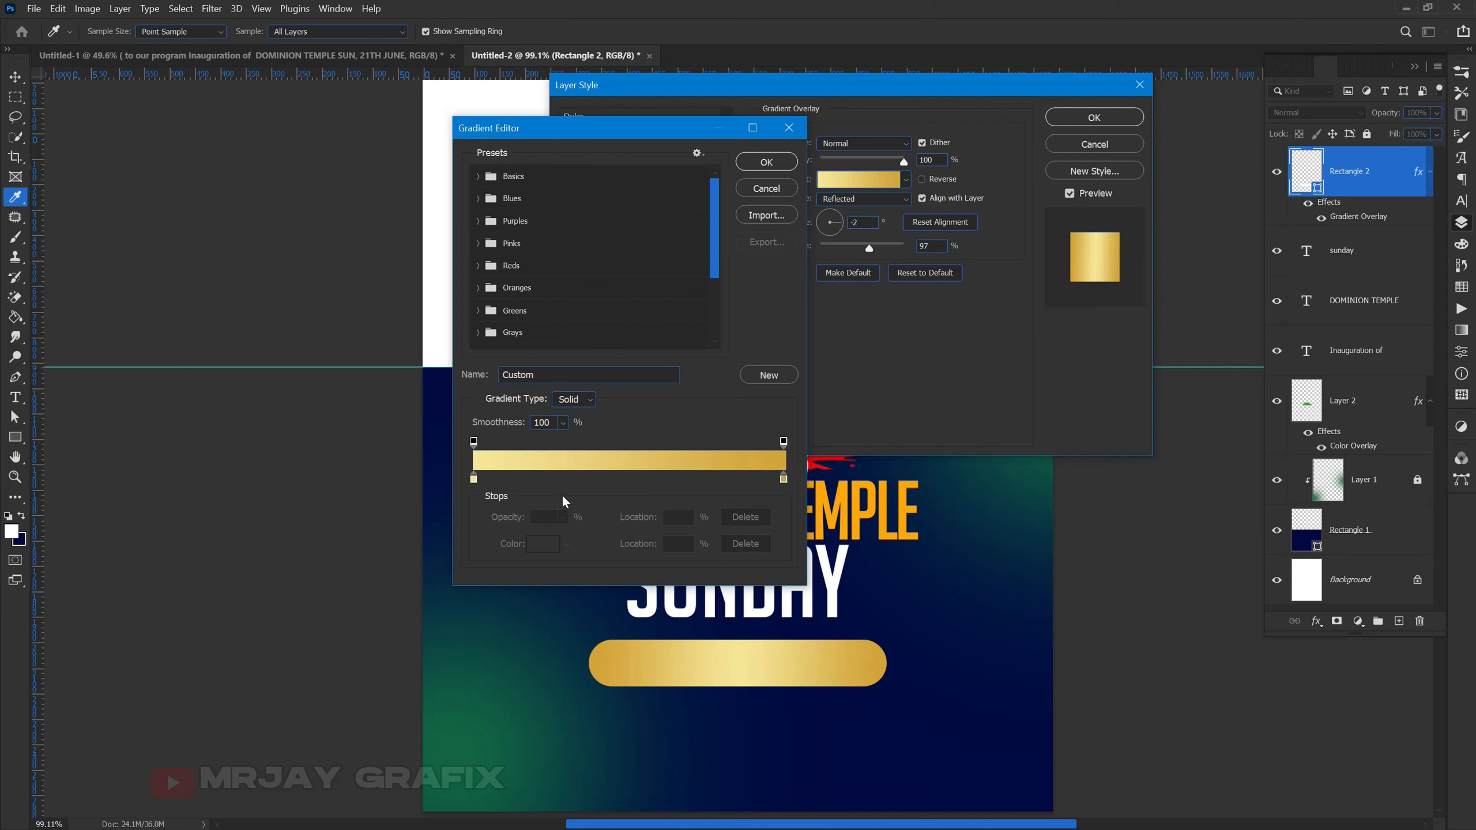
click(474, 478)
click(542, 543)
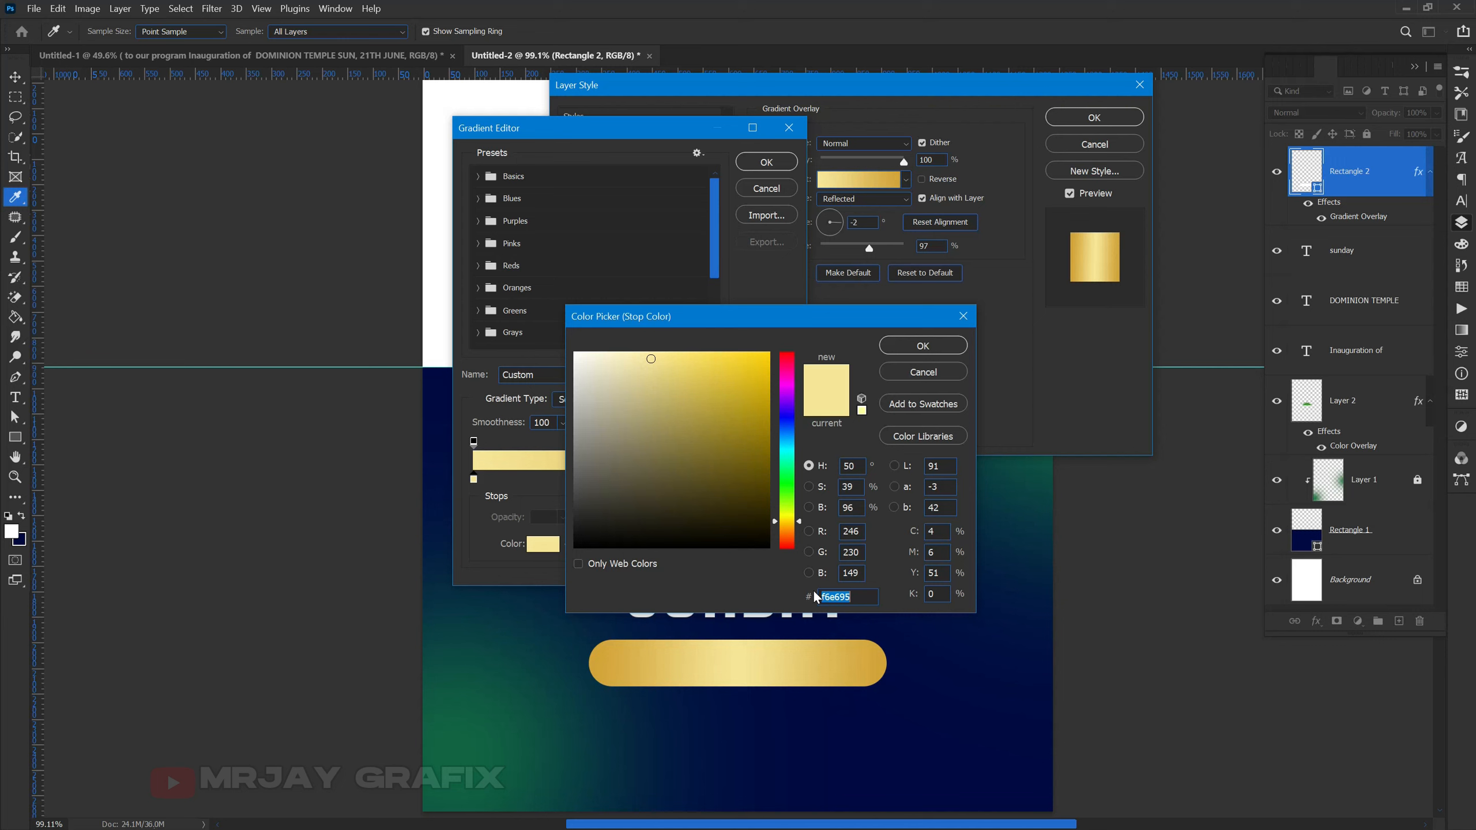
text(ff)
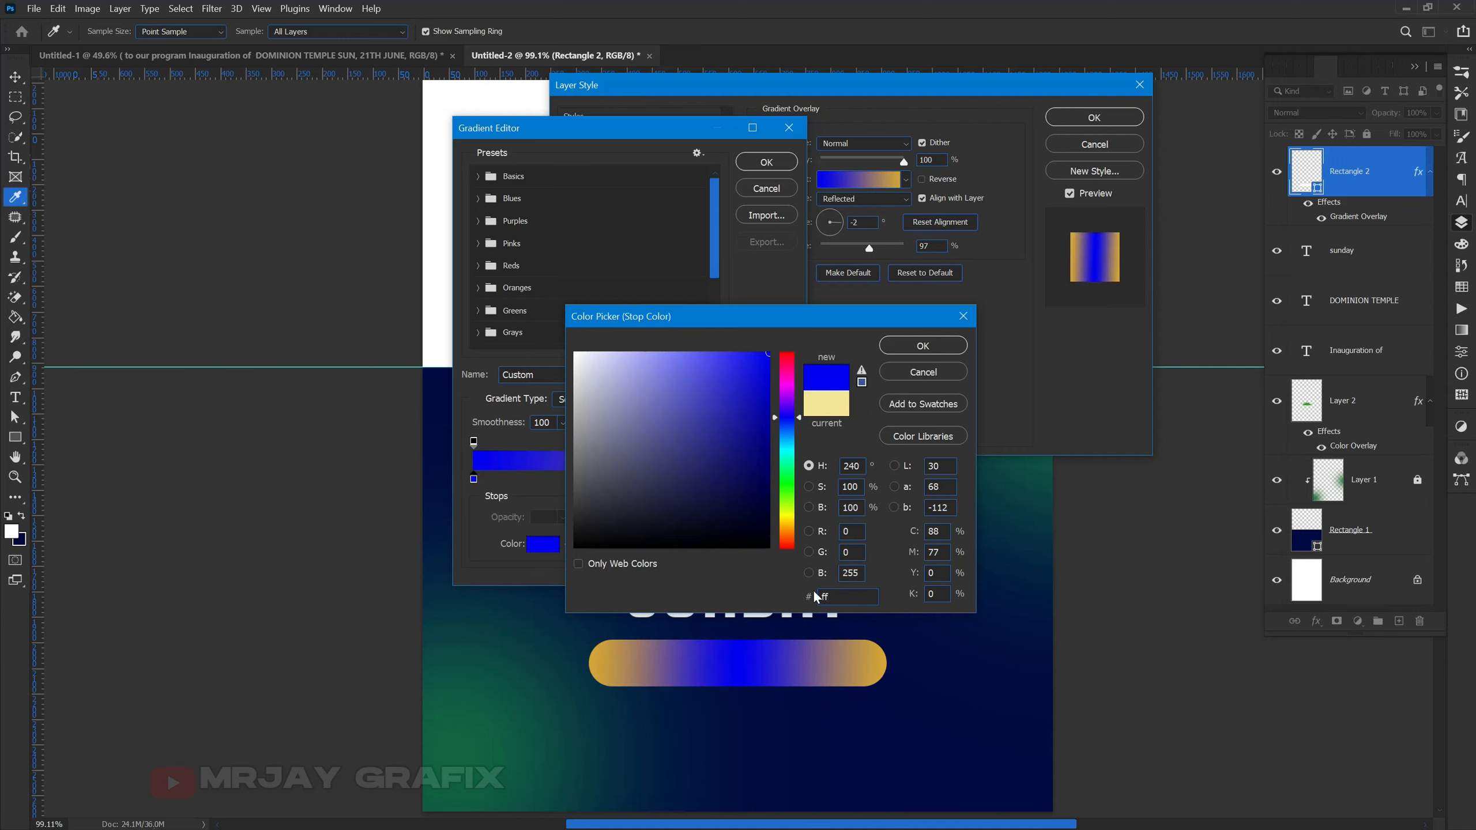
text(0)
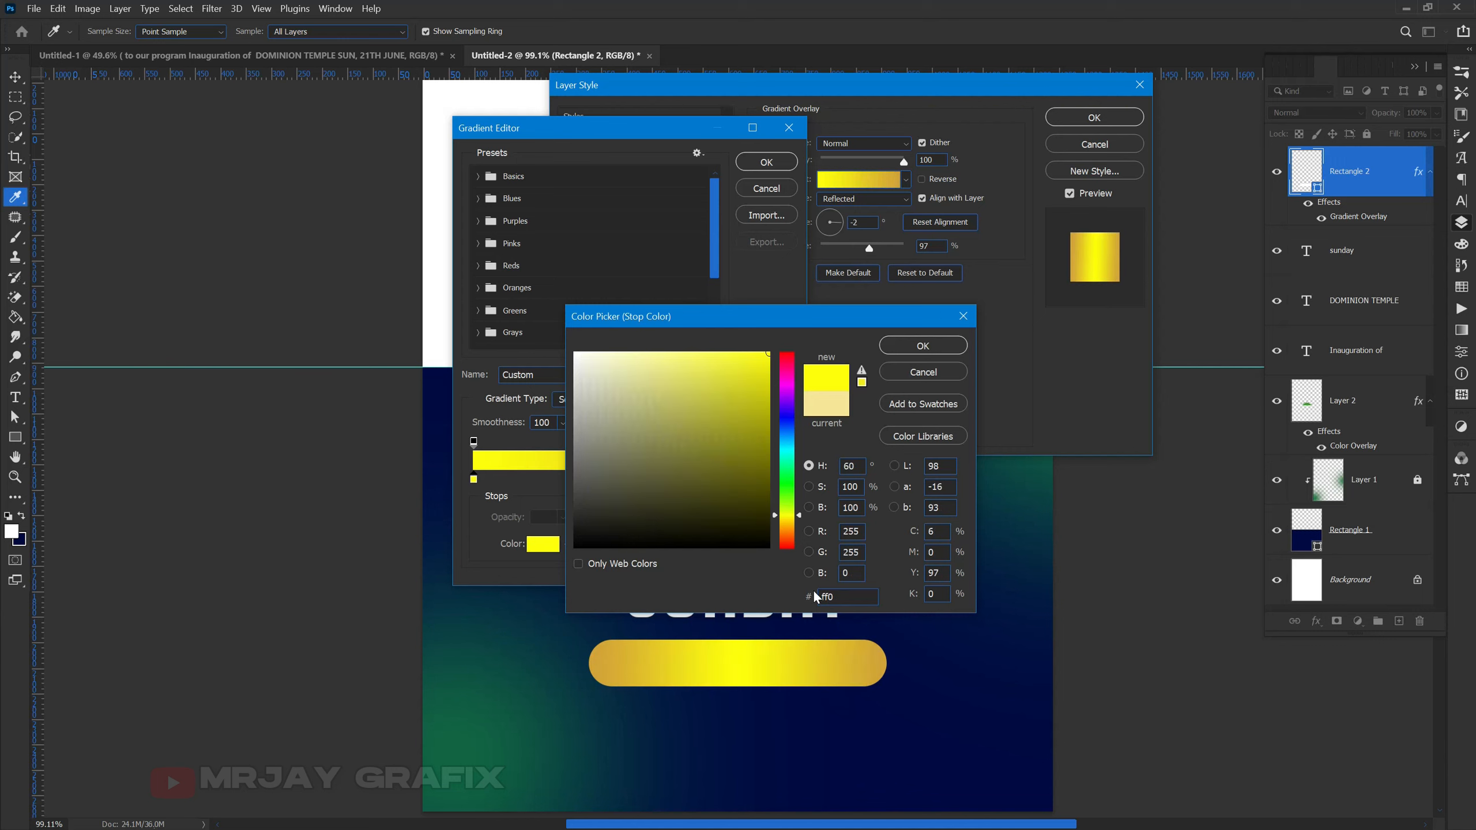
text(402)
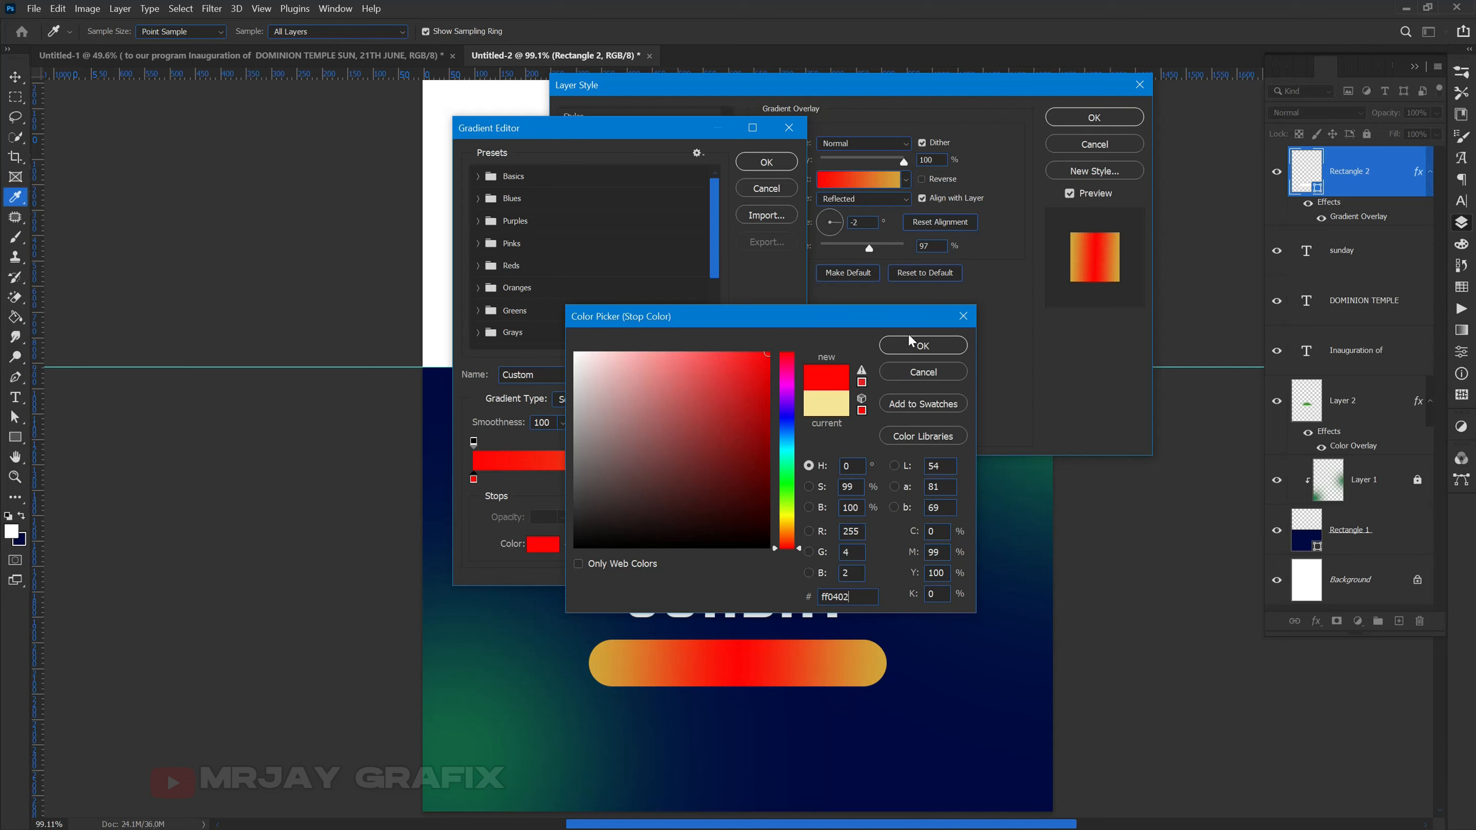
click(902, 350)
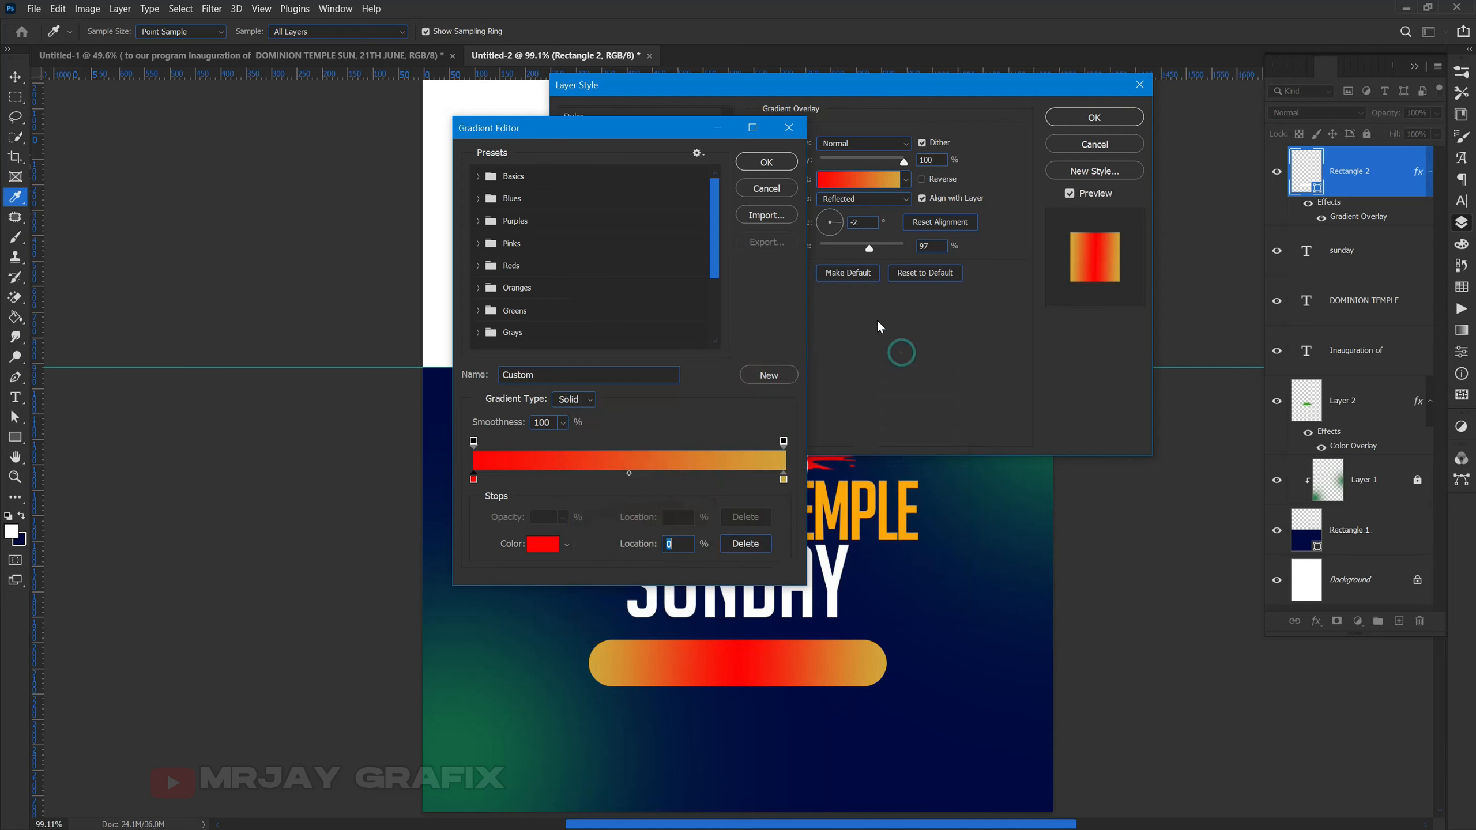
click(793, 165)
click(837, 200)
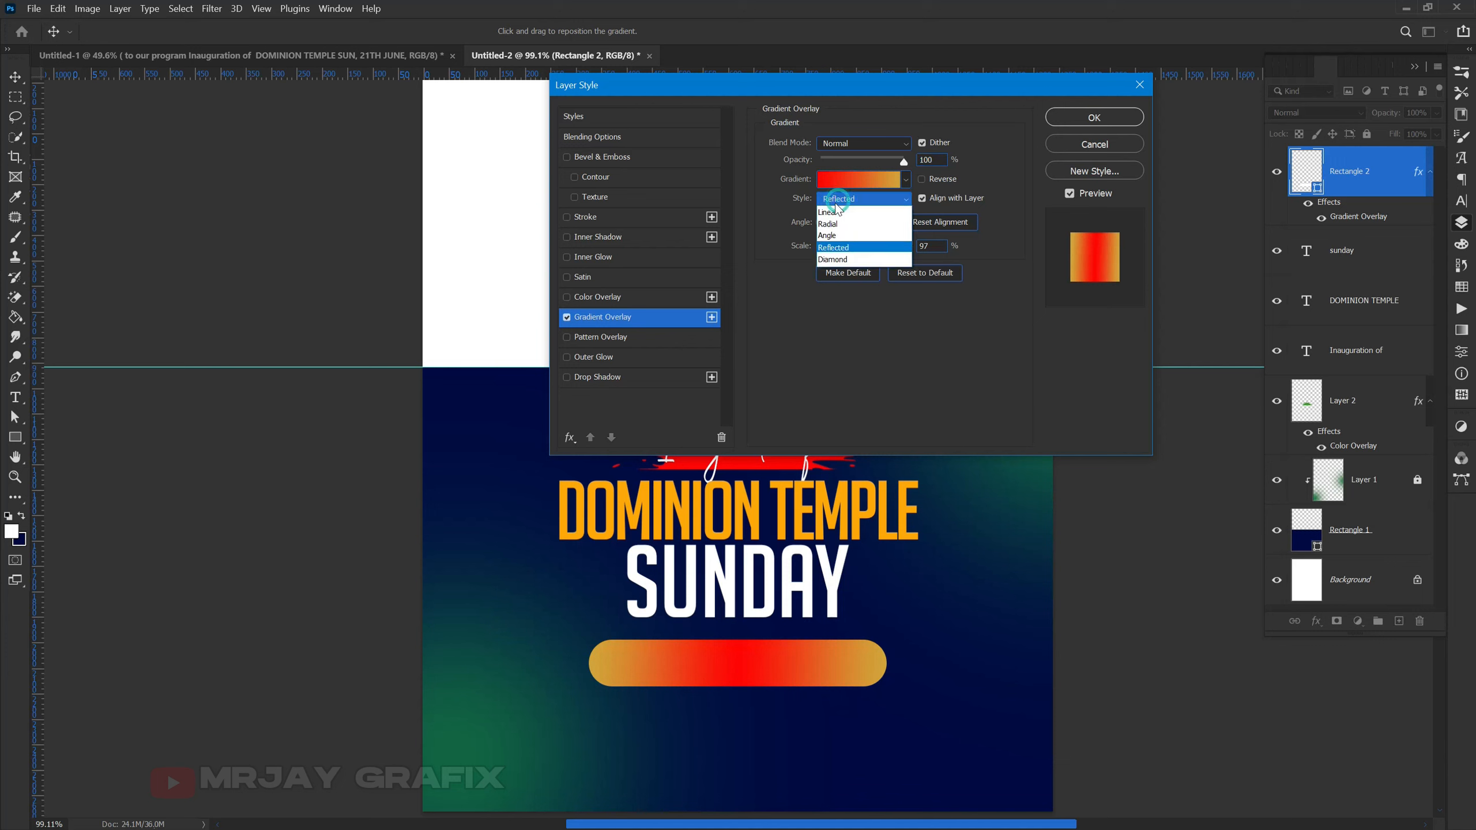
- Make the overlay Linear at 75% scale with the right stop orange ff9500, and apply it
click(837, 214)
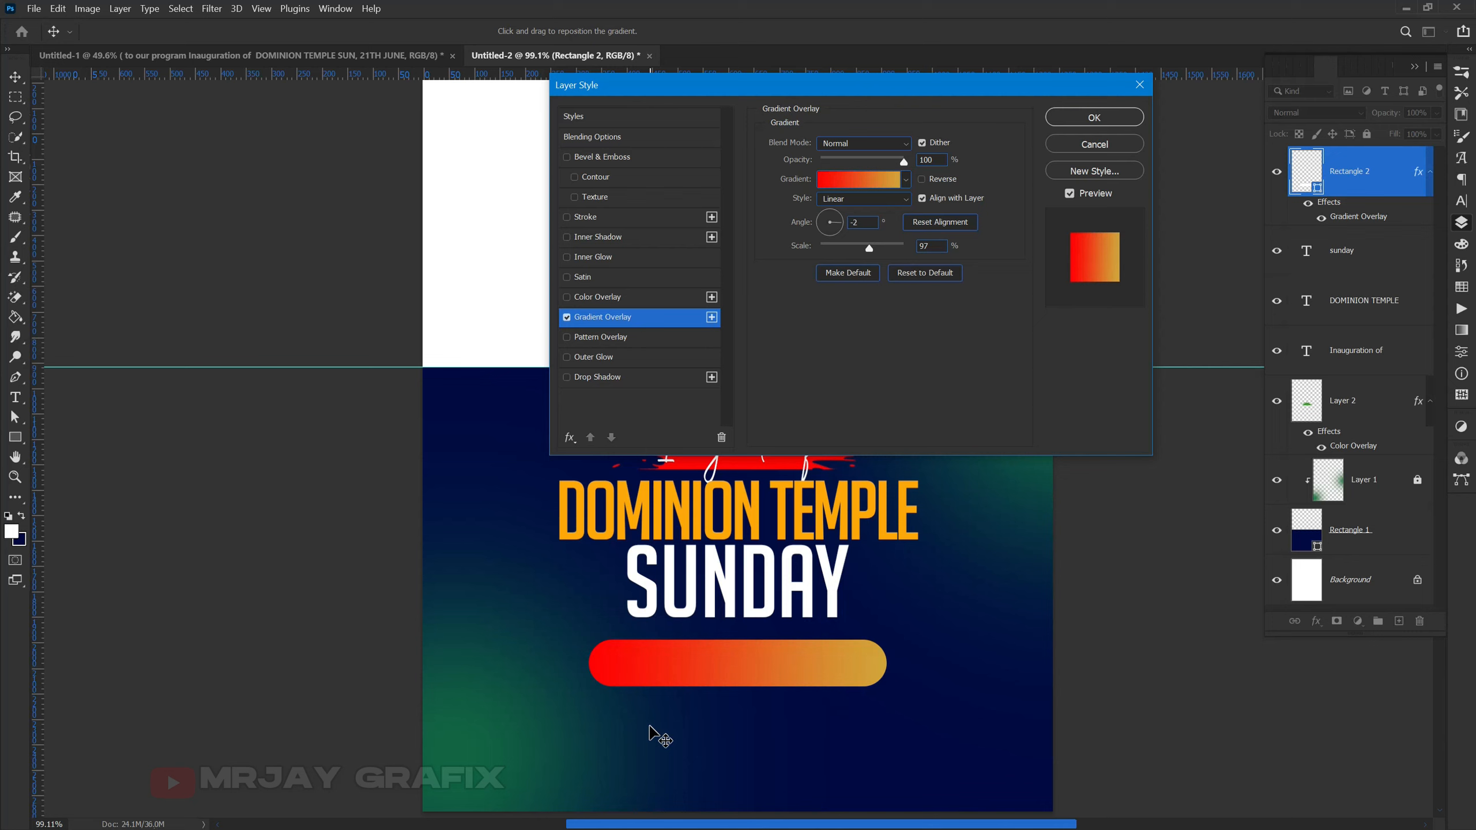
click(856, 247)
click(859, 180)
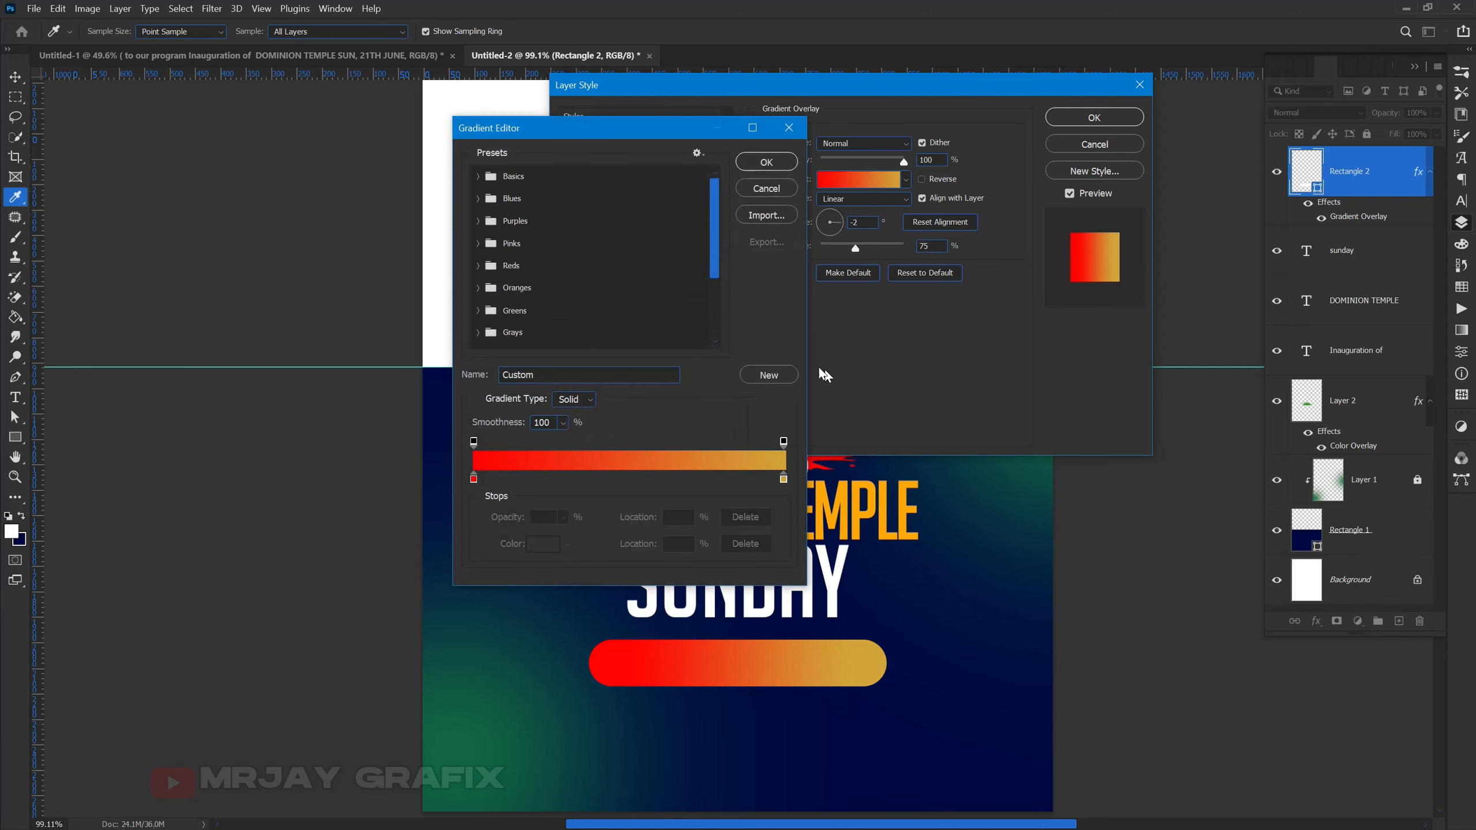
click(782, 478)
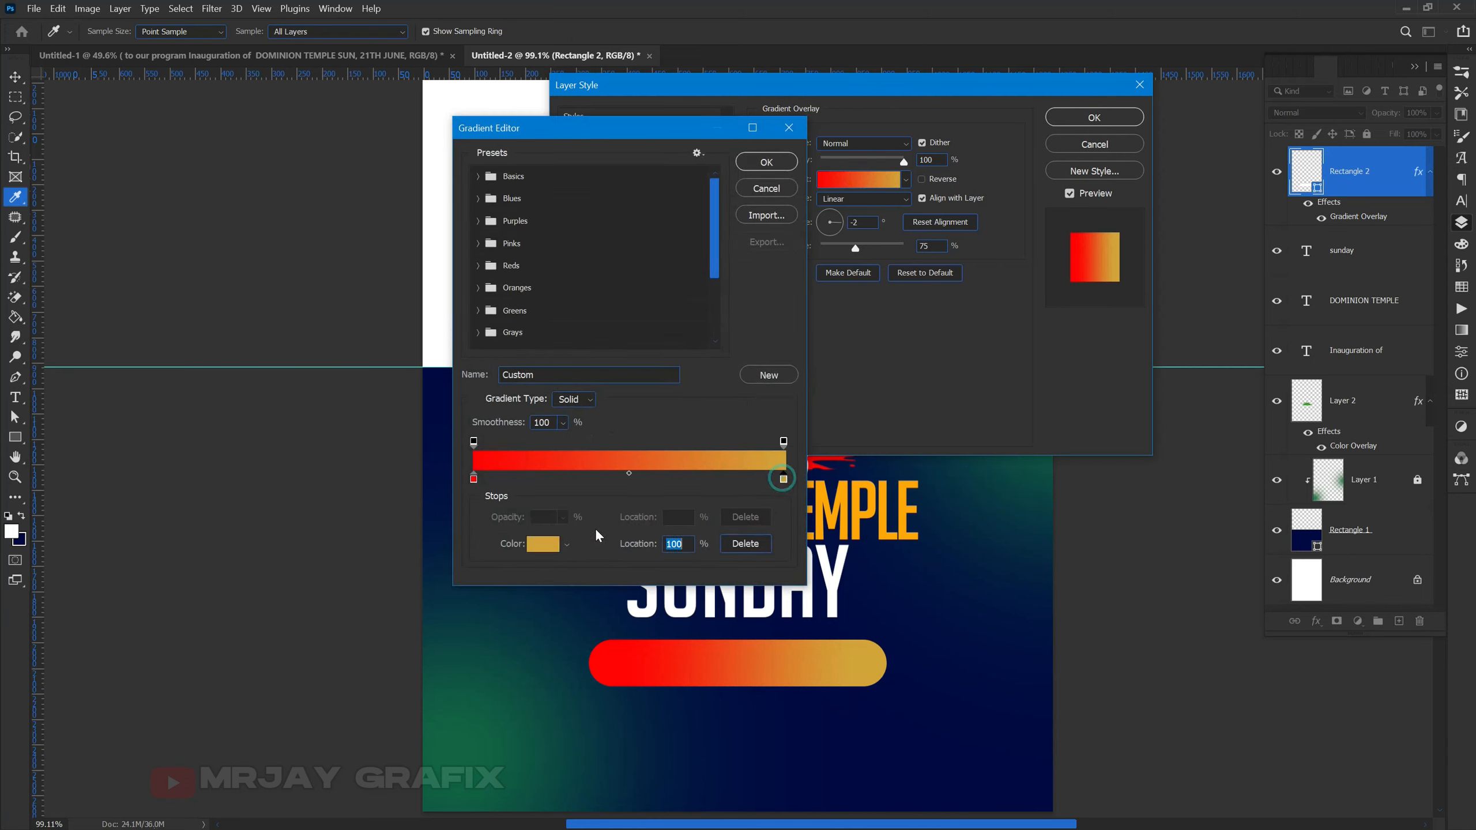
click(543, 544)
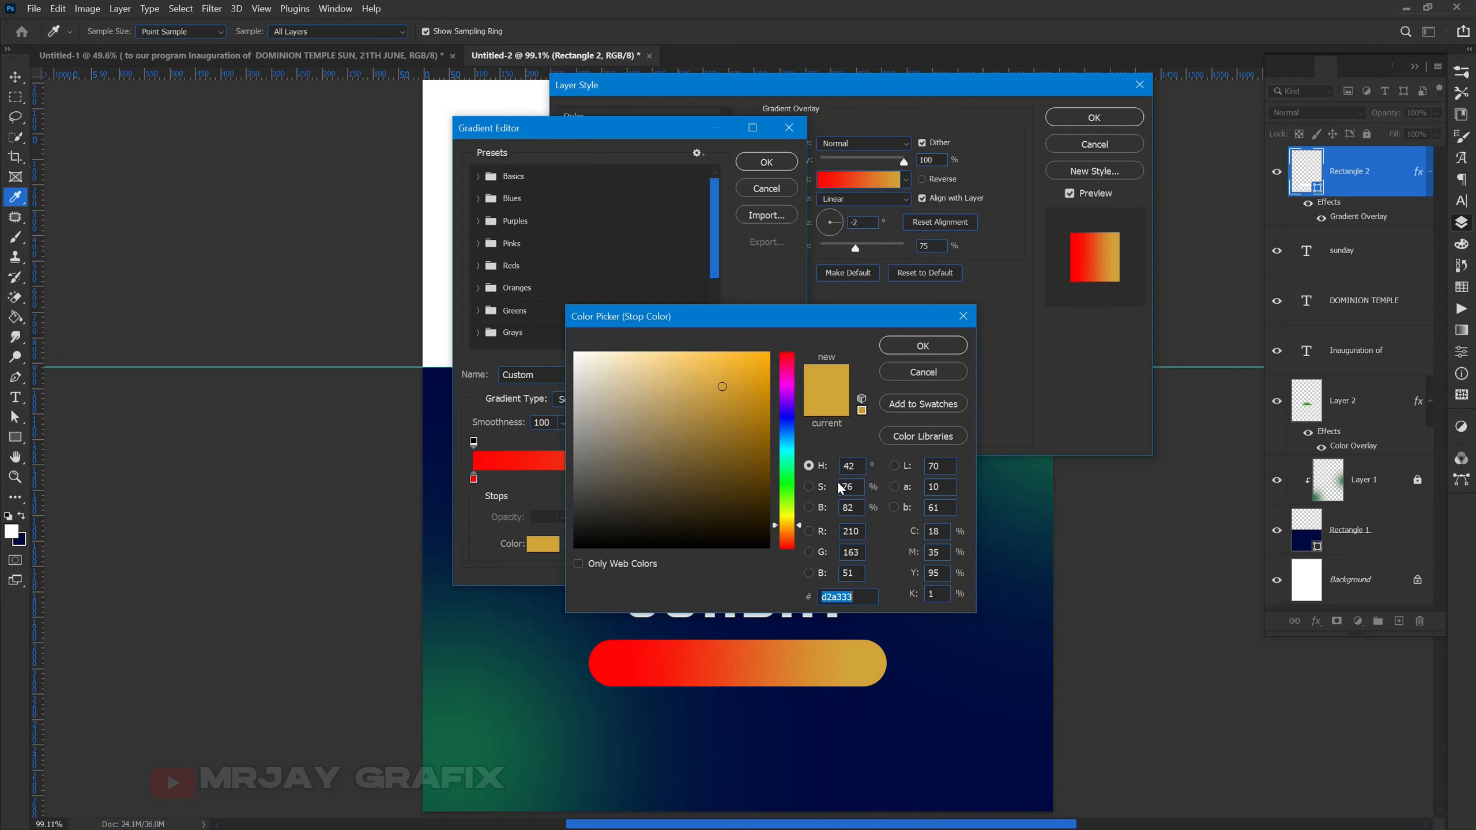
text(ff)
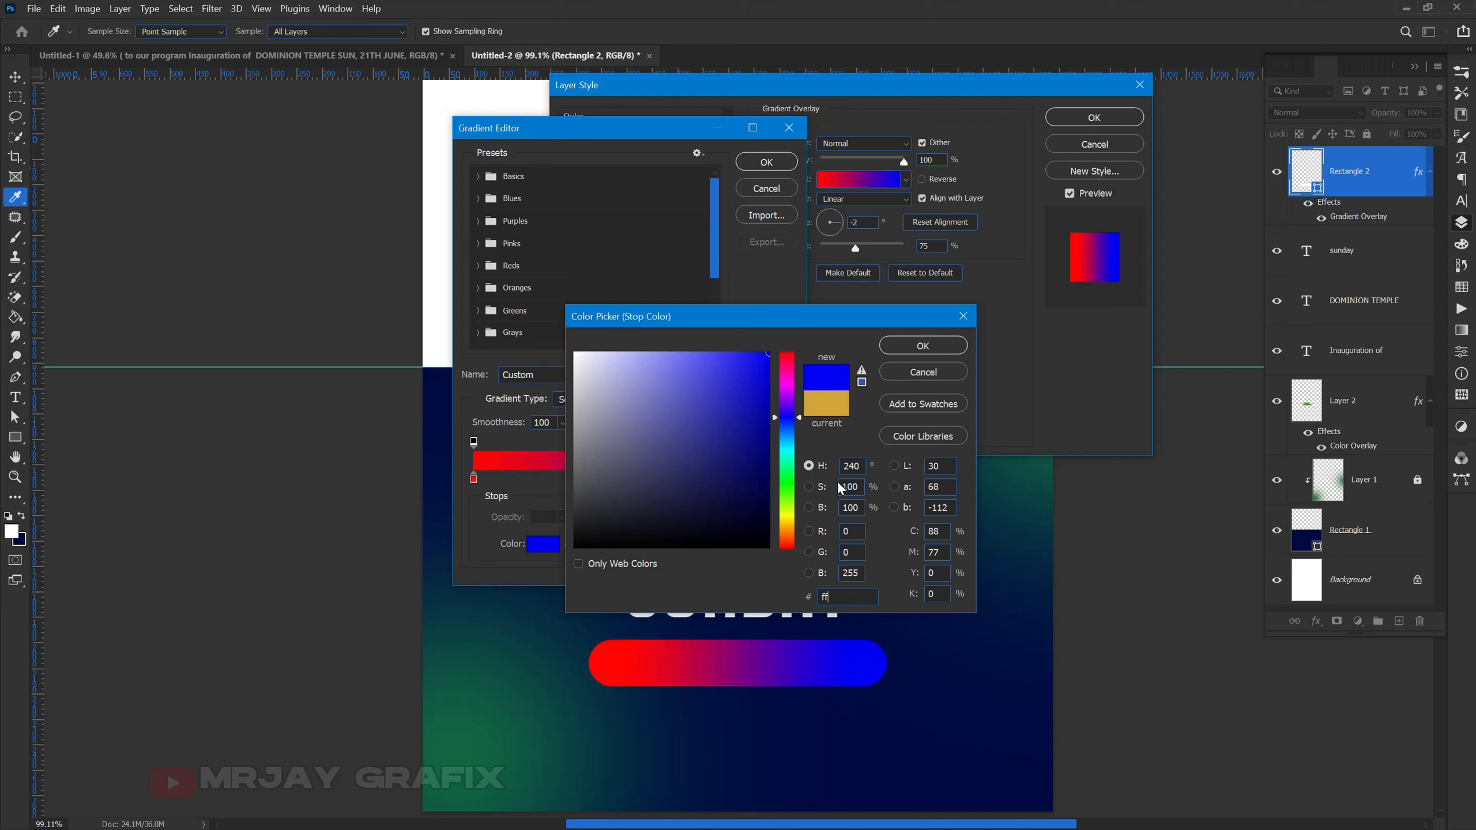
text(950)
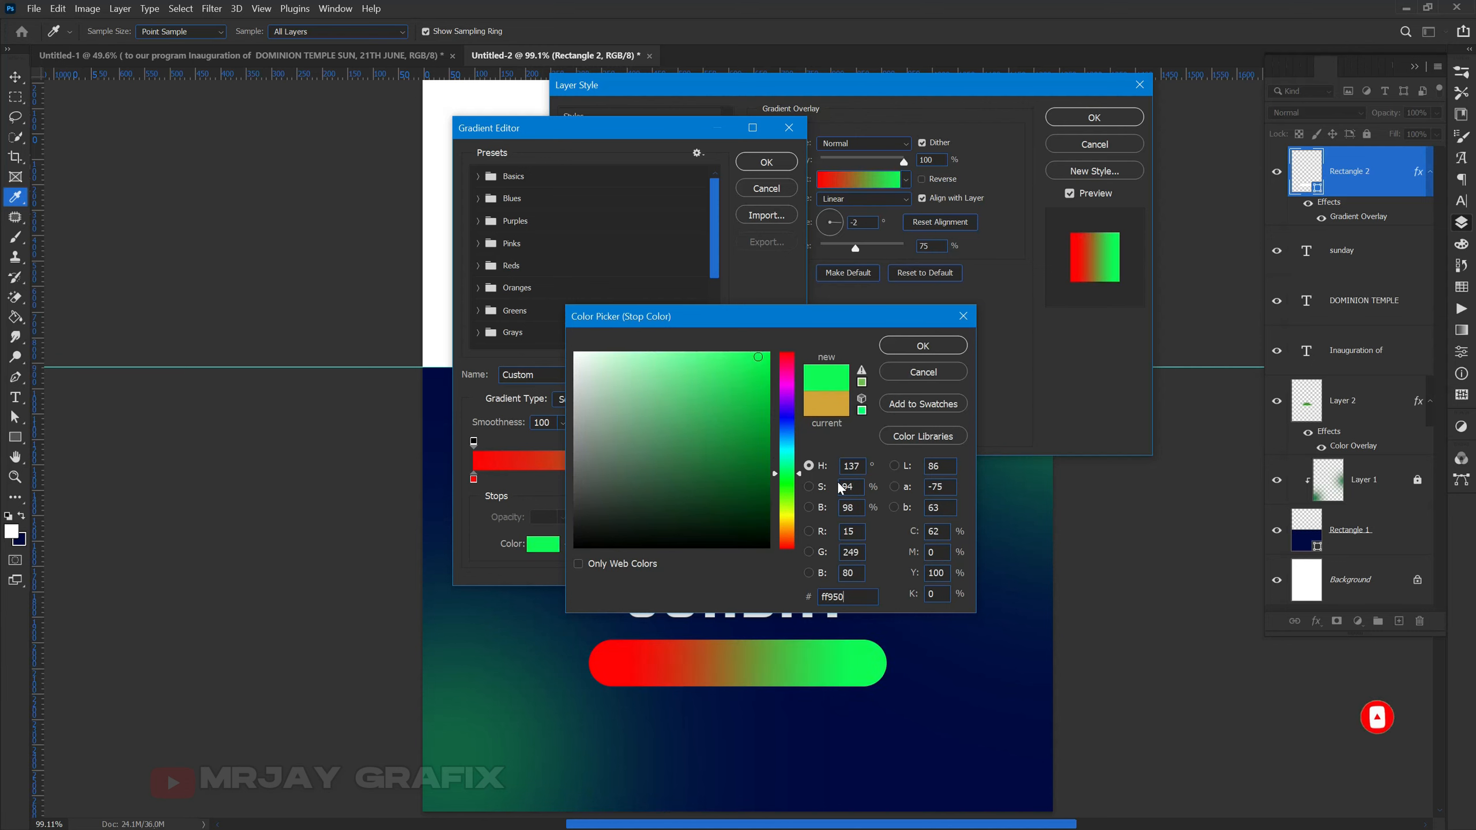
text(0)
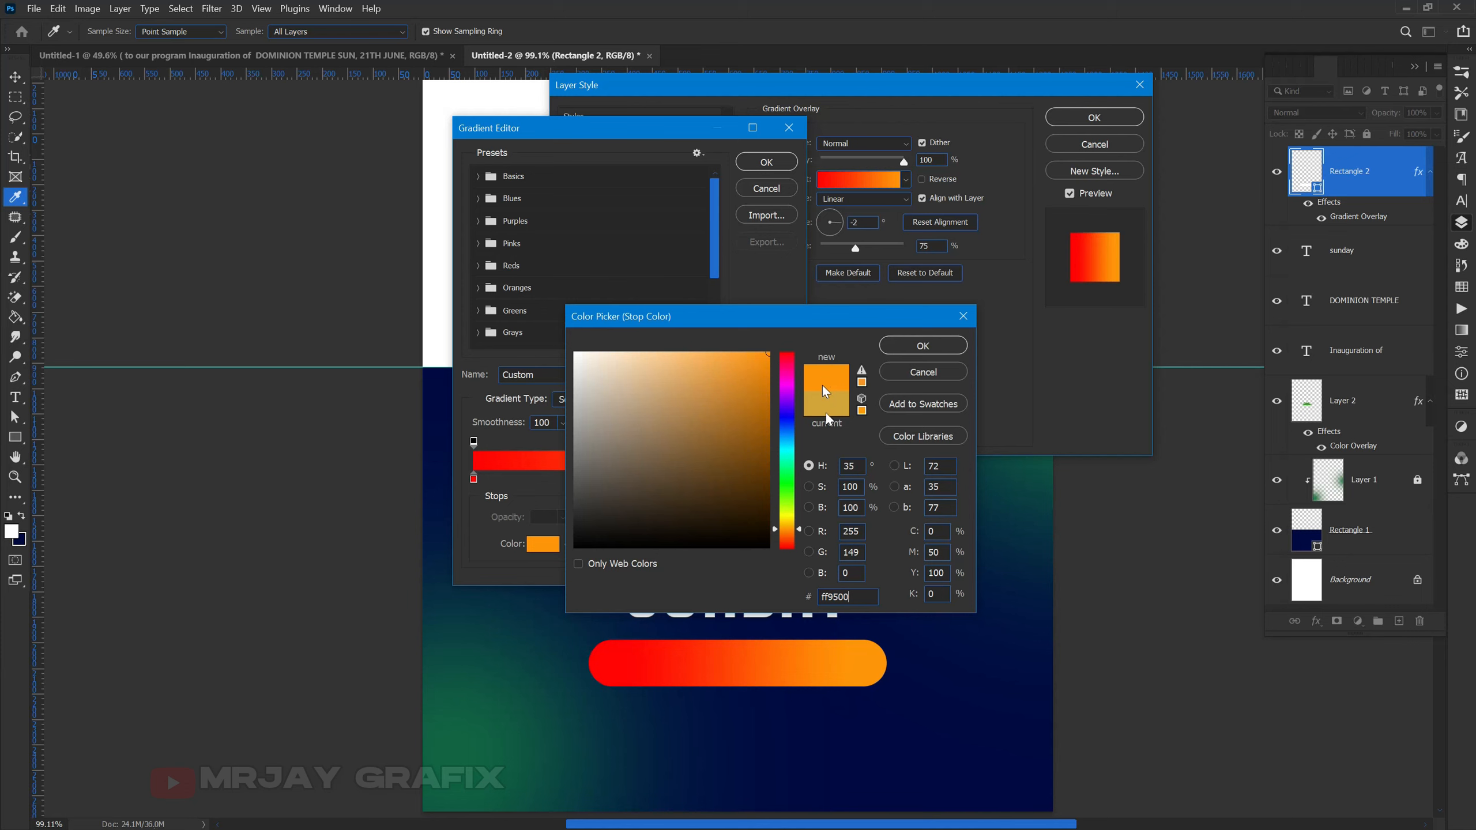
click(921, 346)
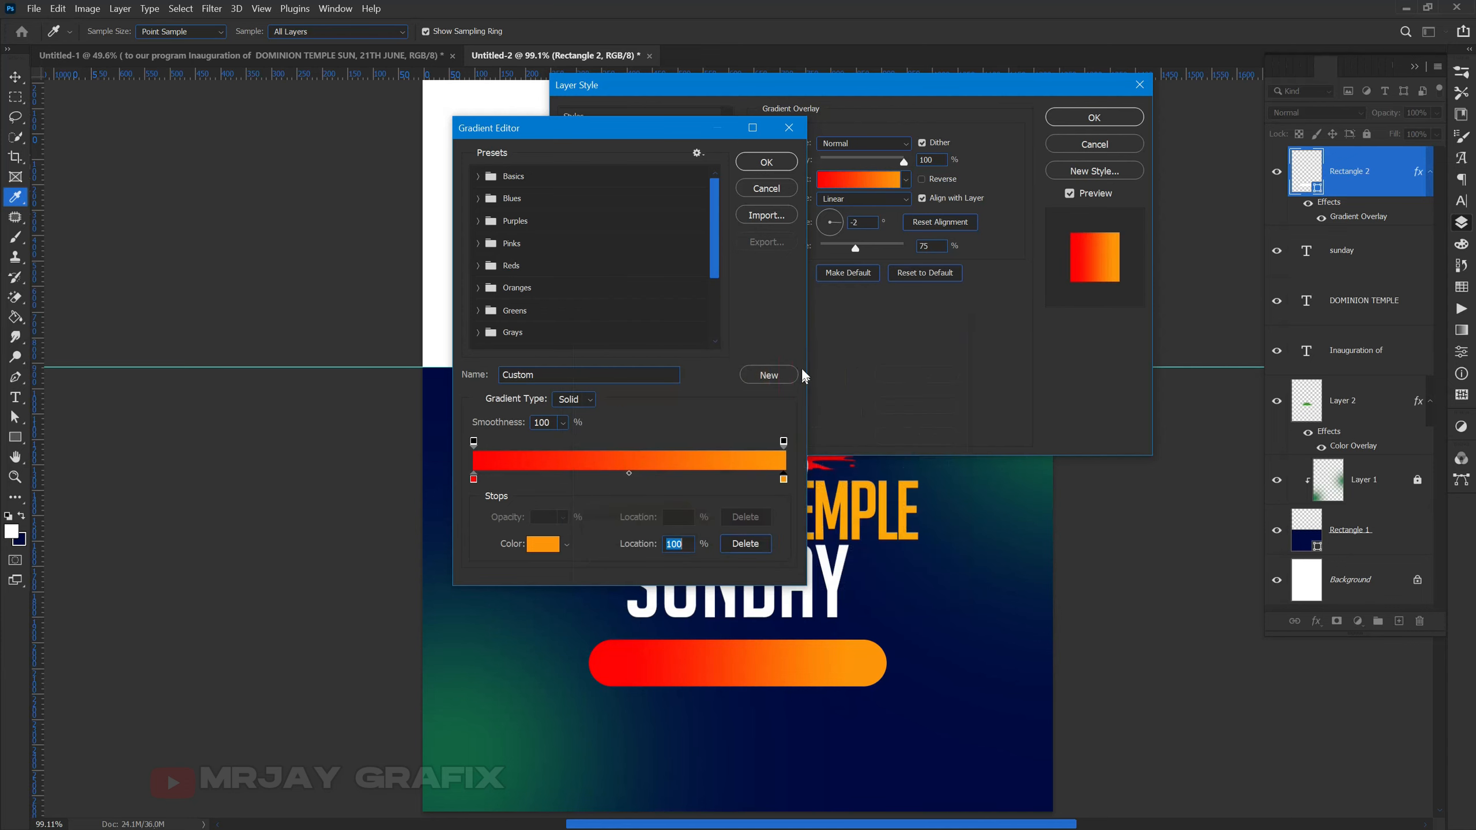
click(763, 162)
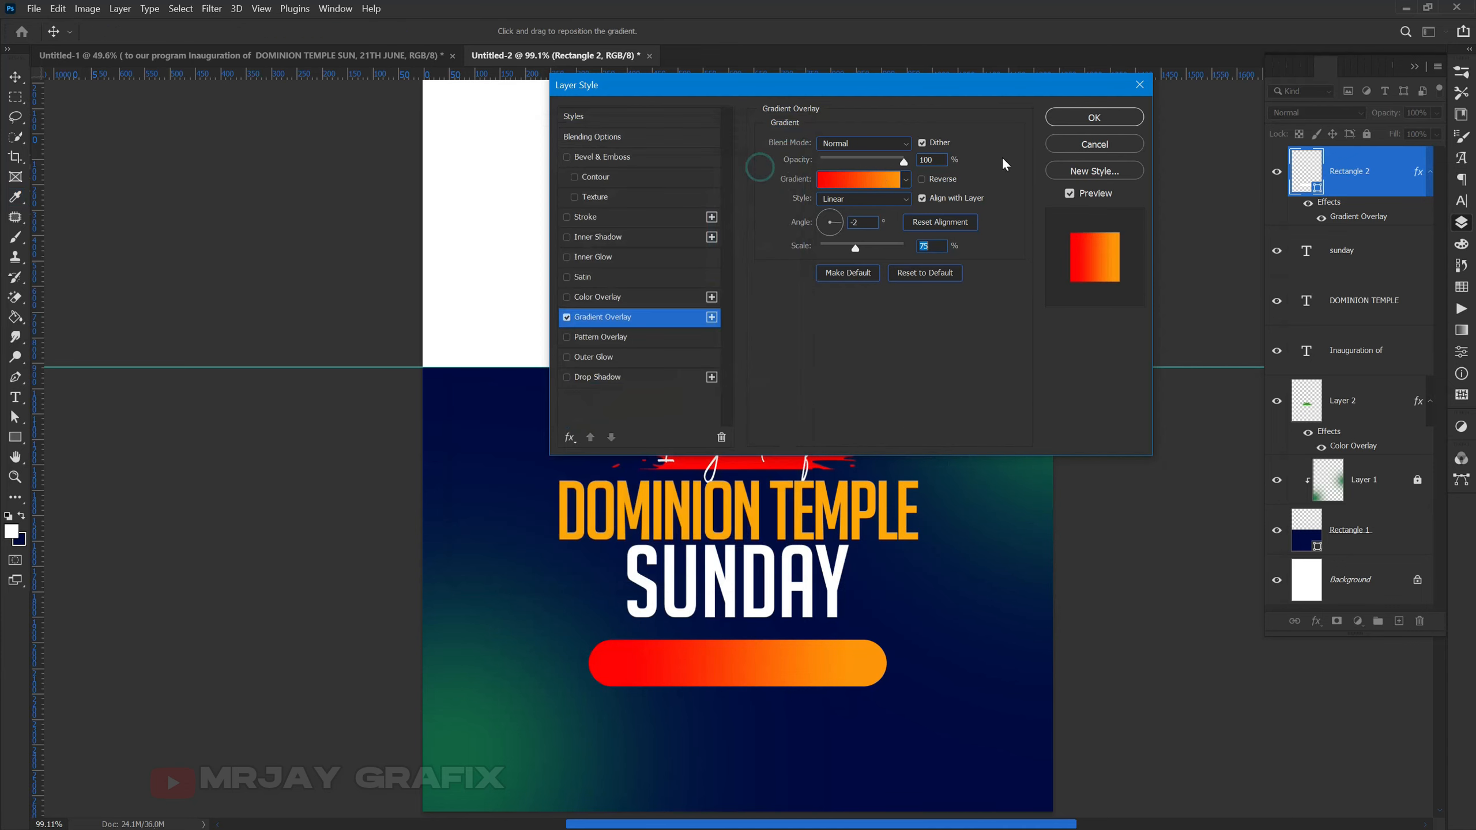
click(1086, 118)
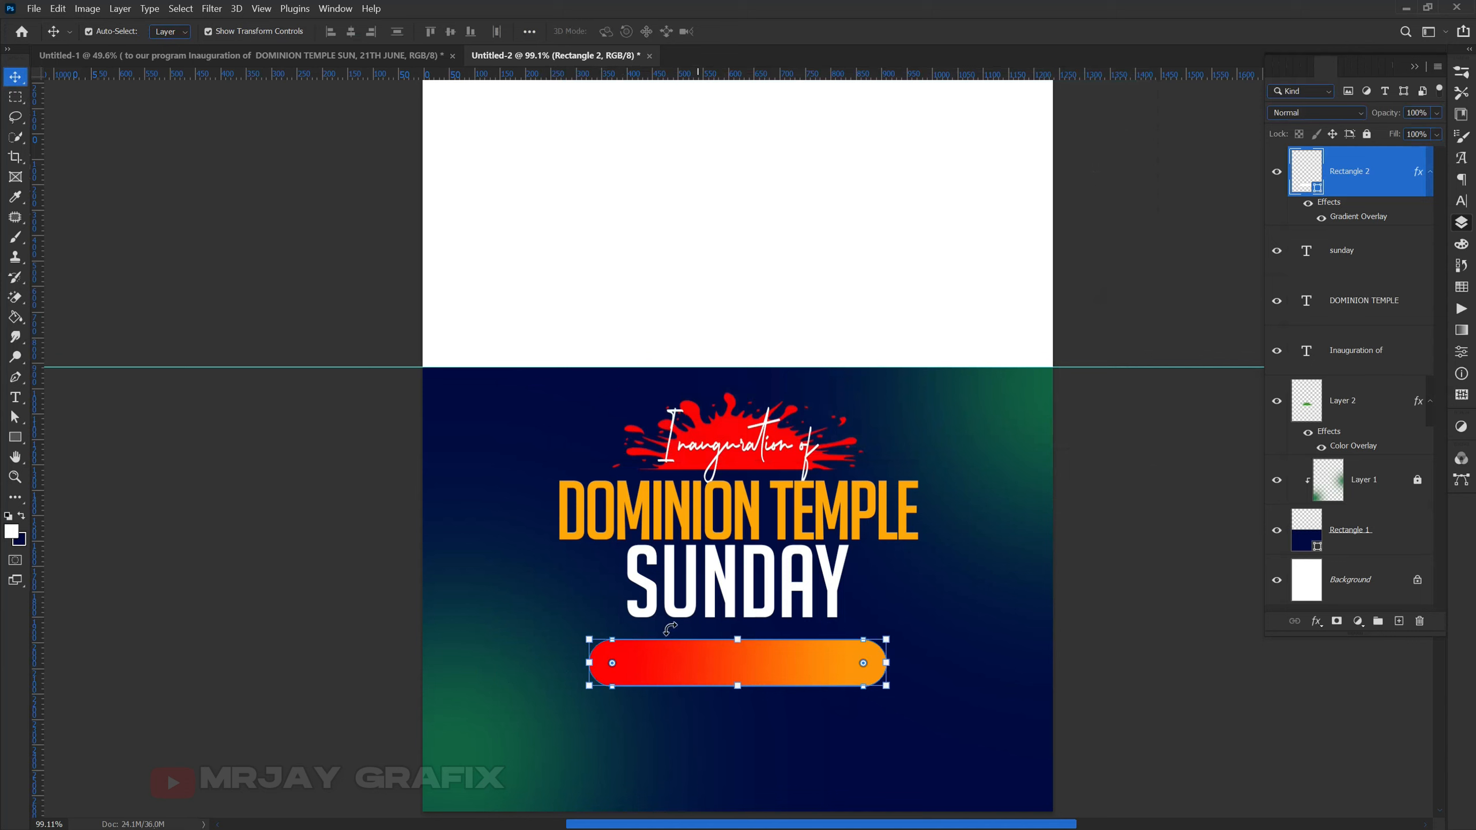
- Duplicate the SUNDAY text and place the copy below the pill
click(392, 620)
click(670, 611)
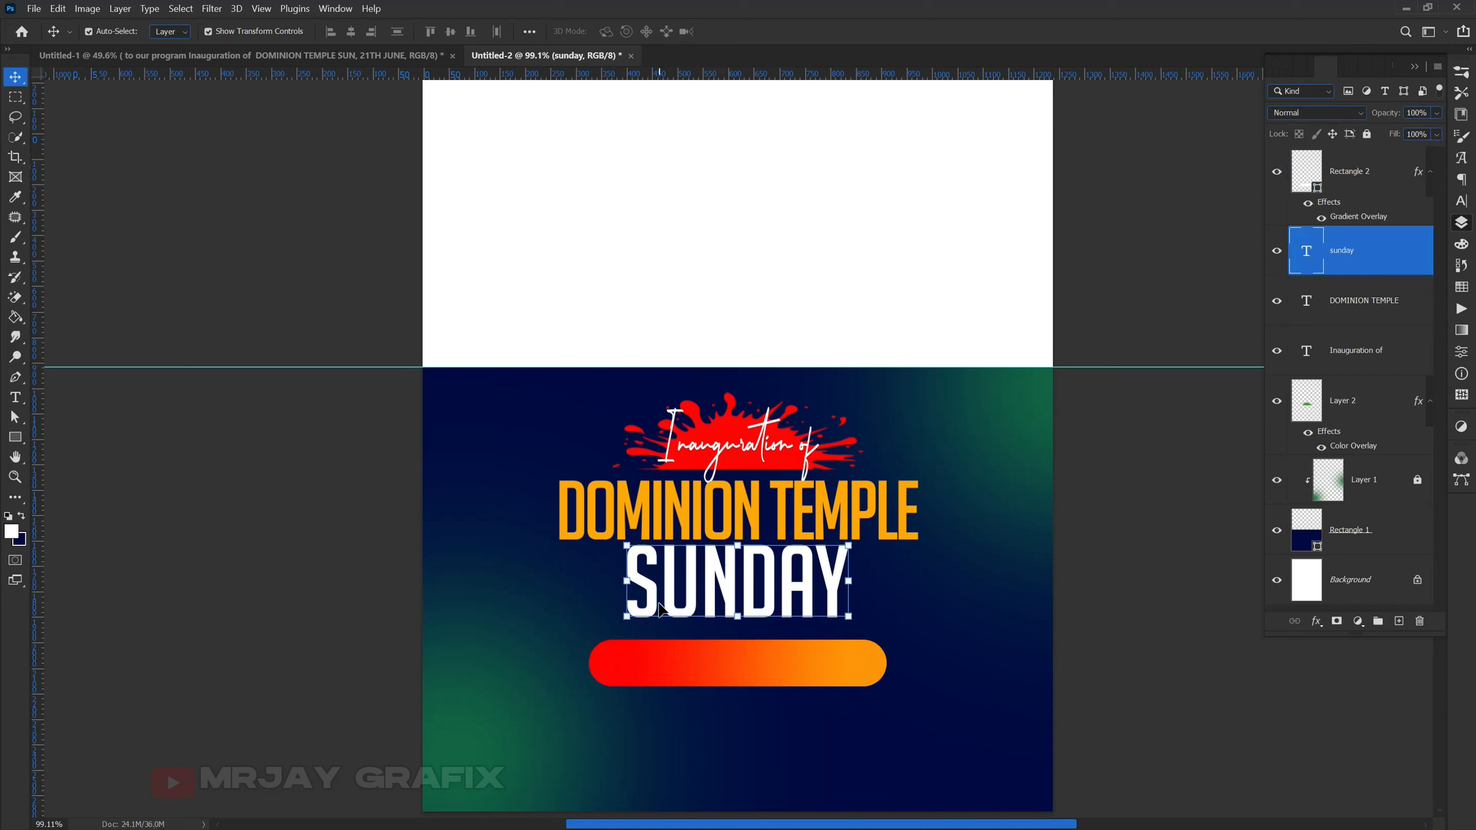
drag(666, 592, 593, 710)
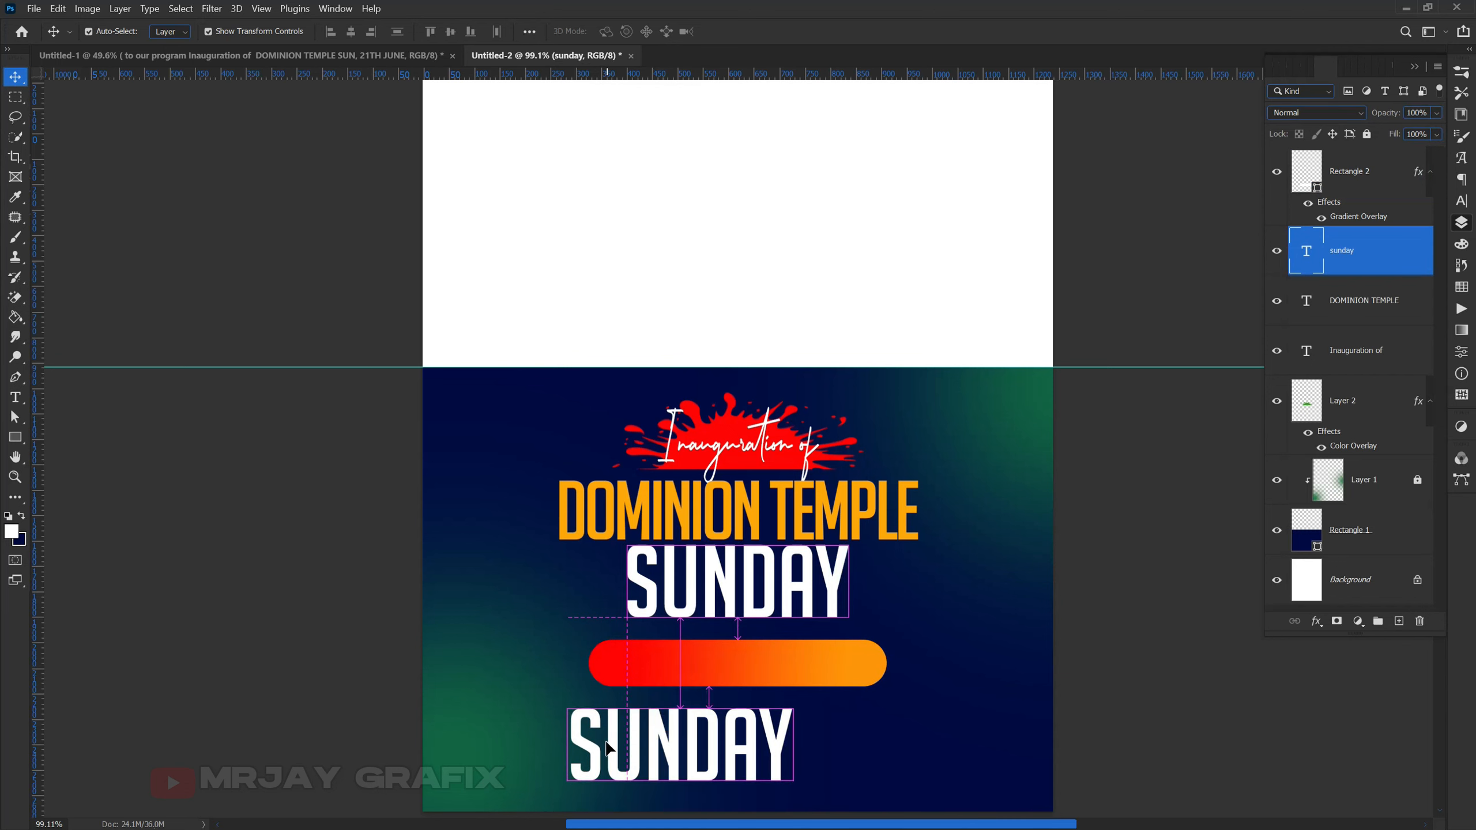
- Change the copy to read 'SUN. 21ST AUGUST' and move it up onto the pill
double_click(587, 727)
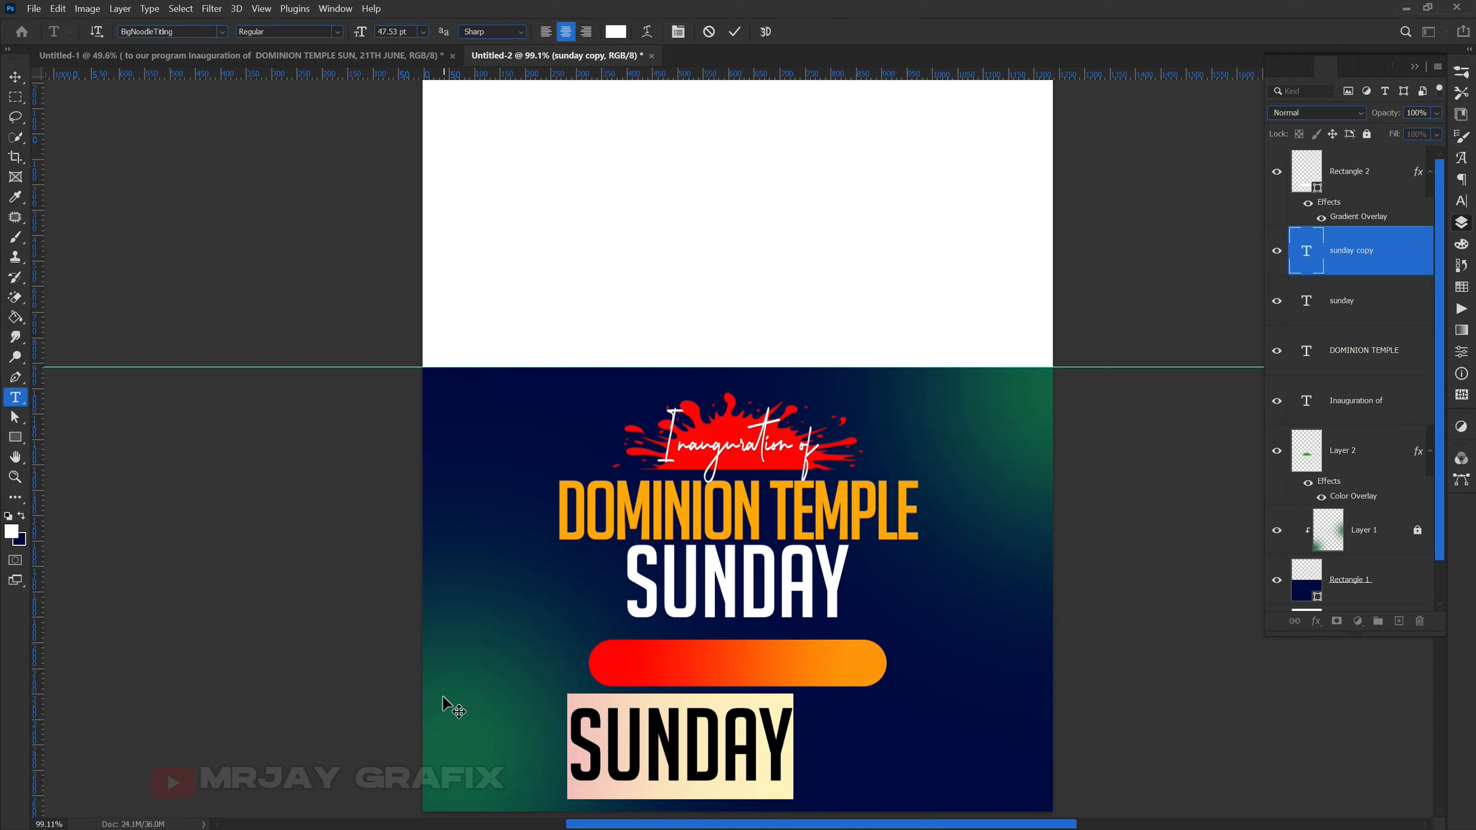
text(SUN)
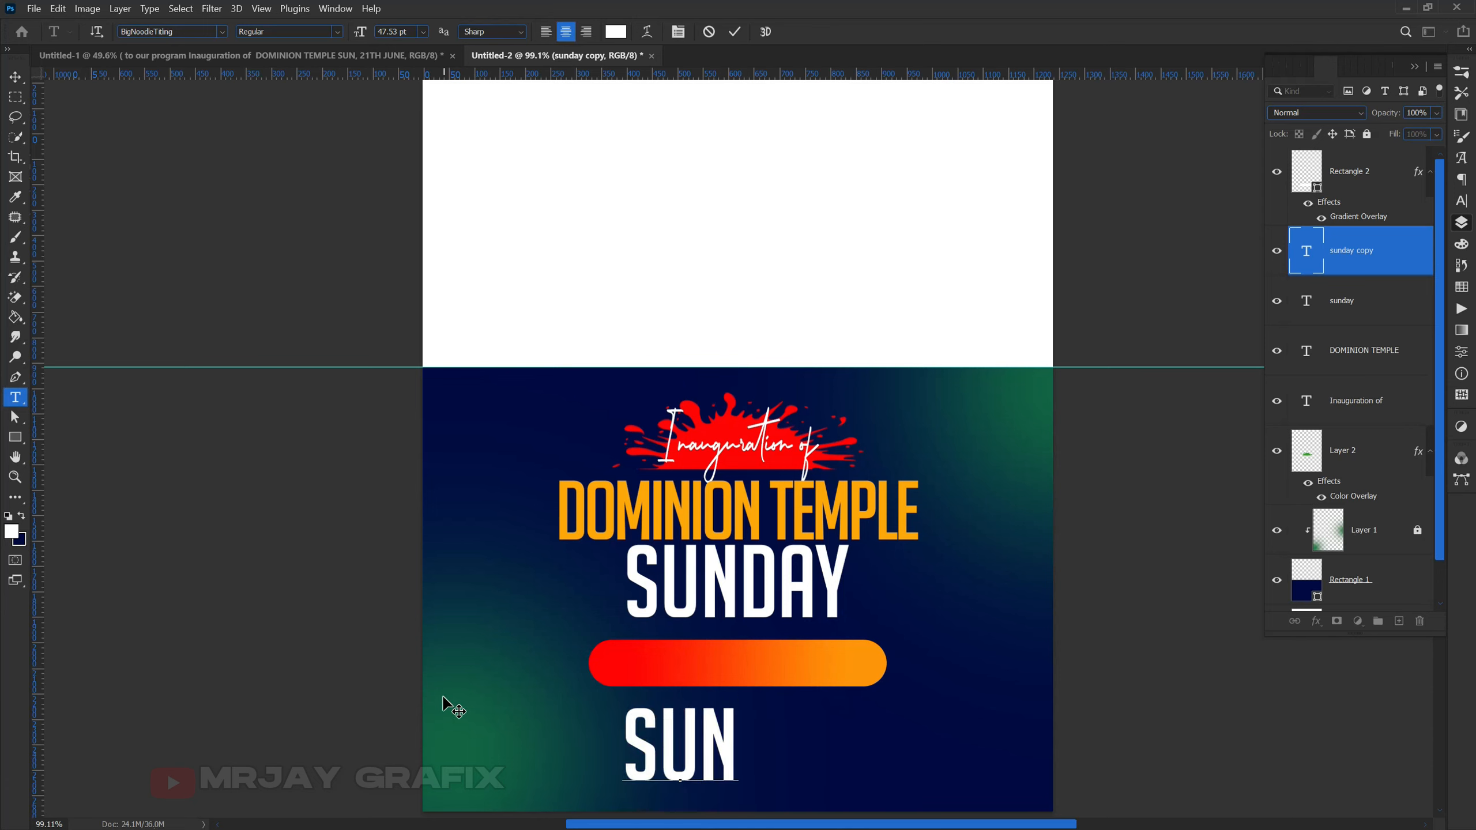
text(.)
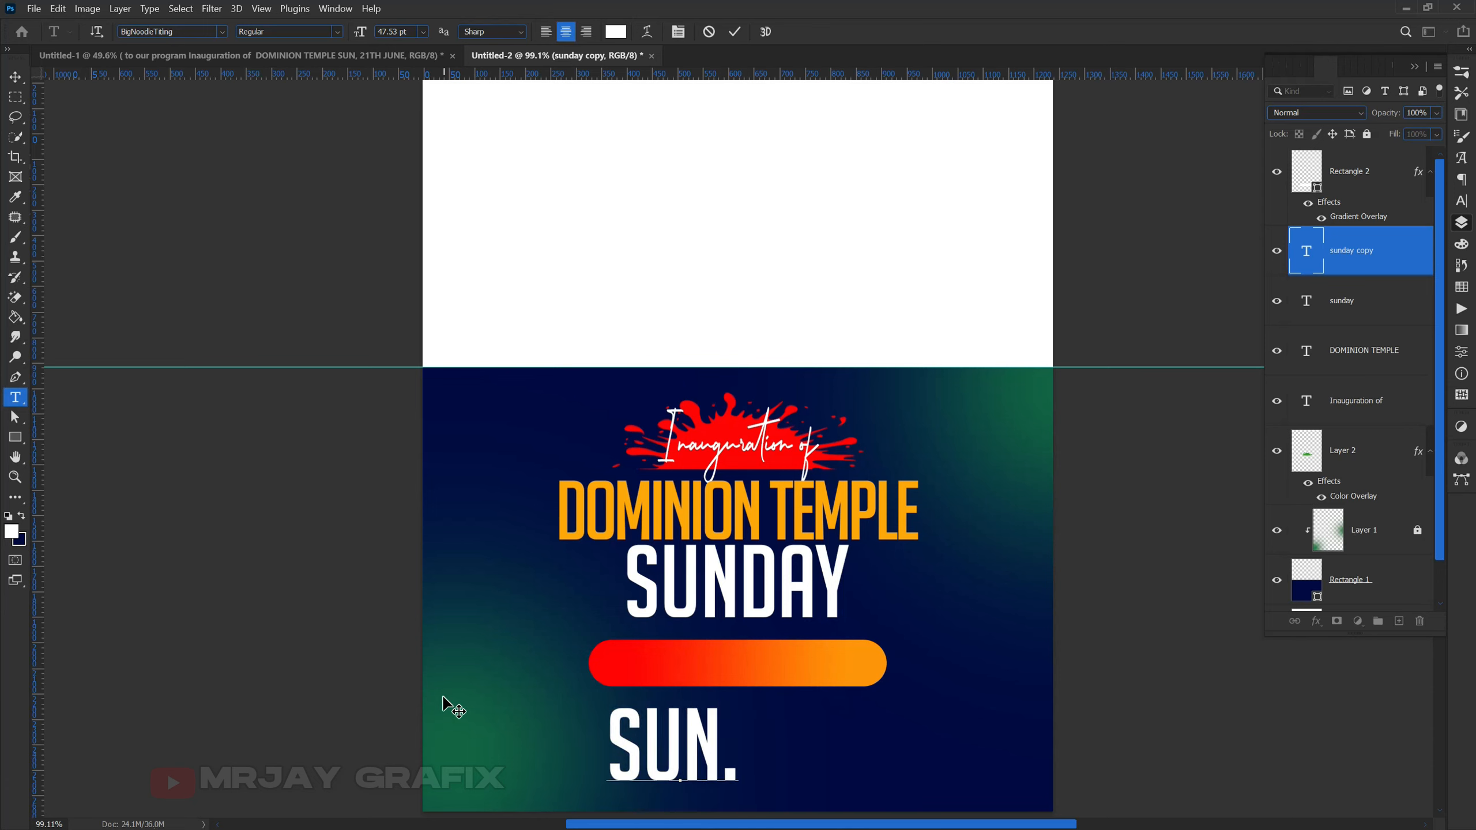
text( 21ST AU)
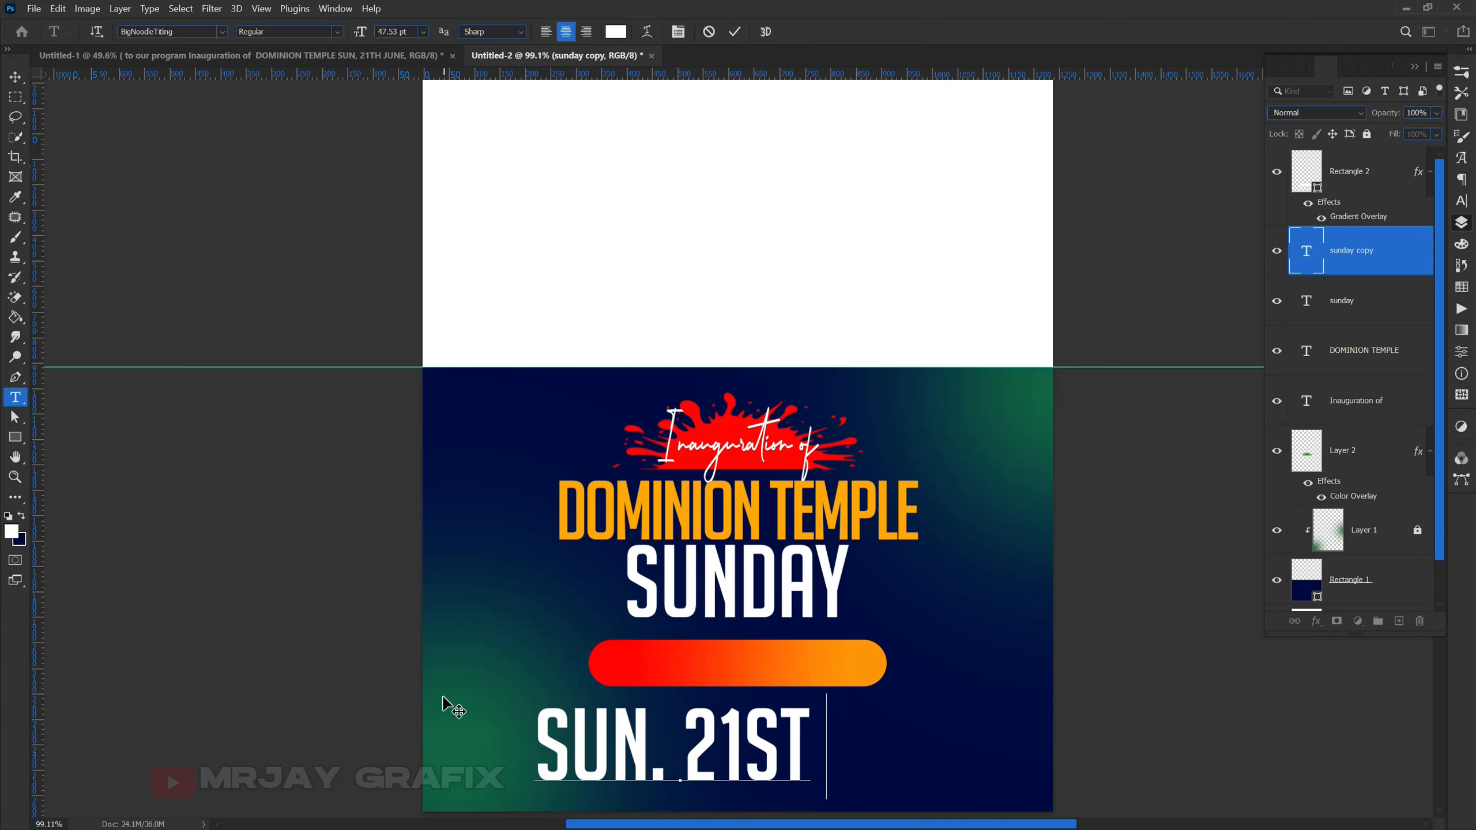
text(G)
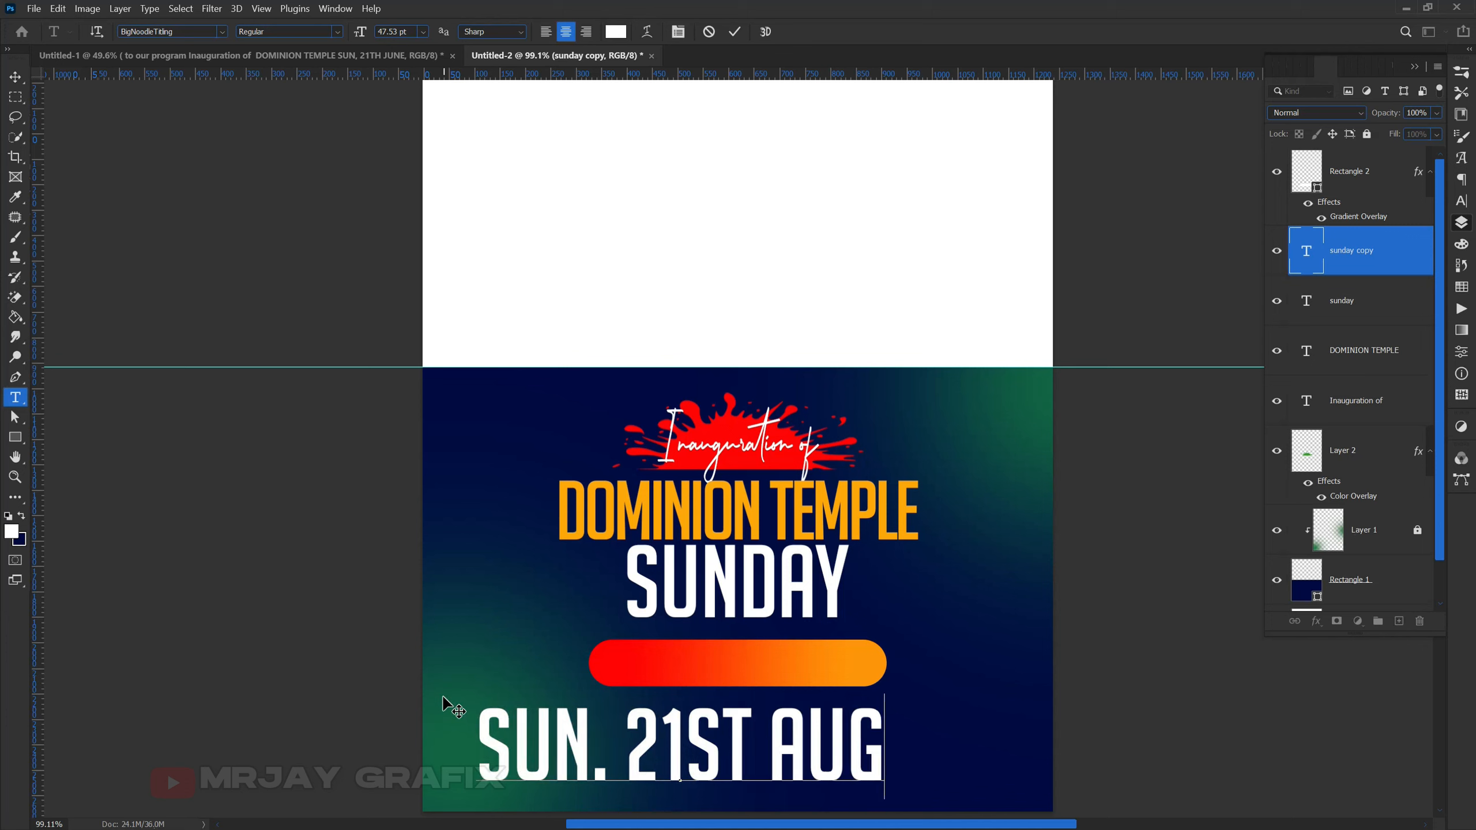
text(UST)
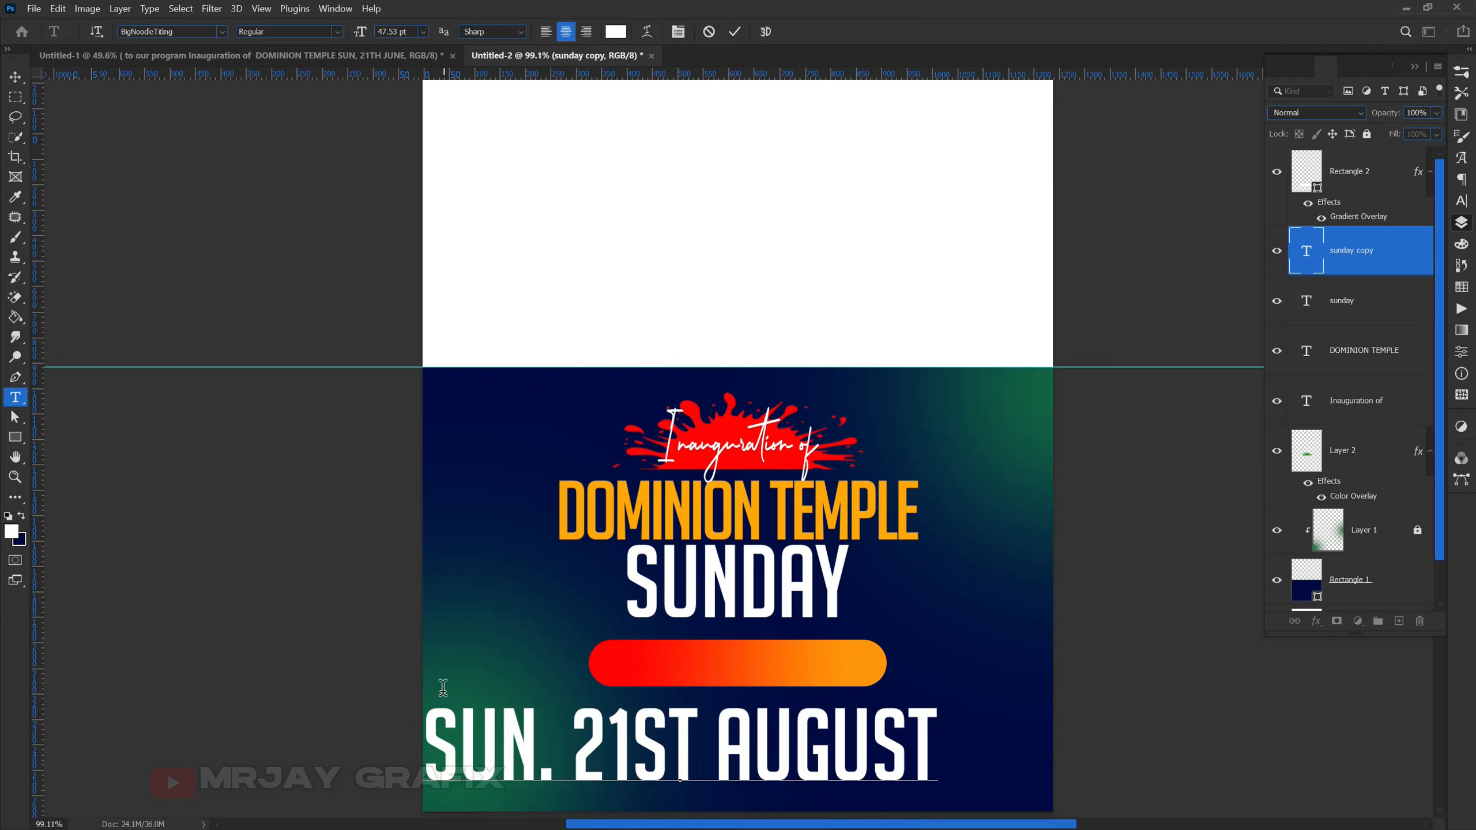
click(116, 528)
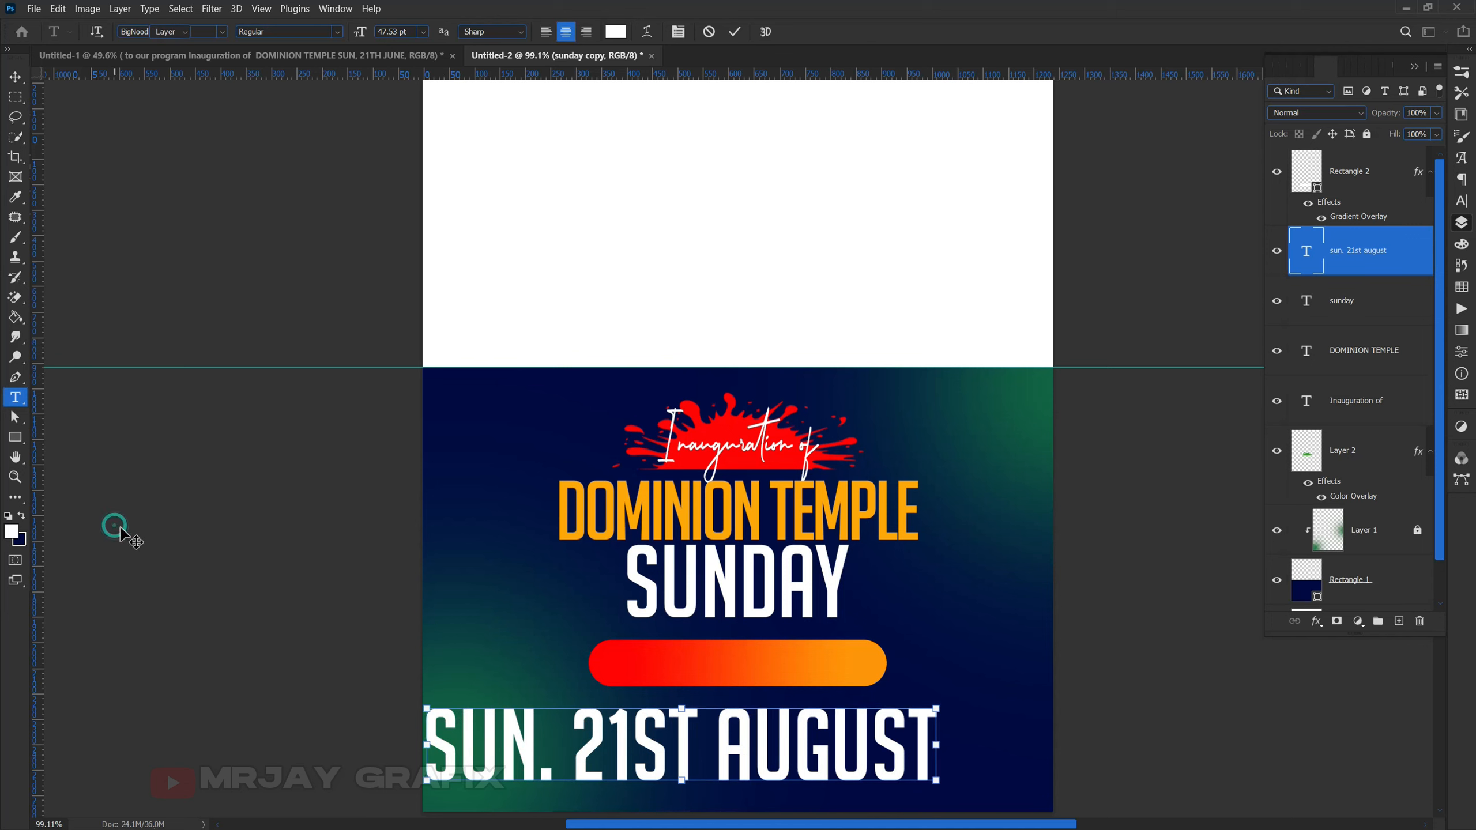
key(v)
drag(503, 727, 561, 655)
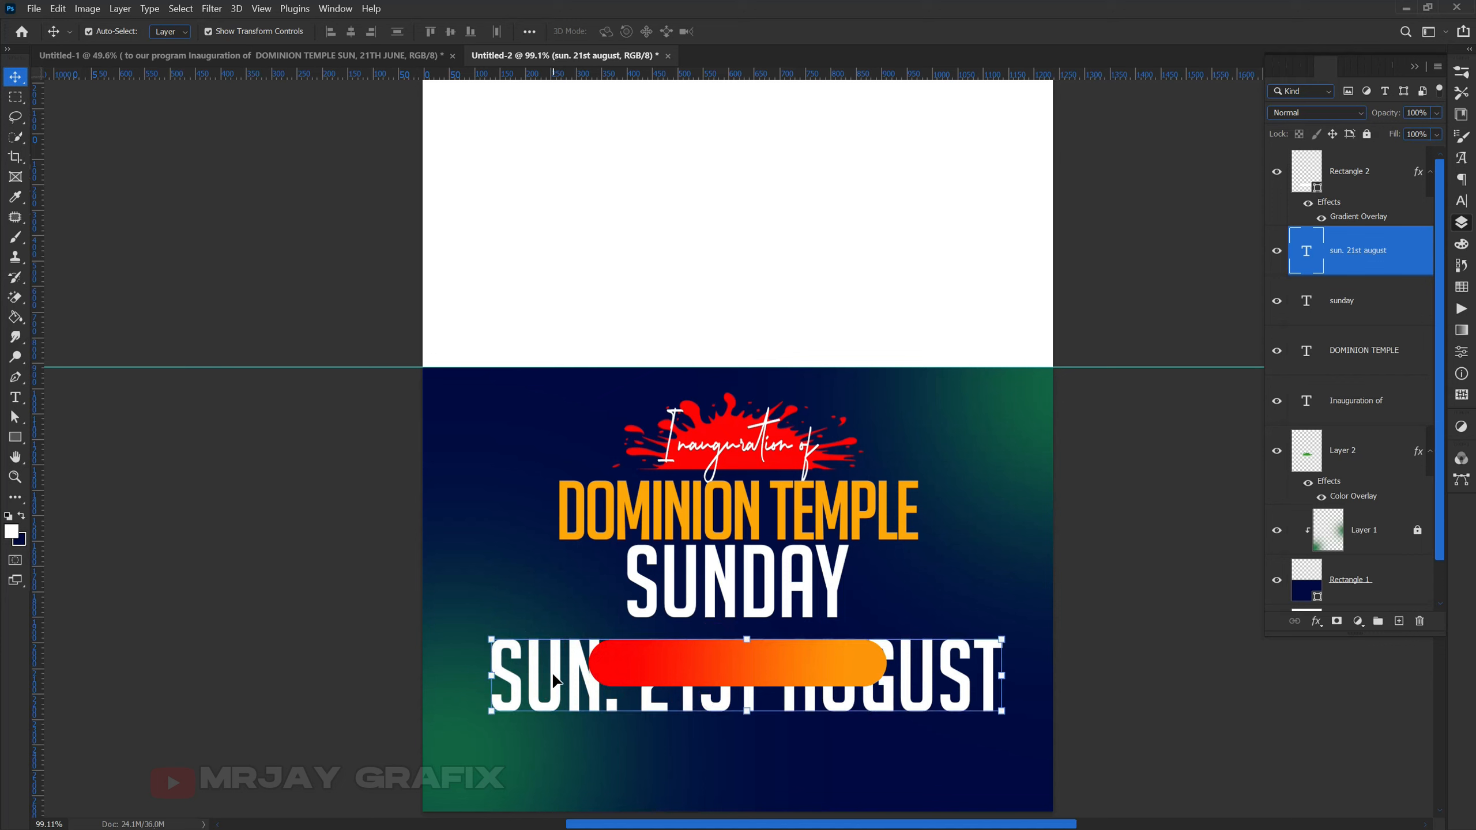
- Bring the date text in front of the pill and shrink it to about 74%
key(ctrl+])
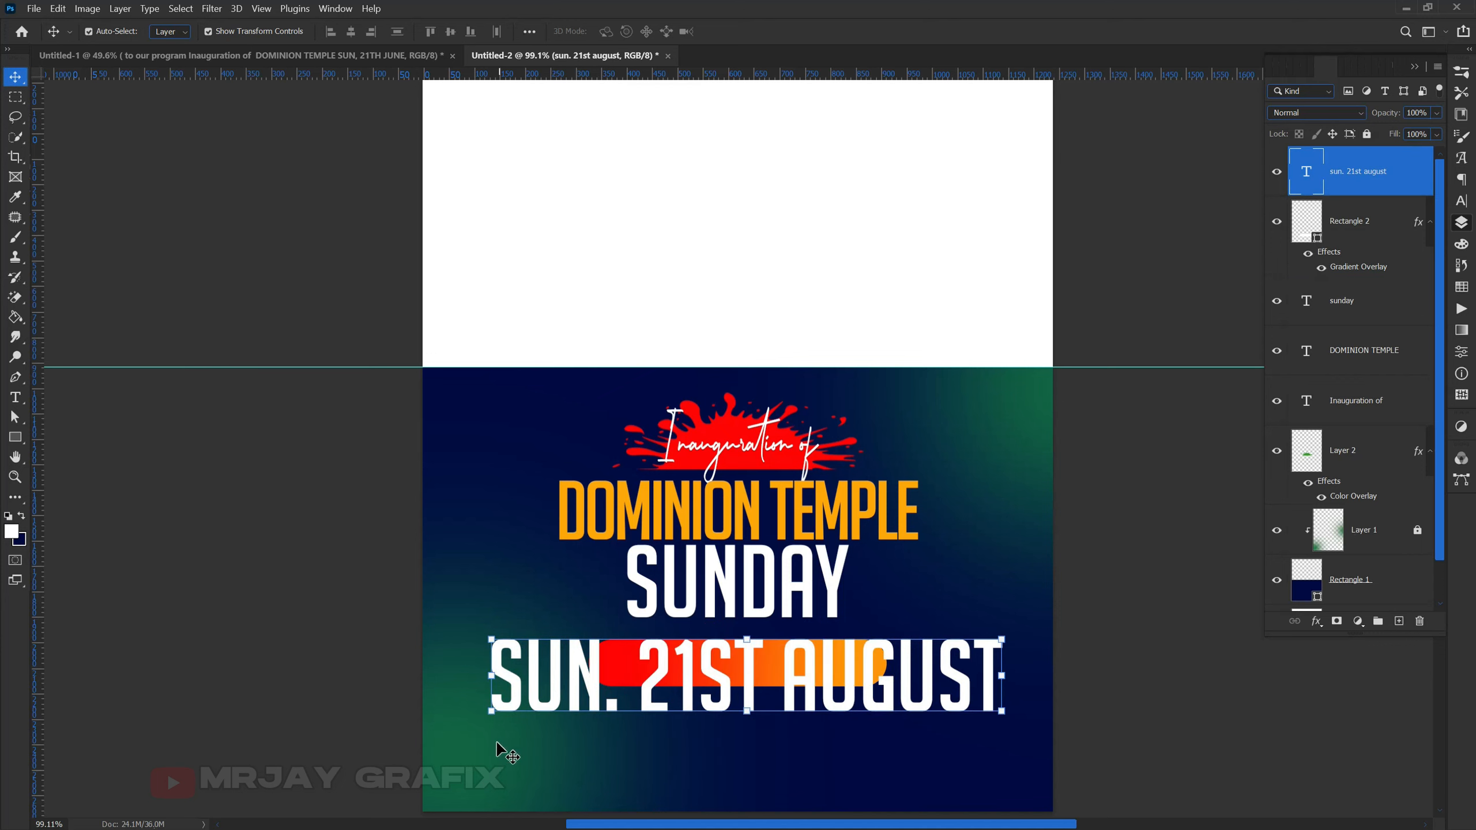
key(ctrl+t)
drag(488, 712, 668, 669)
key(Return)
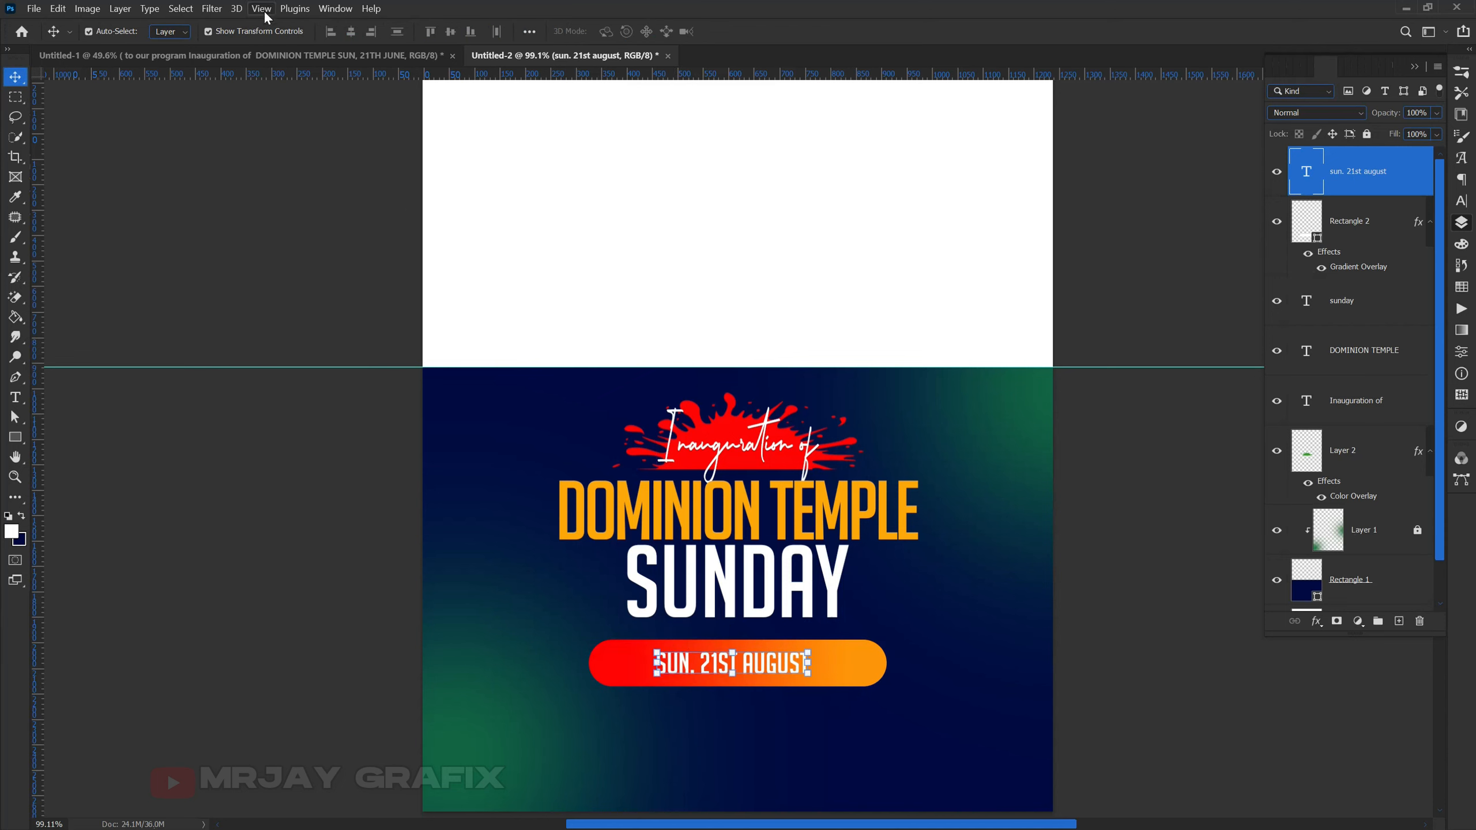
- Set the date text's font to Montserrat ExtraBold
click(1462, 203)
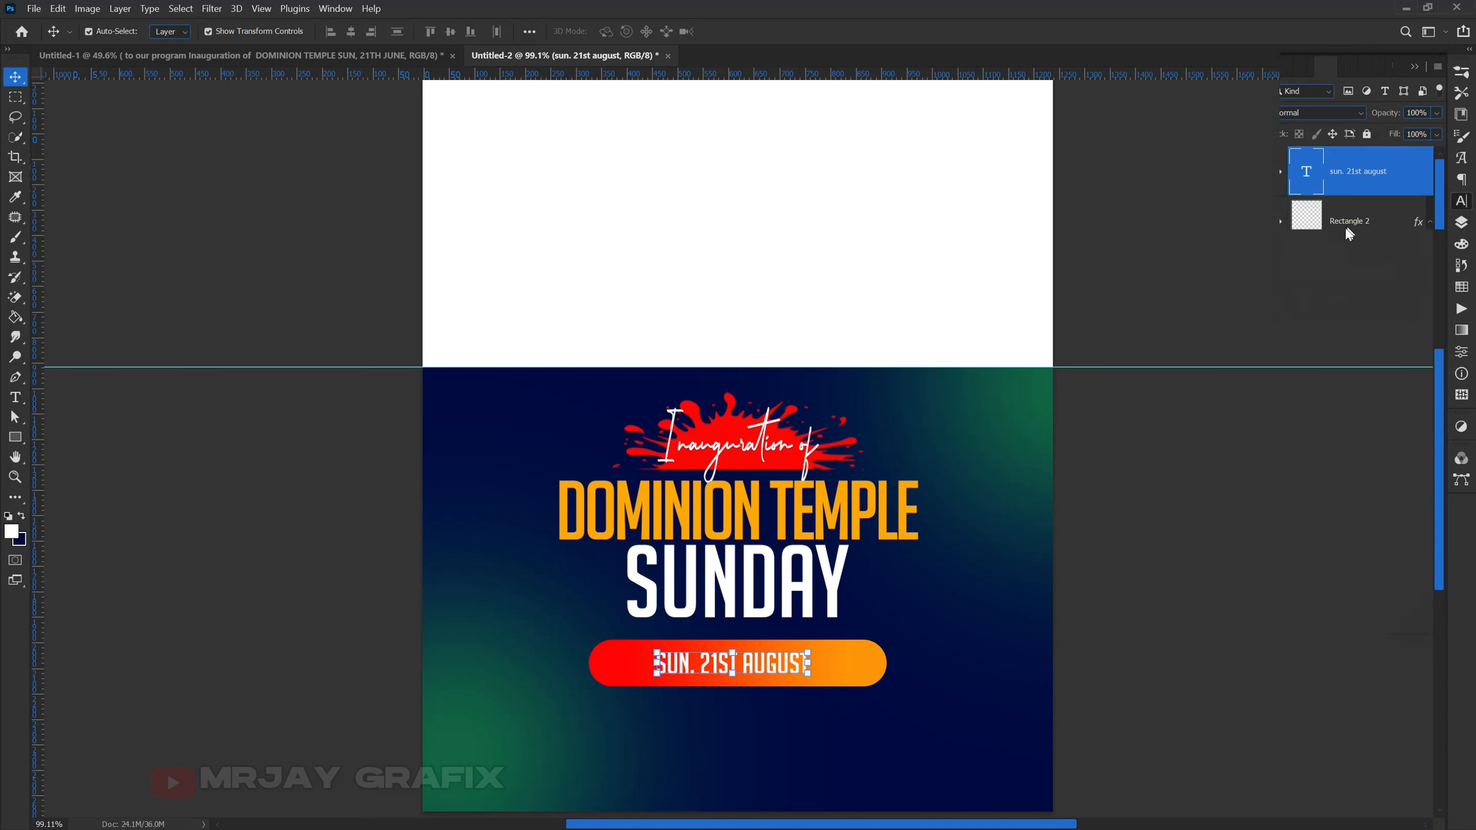
click(1325, 94)
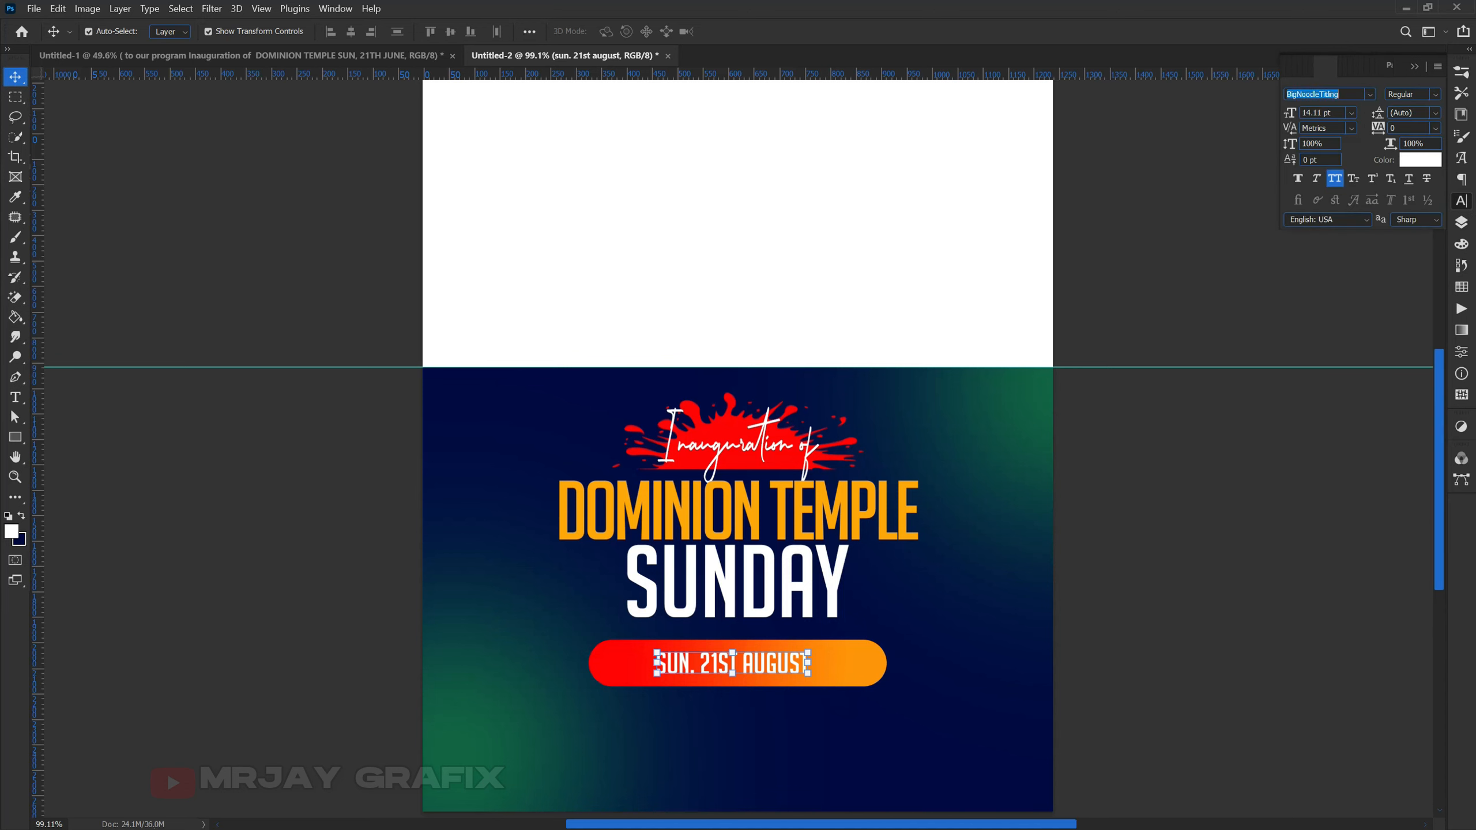
text(monts)
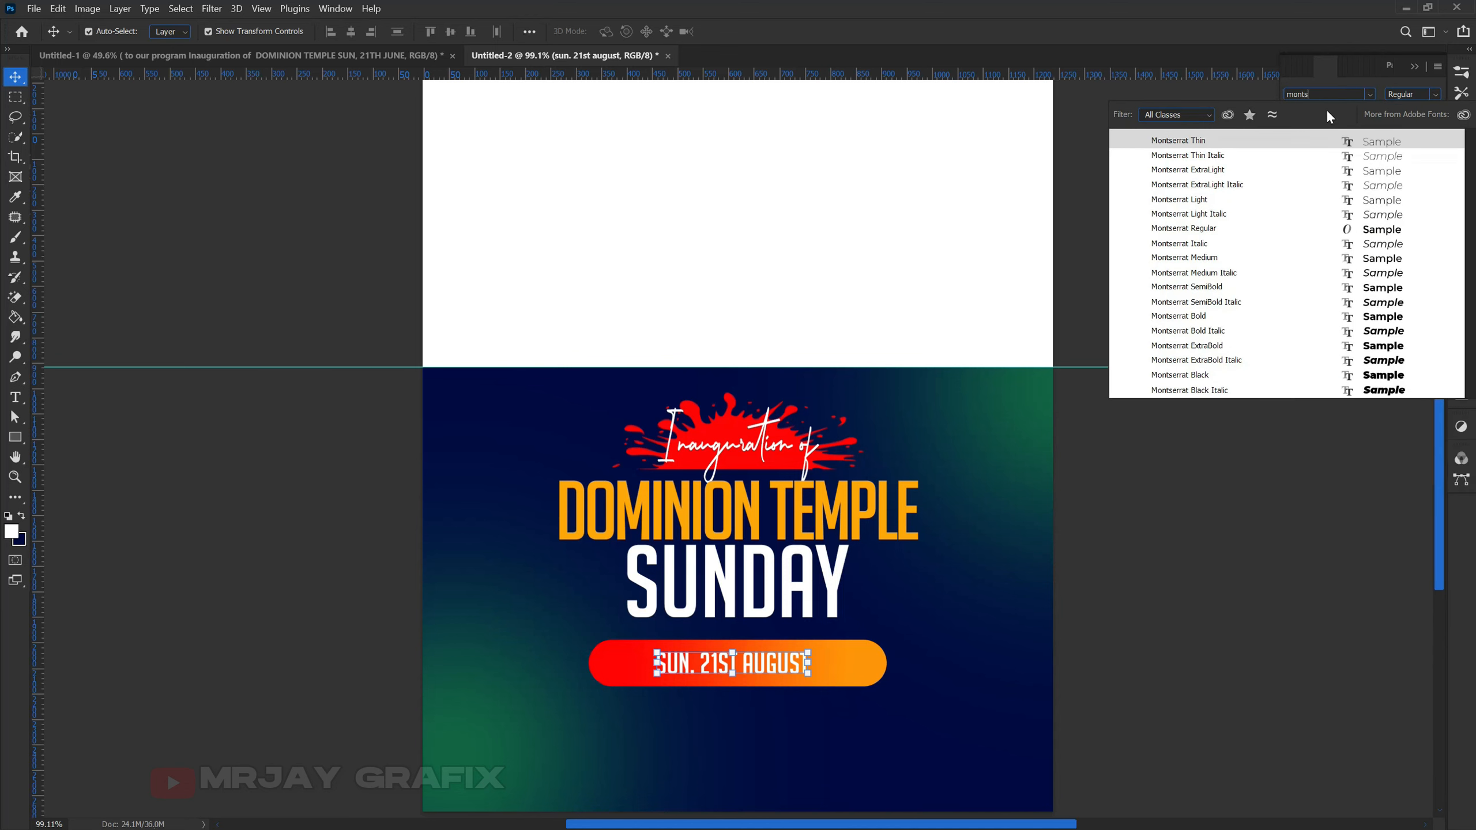
key(Return)
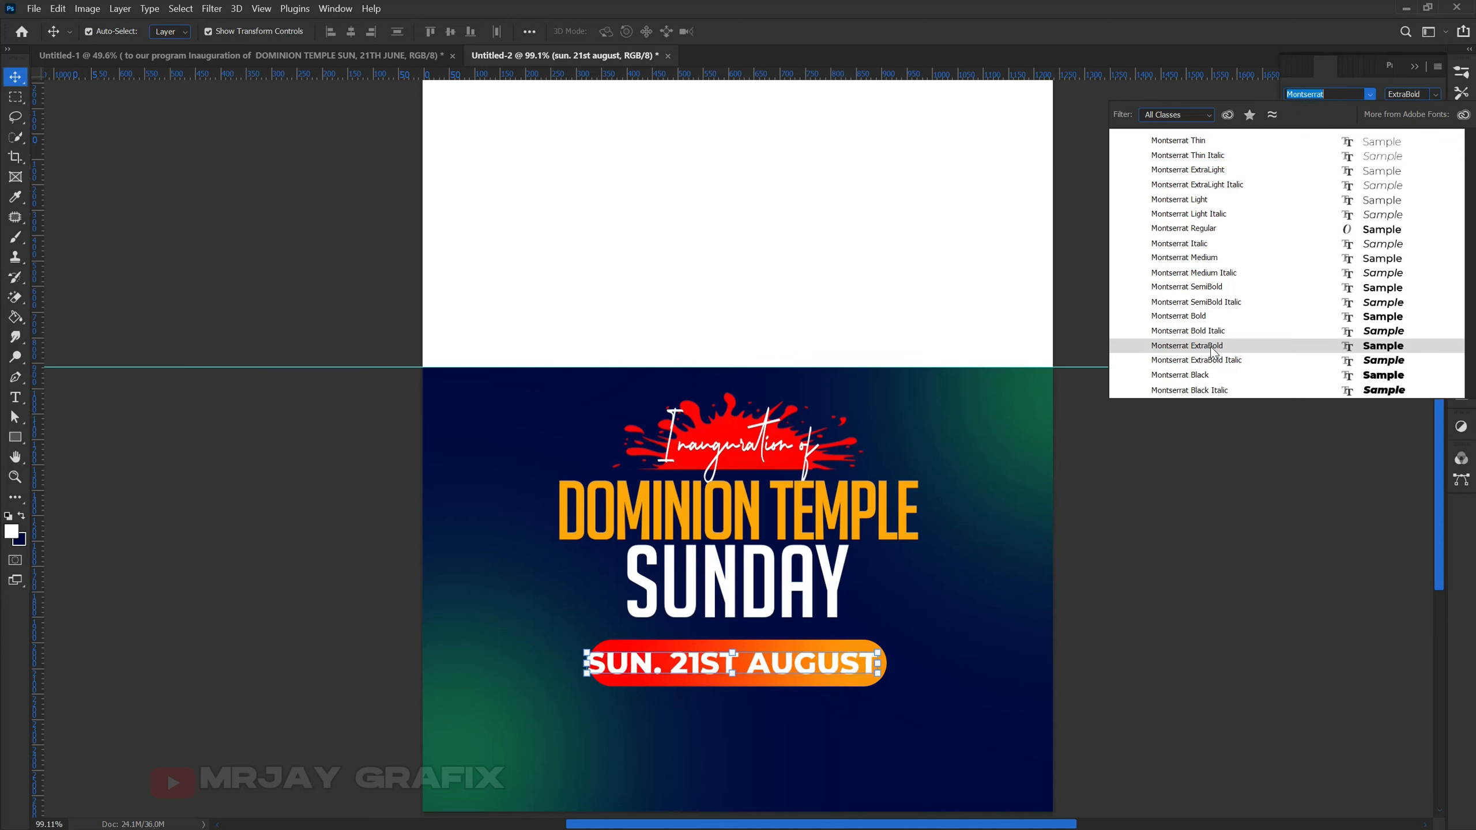
click(1208, 351)
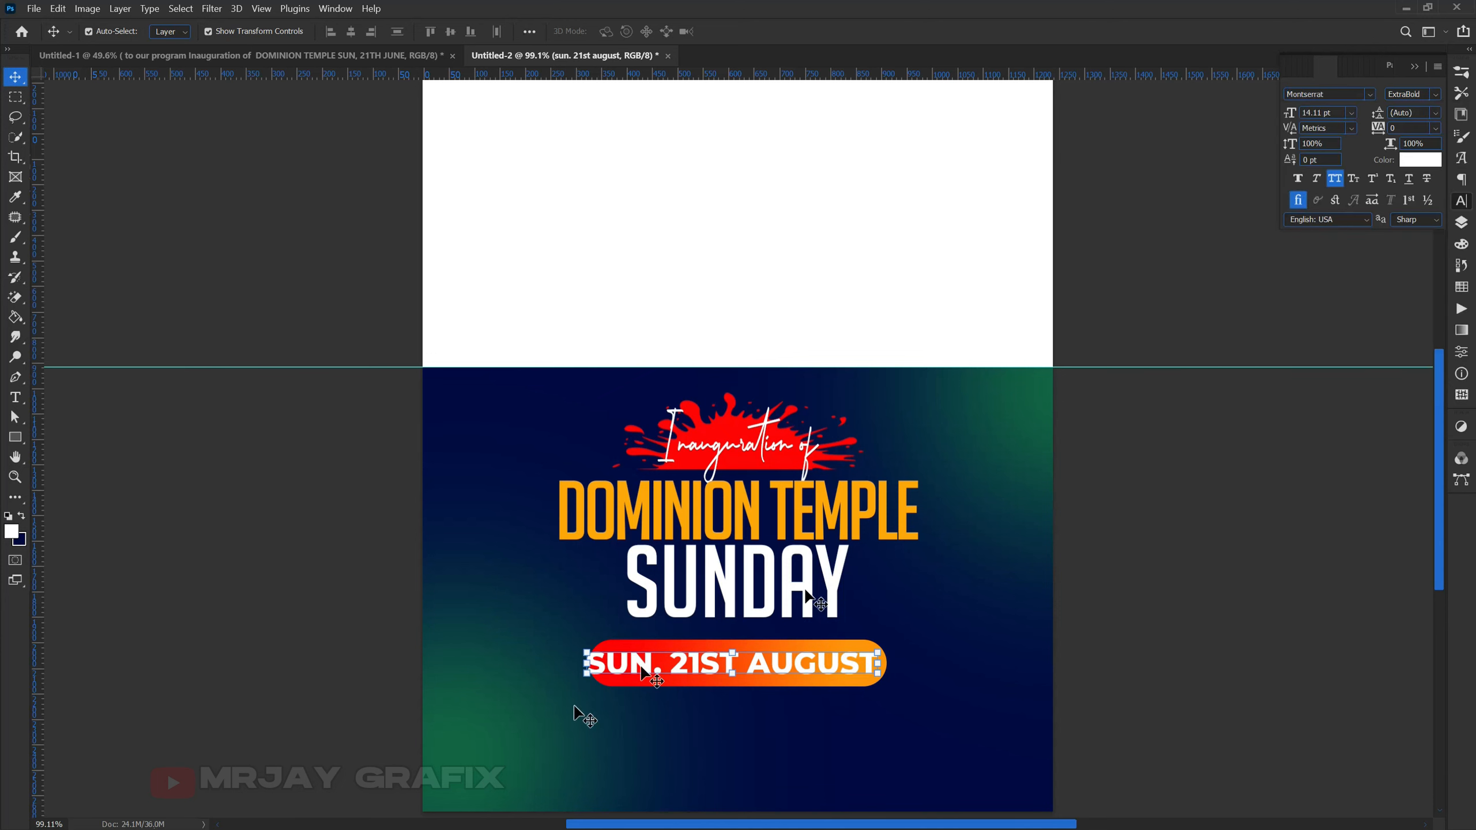
- Scale the date text down to 84.36% so it fits inside the pill
key(ctrl+t)
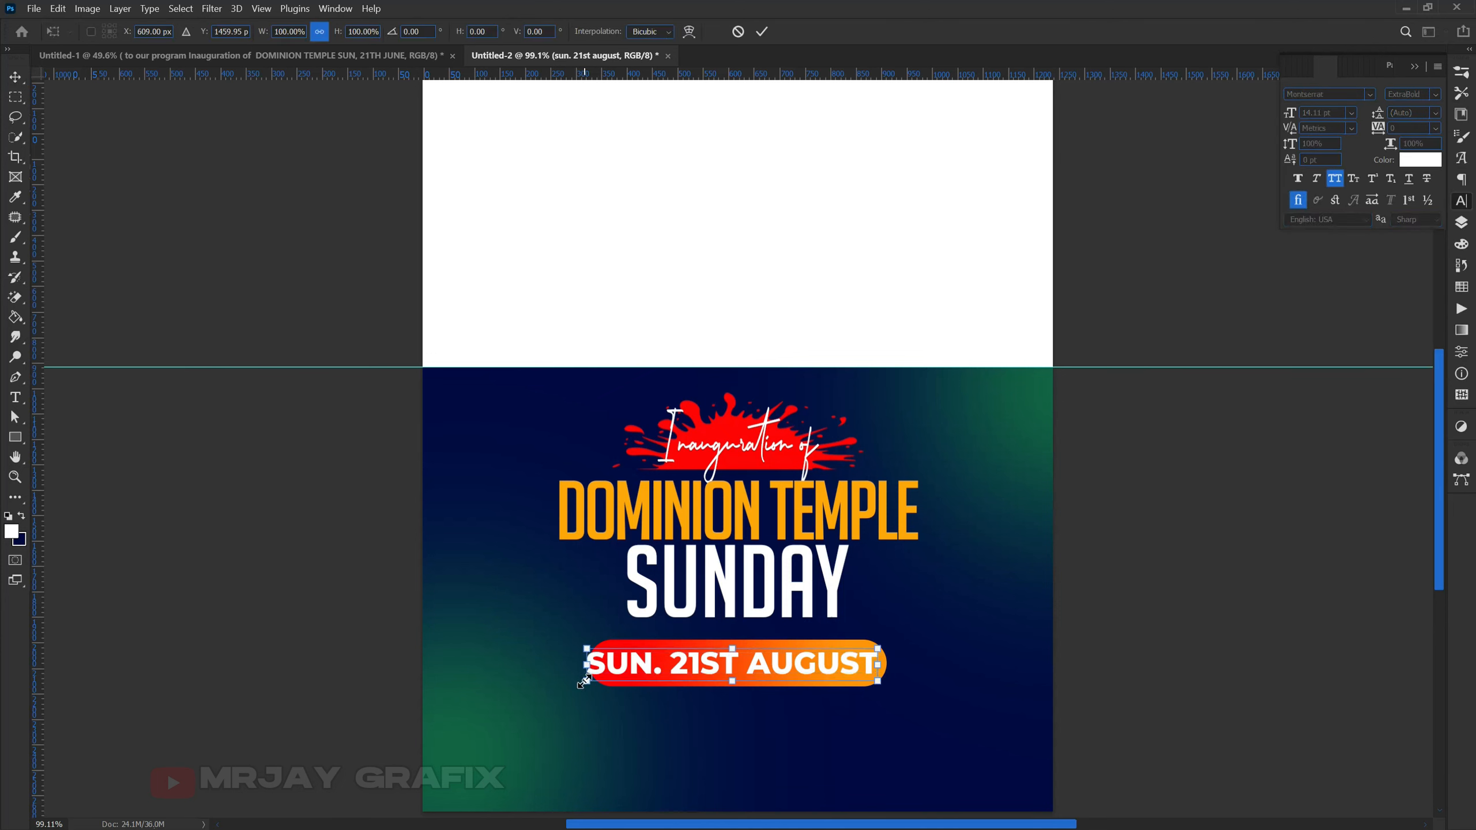
drag(583, 682, 605, 674)
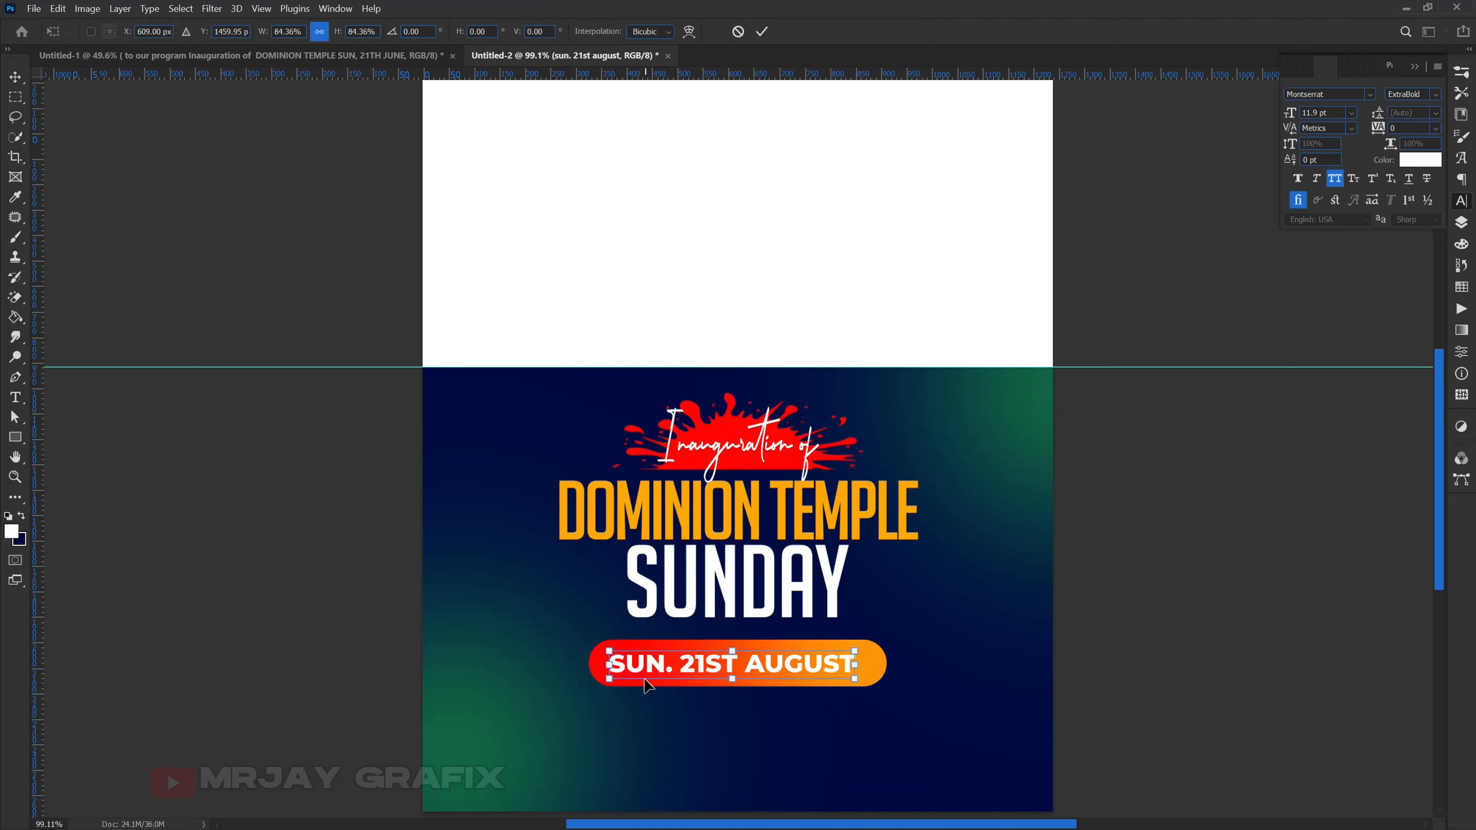
key(Return)
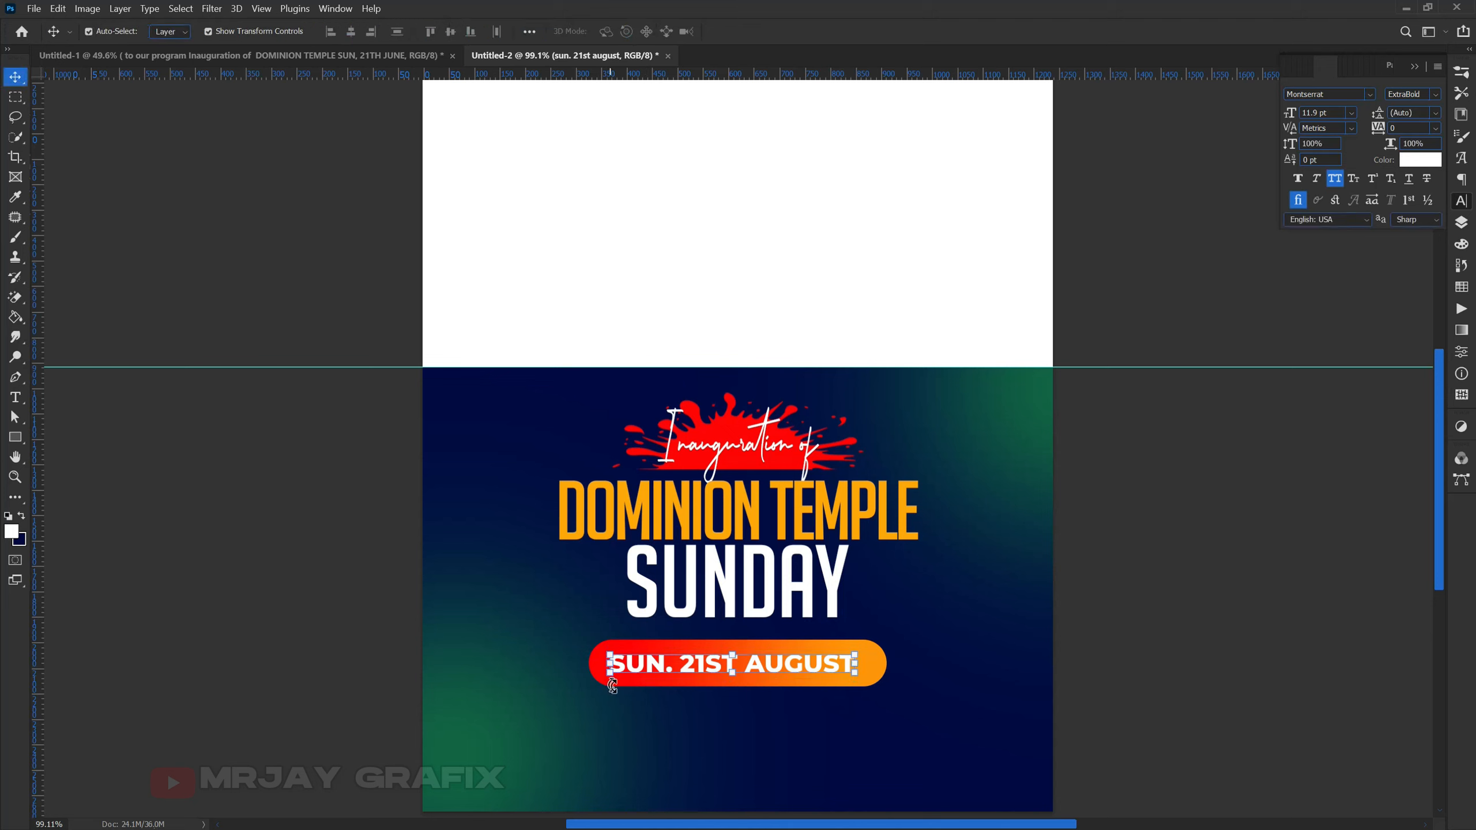
- Select only 'SUN.' in the date and set it to Montserrat SemiBold
double_click(668, 663)
click(668, 663)
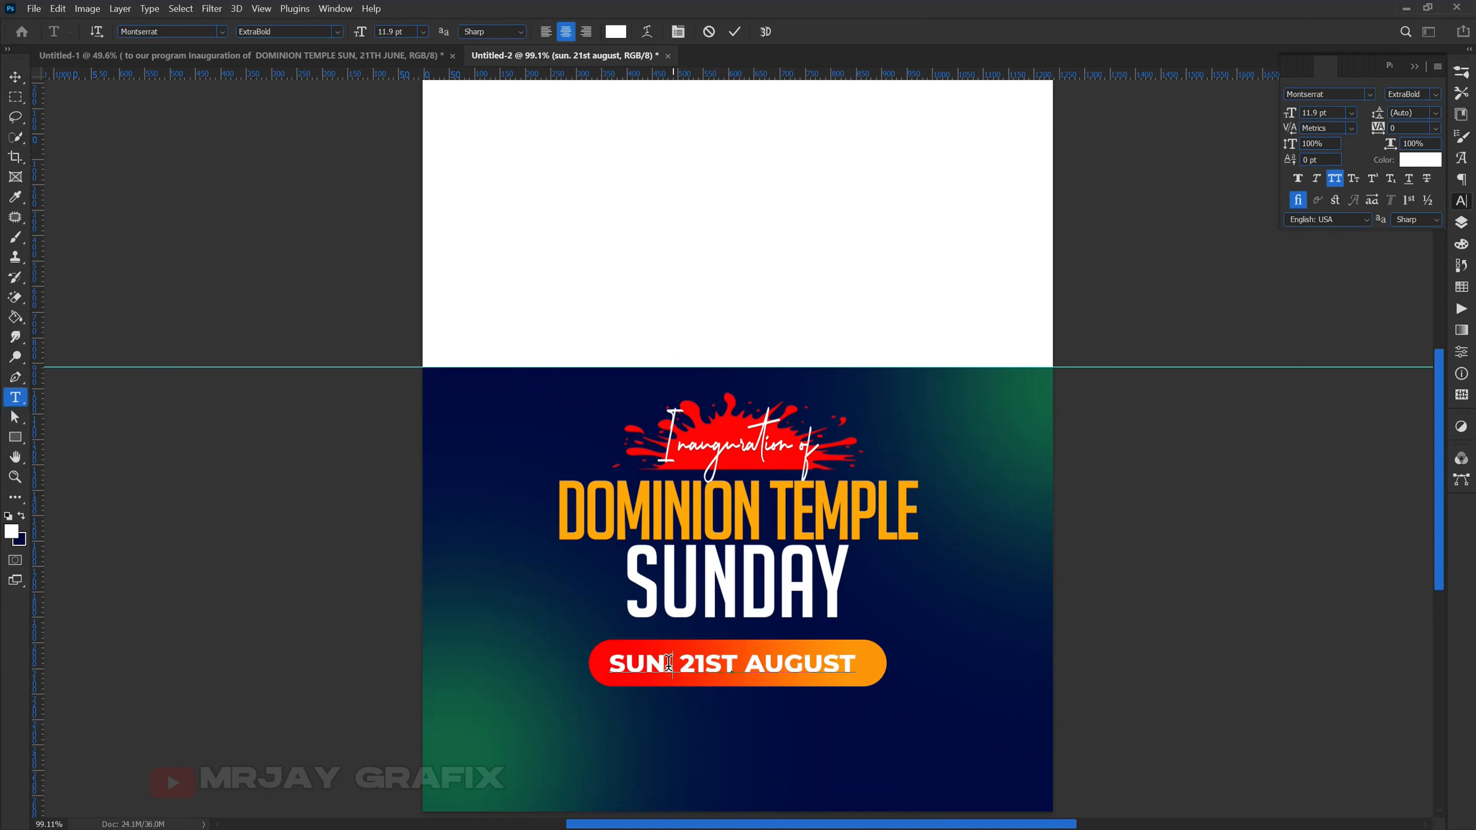
drag(673, 663, 520, 669)
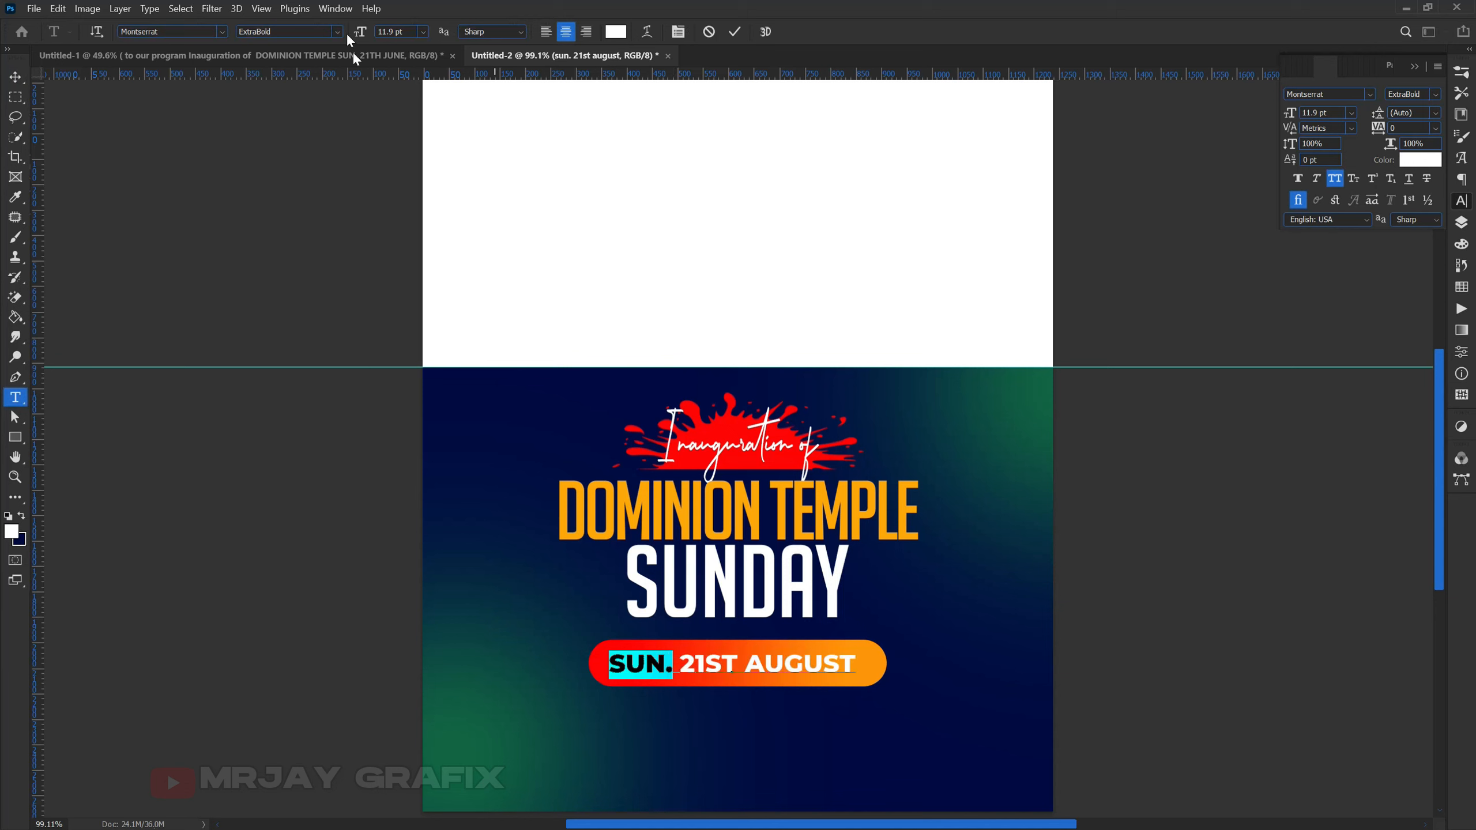
click(208, 30)
click(338, 32)
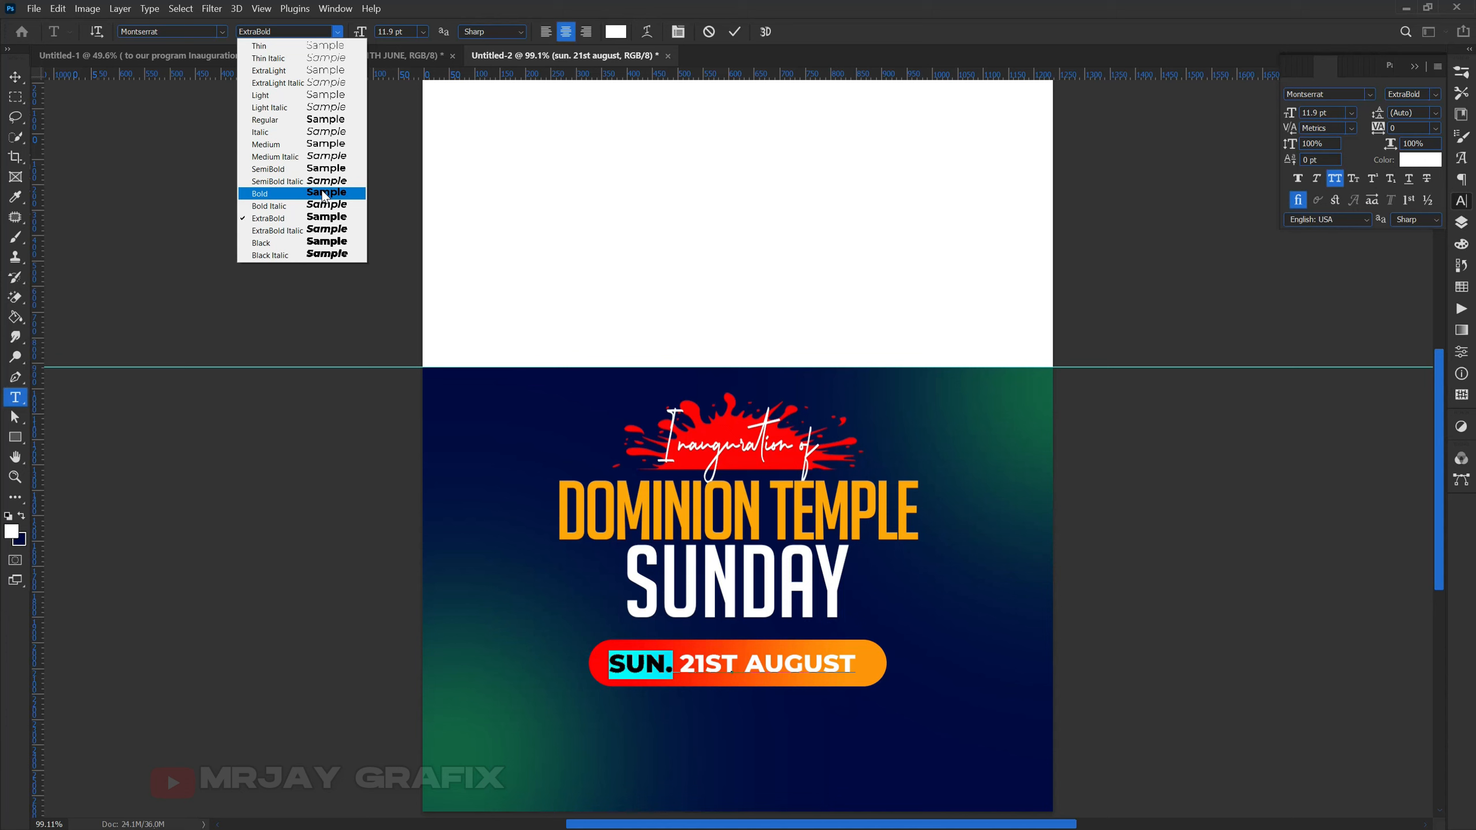
click(315, 173)
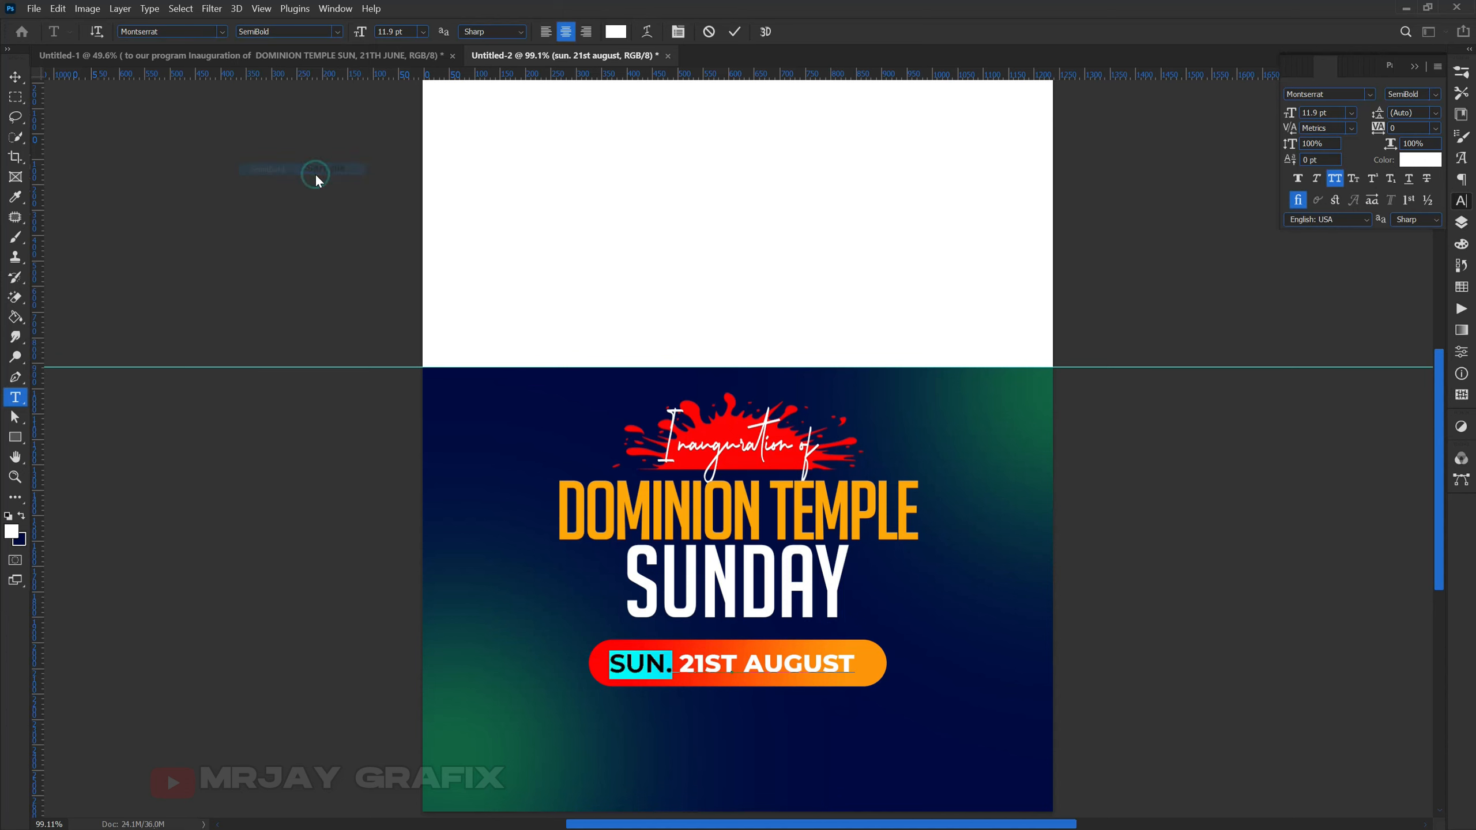
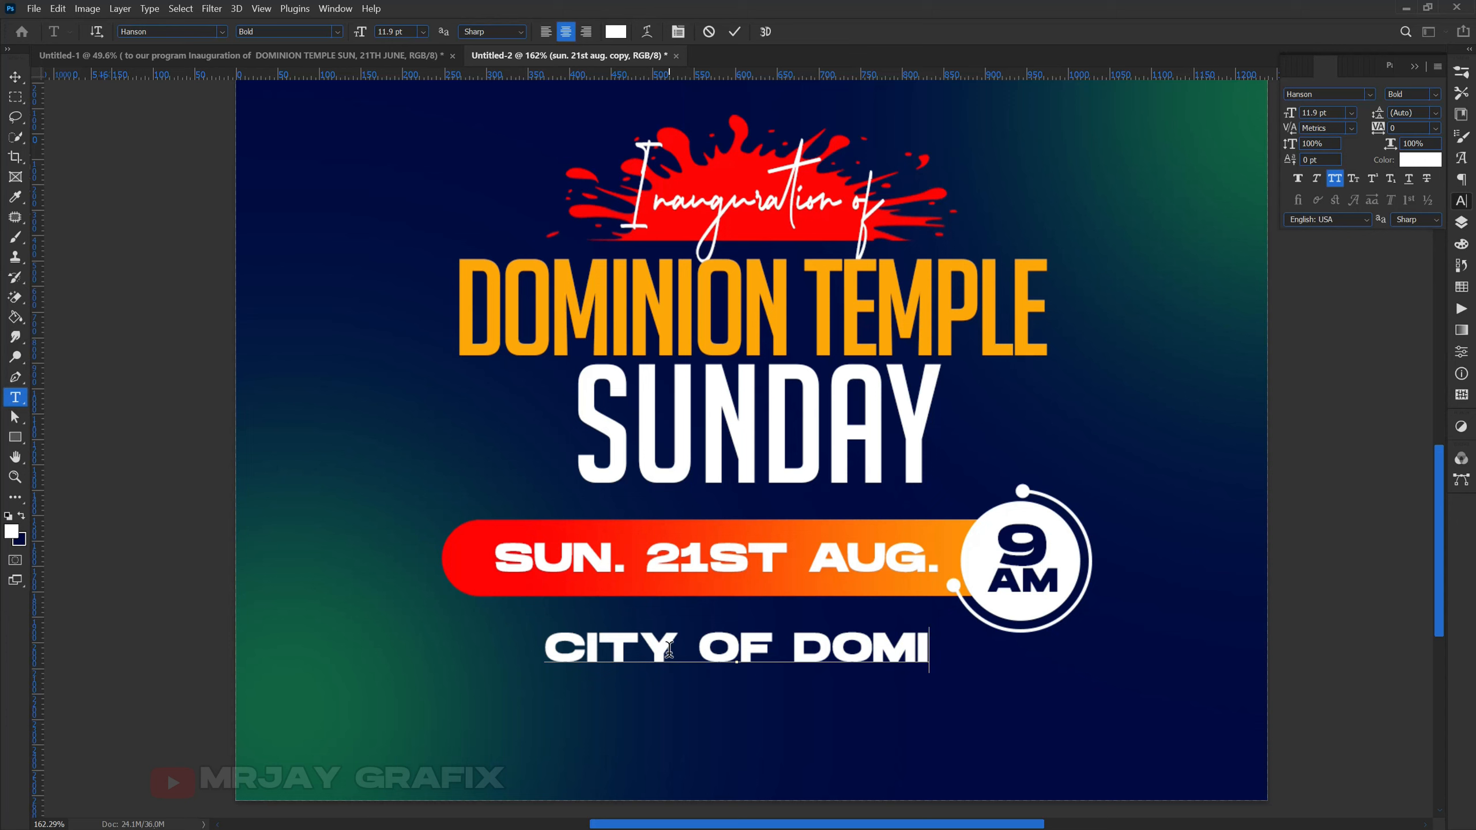
- Finish the venue text as 'CITY OF DOMINION' with 'ABREPO JUNCTION, AYITEY ALIGNMENT' on a second line
text(NIO)
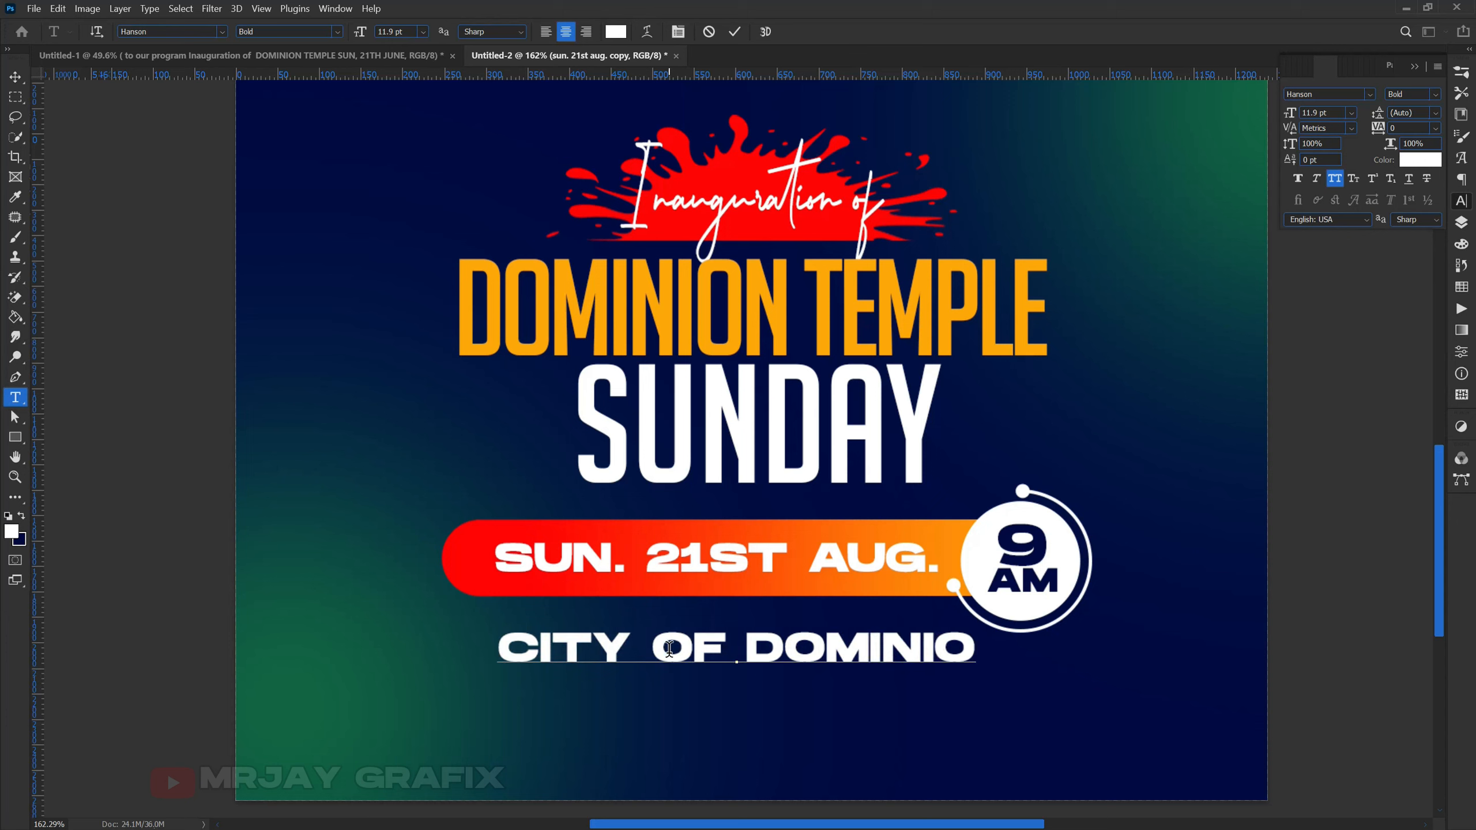
text(N)
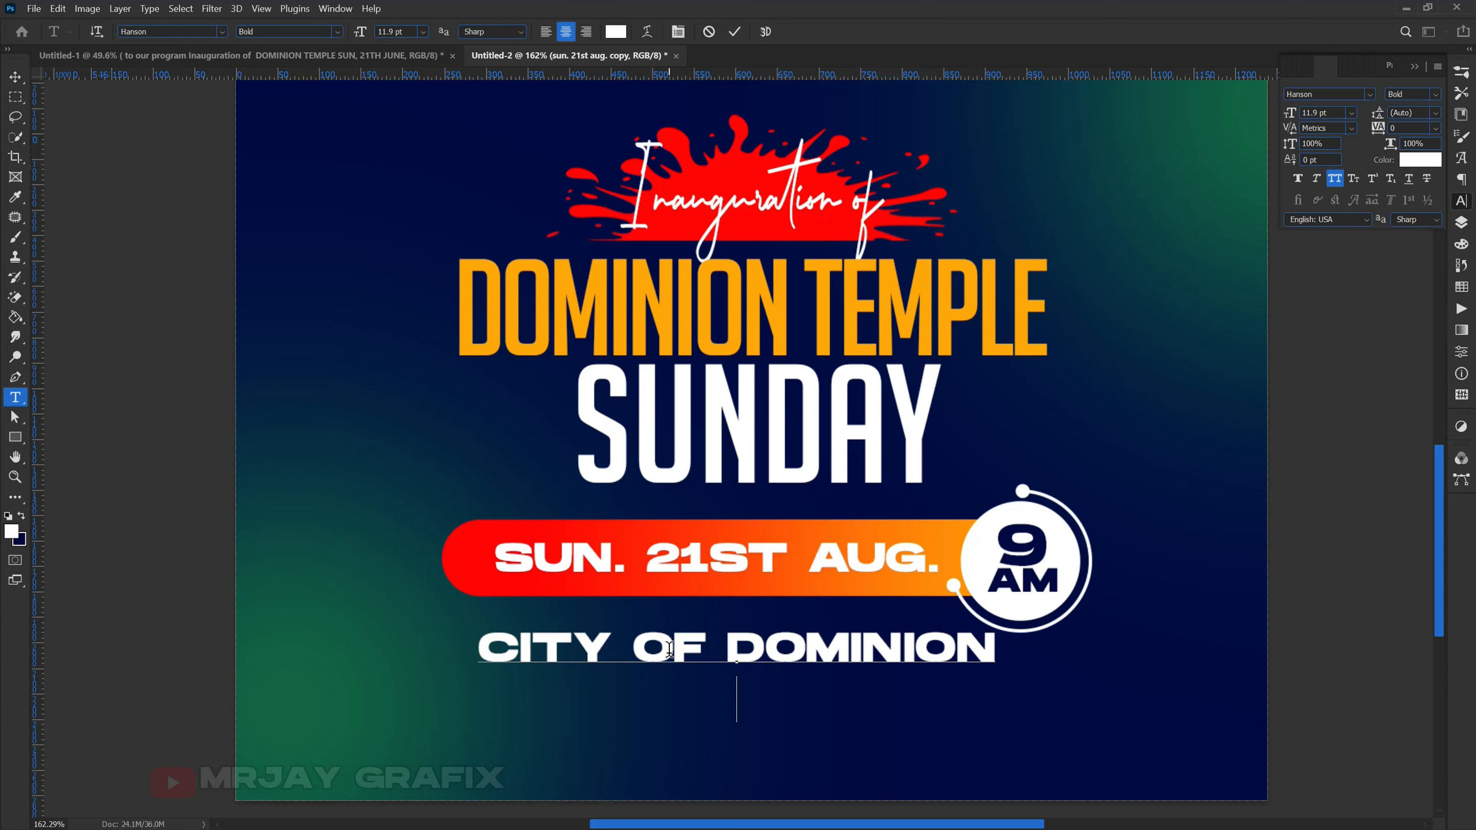
text(ABREP)
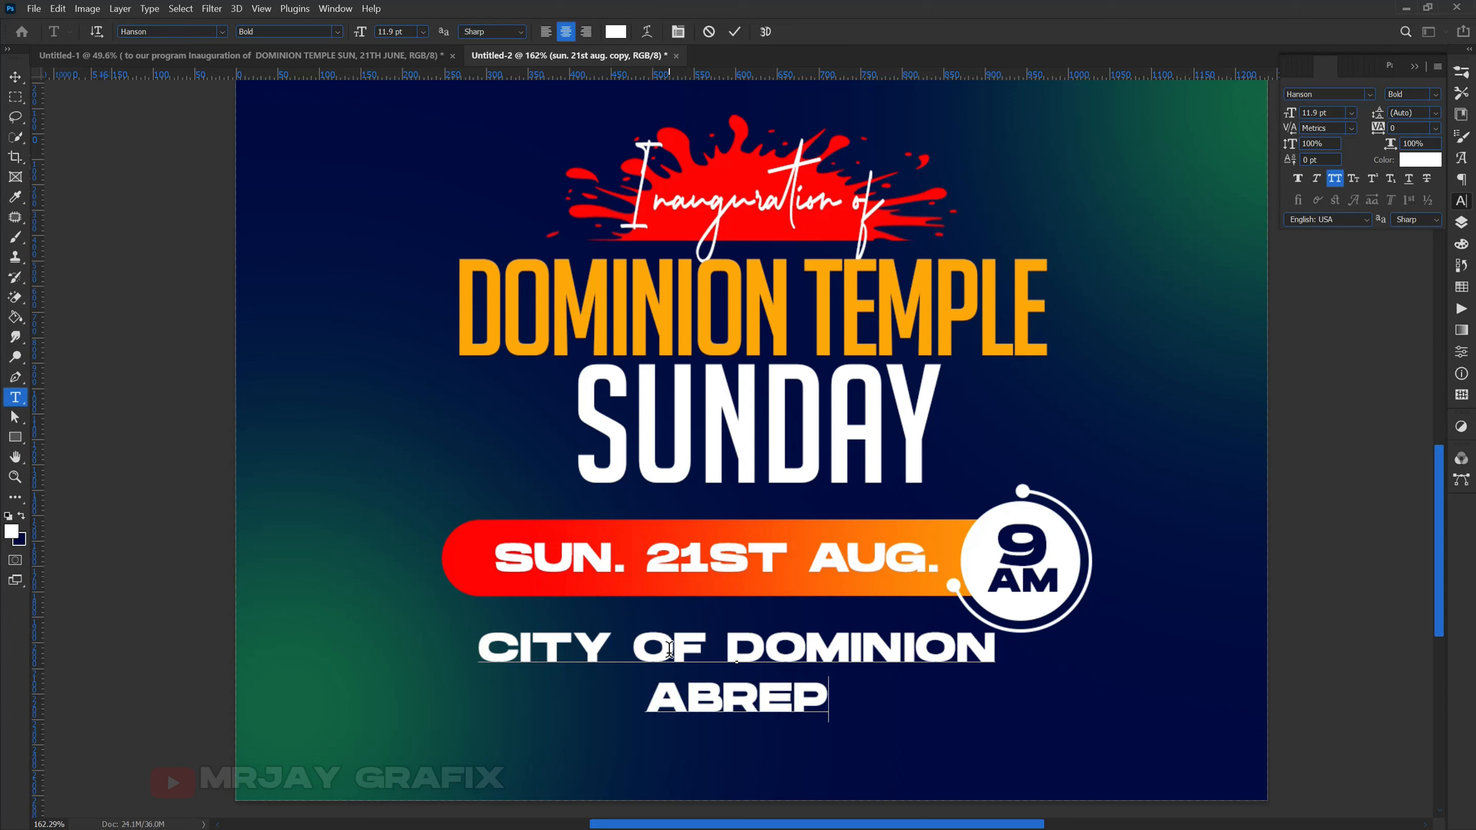
text(O J)
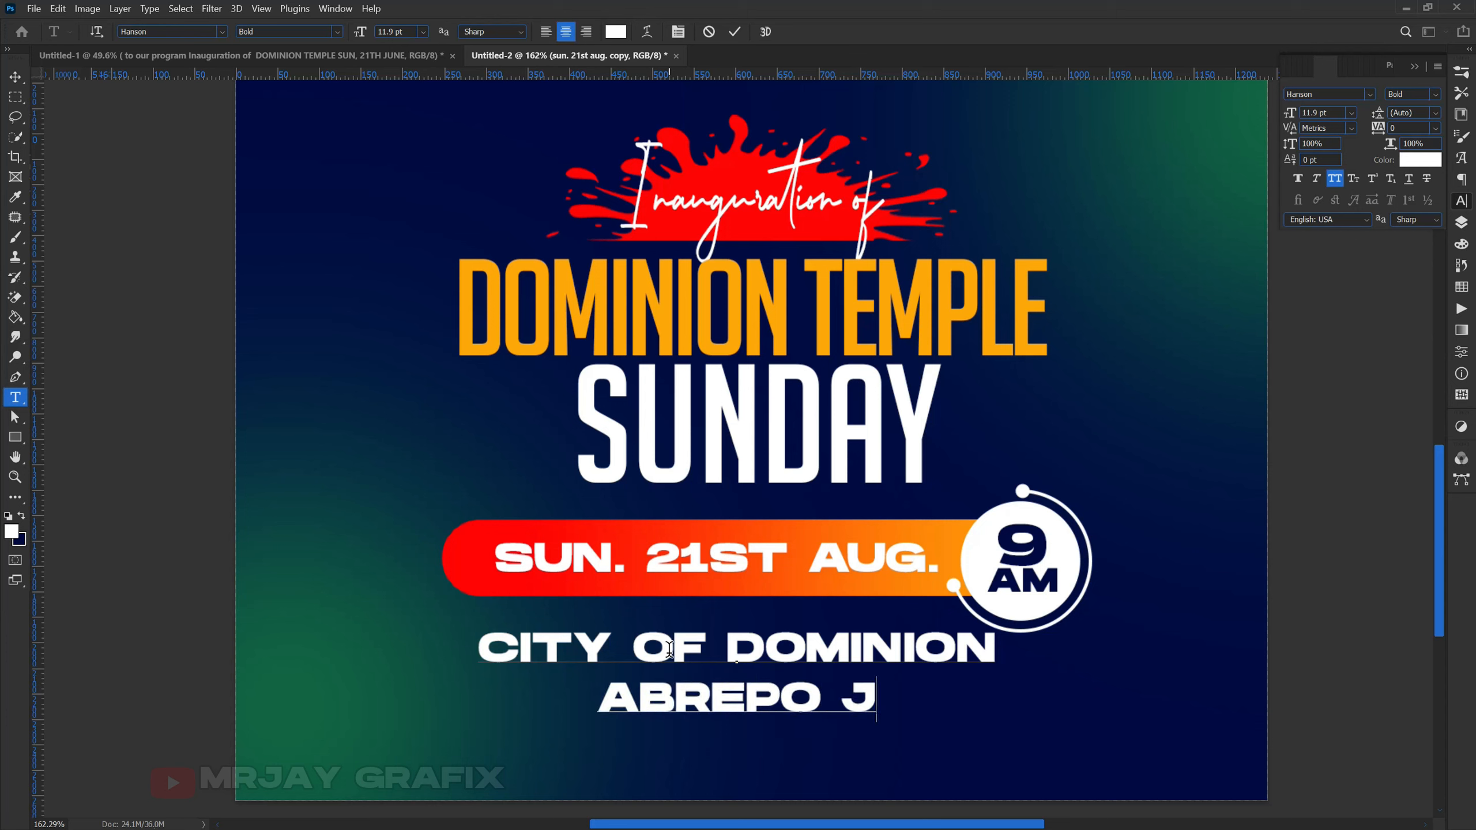
text(UNCTION)
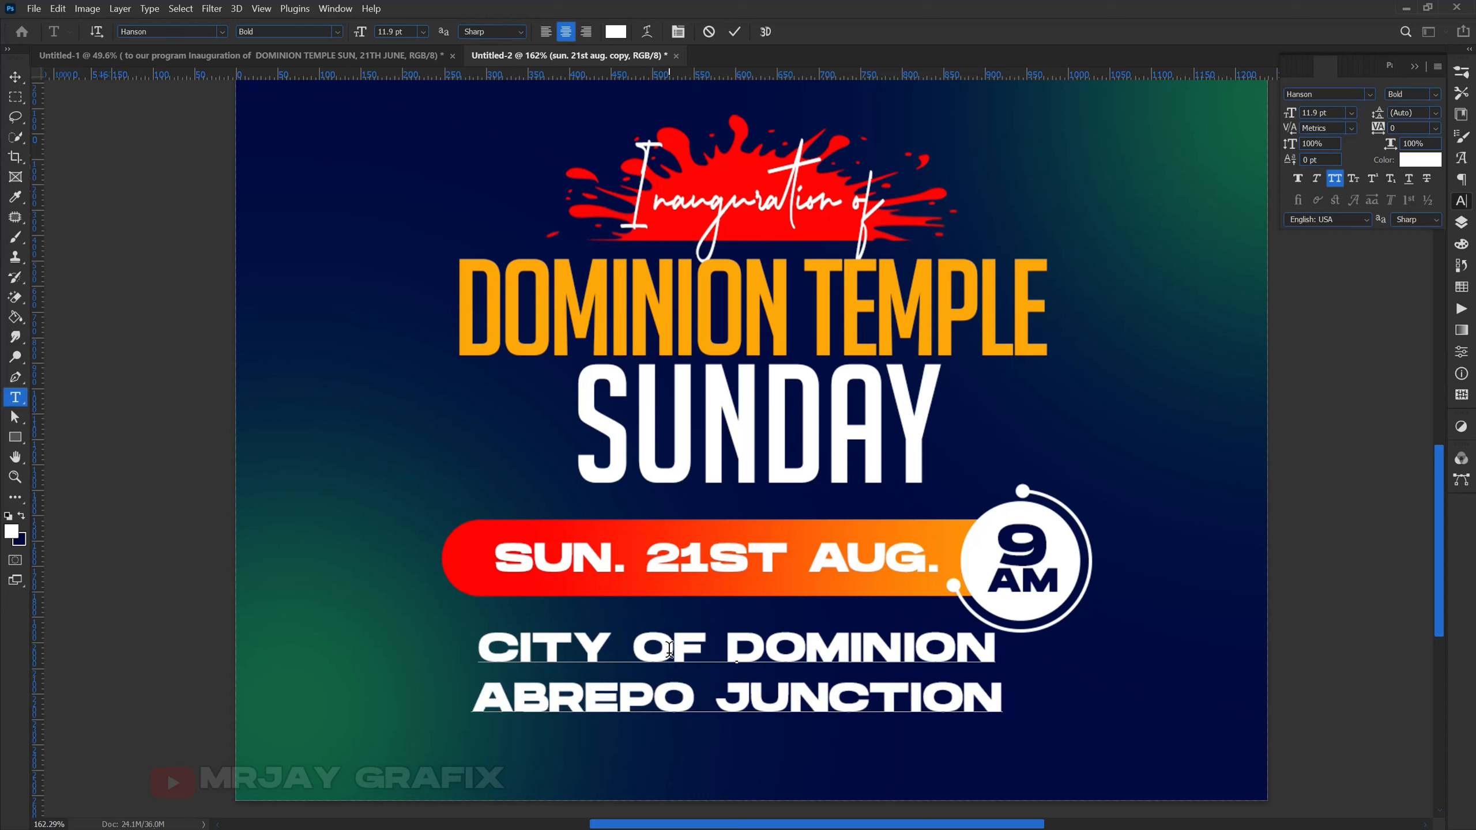
text(, )
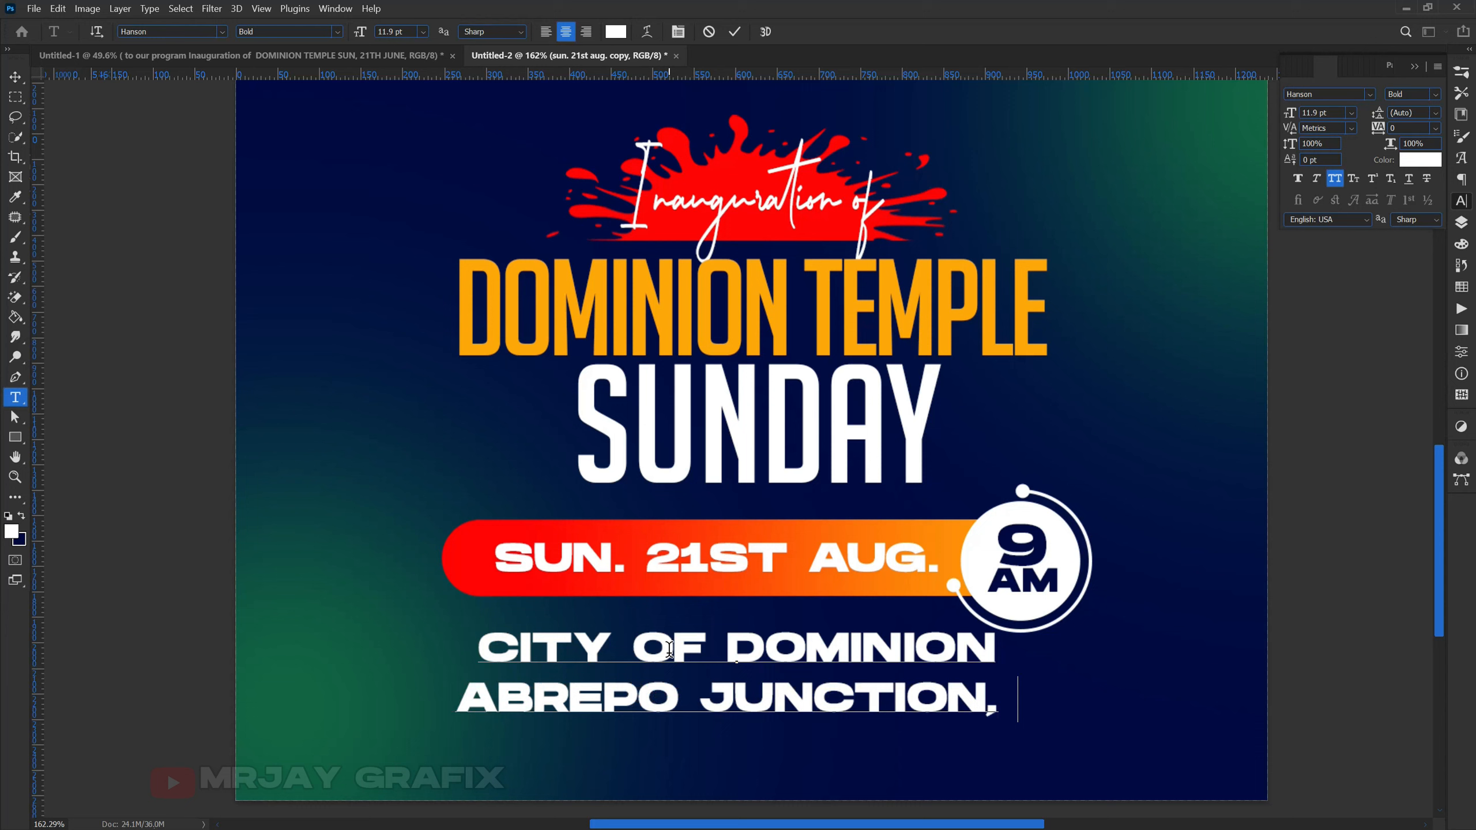
text(AYI)
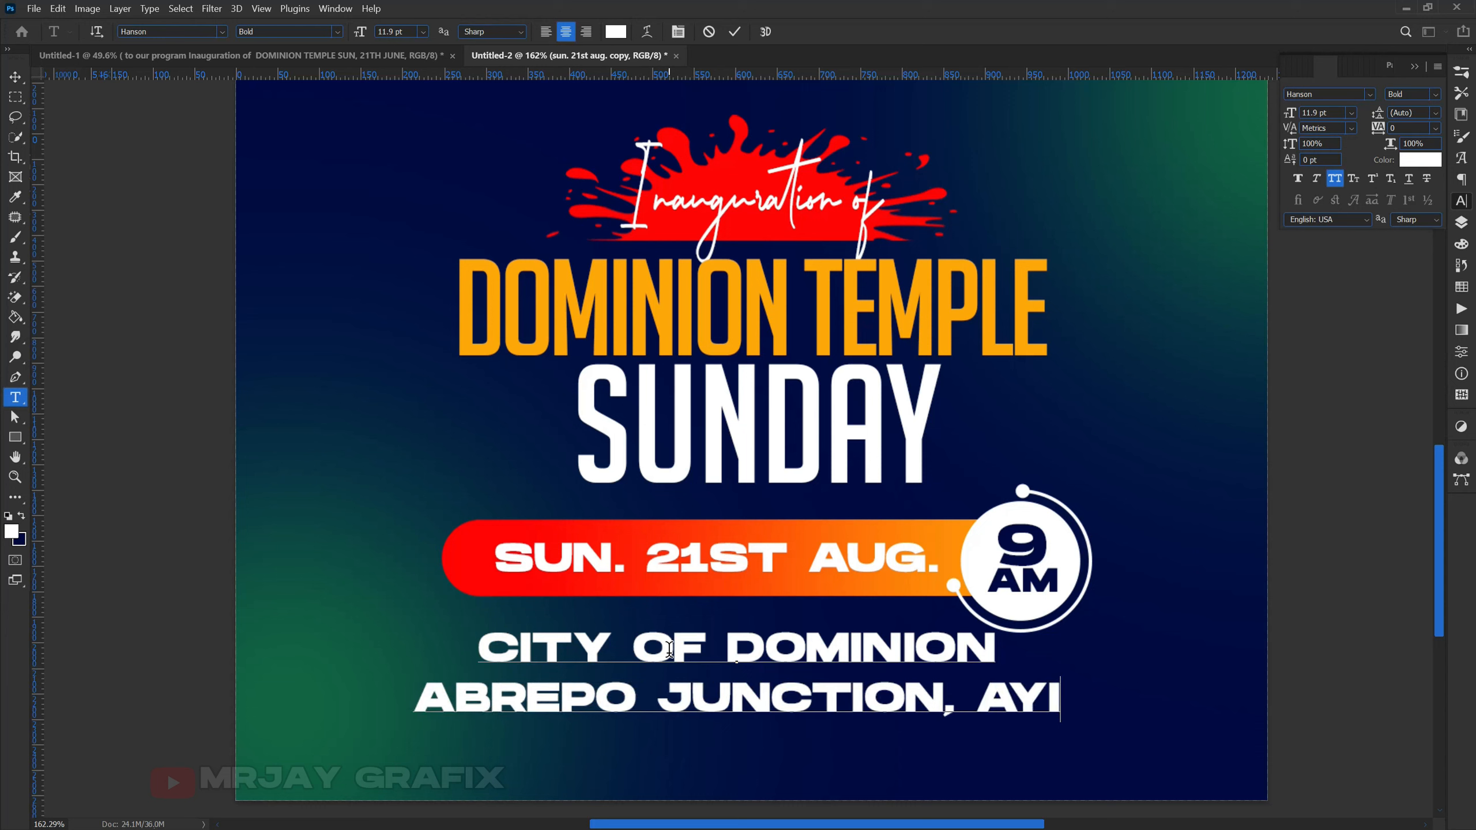
text(TEY)
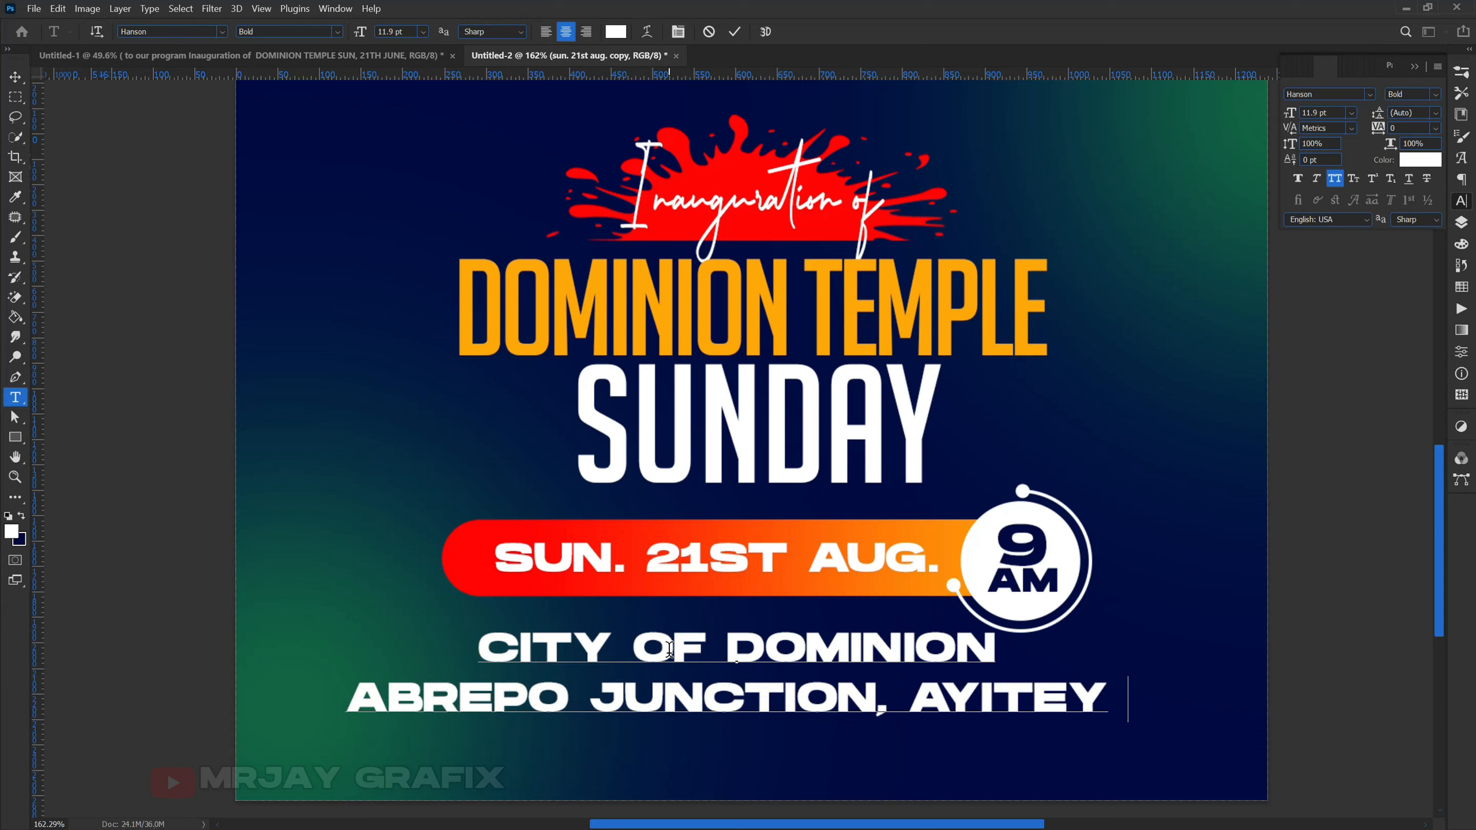
text( AL)
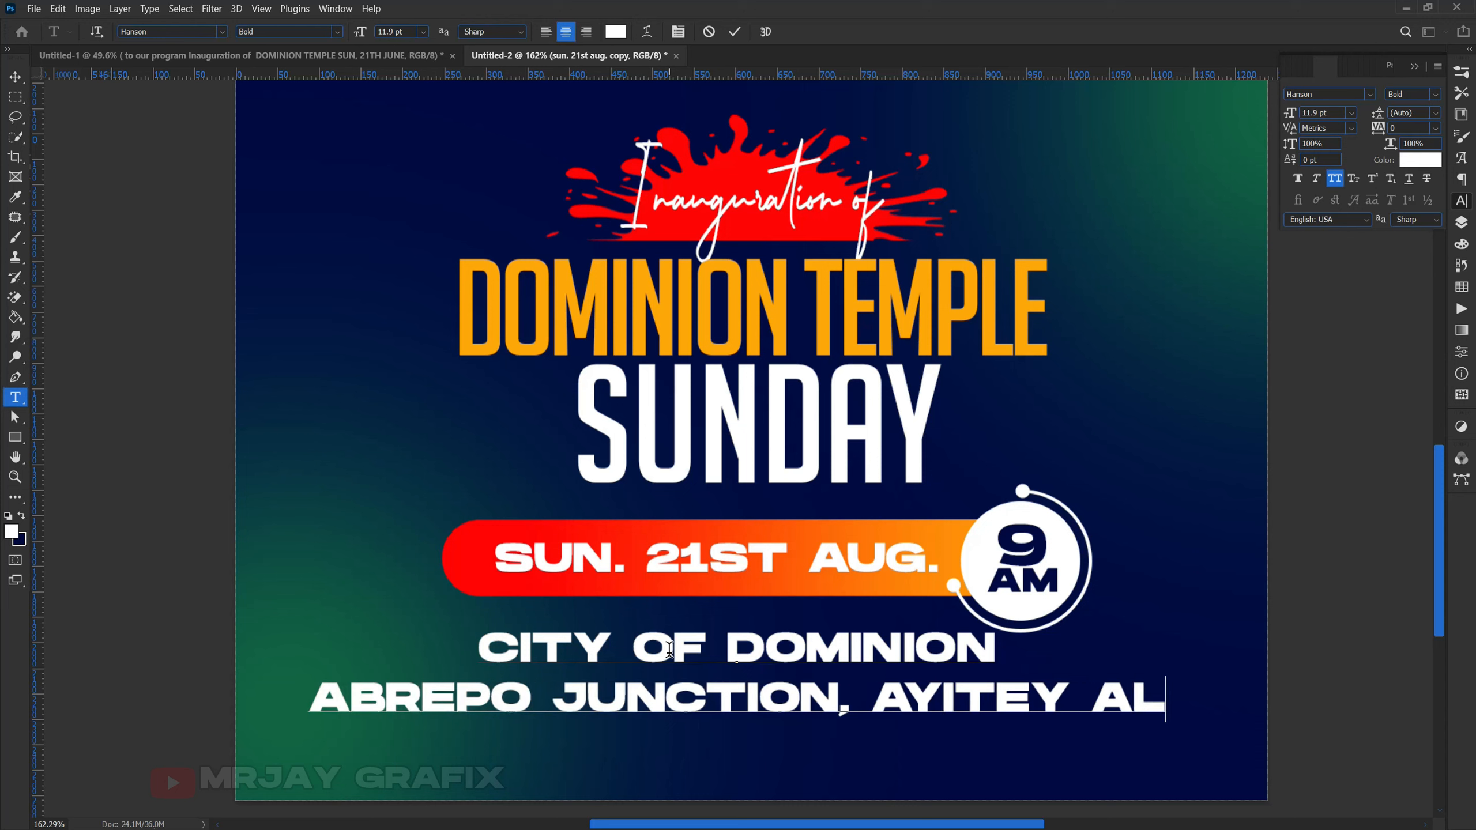
text(IGNMENT)
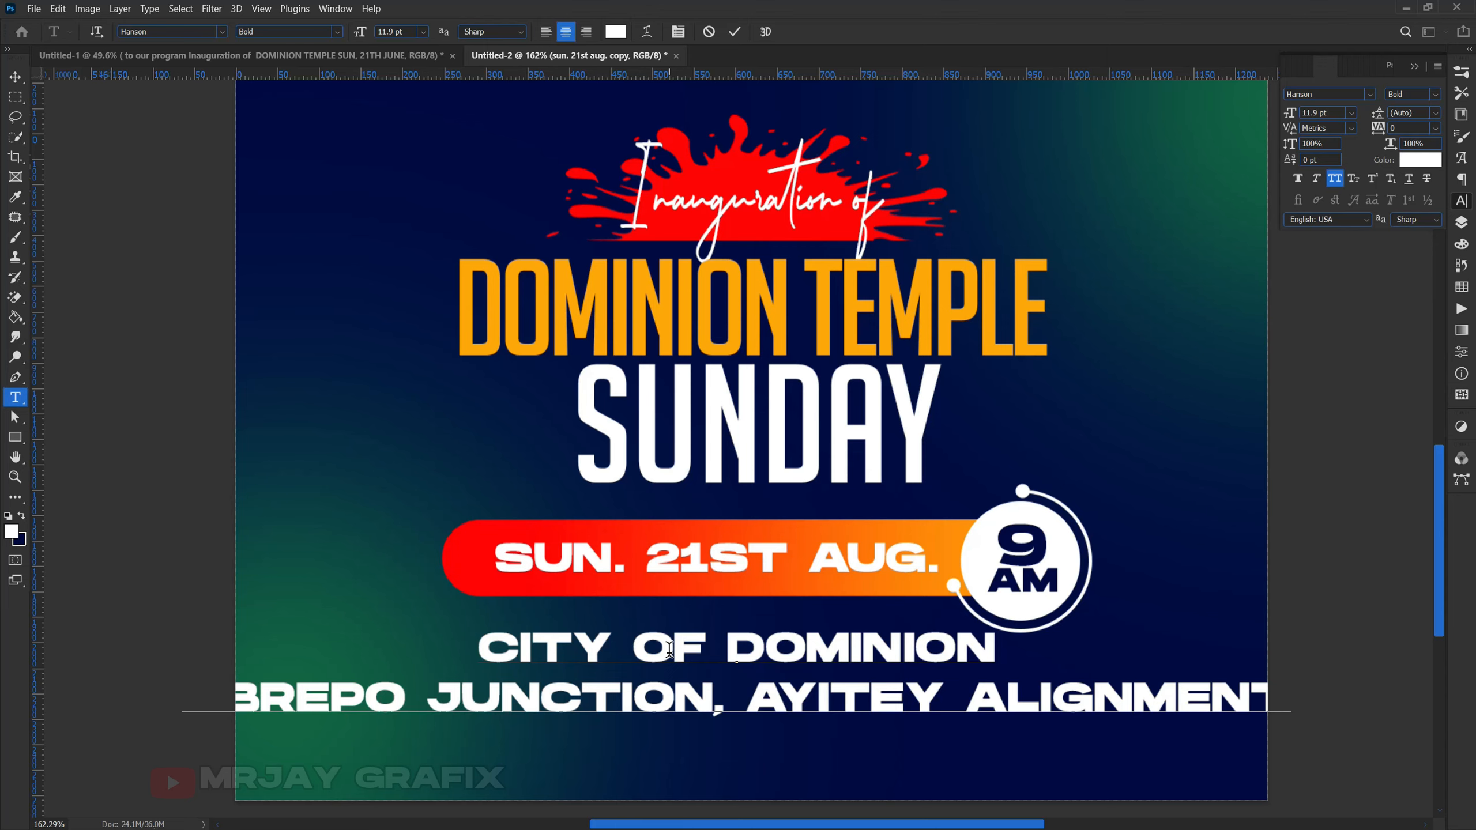
scroll(568, 675, down, 1)
- Make the 'ABREPO JUNCTION, AYITEY ALIGNMENT' line a much smaller font size
drag(1233, 690, 75, 715)
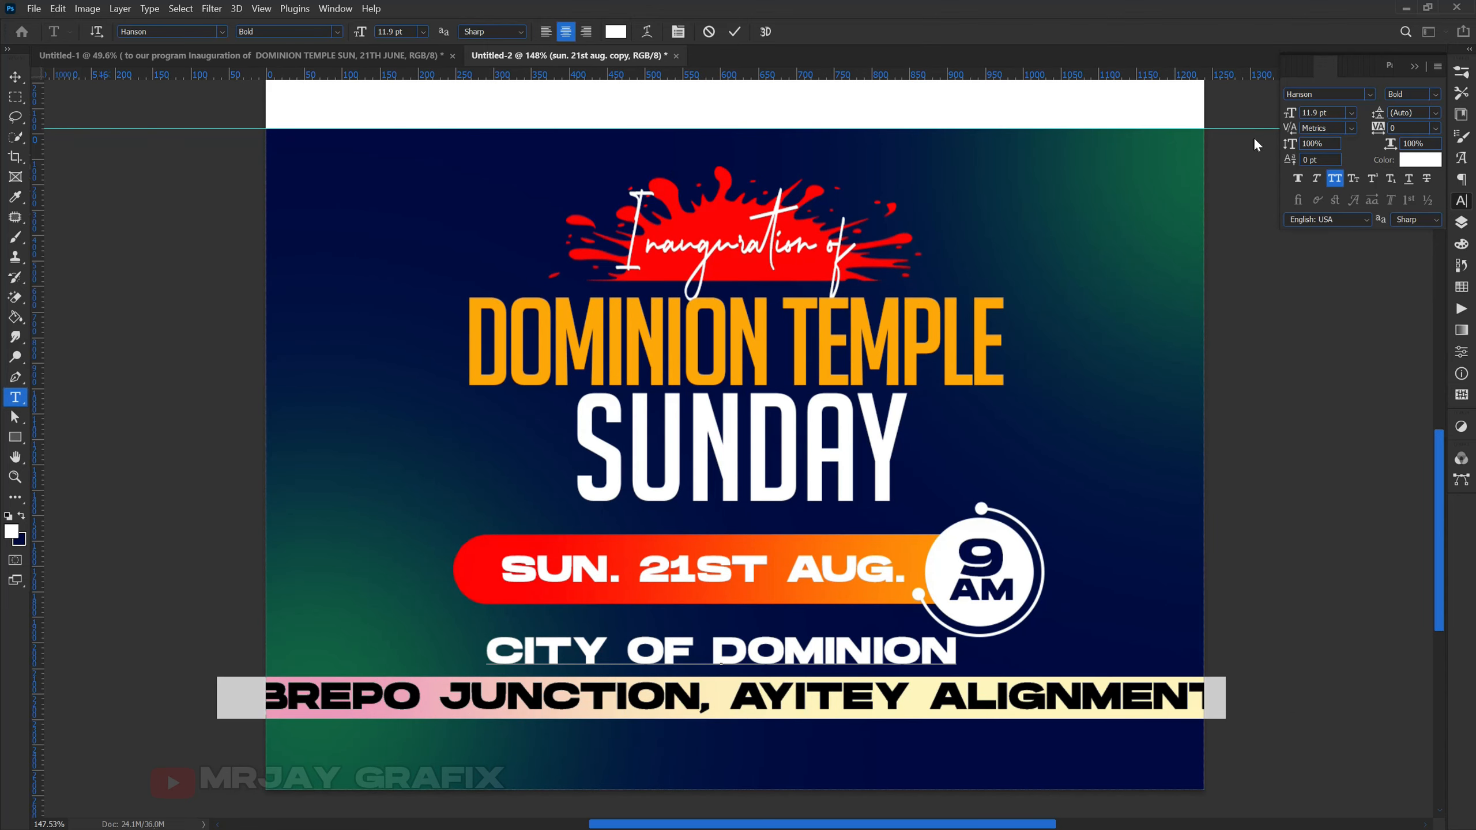
drag(1291, 116, 1286, 124)
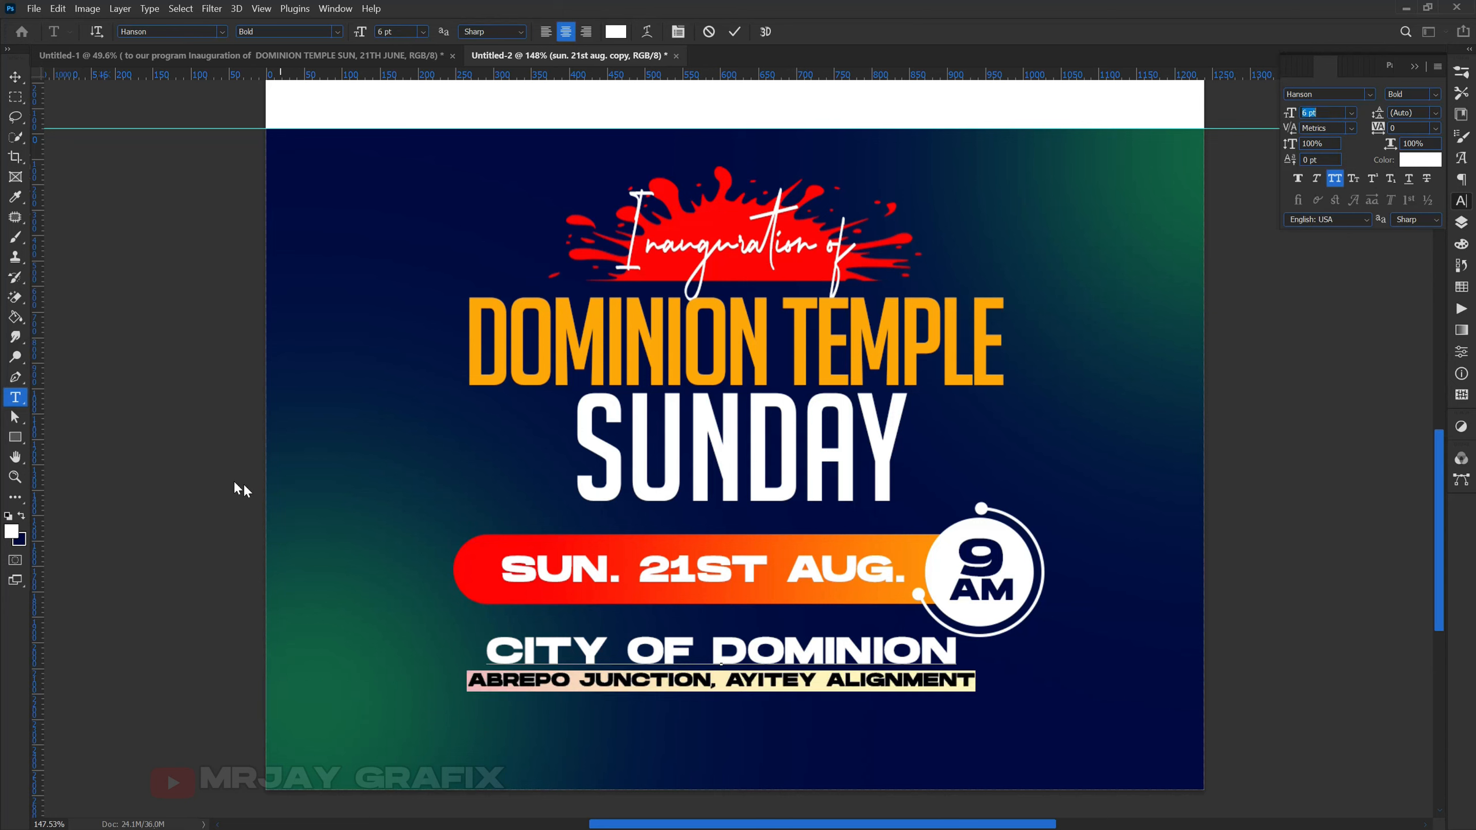
click(194, 459)
key(v)
click(221, 517)
- Scale the venue block to about 89% and raise it under the date bar
drag(711, 667, 717, 706)
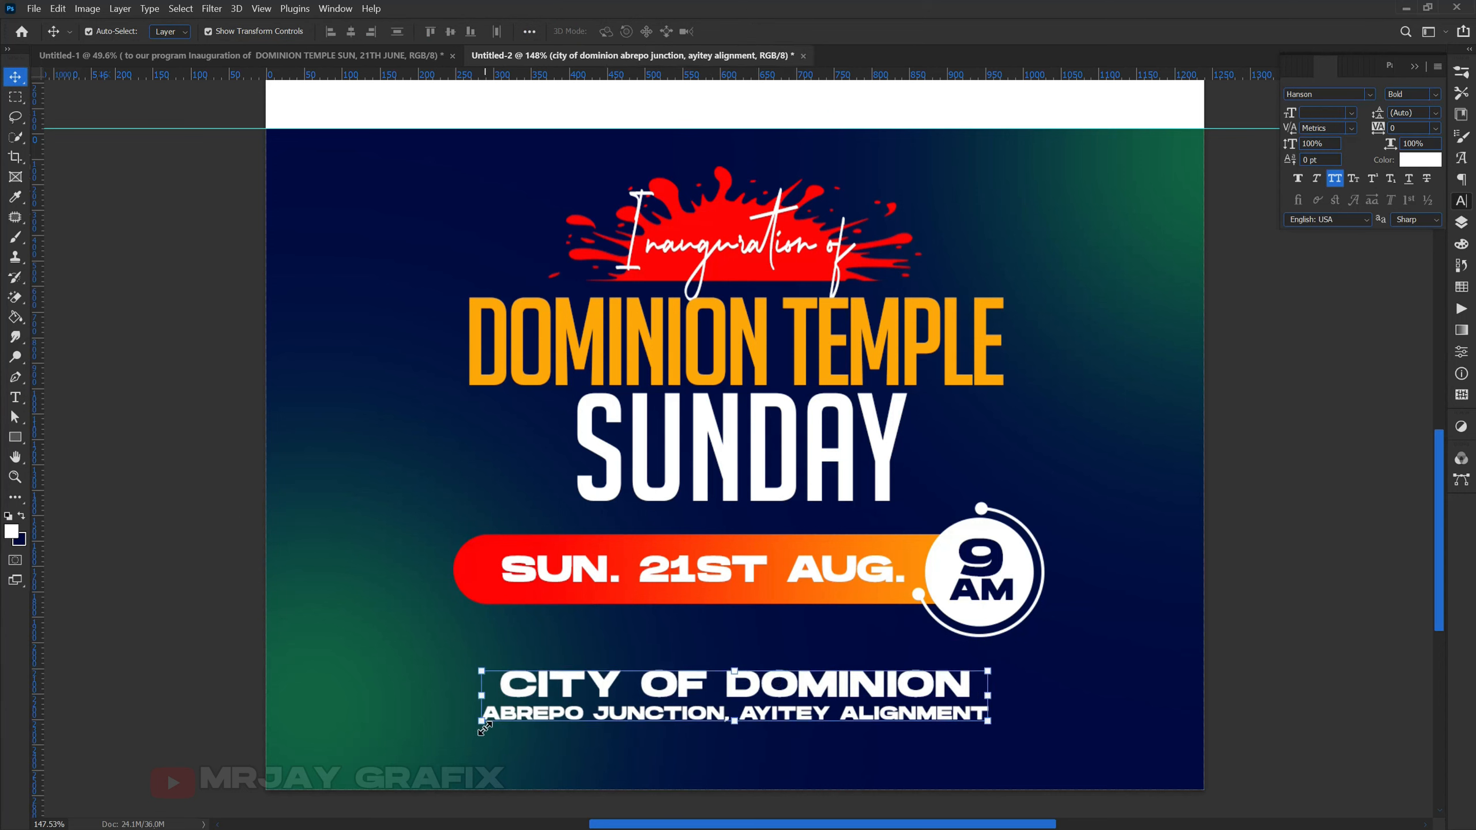
click(485, 729)
drag(482, 733, 507, 716)
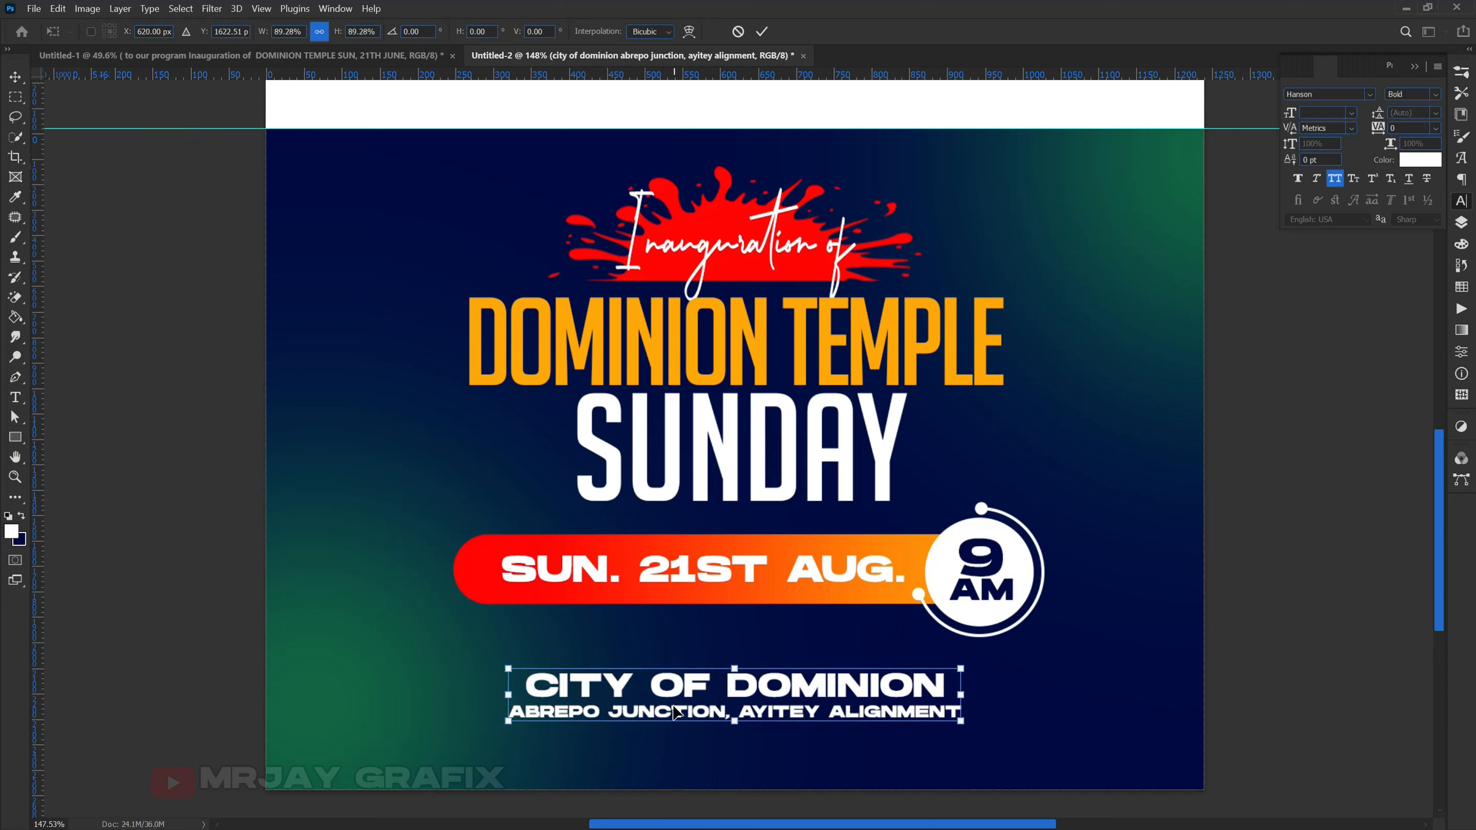
key(Return)
drag(674, 704, 677, 672)
- Nudge SUNDAY down-left and DOMINION TEMPLE a few pixels for tighter spacing
click(254, 691)
scroll(738, 759, down, 5)
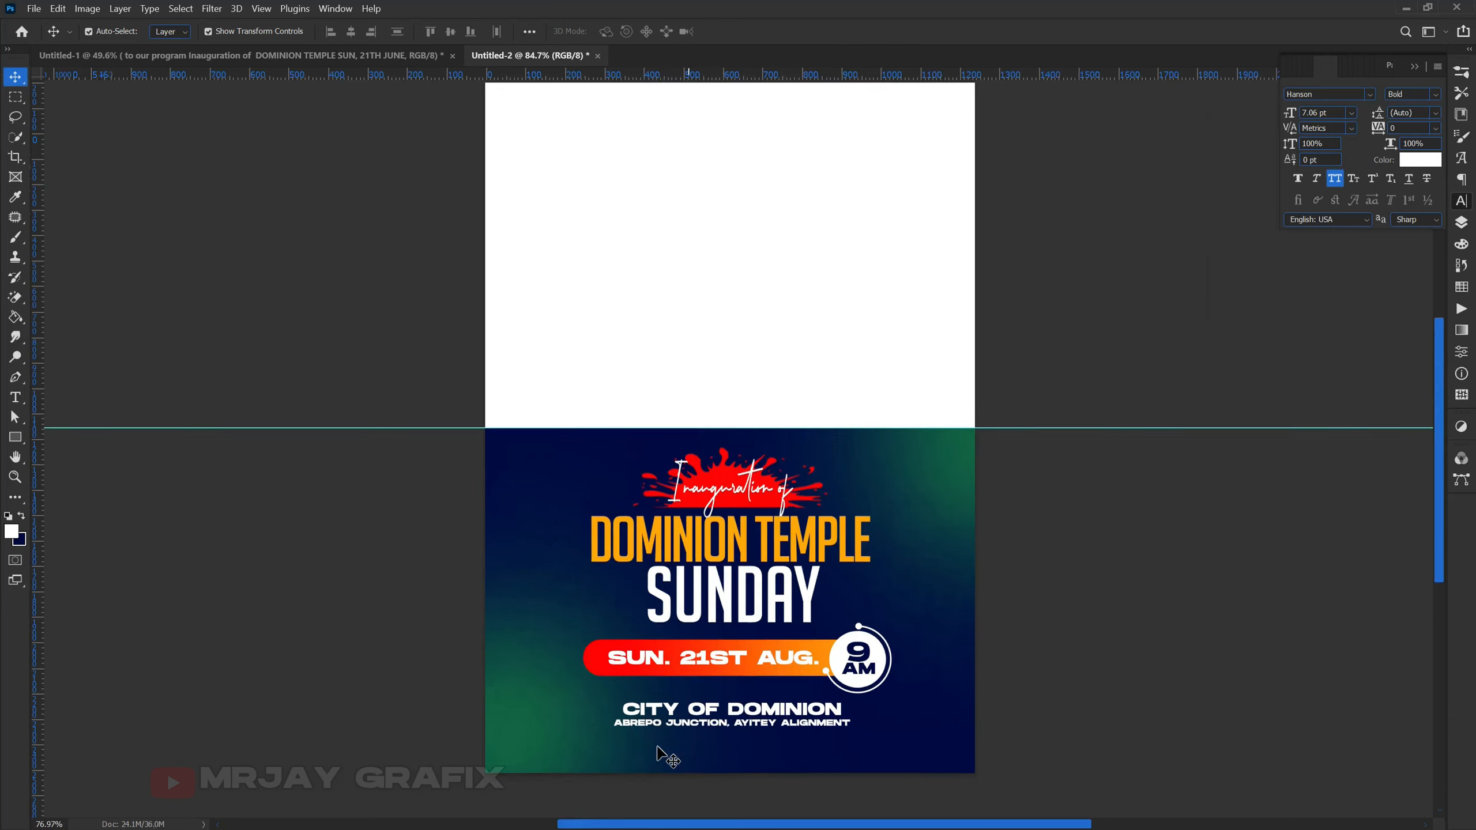
scroll(676, 680, up, 1)
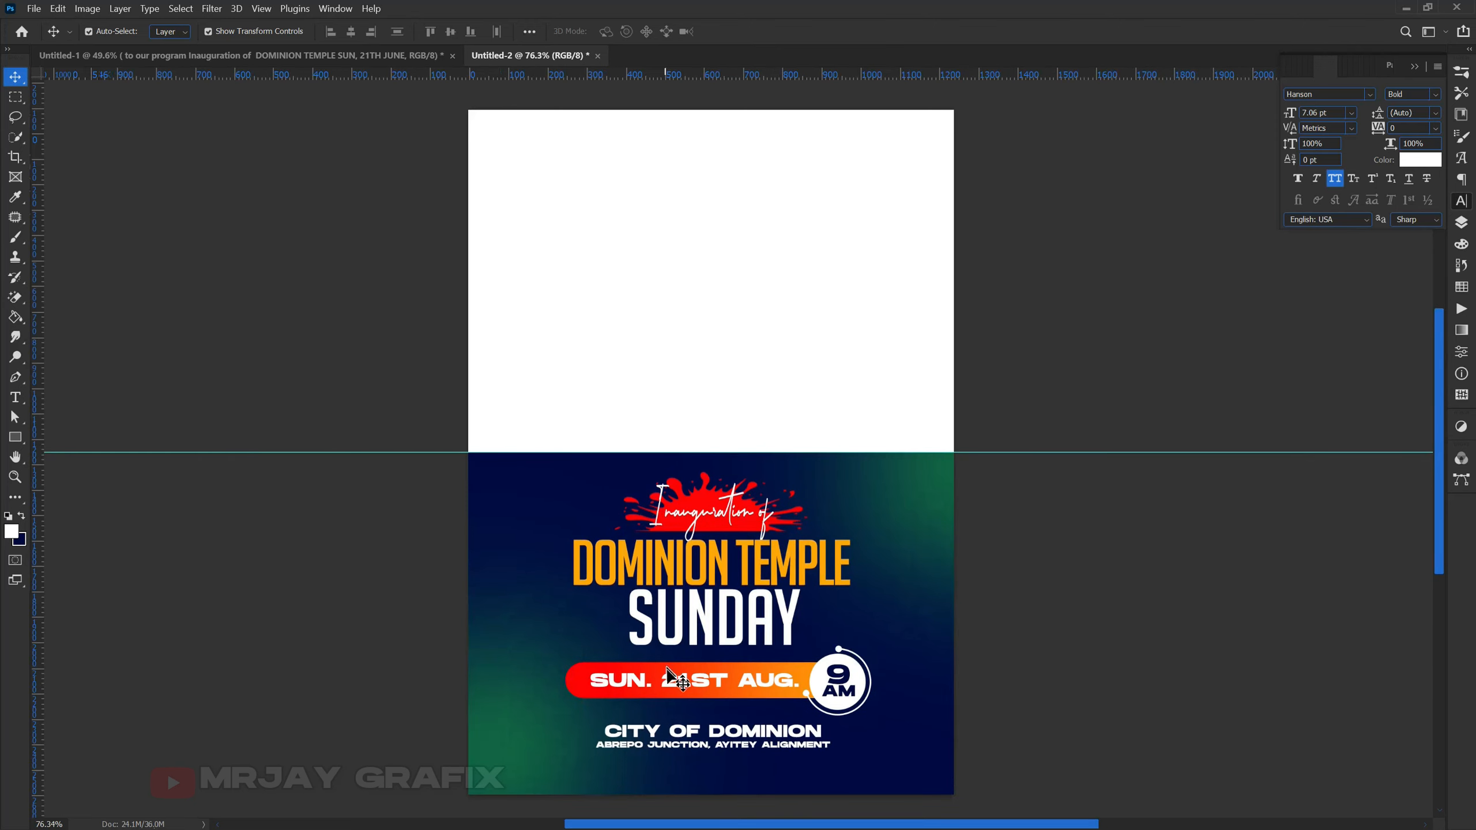
drag(687, 632, 682, 637)
click(608, 578)
drag(608, 578, 610, 580)
- Raise SUNDAY about 17 px and move the venue block slightly up and left
drag(659, 632, 656, 640)
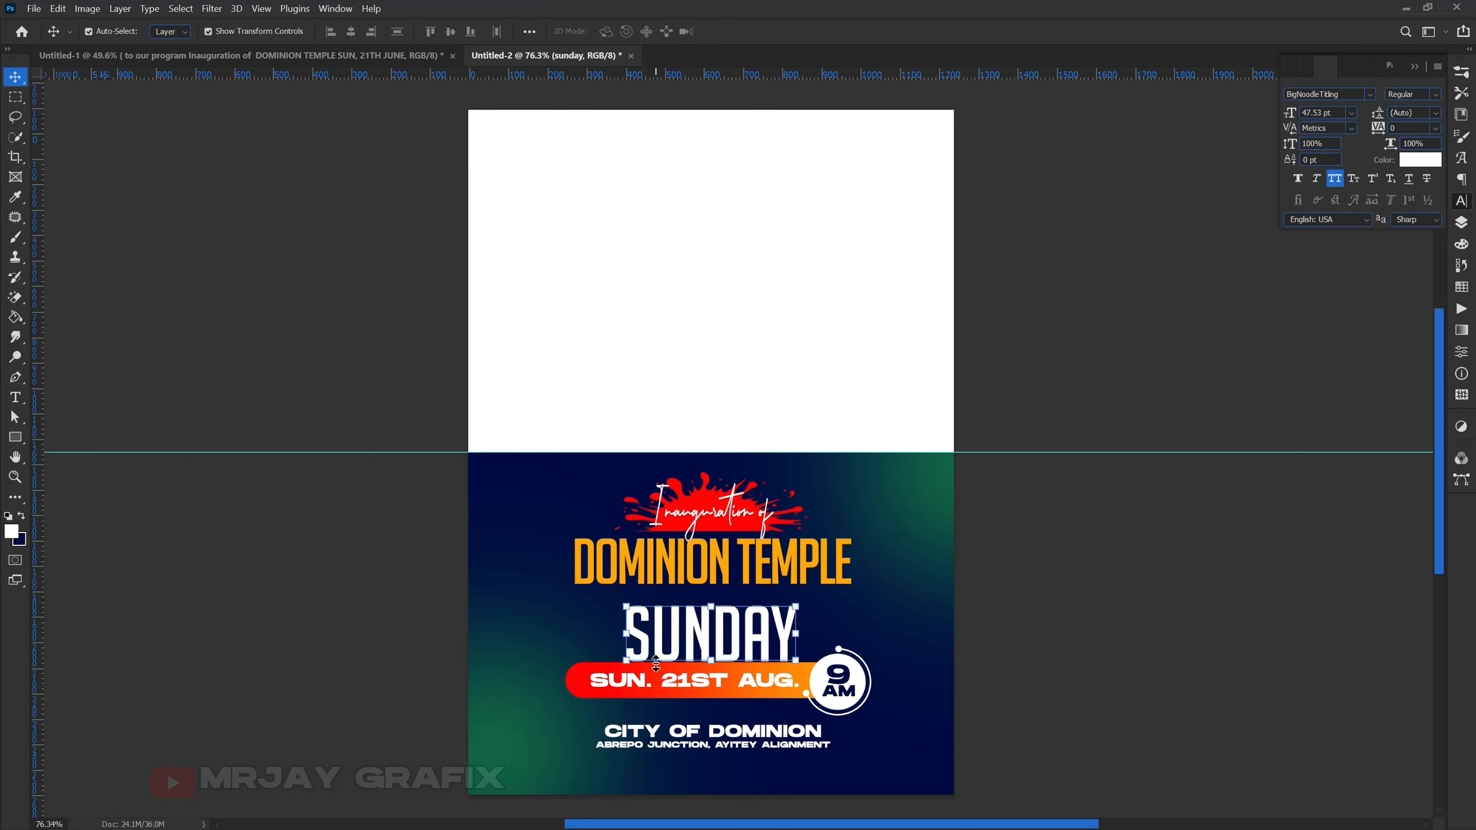
click(408, 684)
drag(719, 666, 719, 655)
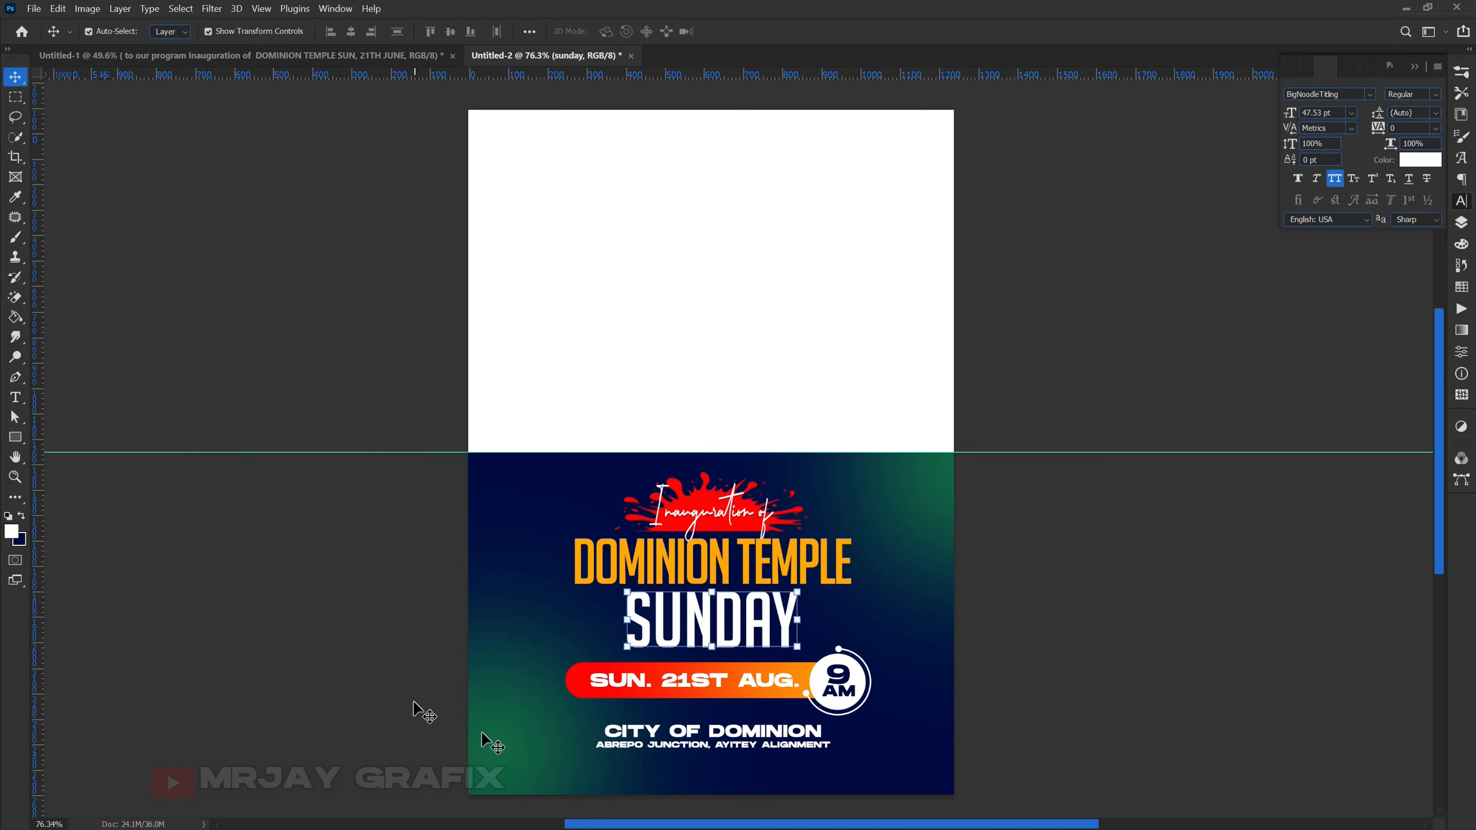
drag(721, 736, 712, 727)
click(394, 763)
scroll(466, 760, down, 3)
scroll(476, 378, up, 2)
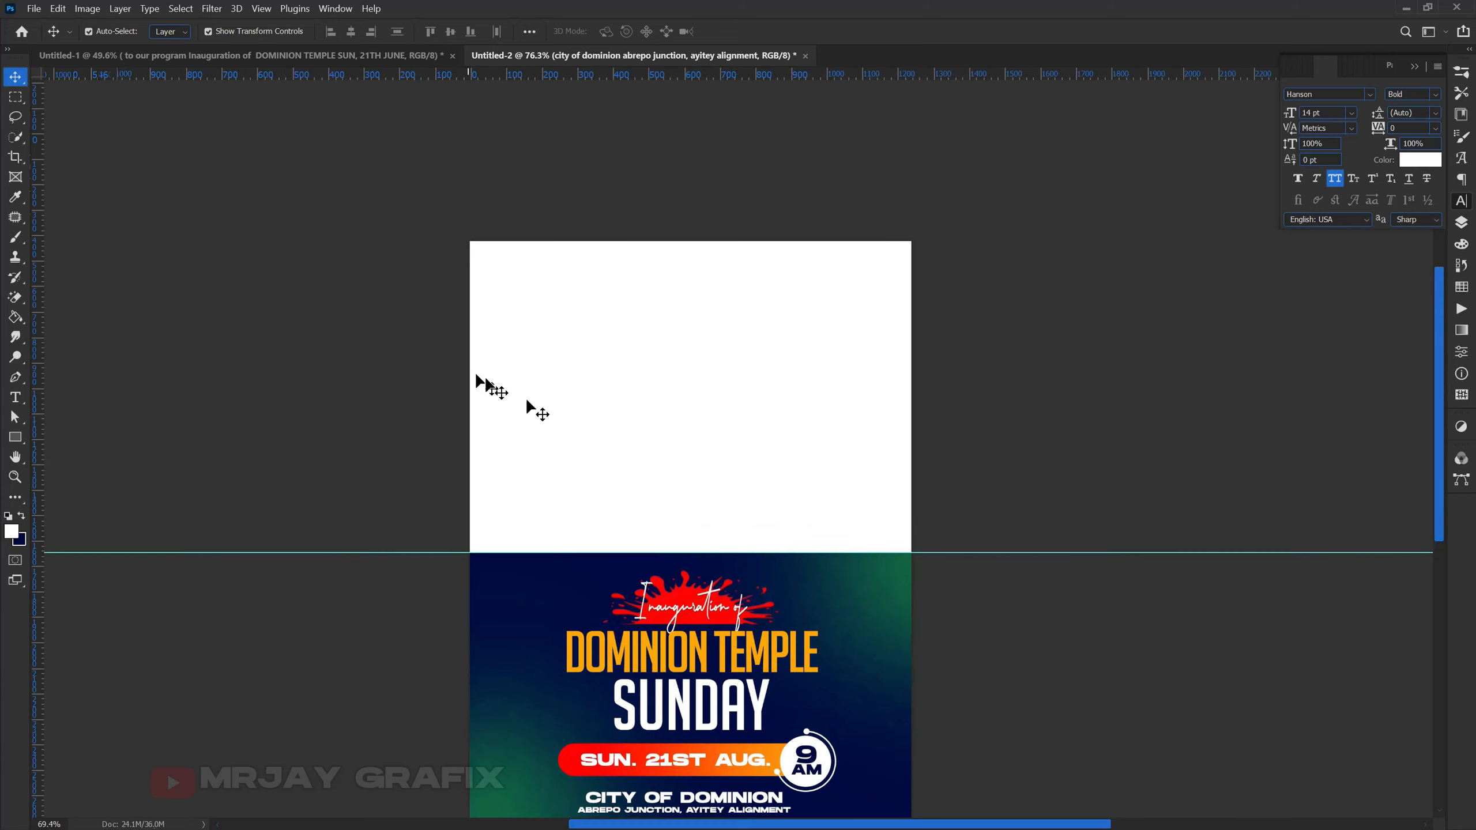
scroll(628, 452, up, 2)
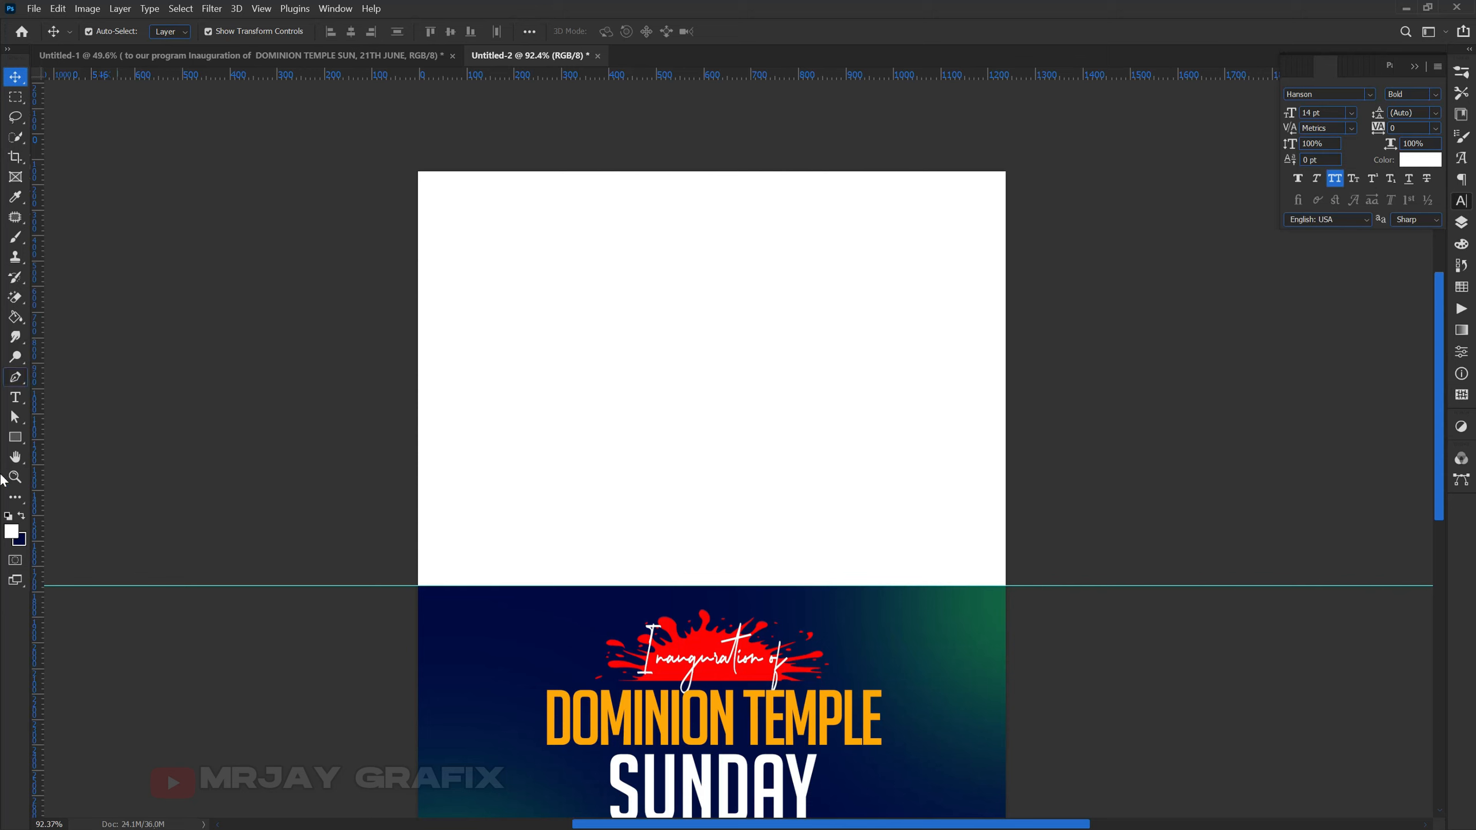
- Draw a wide, thin rectangle along the top of the blank back panel
click(12, 440)
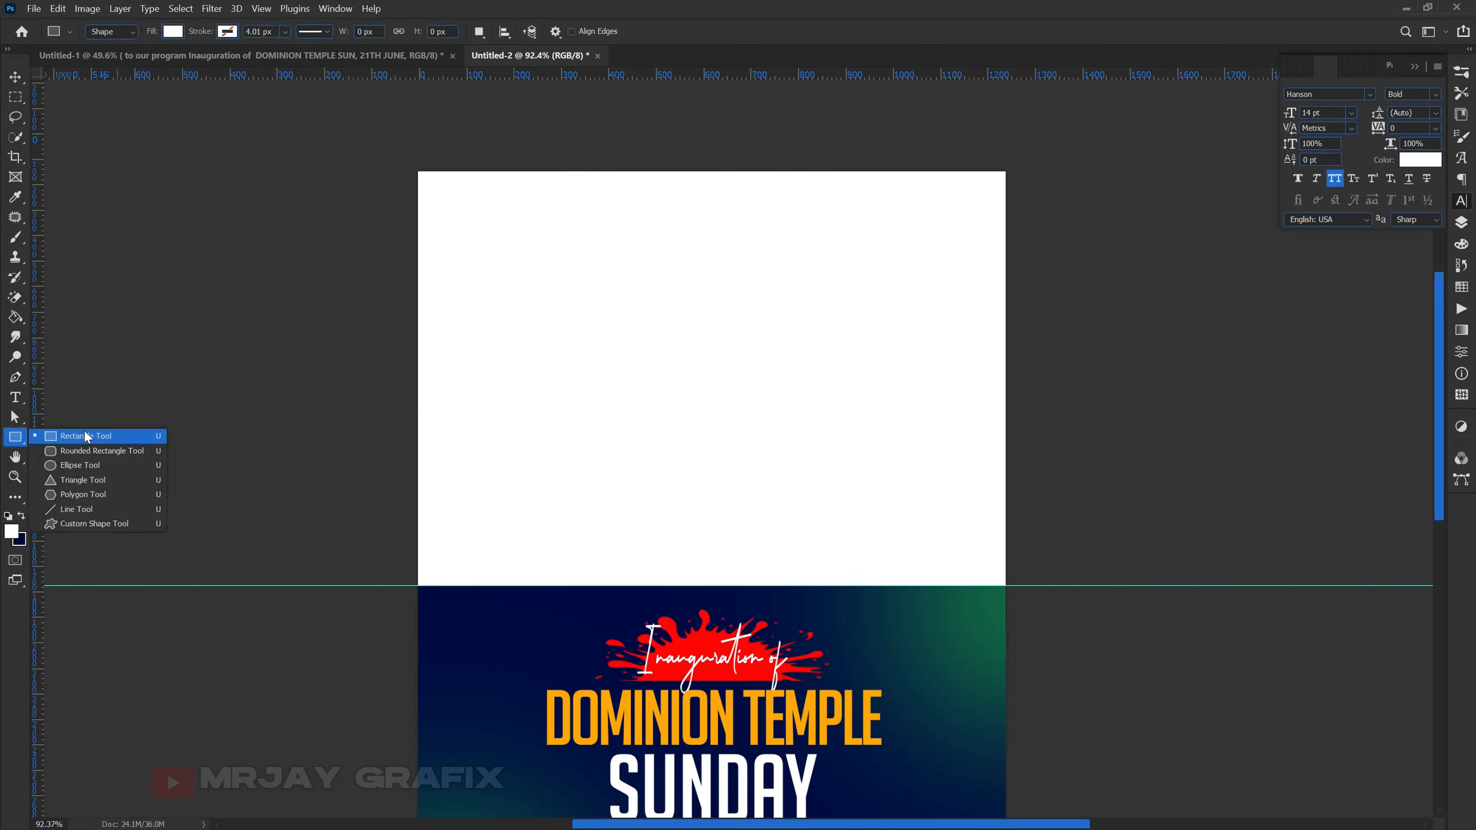
click(74, 441)
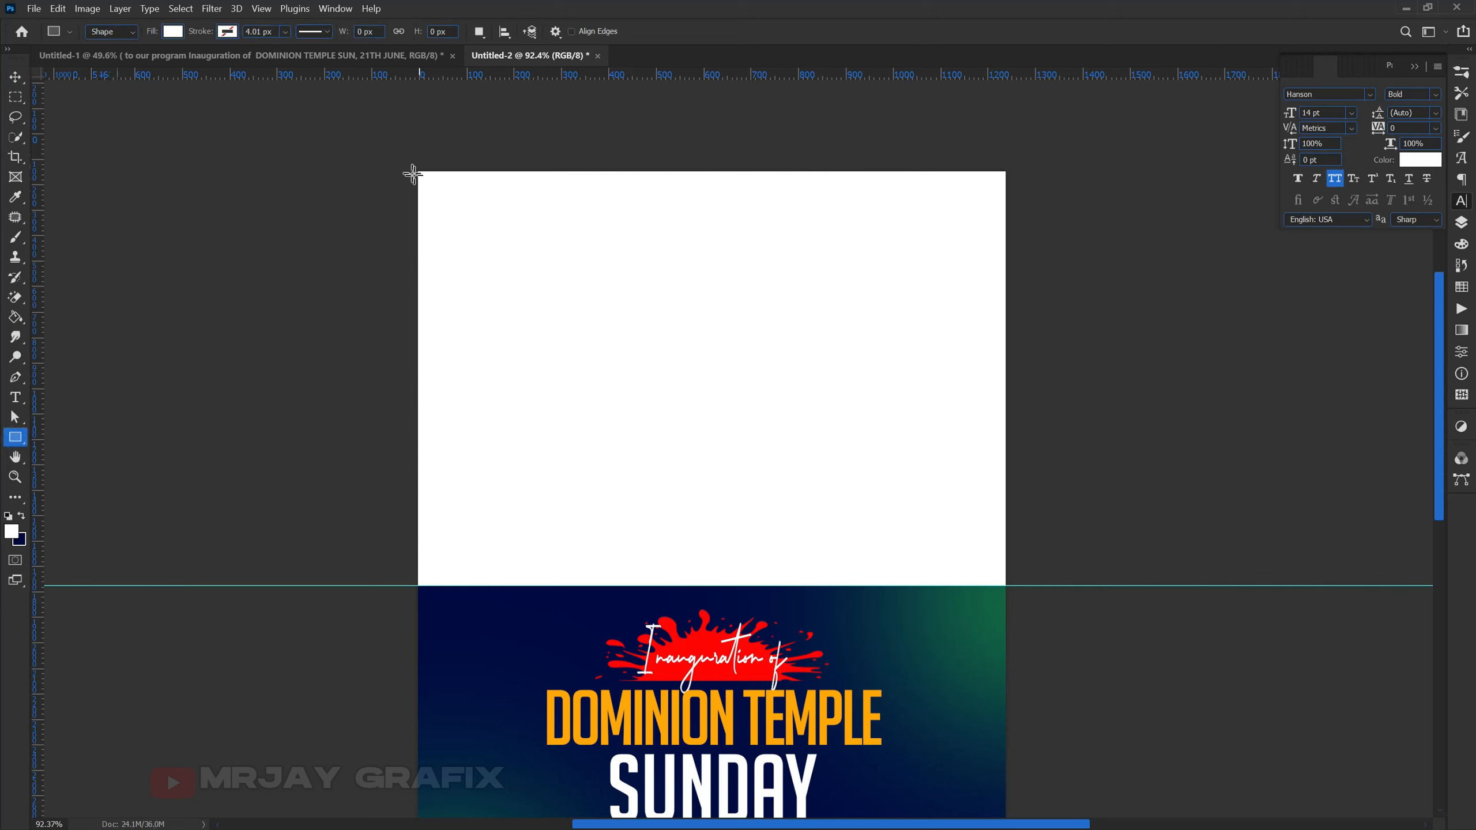
drag(412, 169, 713, 193)
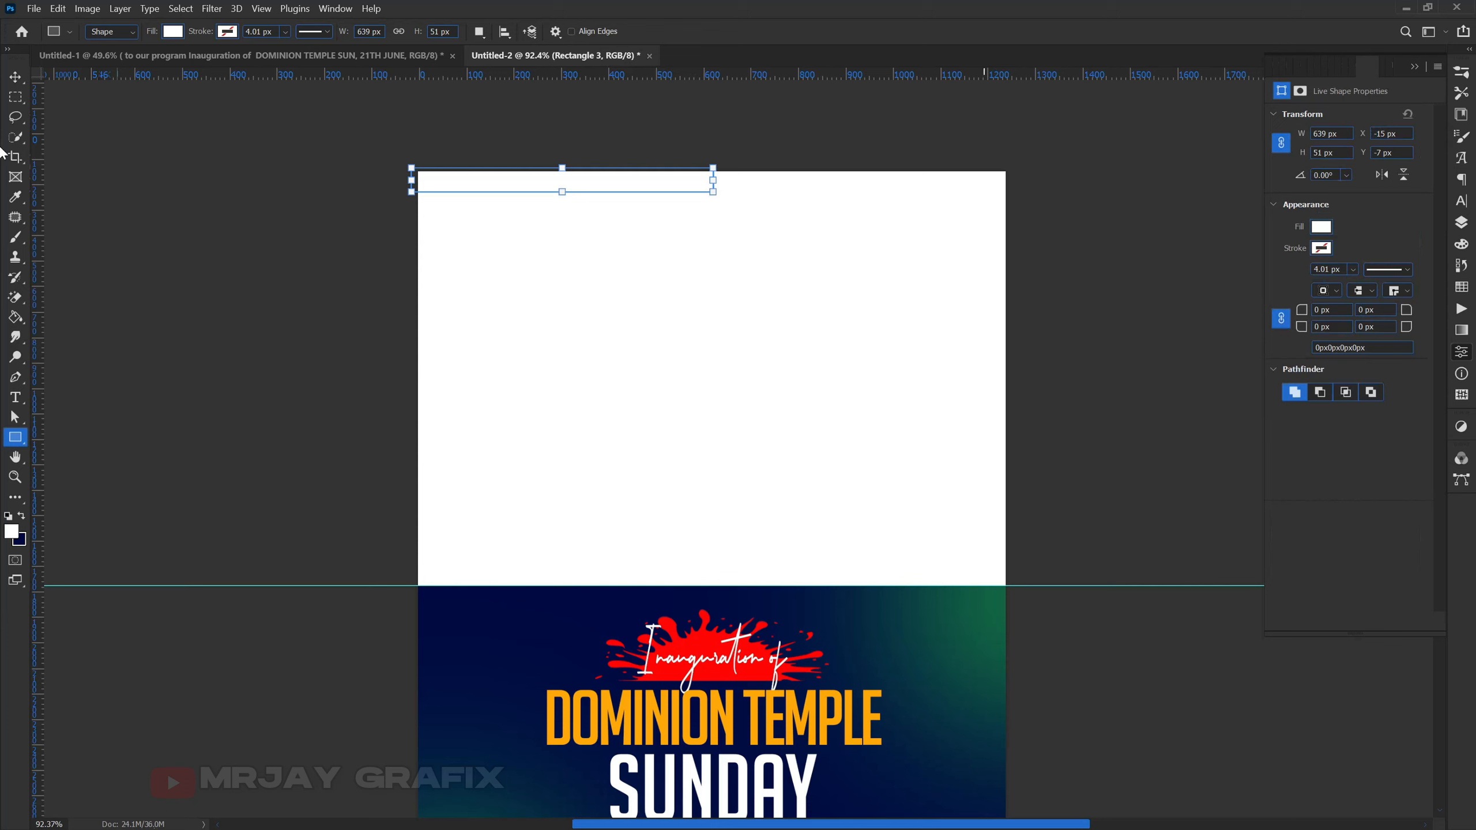
- Fill Rectangle 3 with the red sampled from the splash
click(1460, 201)
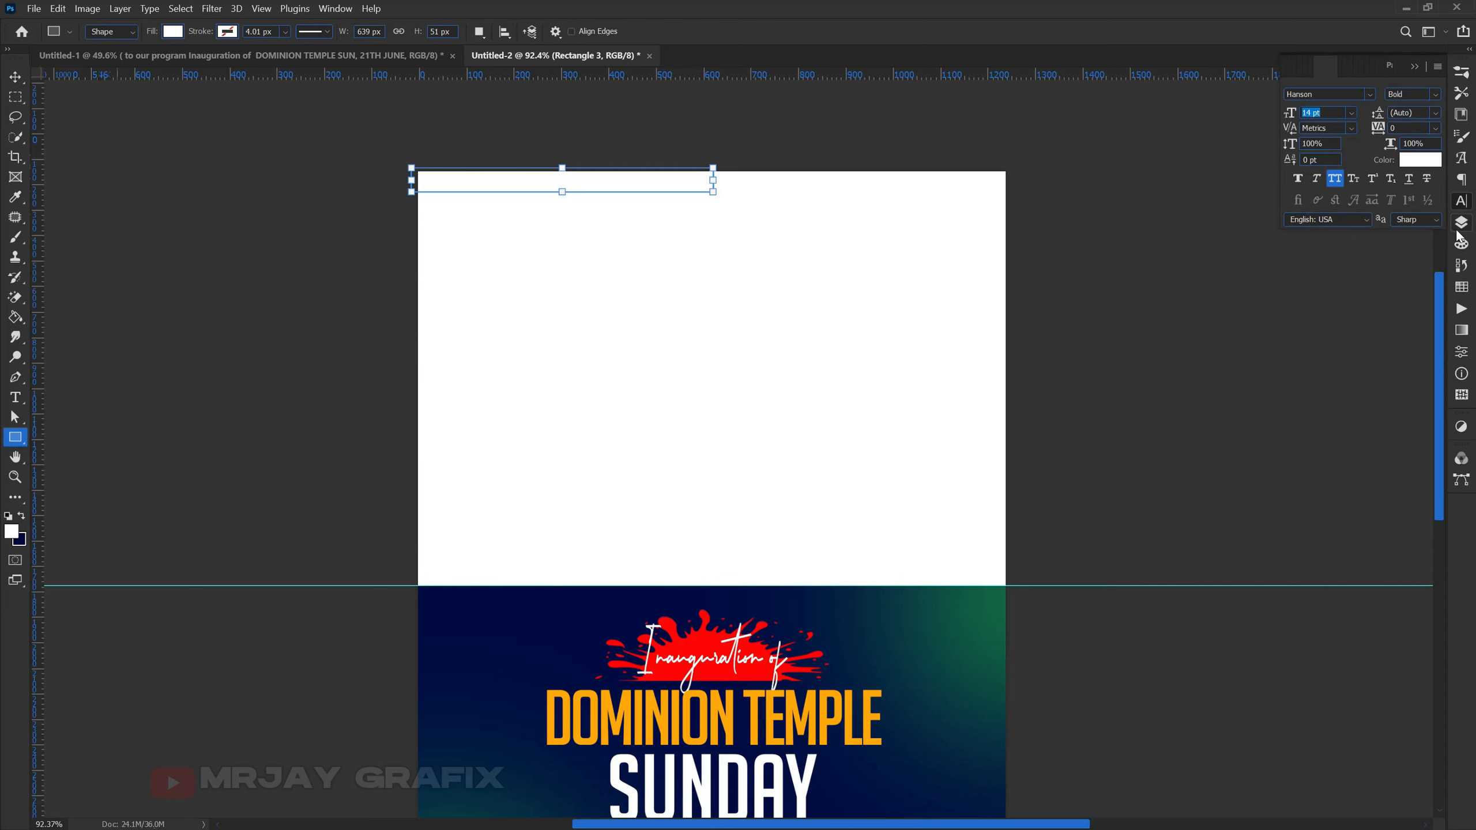
click(1460, 224)
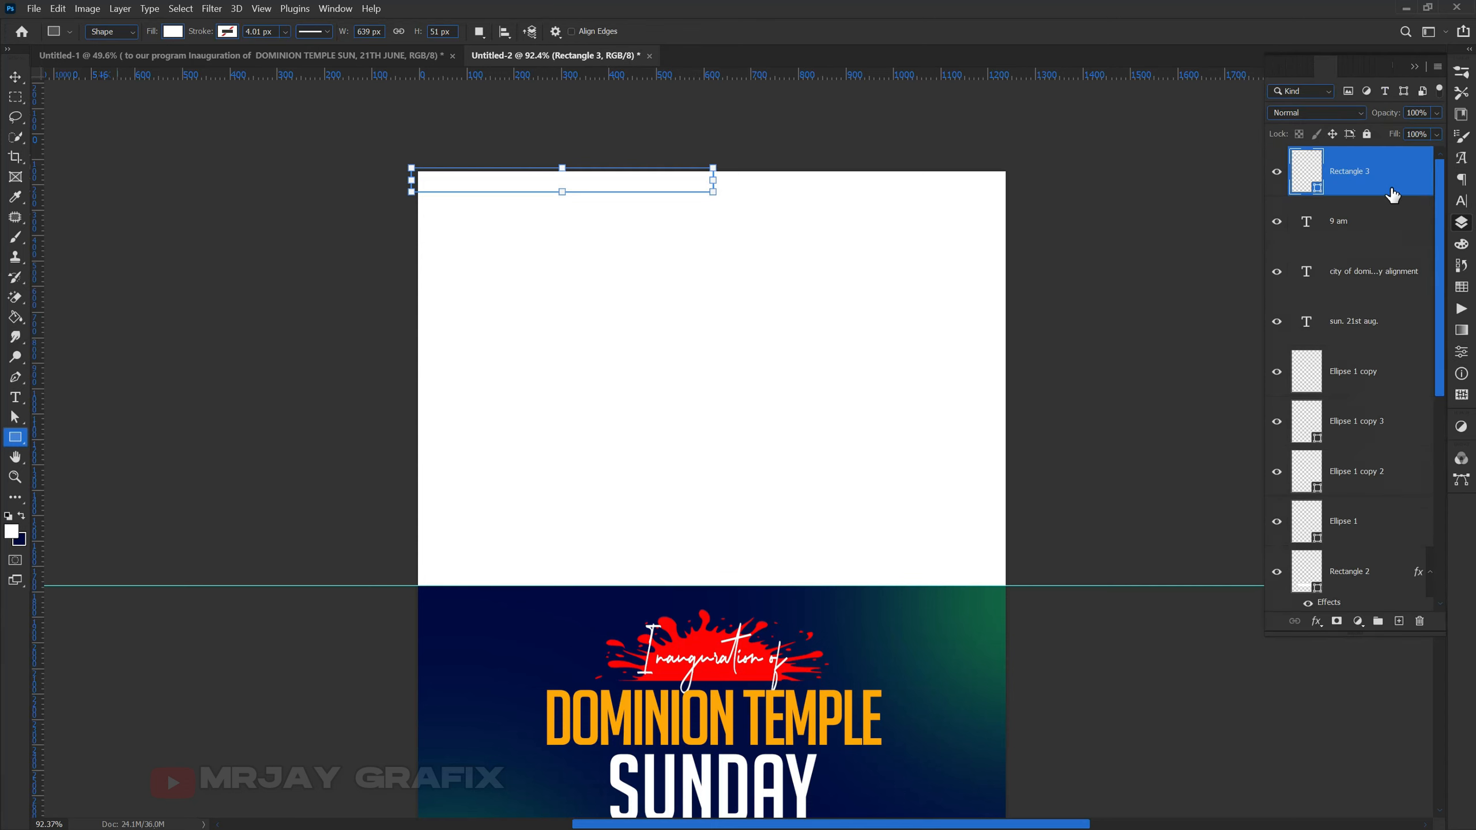
double_click(1315, 194)
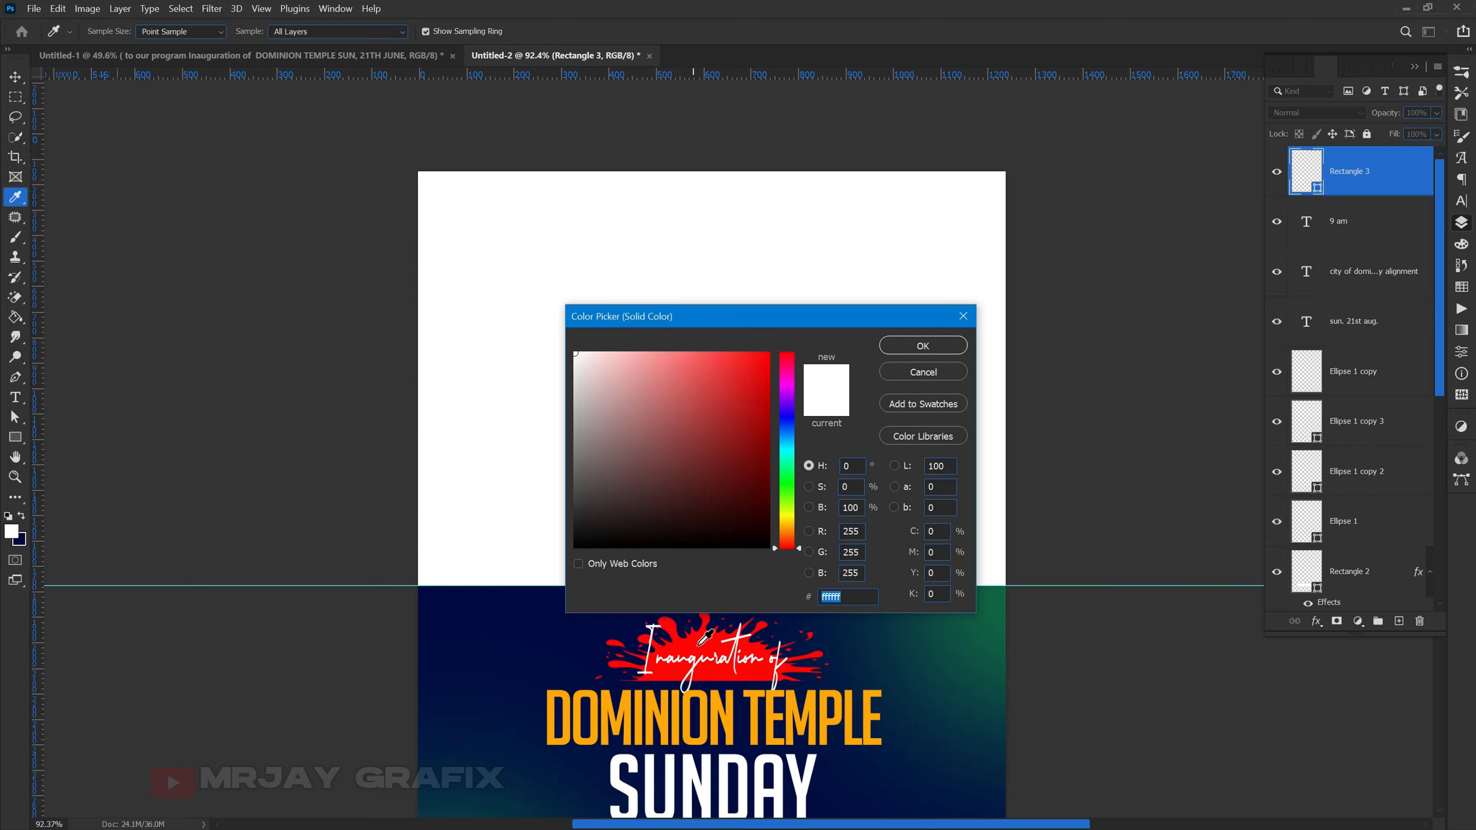
click(703, 638)
click(948, 345)
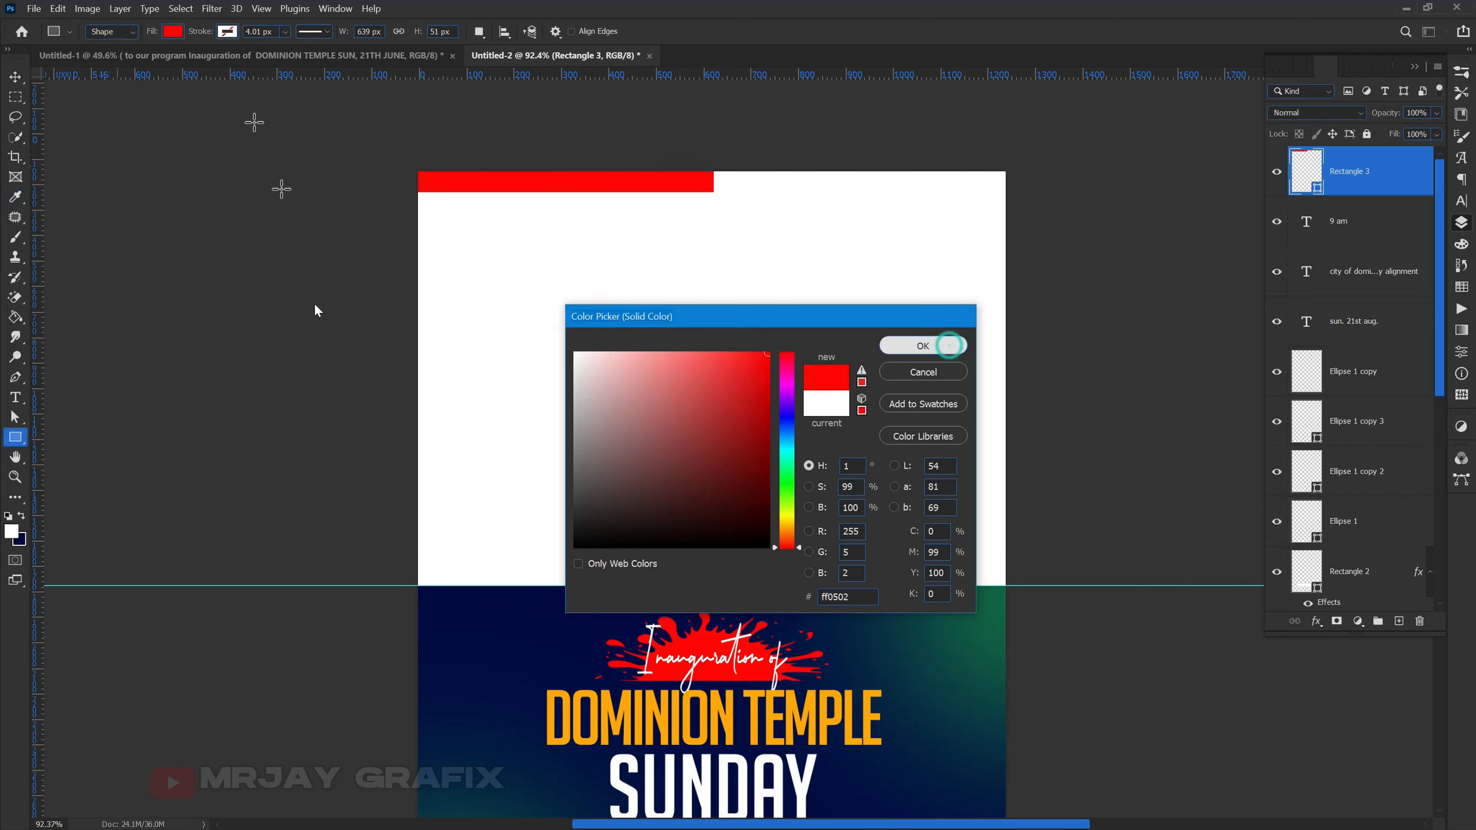
click(15, 76)
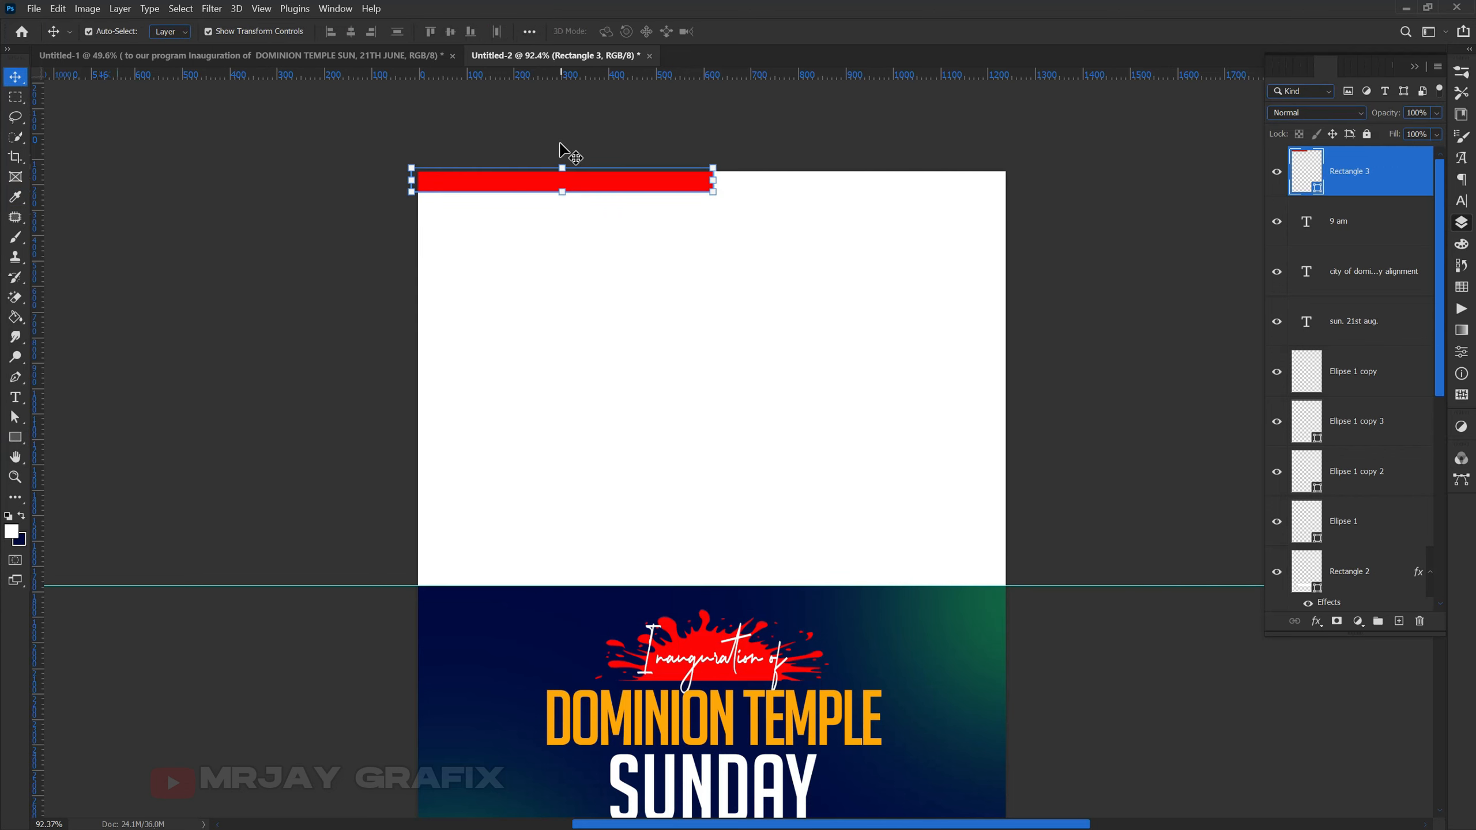
scroll(559, 151, up, 2)
key(ctrl+t)
- Snap the red bar flush to the panel top, then duplicate it into the top-right half
drag(562, 177, 562, 182)
key(Return)
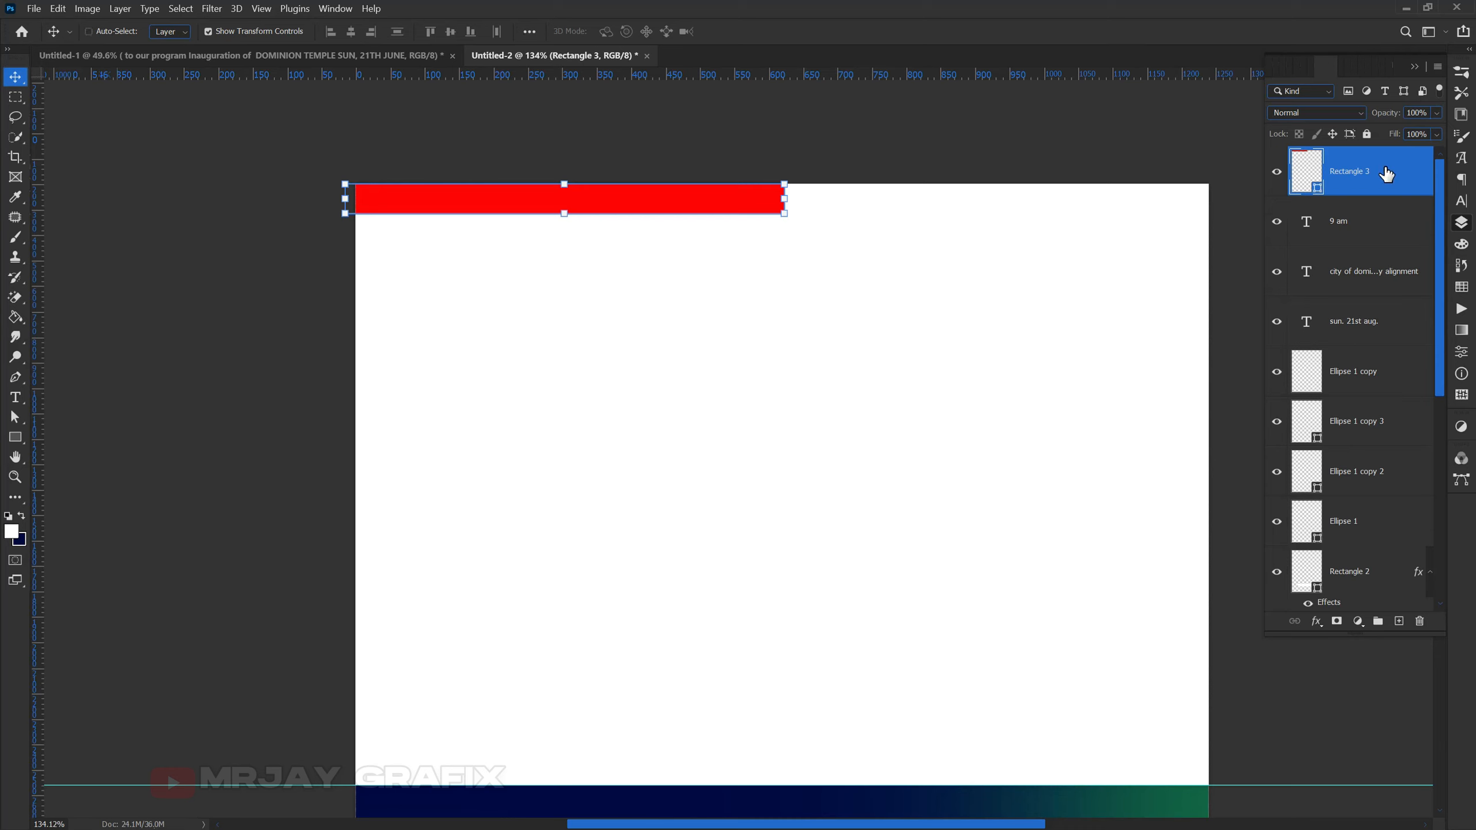
key(ctrl+j)
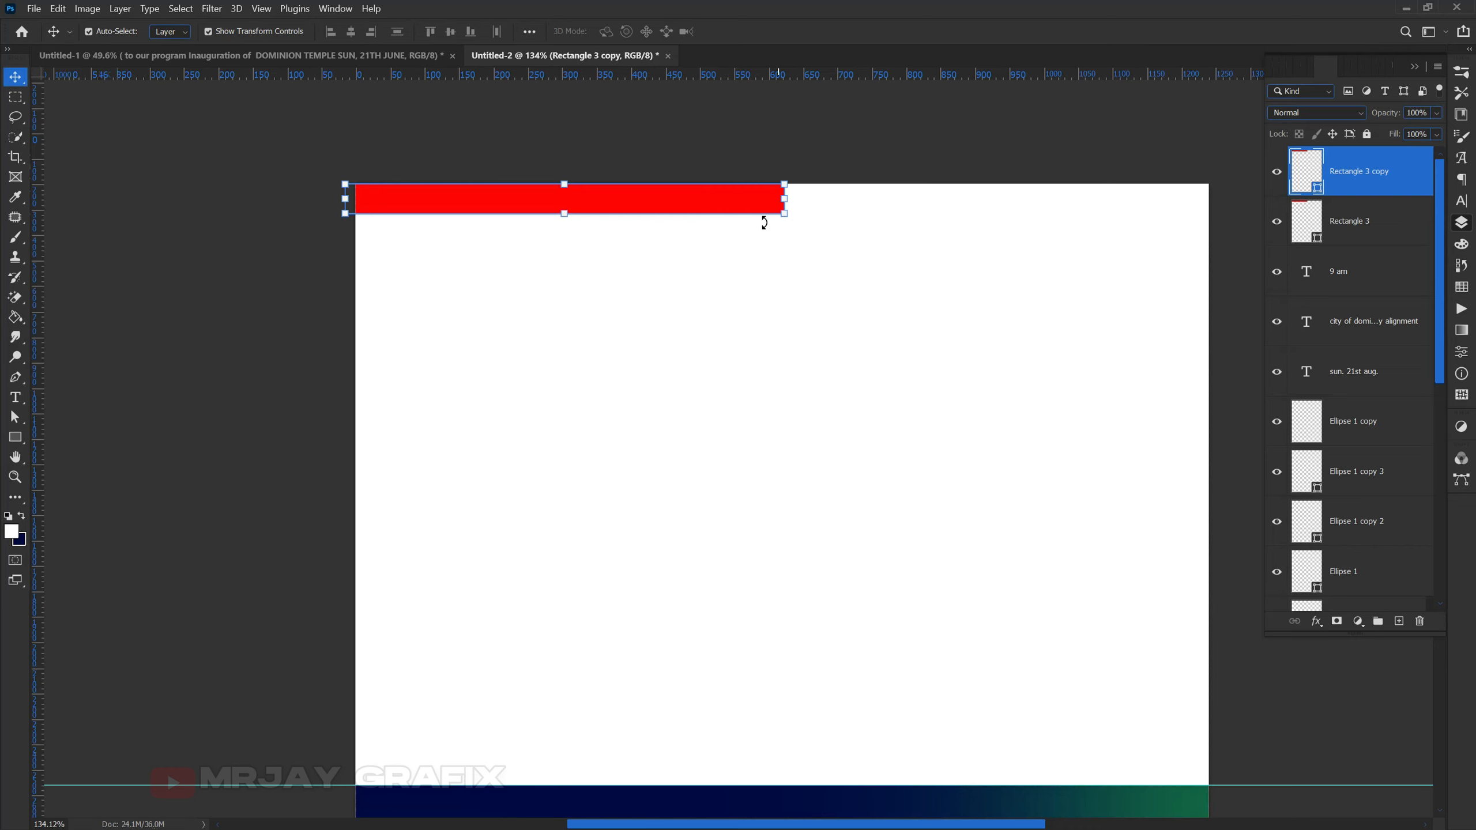
drag(665, 201, 1104, 163)
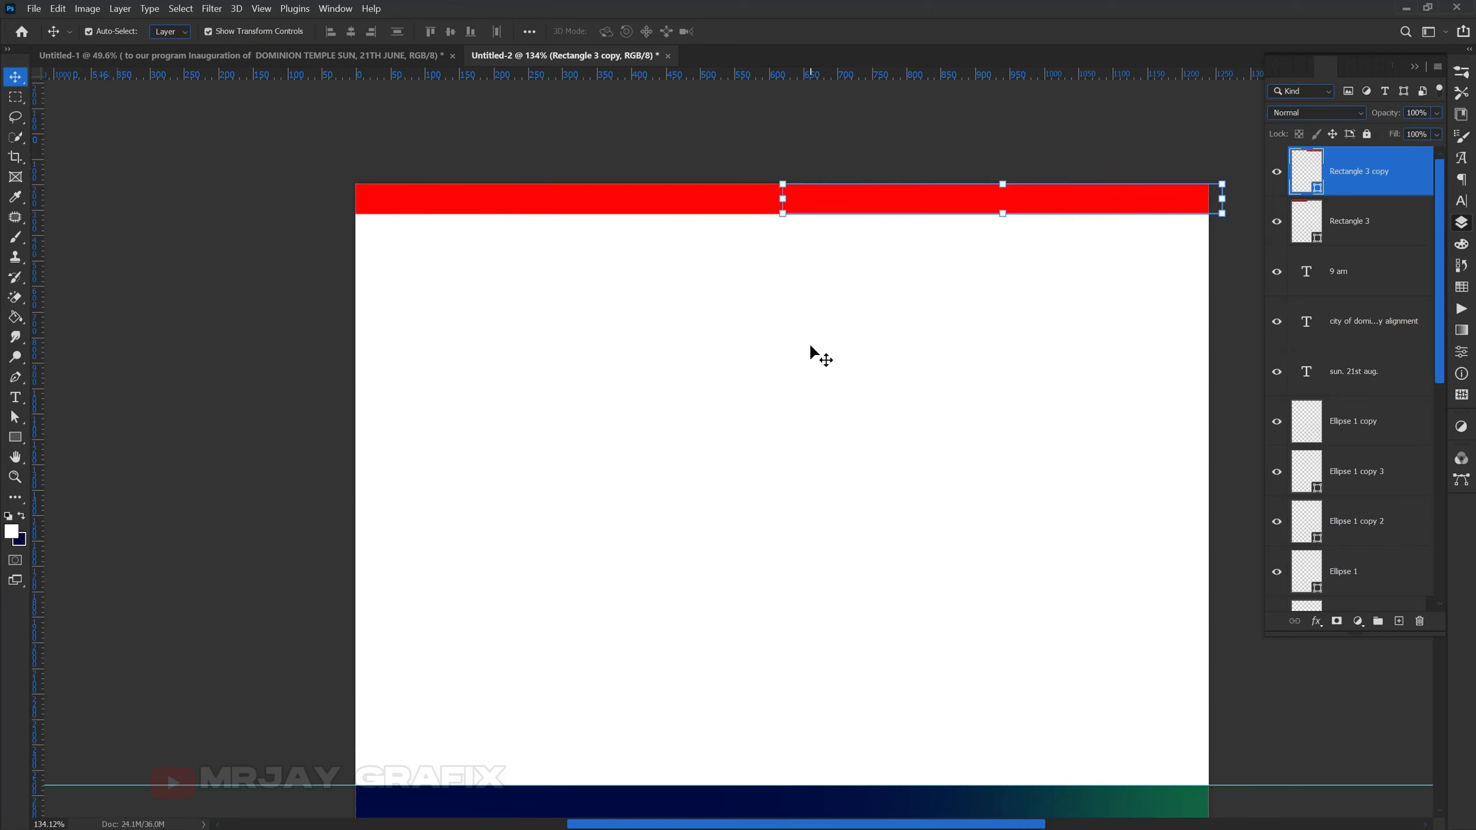
- Recolour the right-hand bar copy a darker red, #ad0301
click(808, 346)
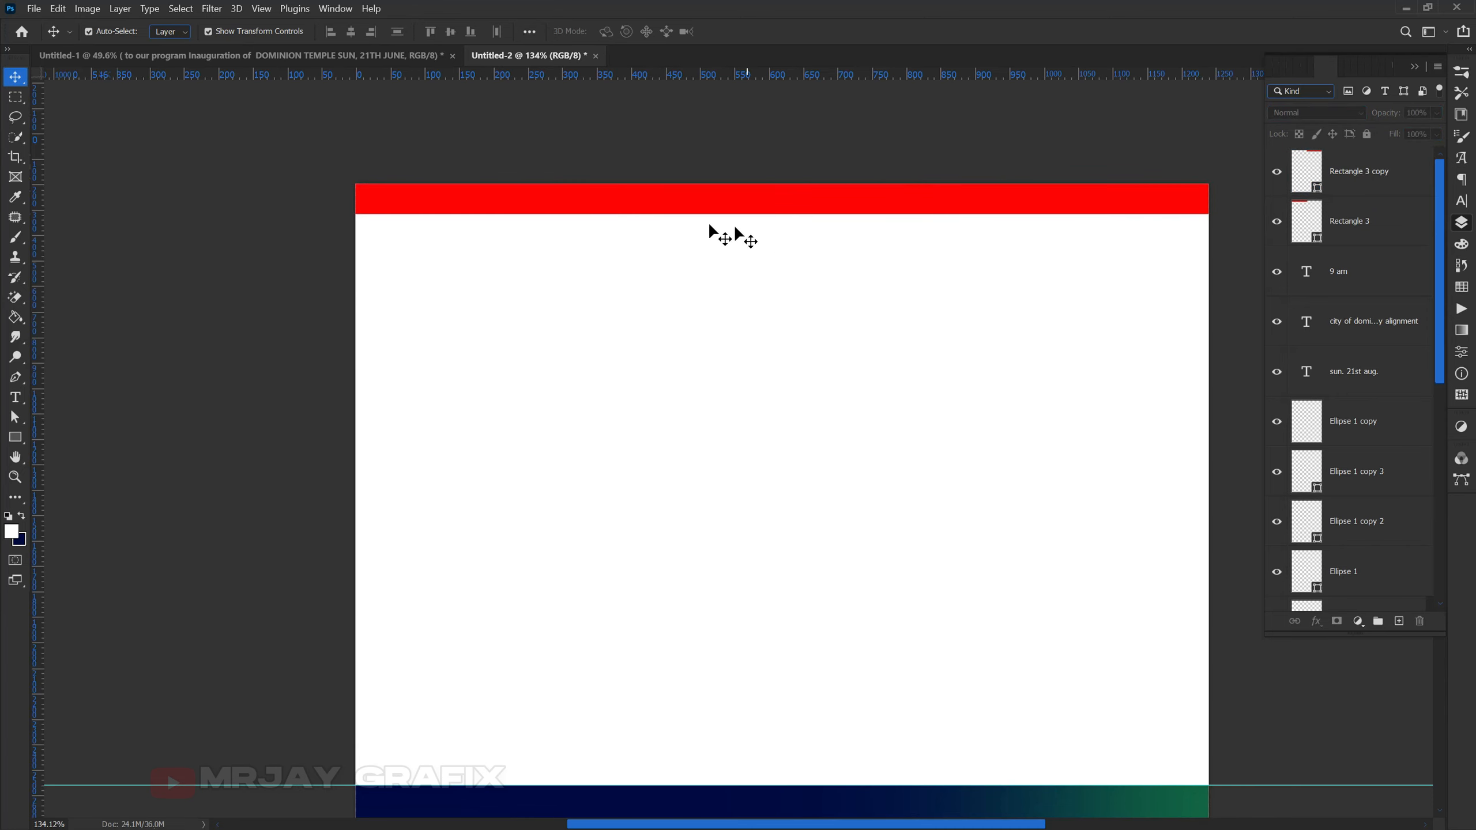
click(849, 211)
double_click(1317, 189)
click(764, 416)
drag(763, 417, 769, 415)
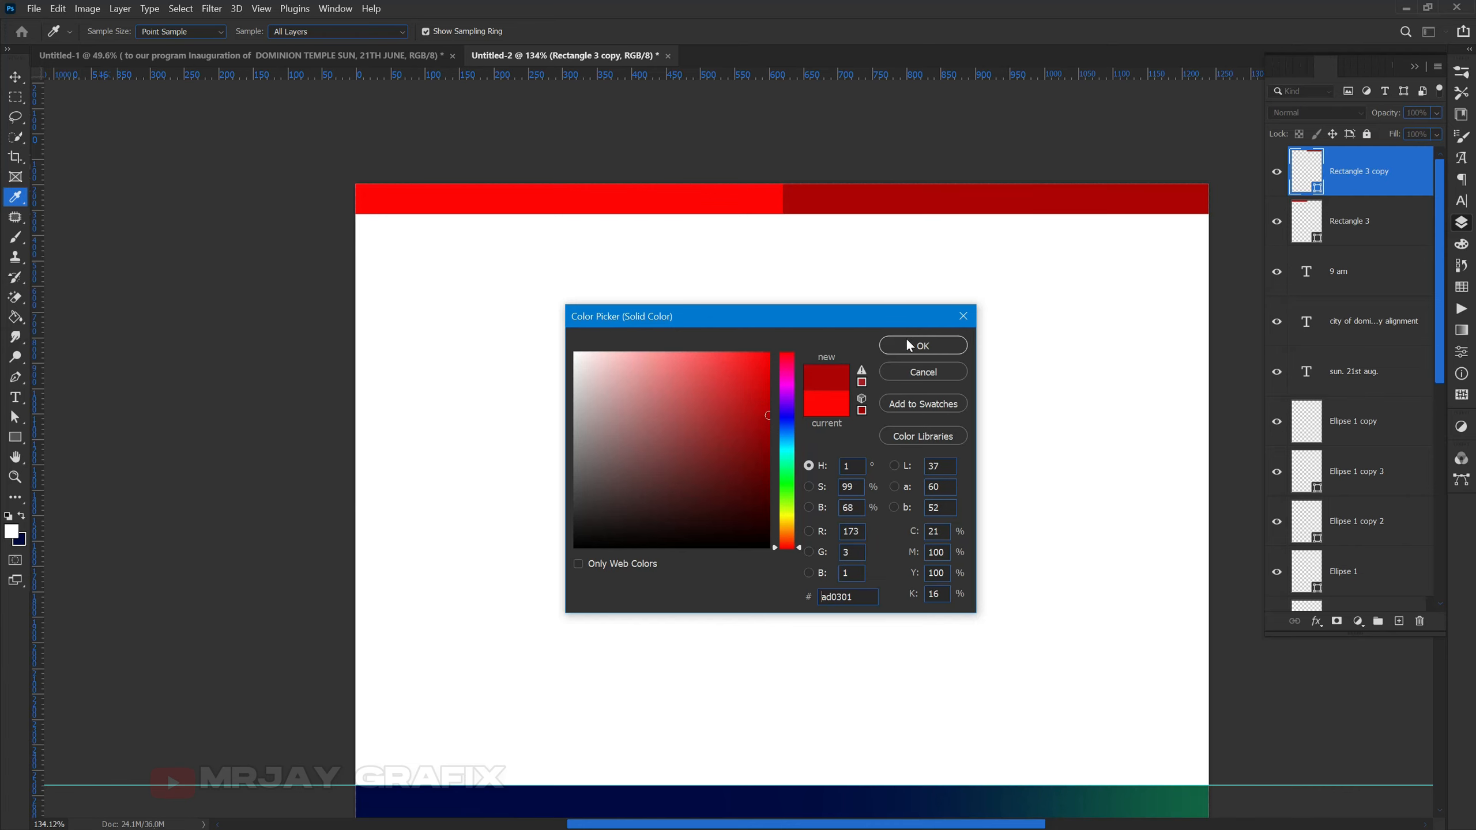
click(919, 345)
click(458, 426)
scroll(616, 279, down, 2)
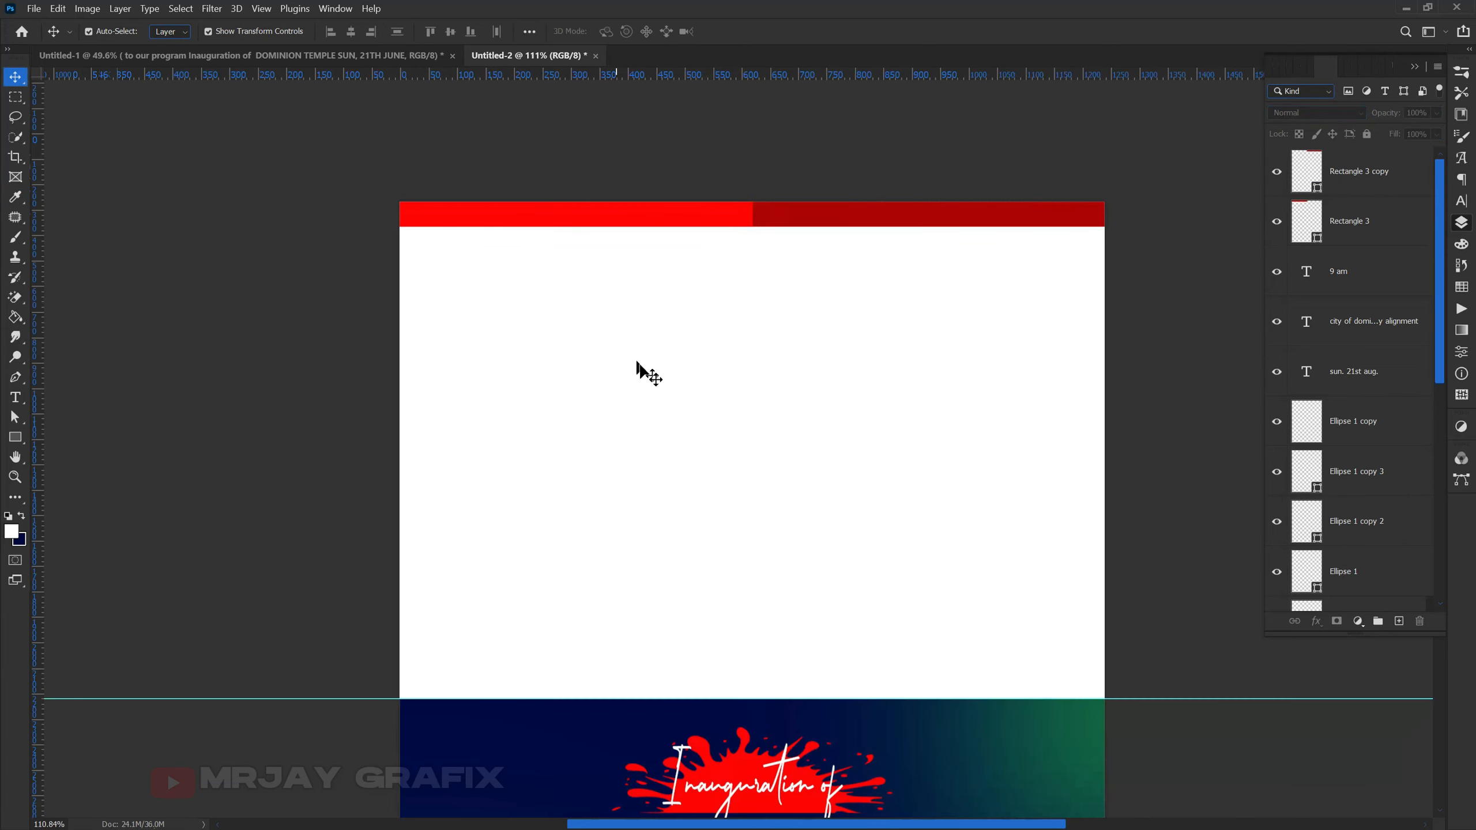
- Bring the Power Giants Embassy logo from Untitled-1 onto the Untitled-2 back panel
scroll(613, 390, up, 1)
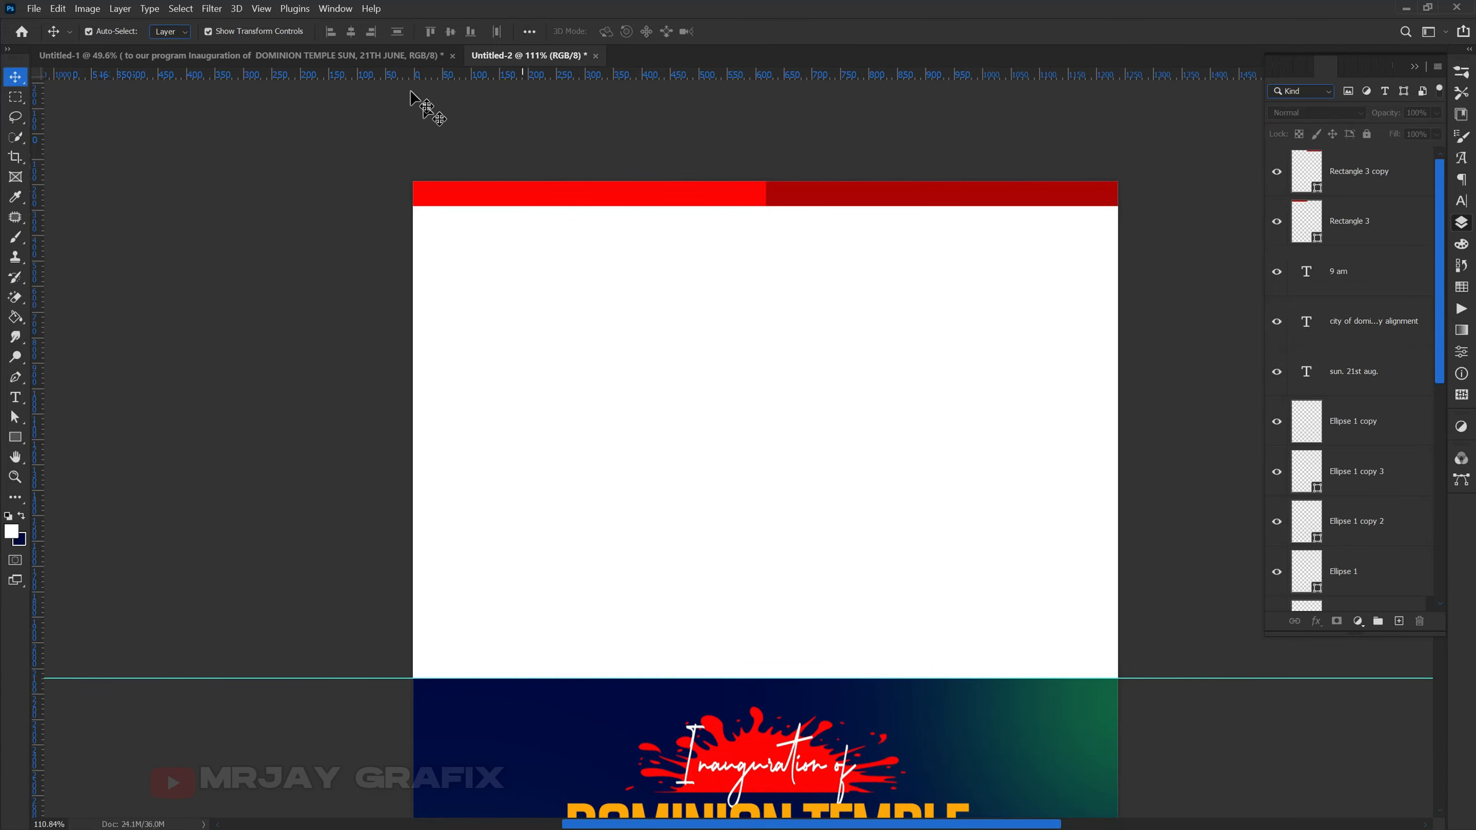
click(332, 55)
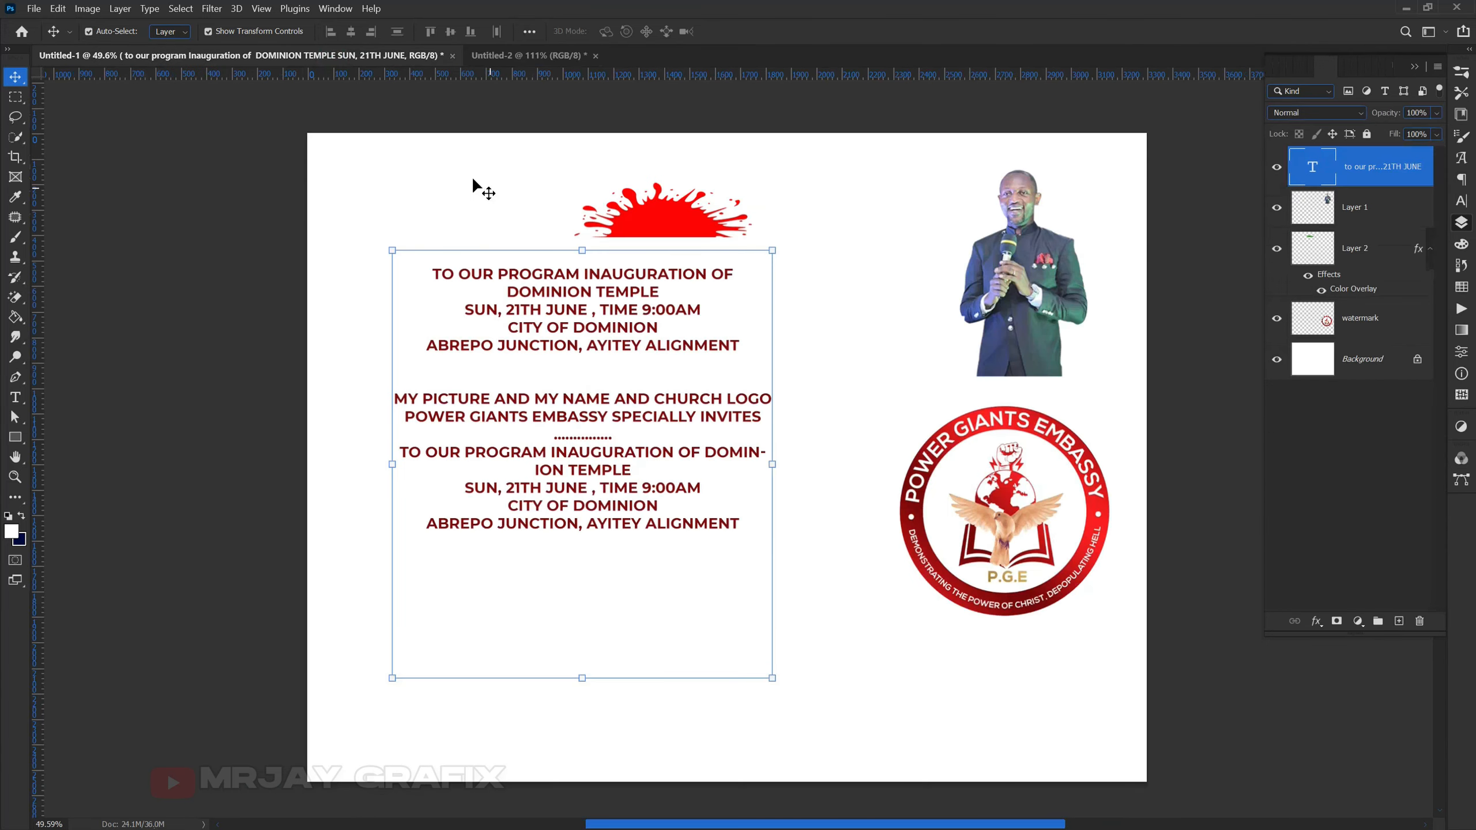
click(1014, 545)
drag(1014, 545, 790, 366)
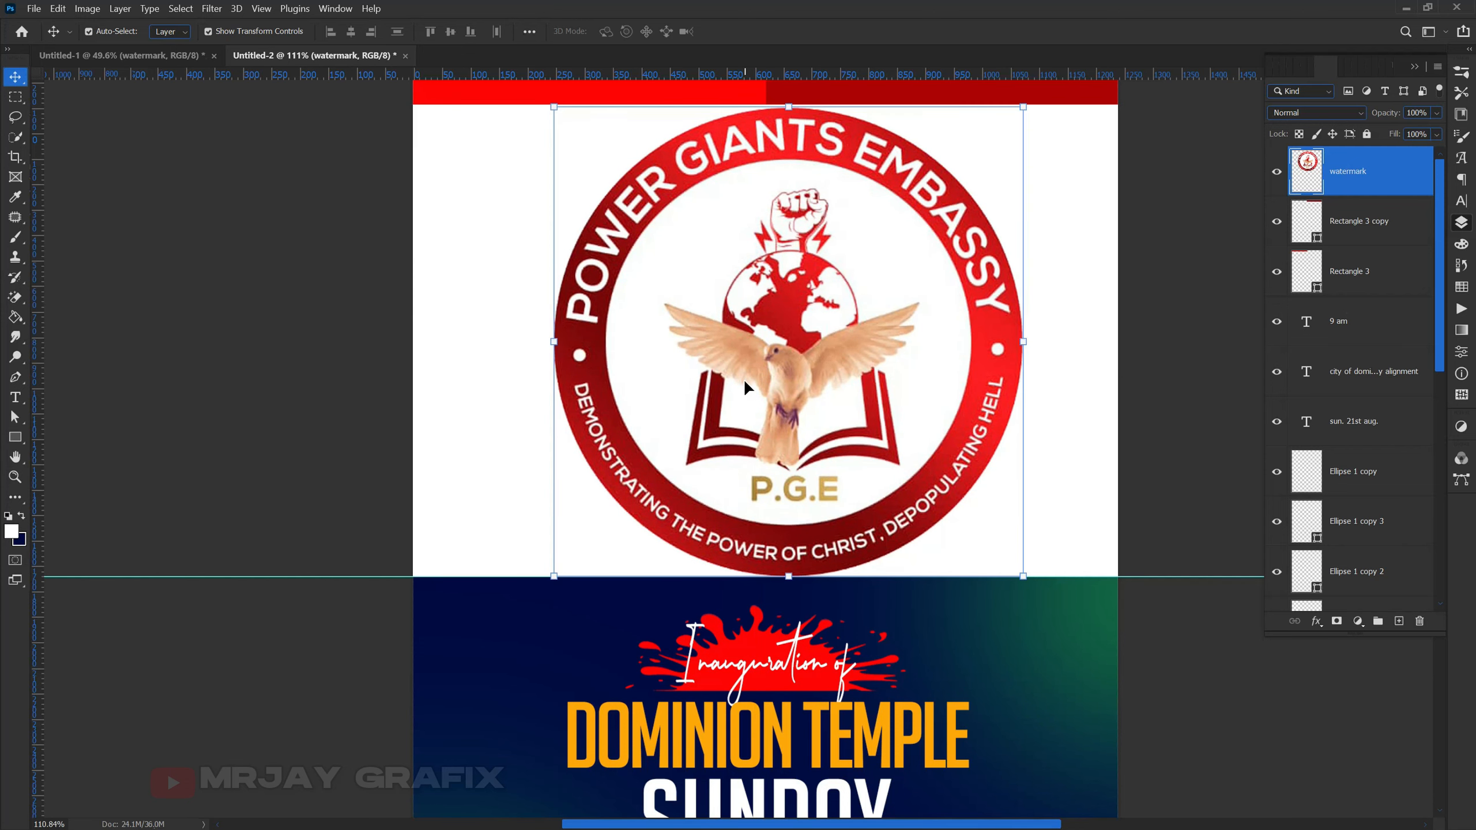
- Resize the logo and position it on the white back panel
drag(790, 578, 788, 568)
key(Return)
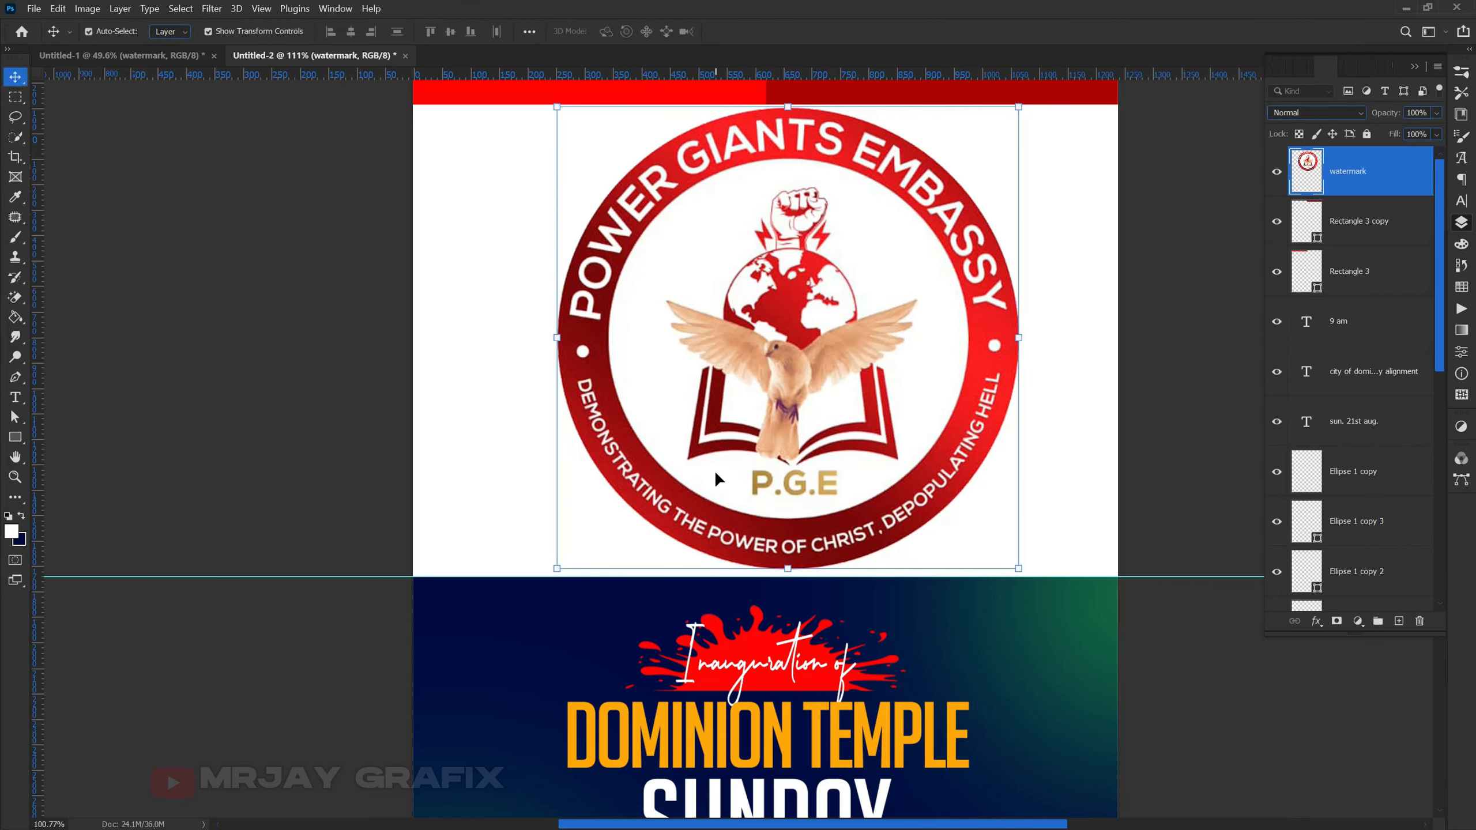
scroll(715, 471, down, 2)
drag(714, 471, 745, 461)
key(Up)
key(Up)
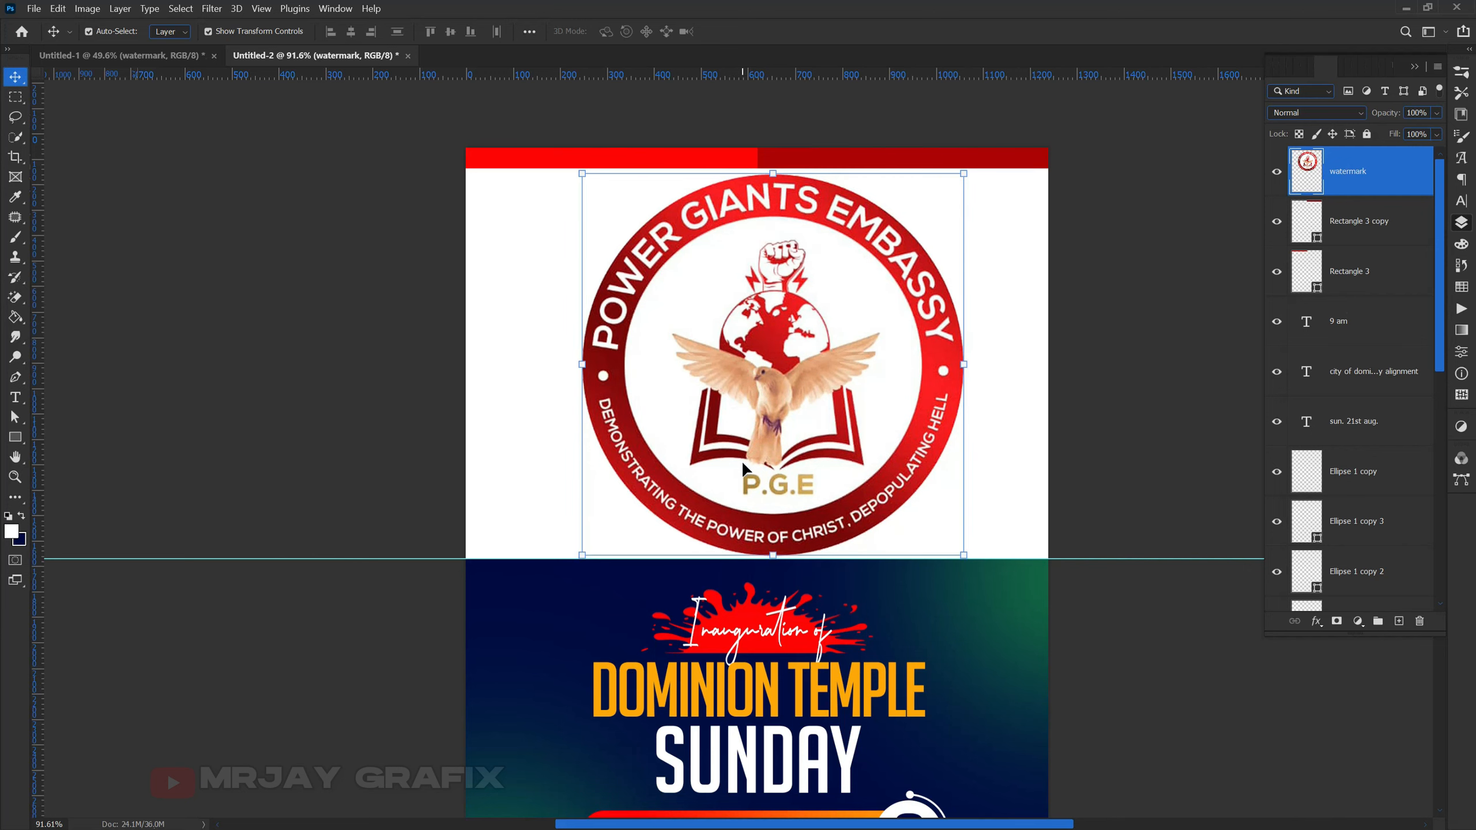
click(345, 355)
click(720, 375)
- Fade the logo to 4% opacity, centre it, and lock the layer with Lock All
drag(1386, 114, 1320, 124)
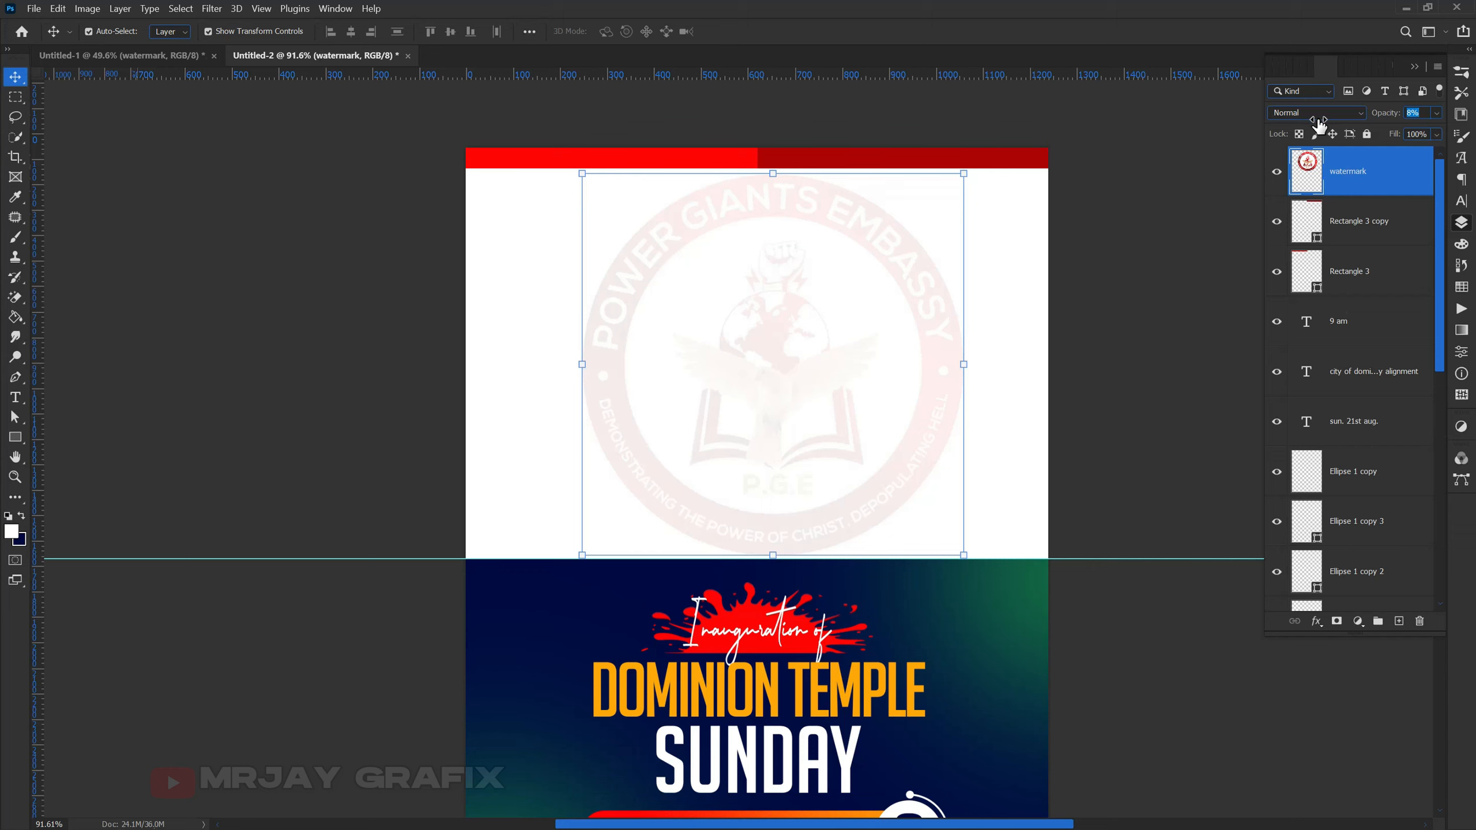
drag(1319, 124, 1314, 124)
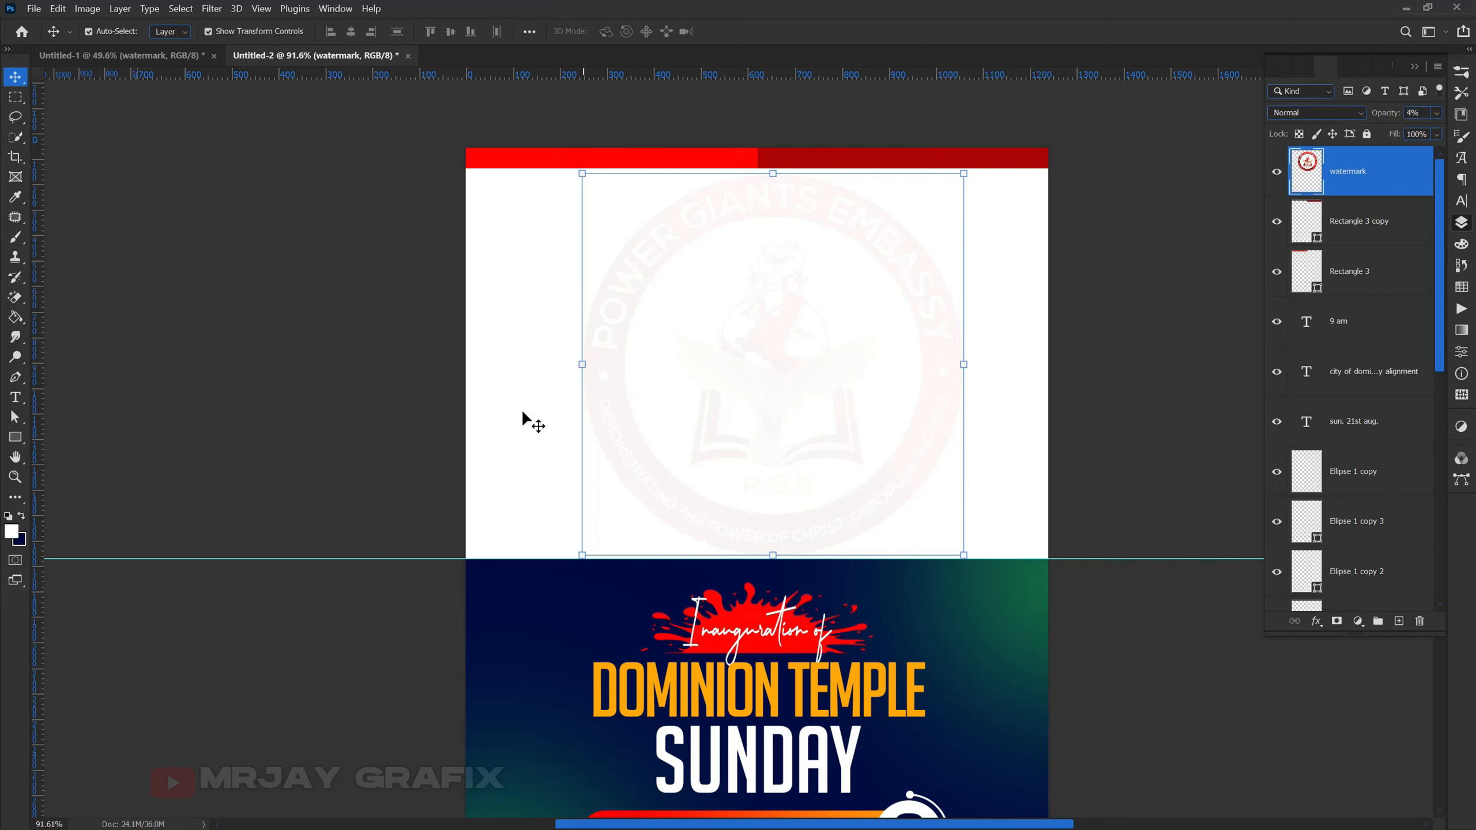
drag(599, 435, 585, 437)
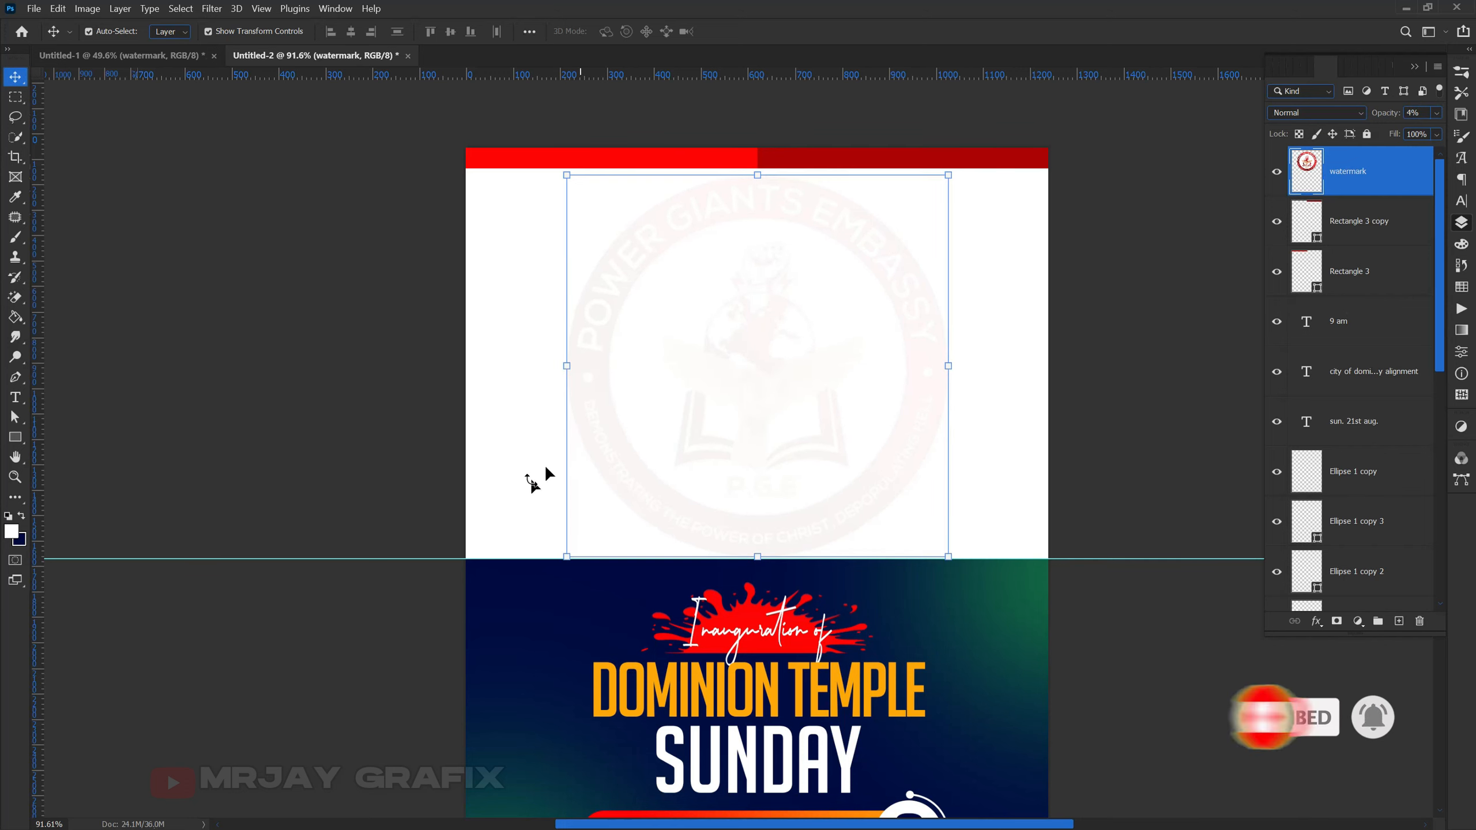
click(223, 457)
click(1342, 171)
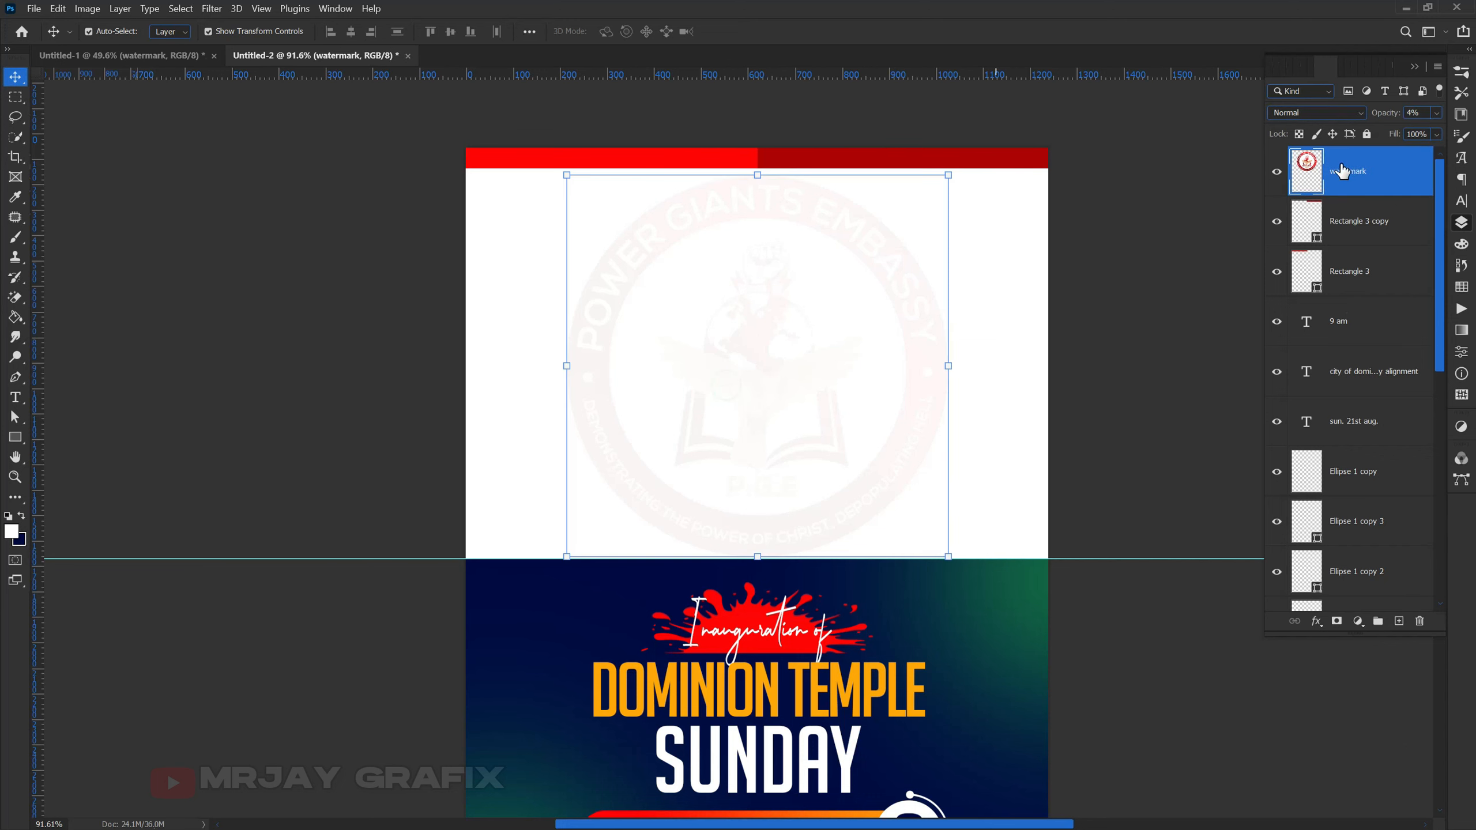
click(1369, 136)
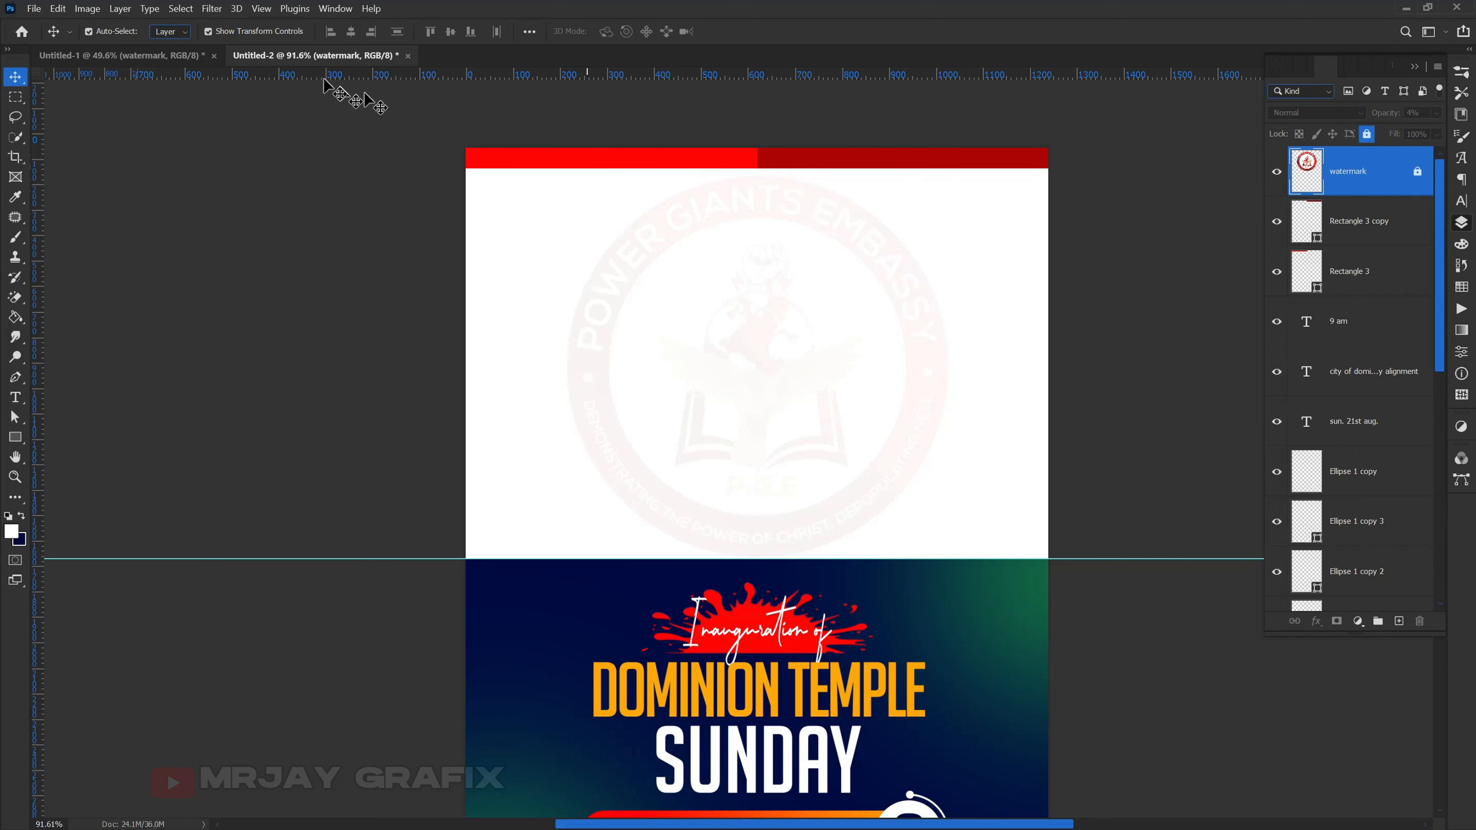
- Select the speaker's photo in the invitation document, then return to the flyer
click(153, 60)
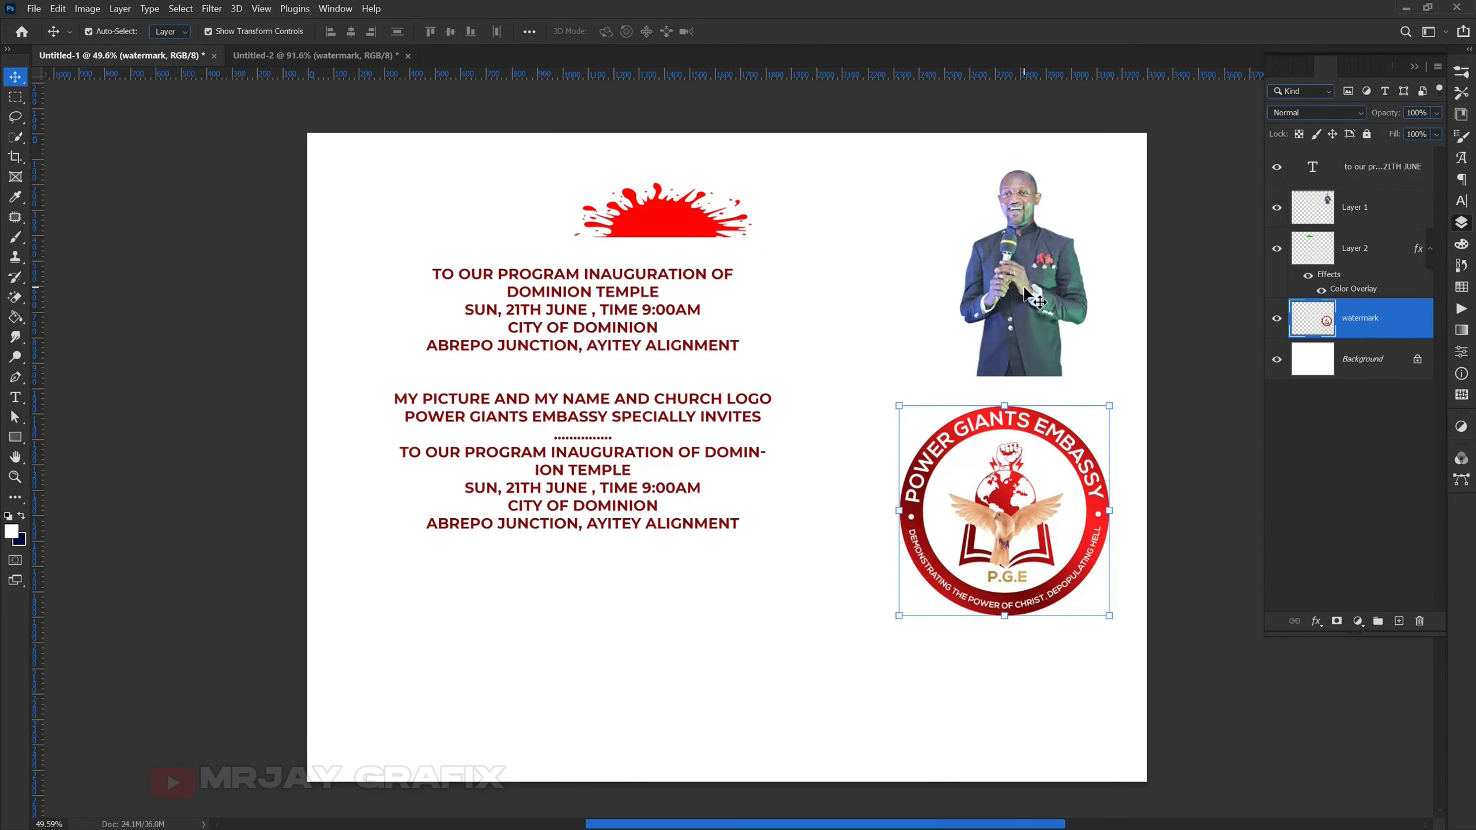
click(1013, 298)
click(258, 57)
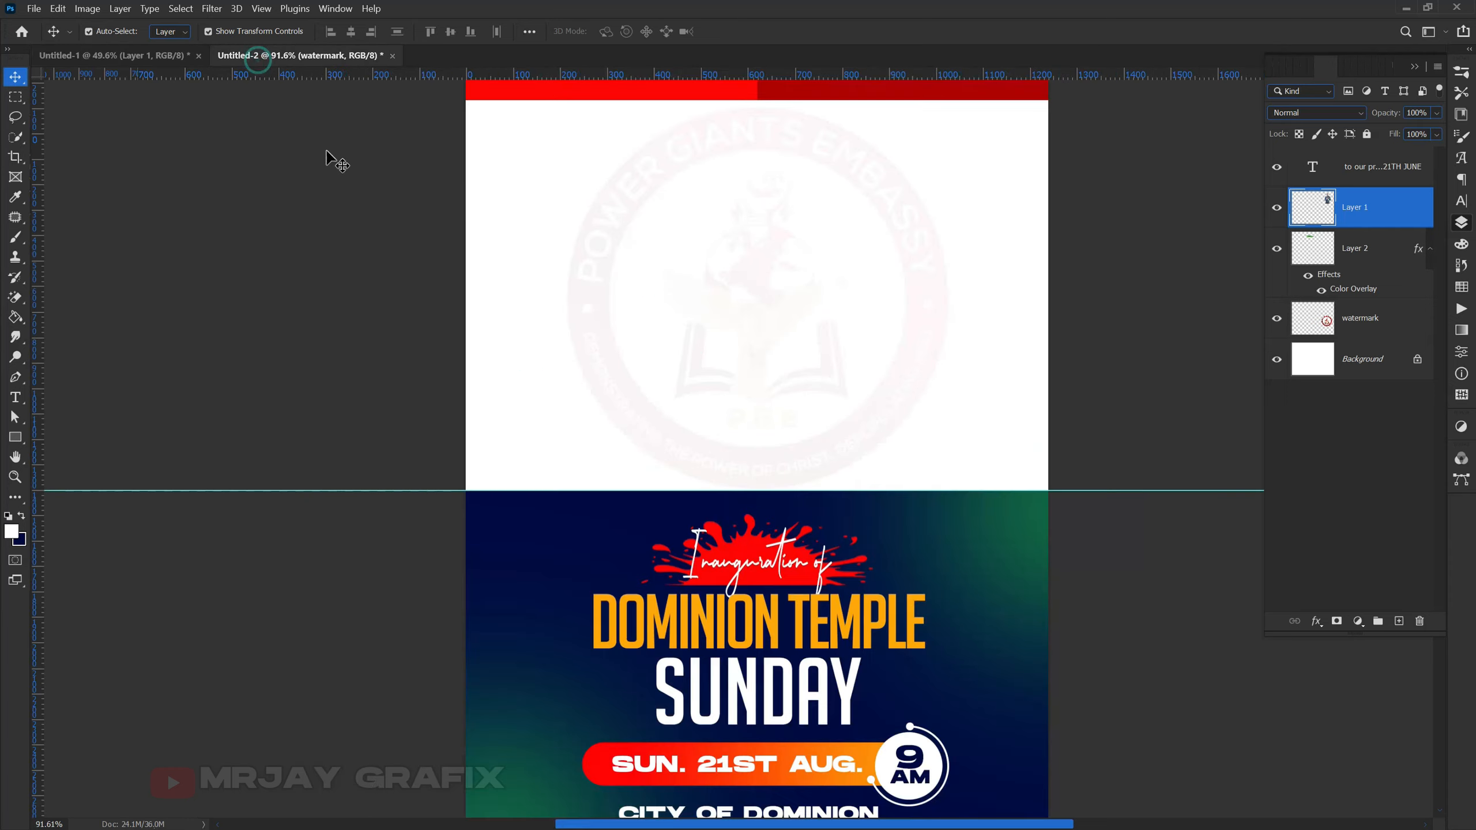
scroll(607, 166, up, 3)
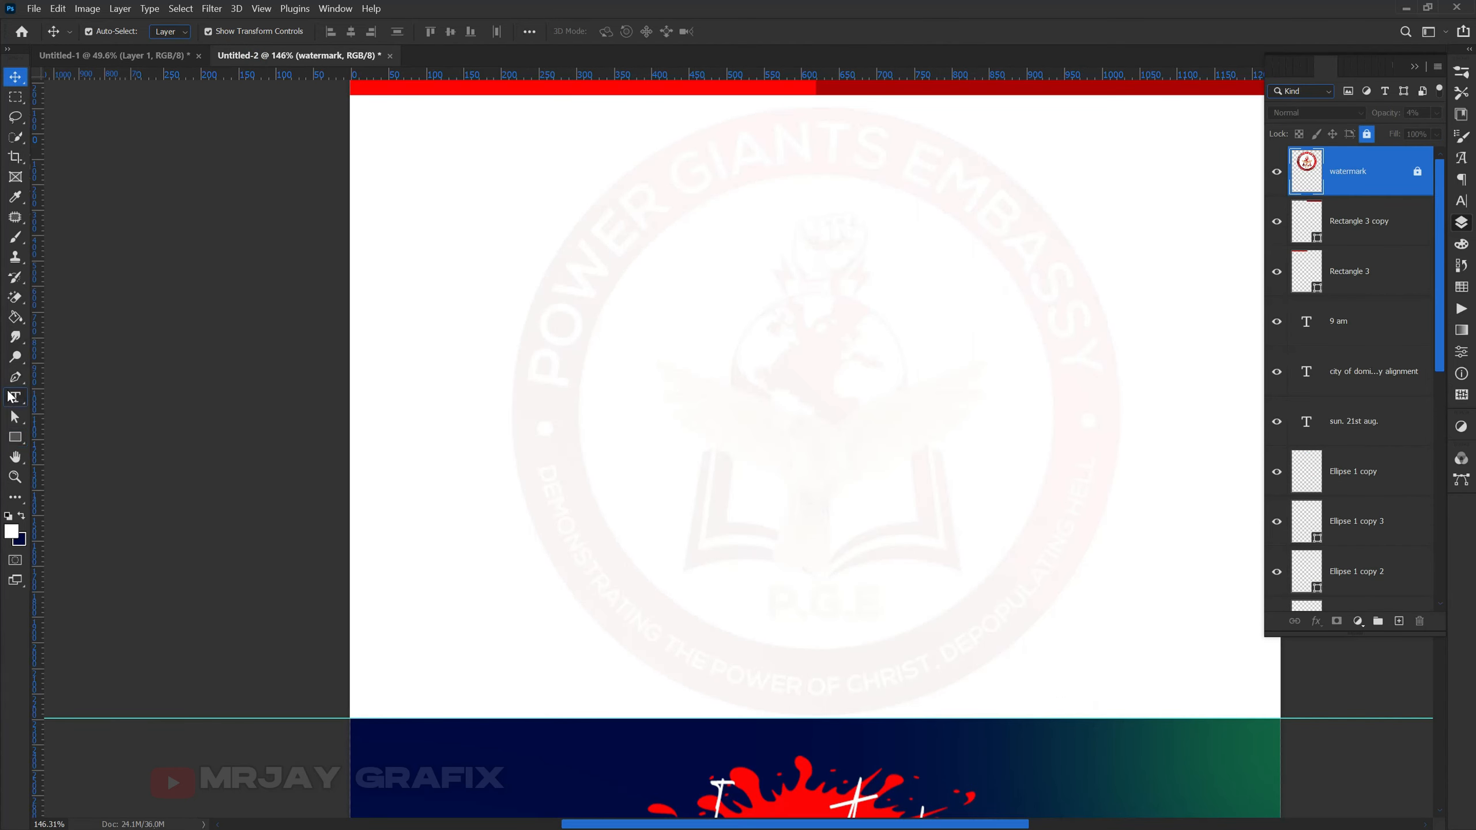
right_click(16, 440)
- Draw a 232 px orange circle near the back panel's upper left
click(62, 466)
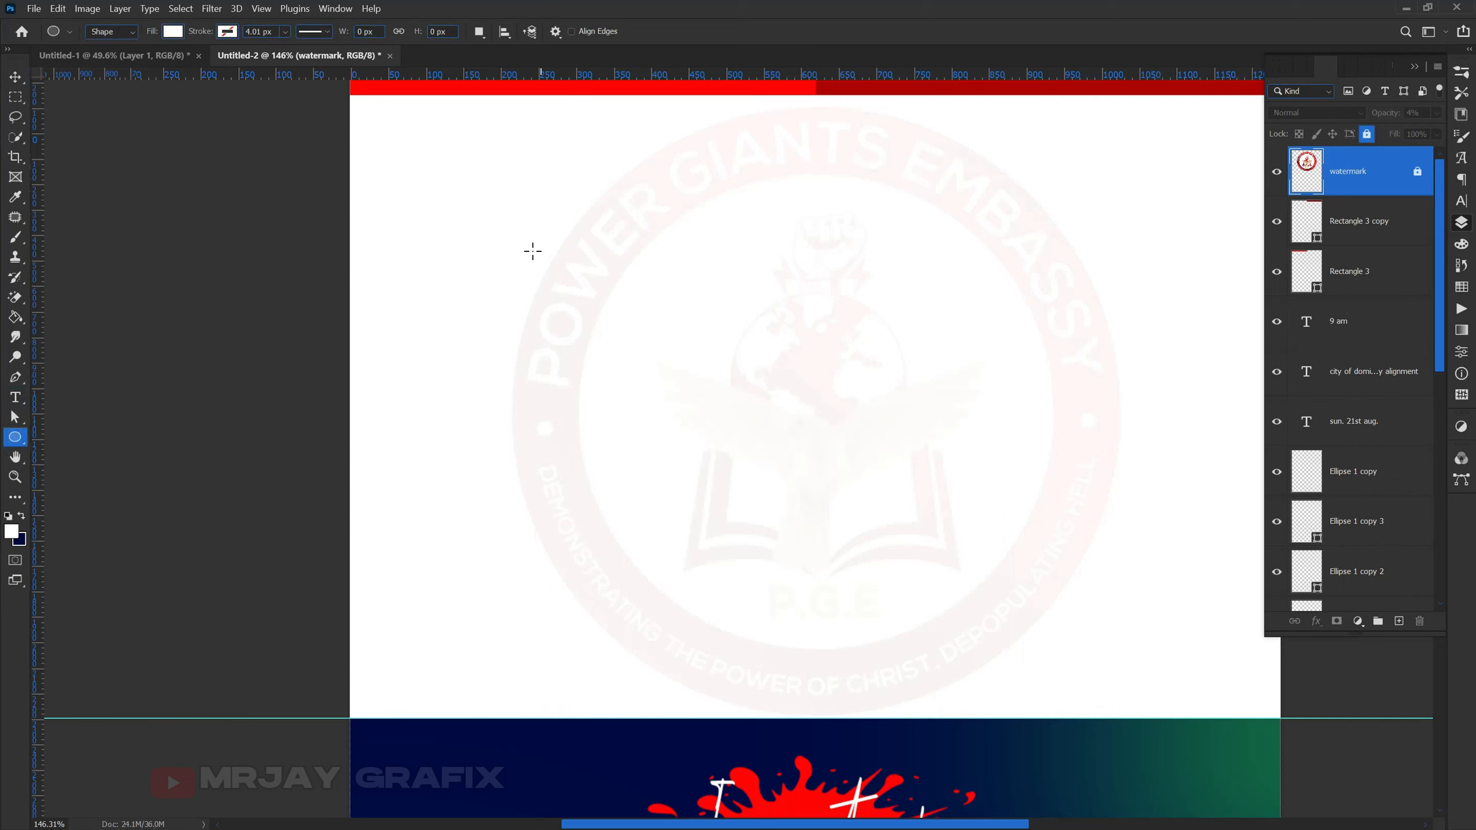
click(168, 32)
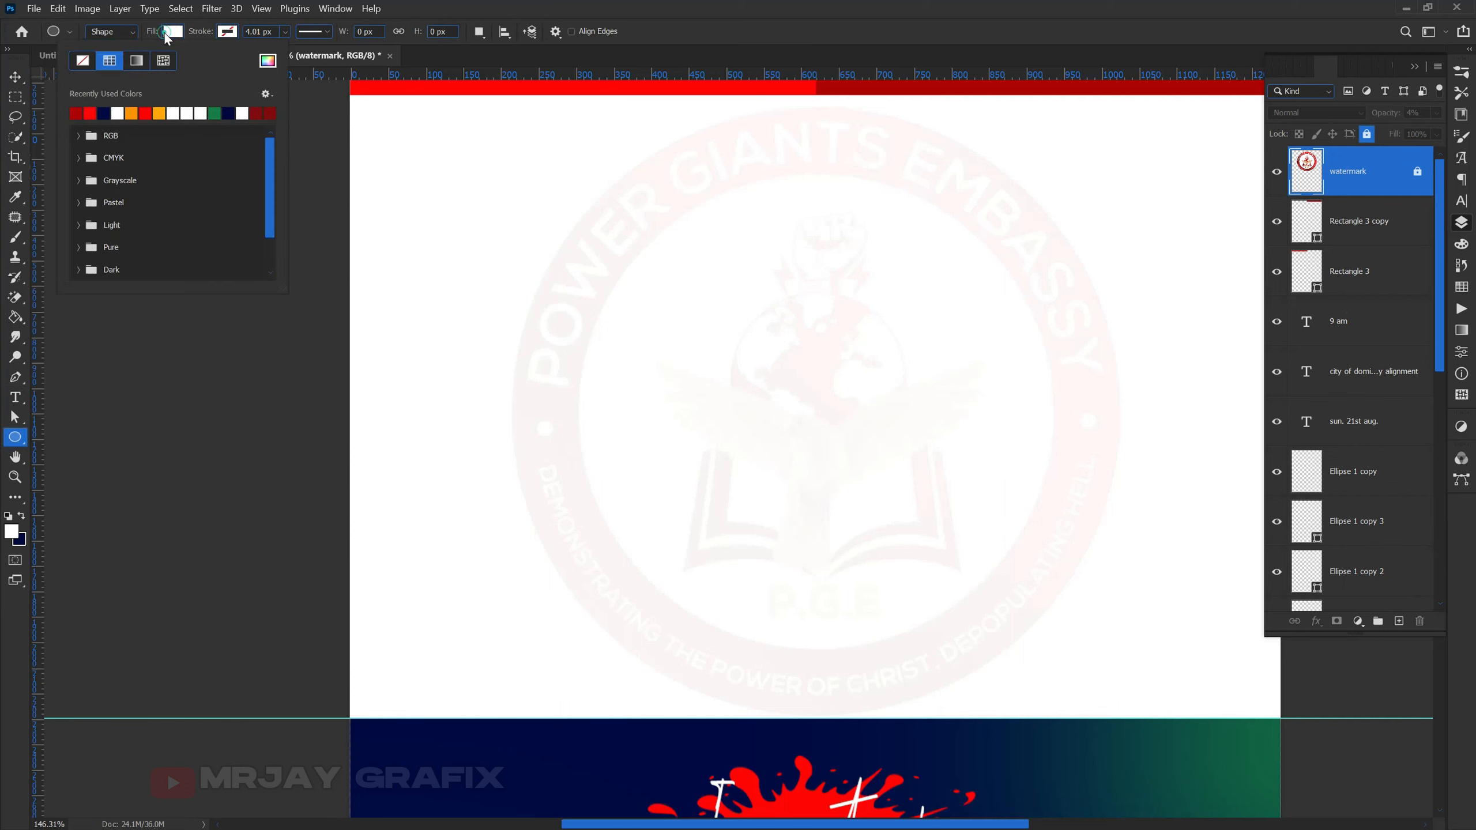
click(135, 114)
key(Return)
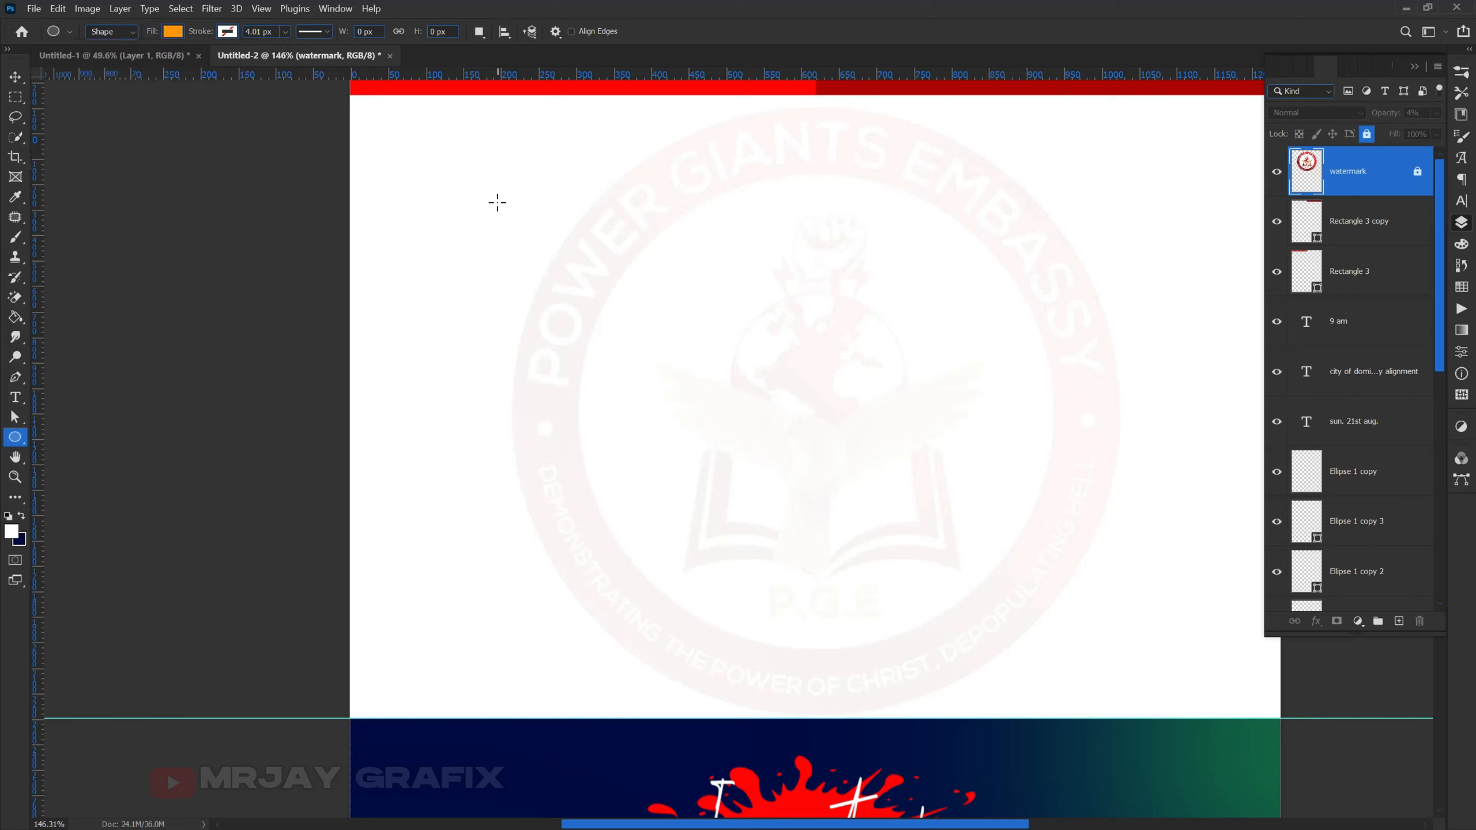
drag(446, 173, 621, 349)
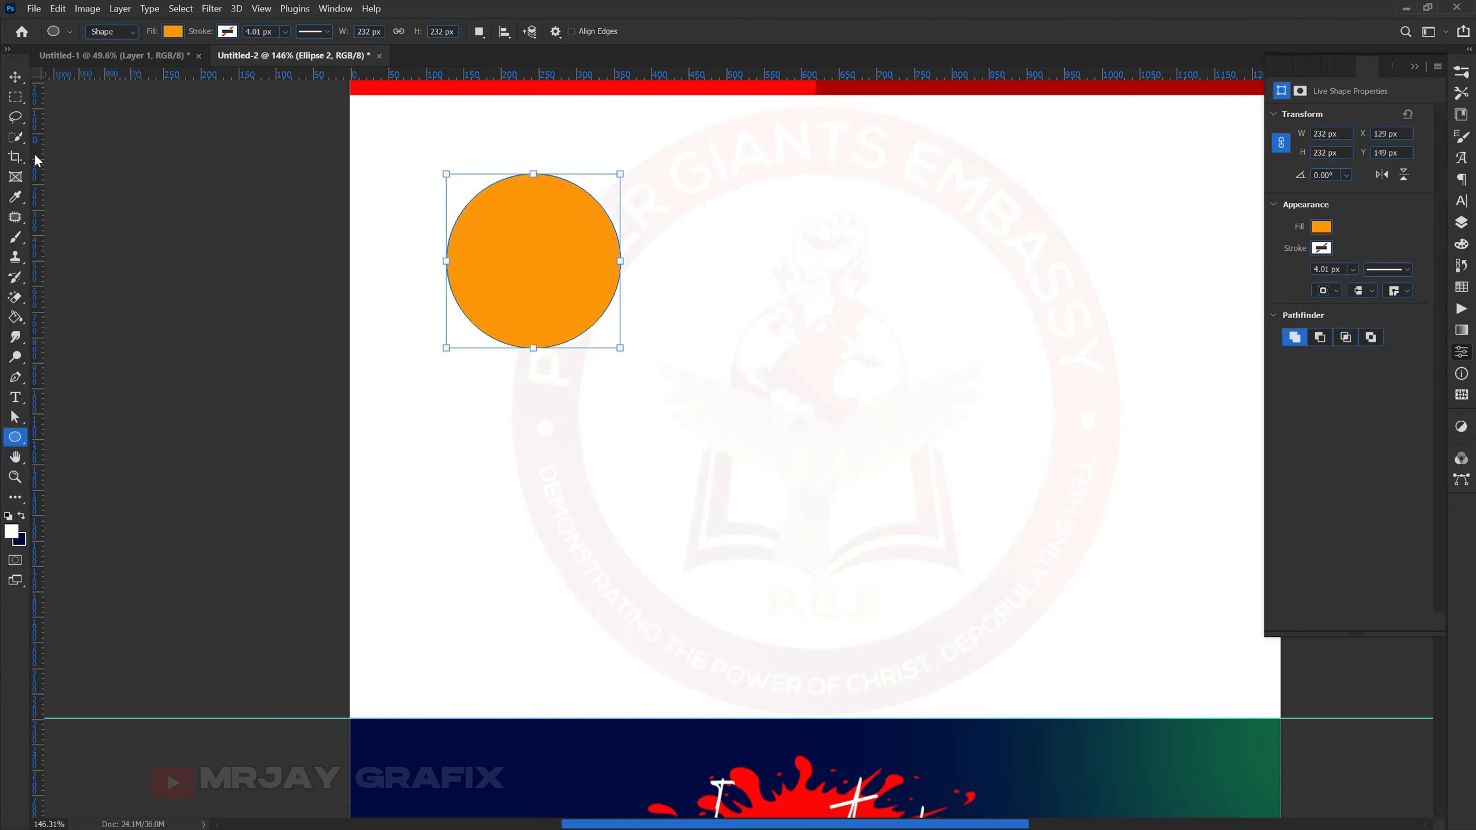
click(15, 77)
drag(515, 310, 502, 347)
click(247, 379)
- Add a Stroke layer style to the orange circle
click(463, 318)
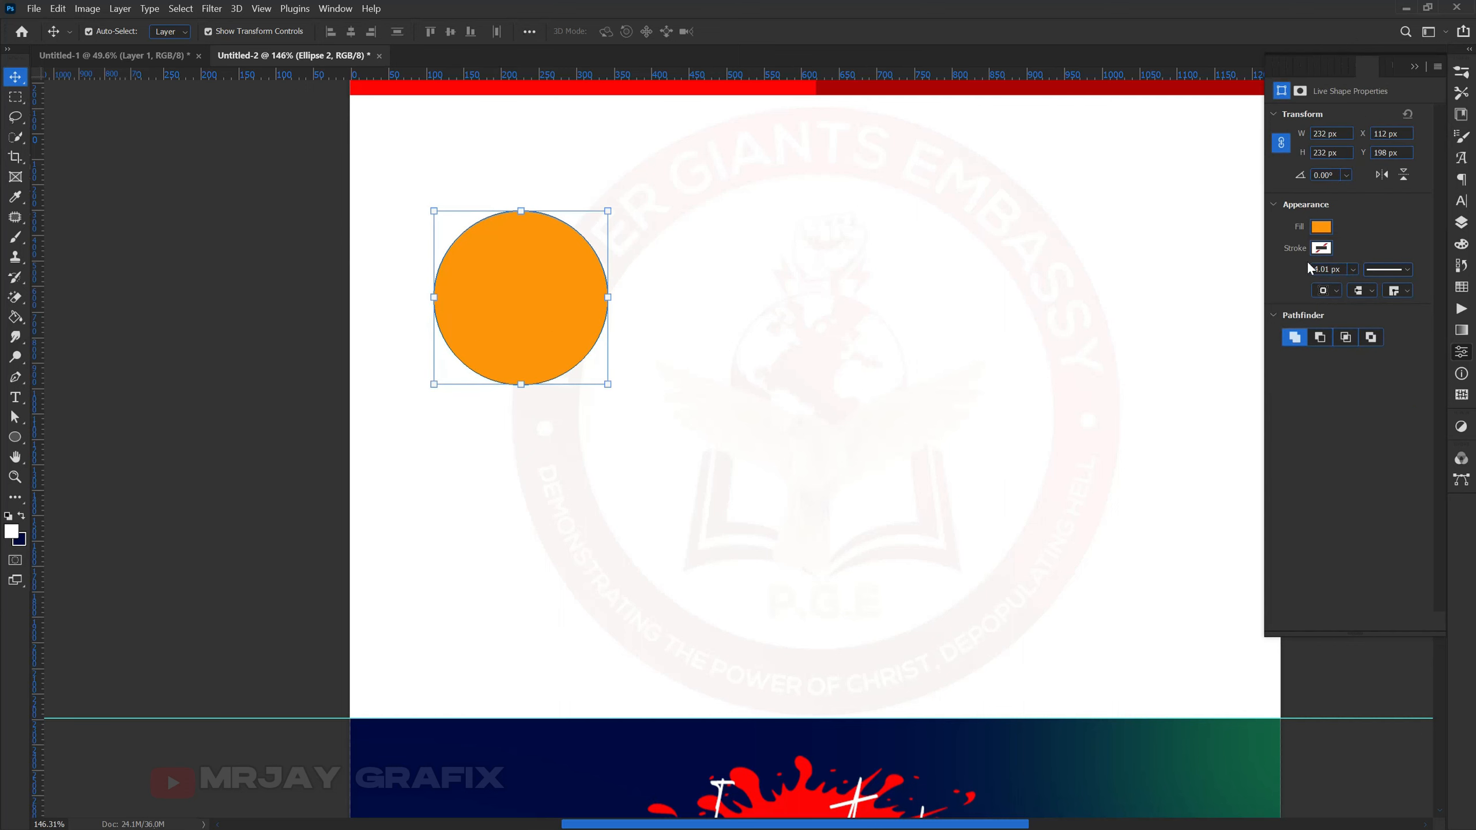
click(1461, 223)
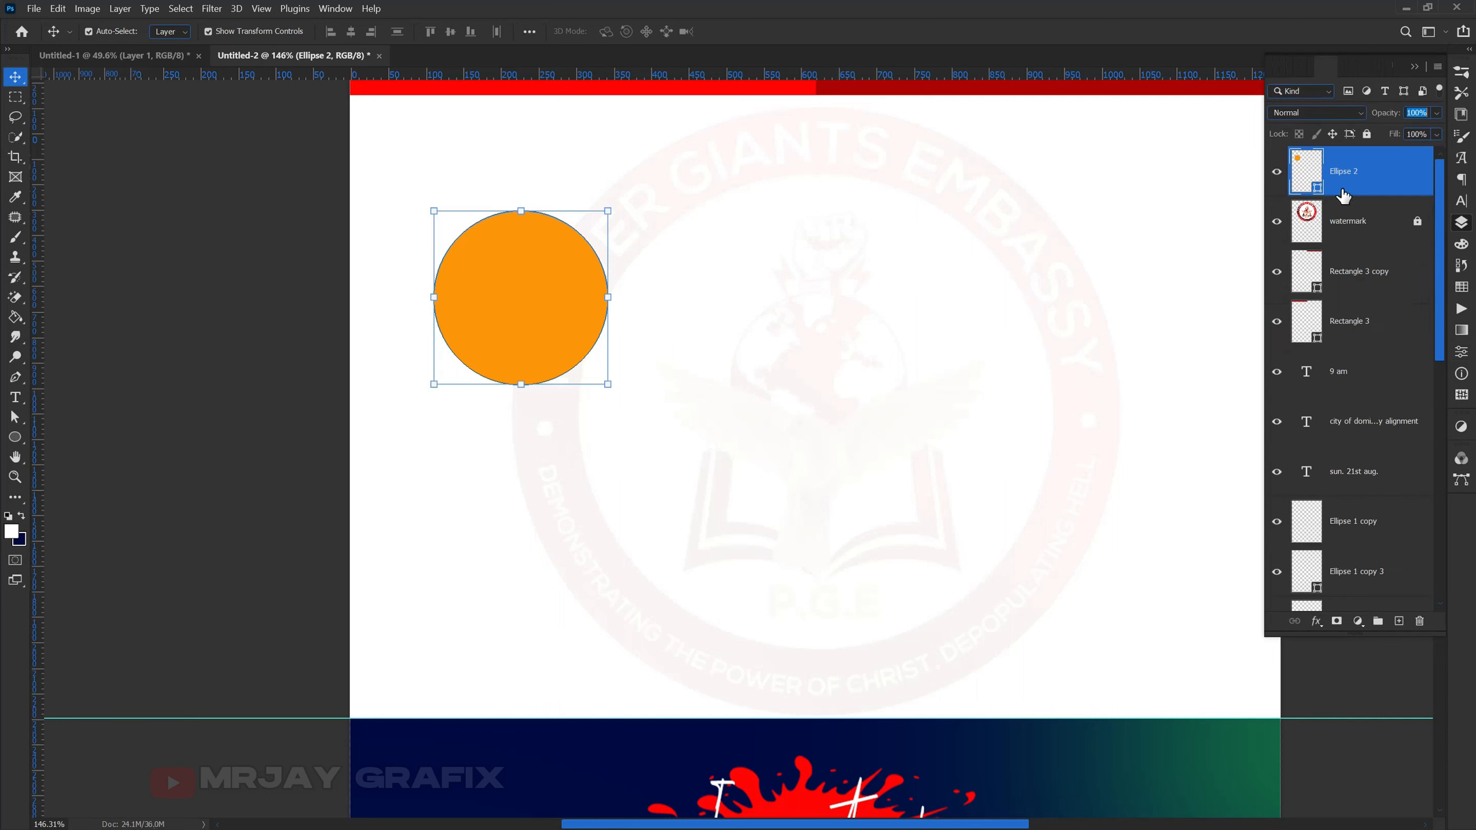
click(1316, 623)
click(1316, 623)
click(1316, 623)
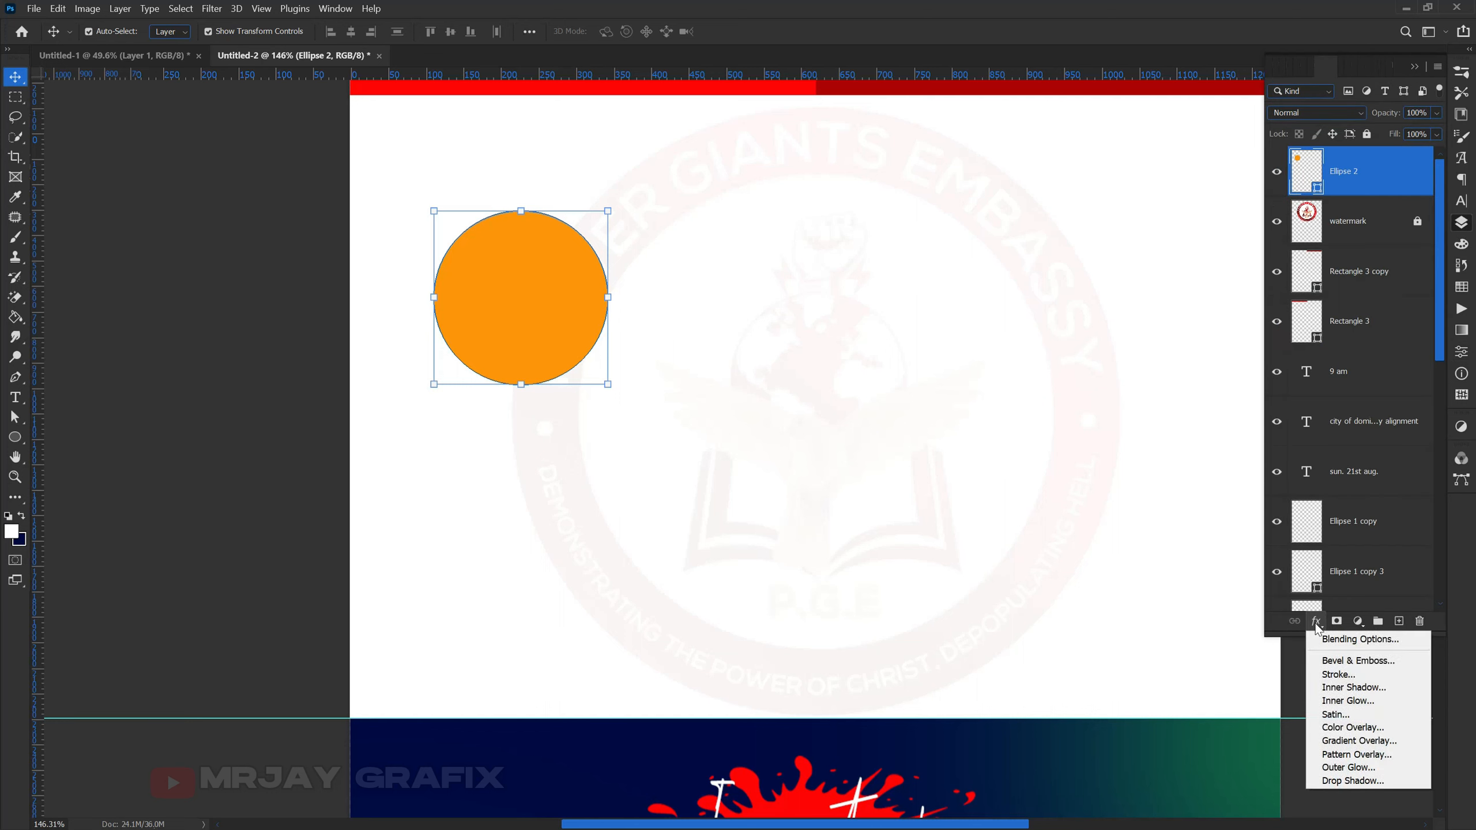
click(1337, 674)
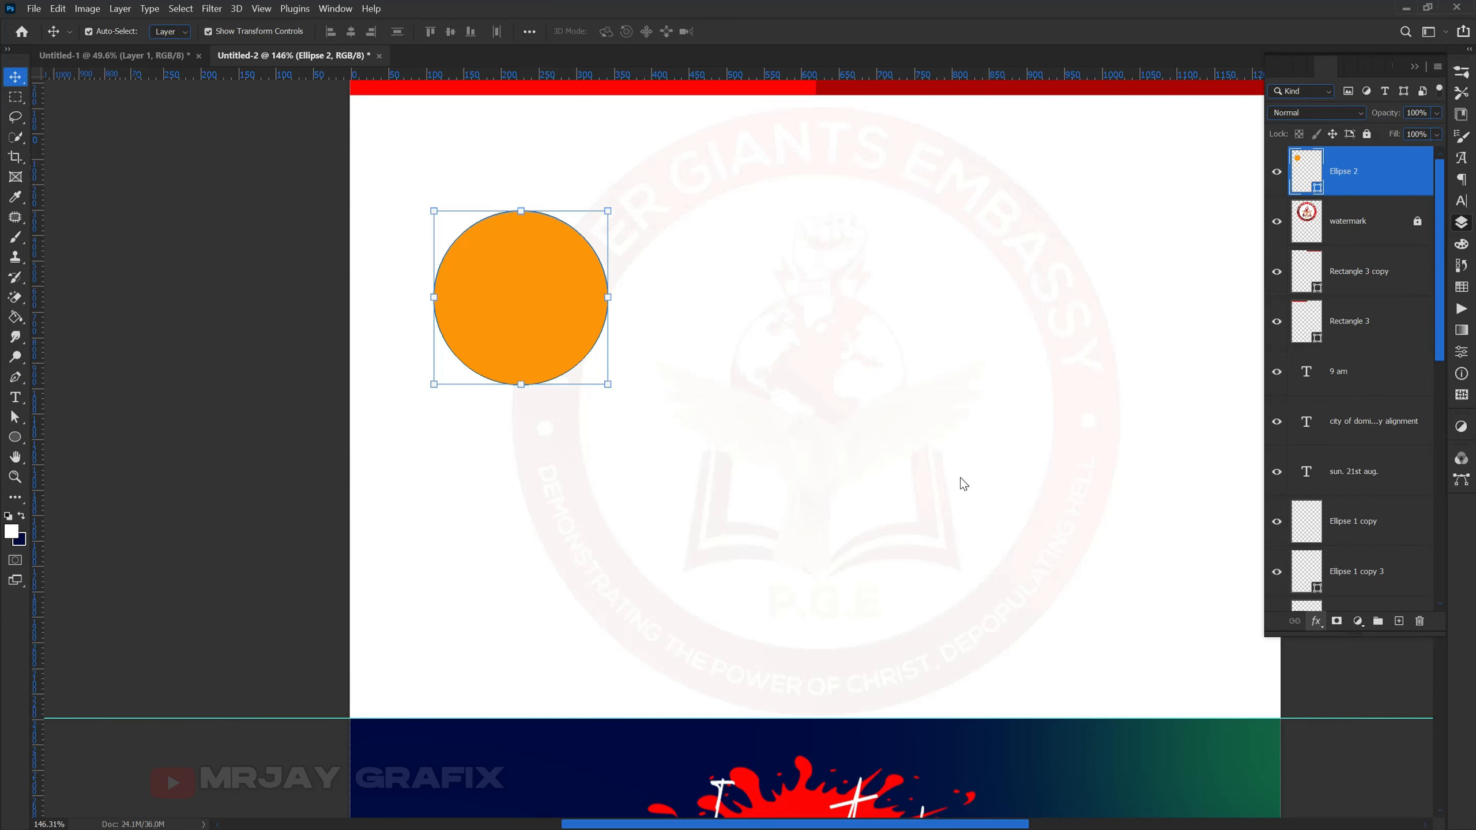
drag(673, 85, 826, 126)
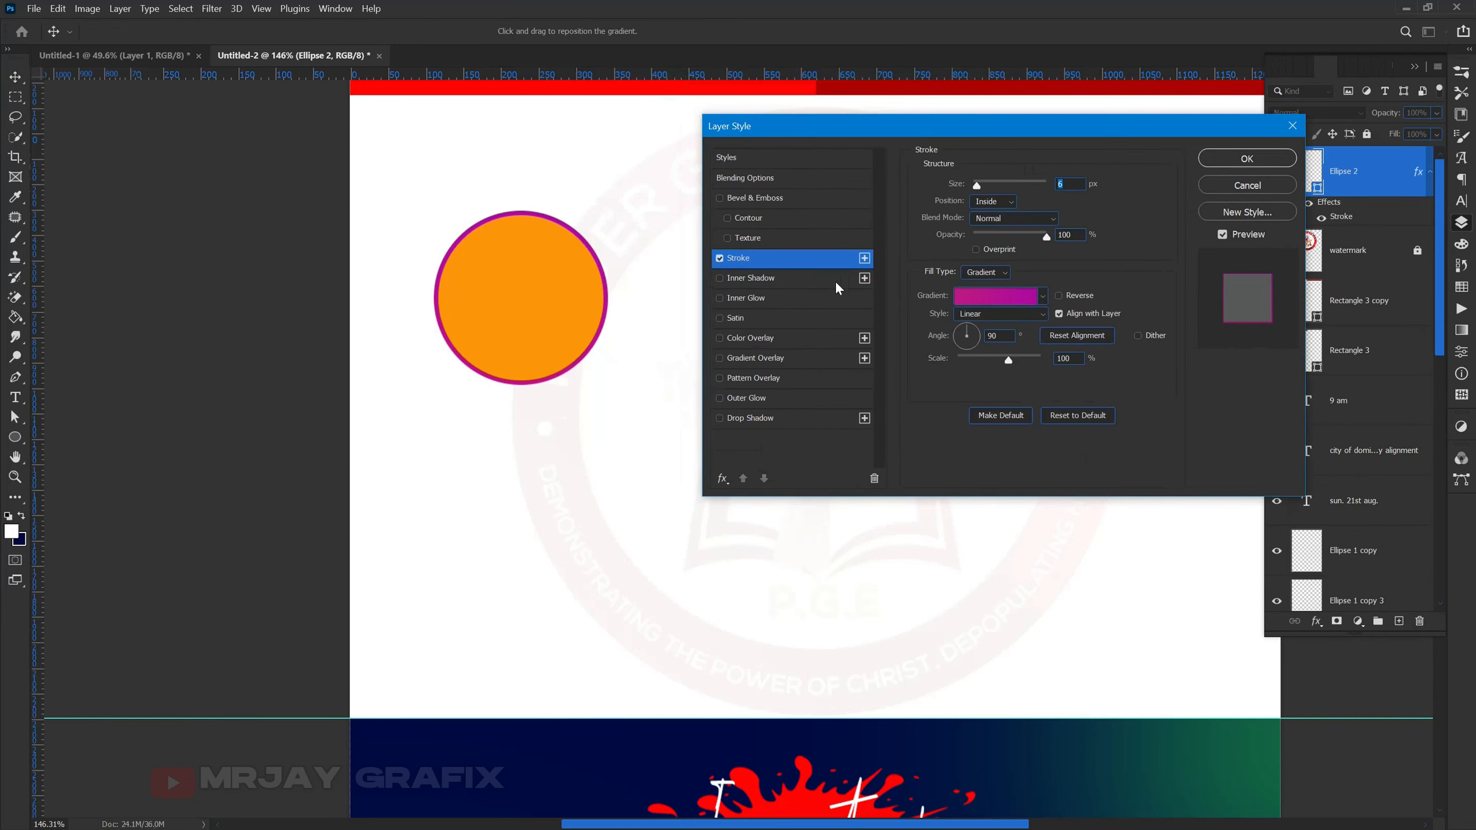
- Make the stroke solid red sampled from the top bar, then move the circle slightly up-right
click(987, 277)
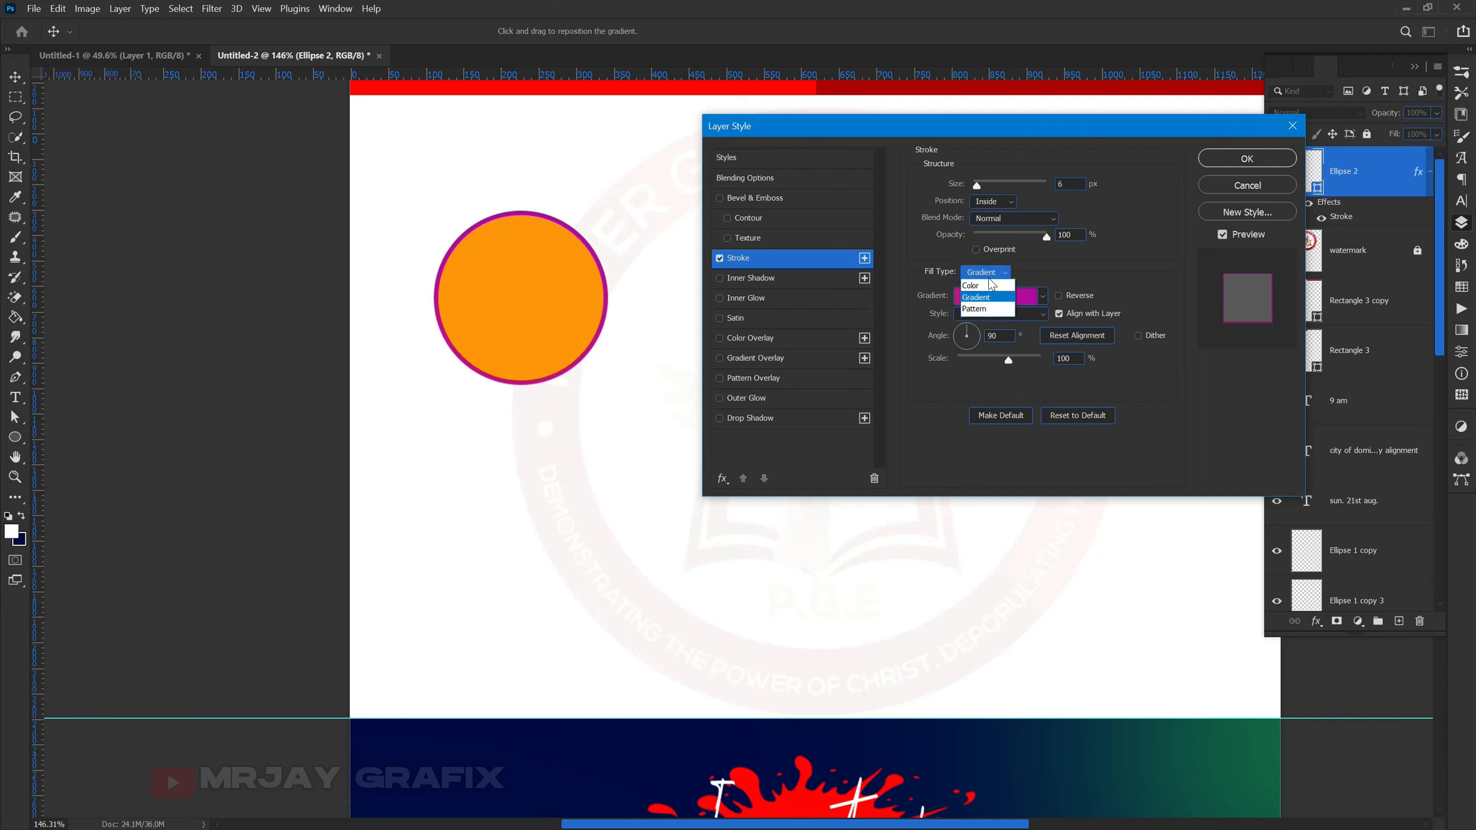
click(985, 283)
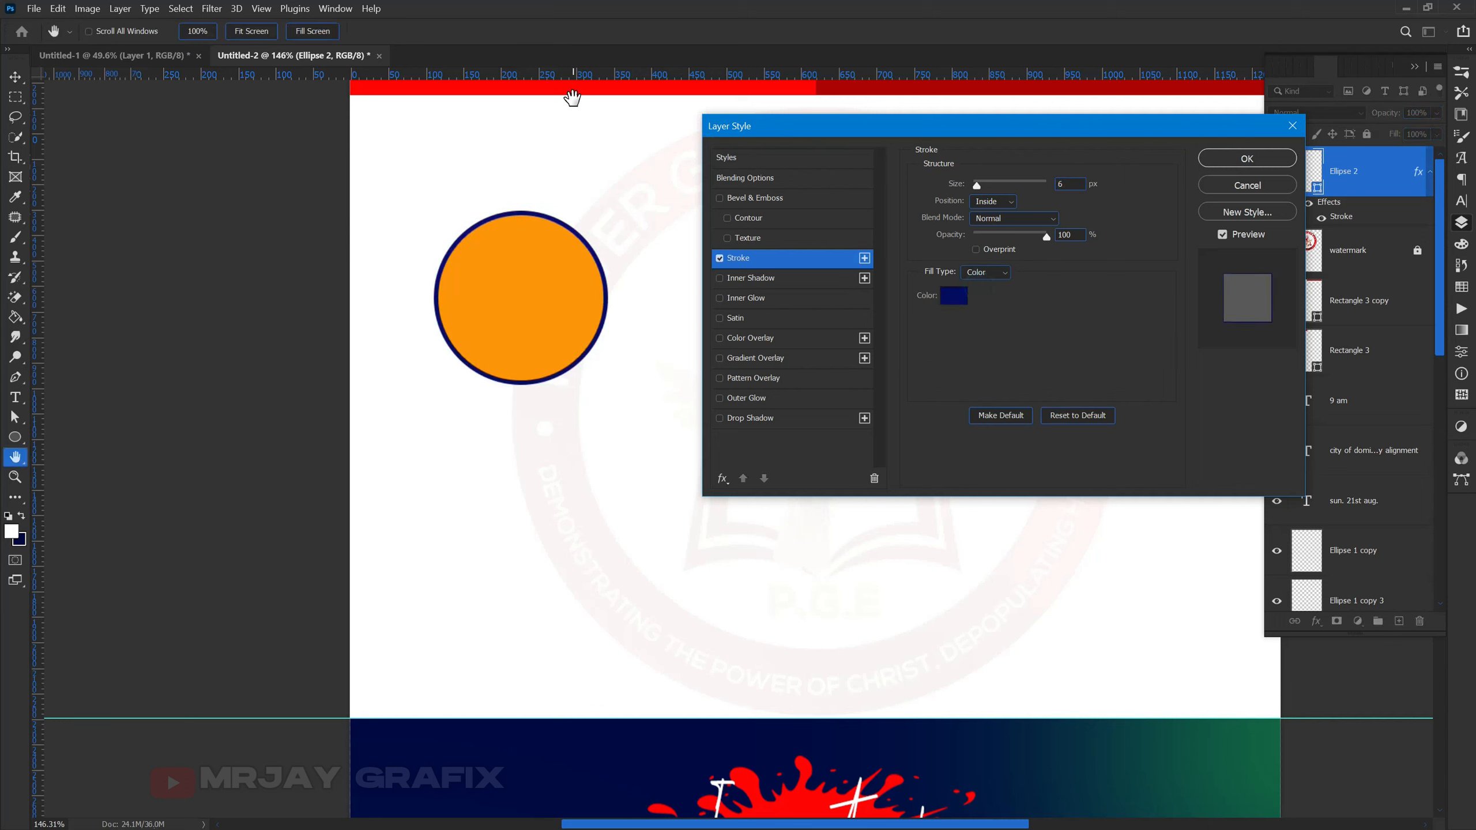
click(954, 297)
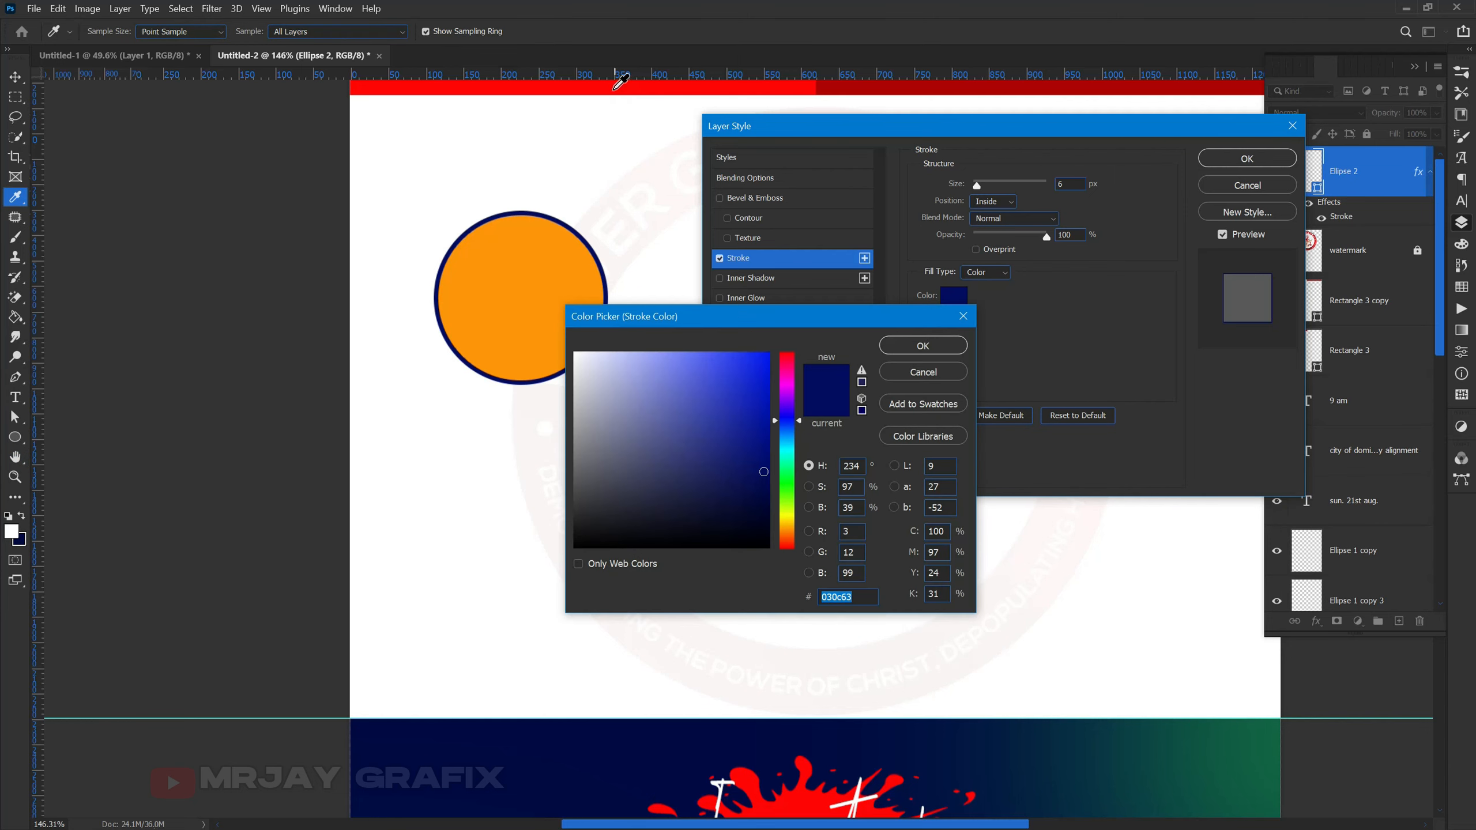
click(613, 88)
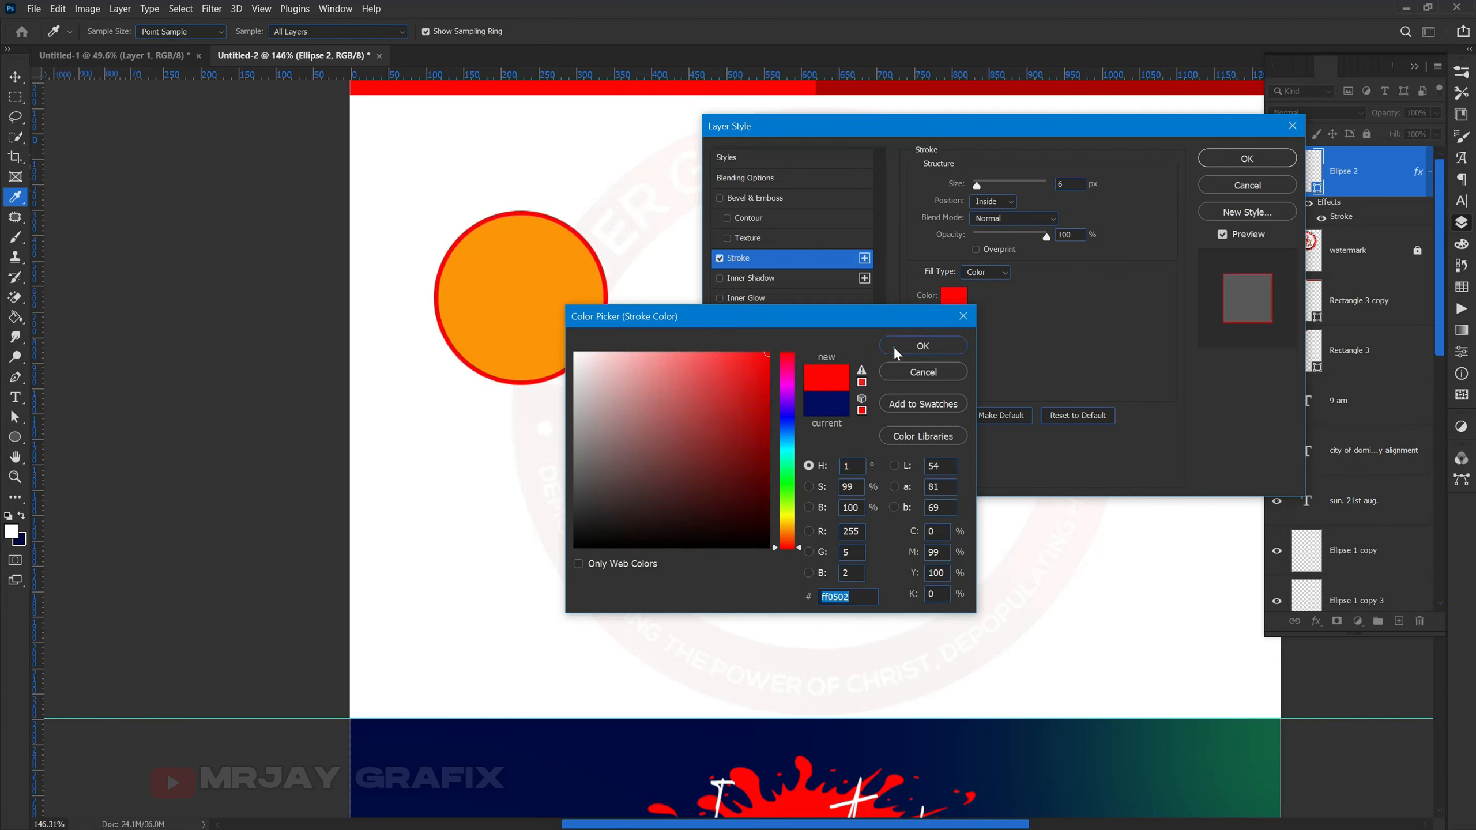
click(890, 349)
key(Return)
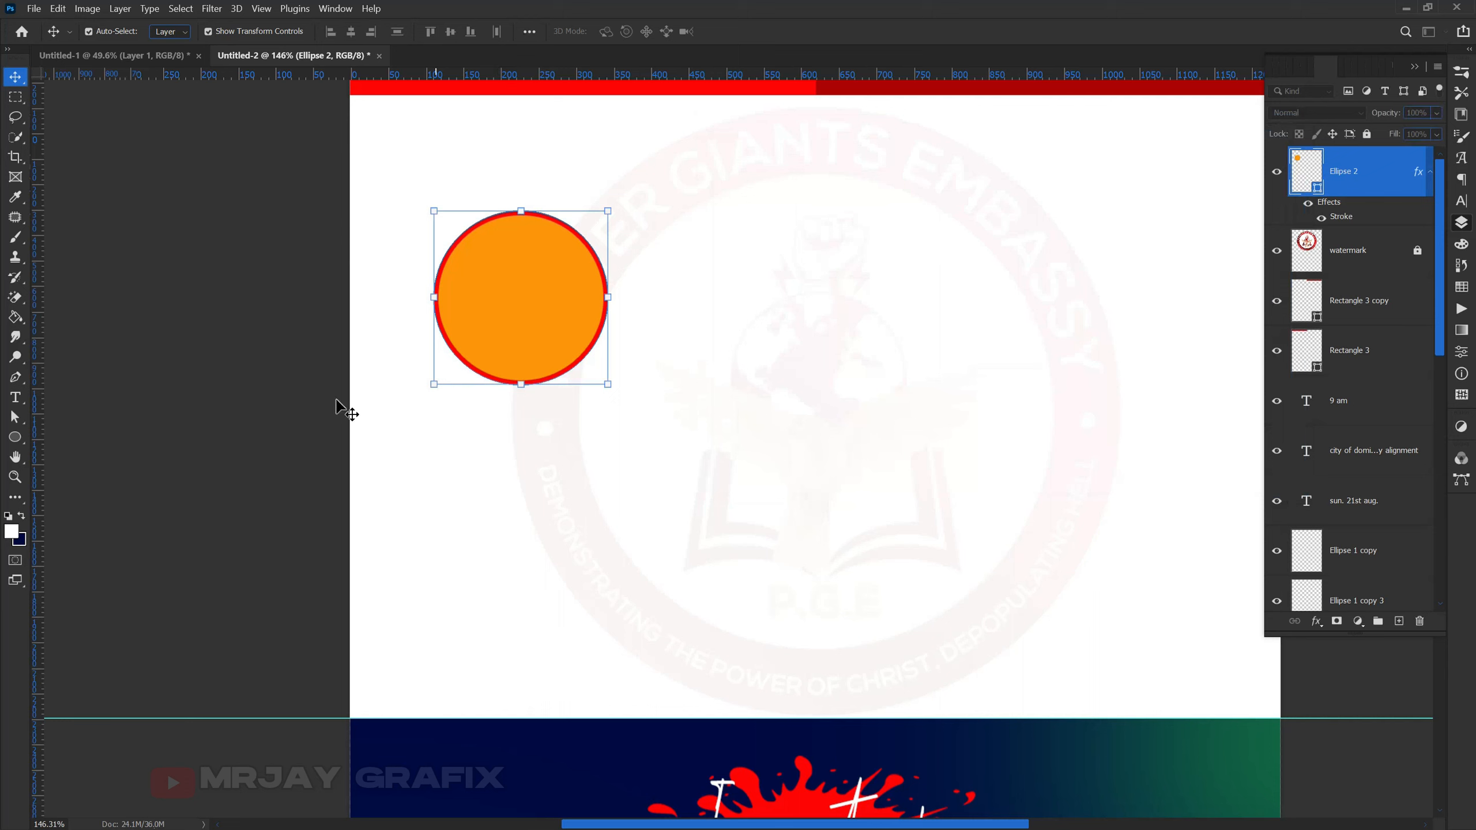
click(343, 401)
drag(467, 339, 475, 283)
- Bring the speaker photo into the flyer, scale it to about 49%, and lower it
click(113, 55)
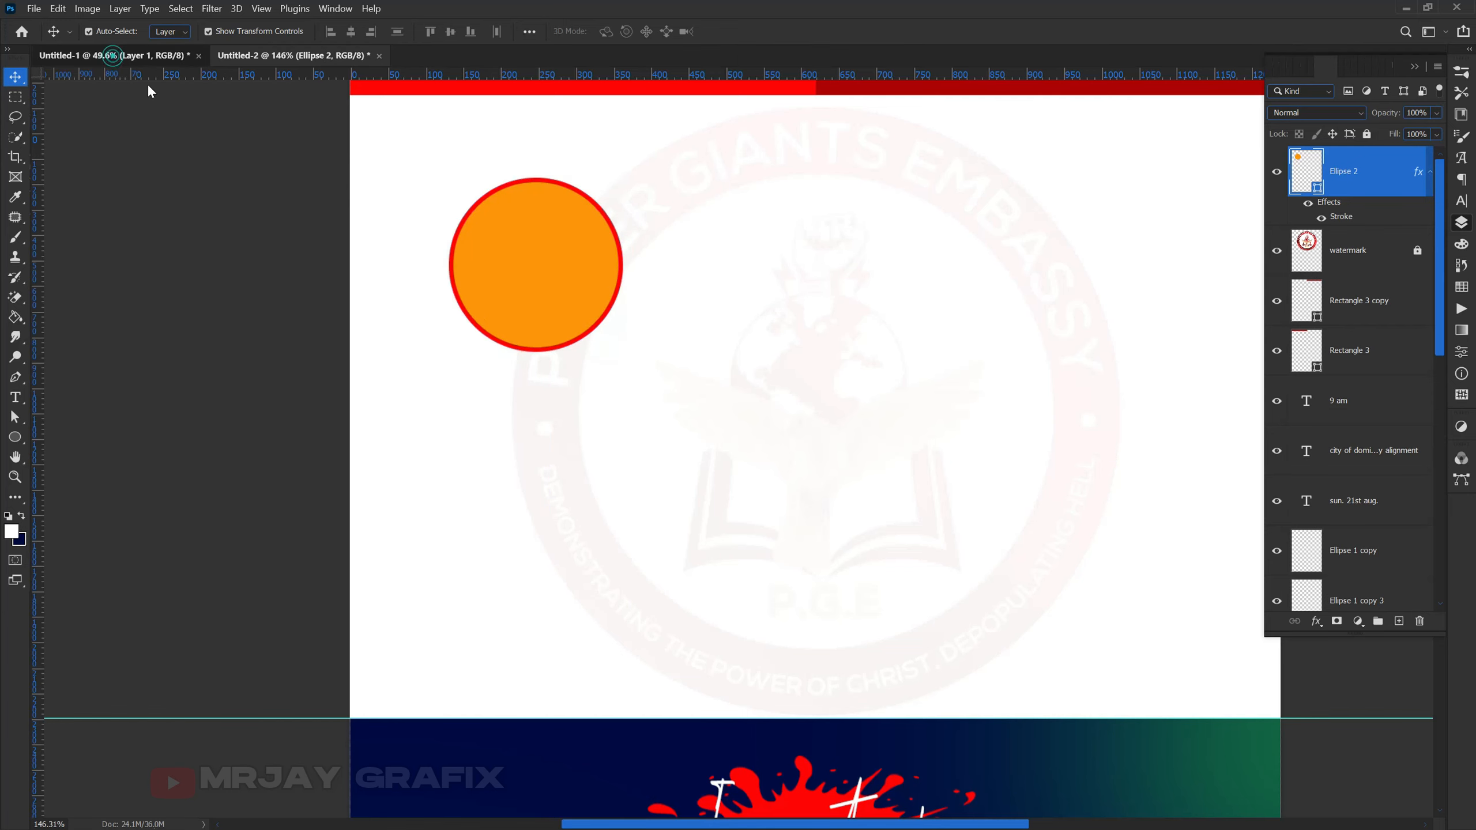
drag(1037, 283, 530, 270)
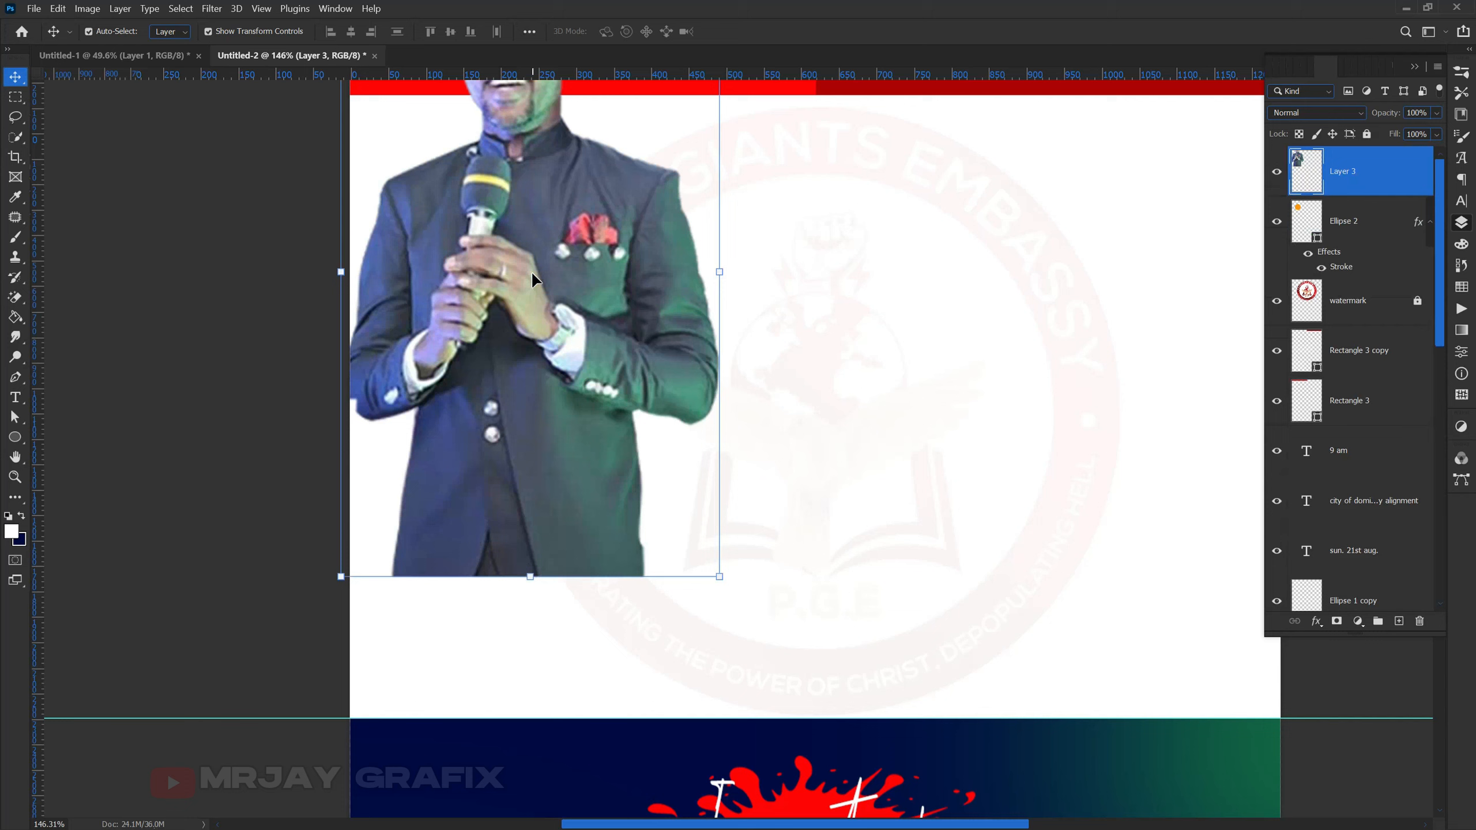
drag(526, 578, 529, 265)
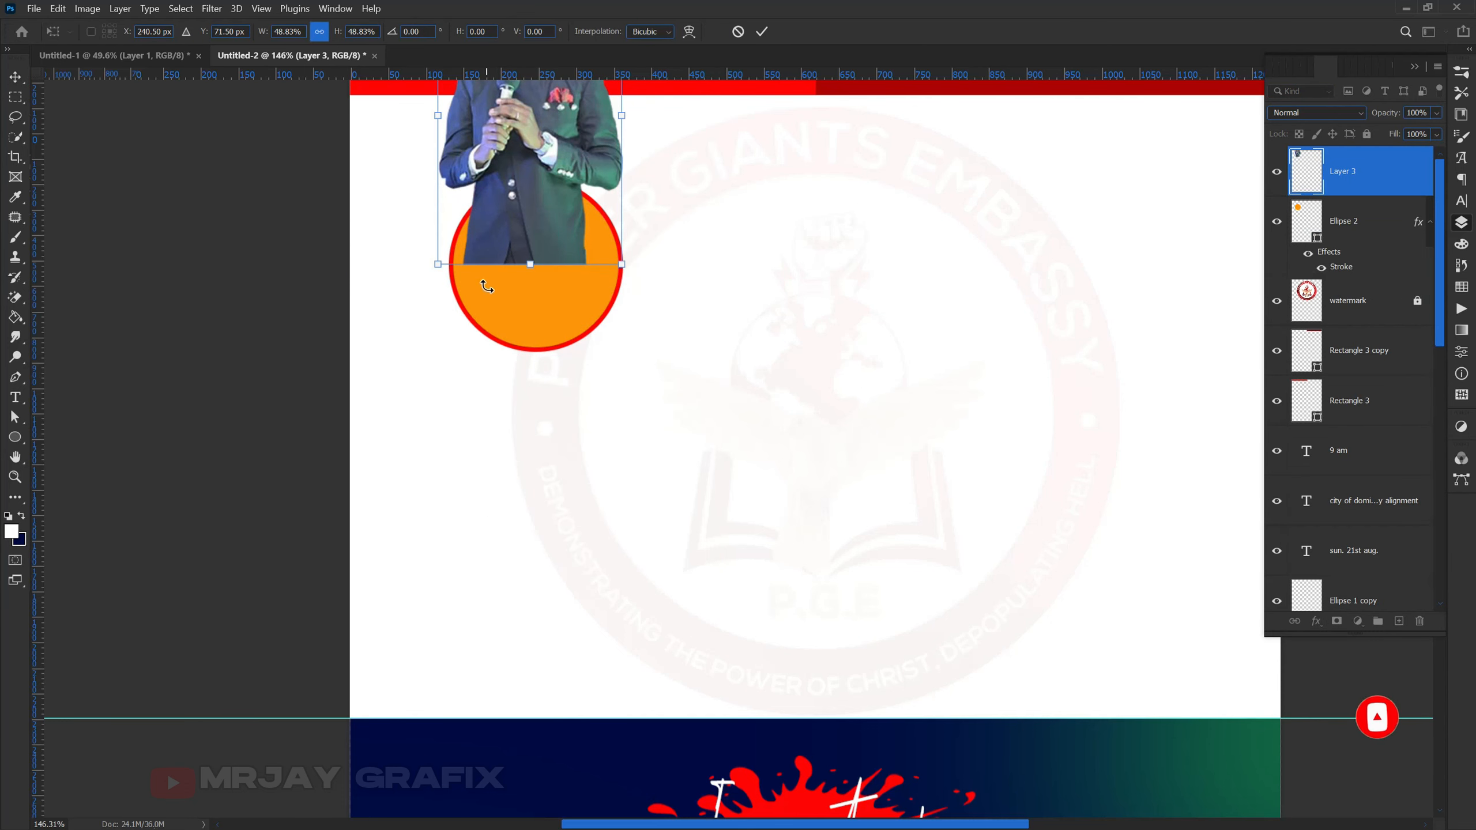
key(Return)
drag(494, 193, 507, 333)
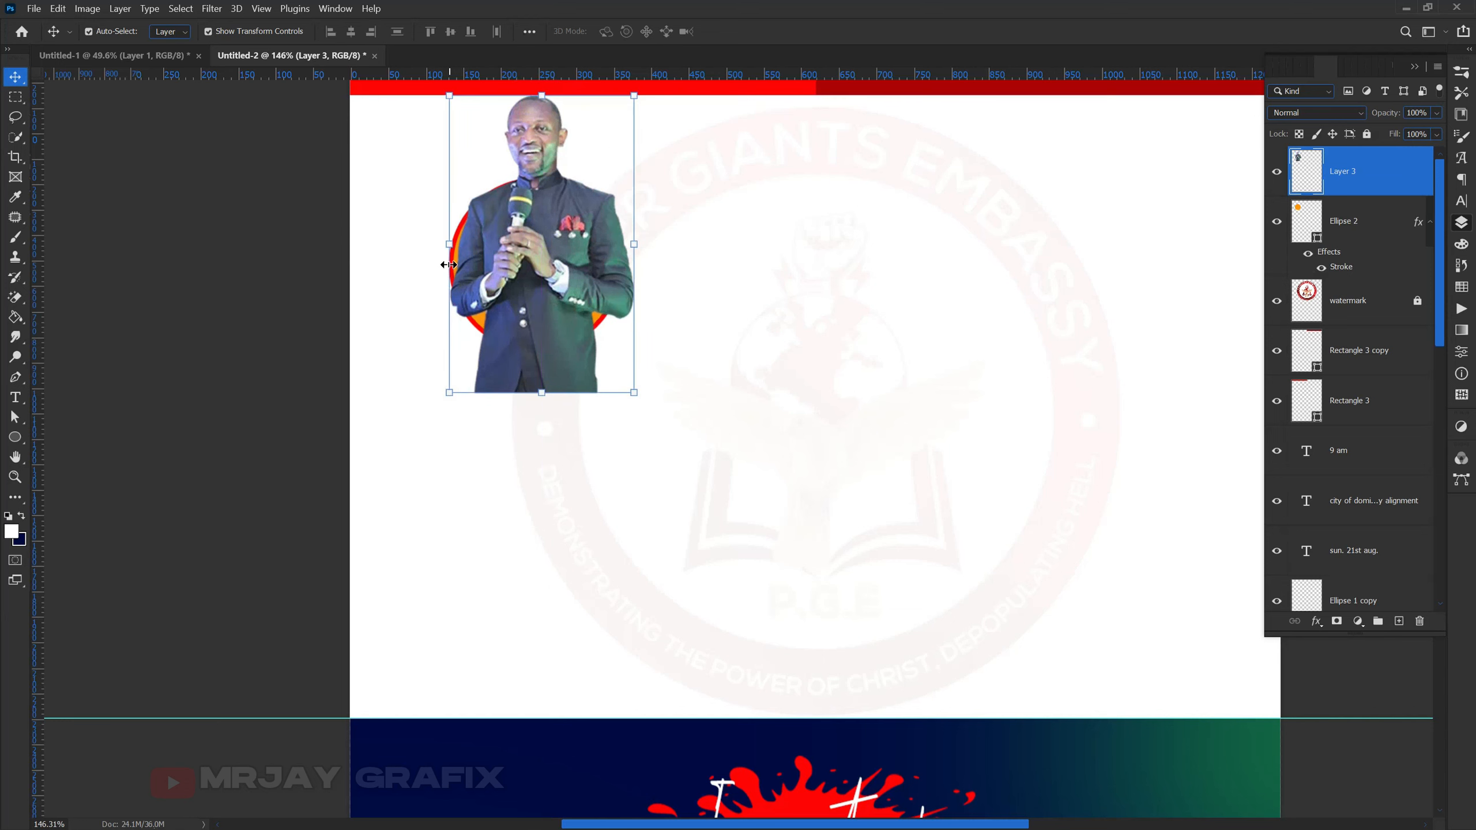
- Flip the speaker photo horizontally and shift it down and slightly left
key(ctrl+t)
right_click(510, 246)
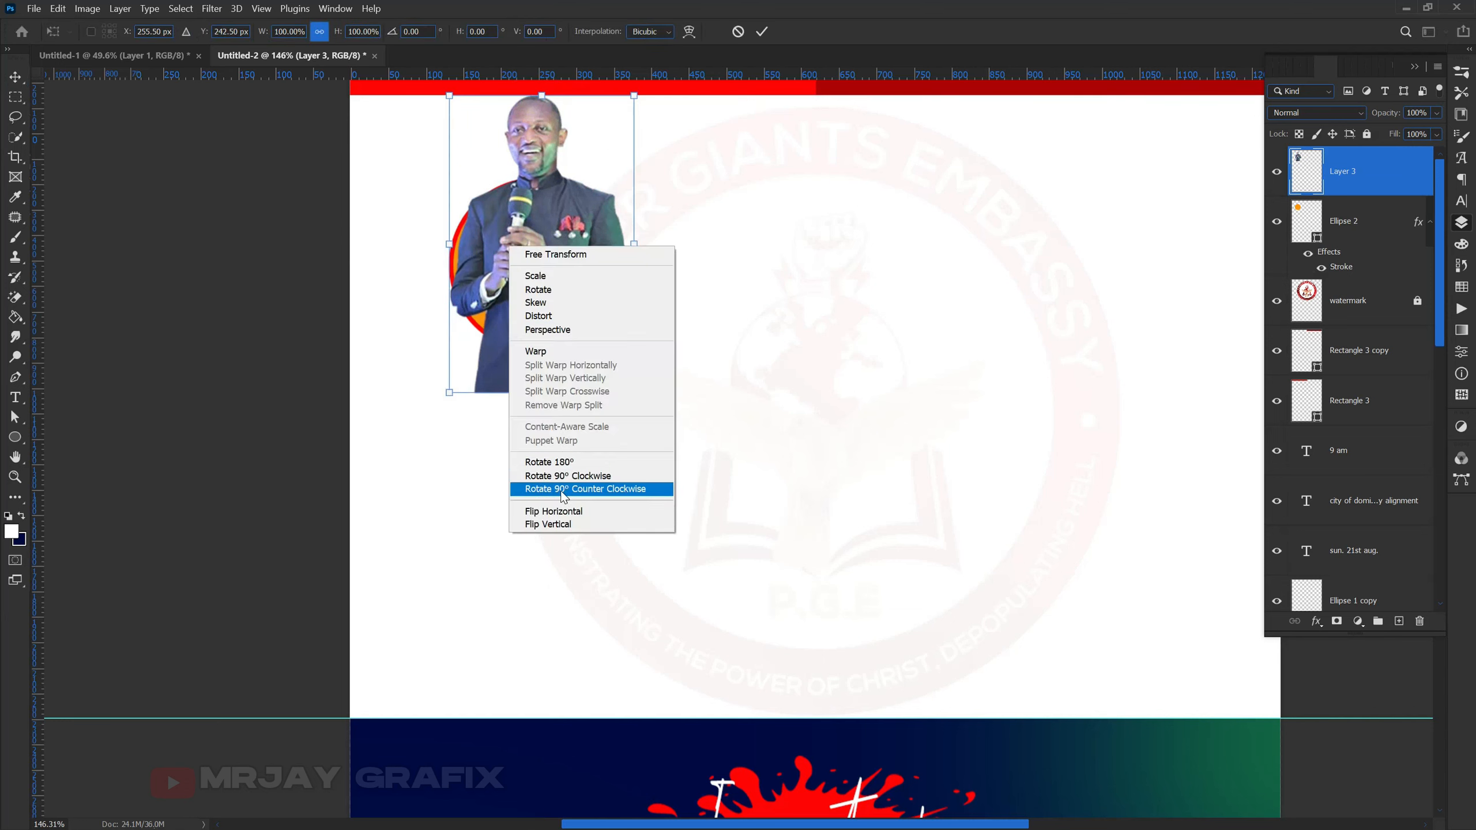
click(551, 511)
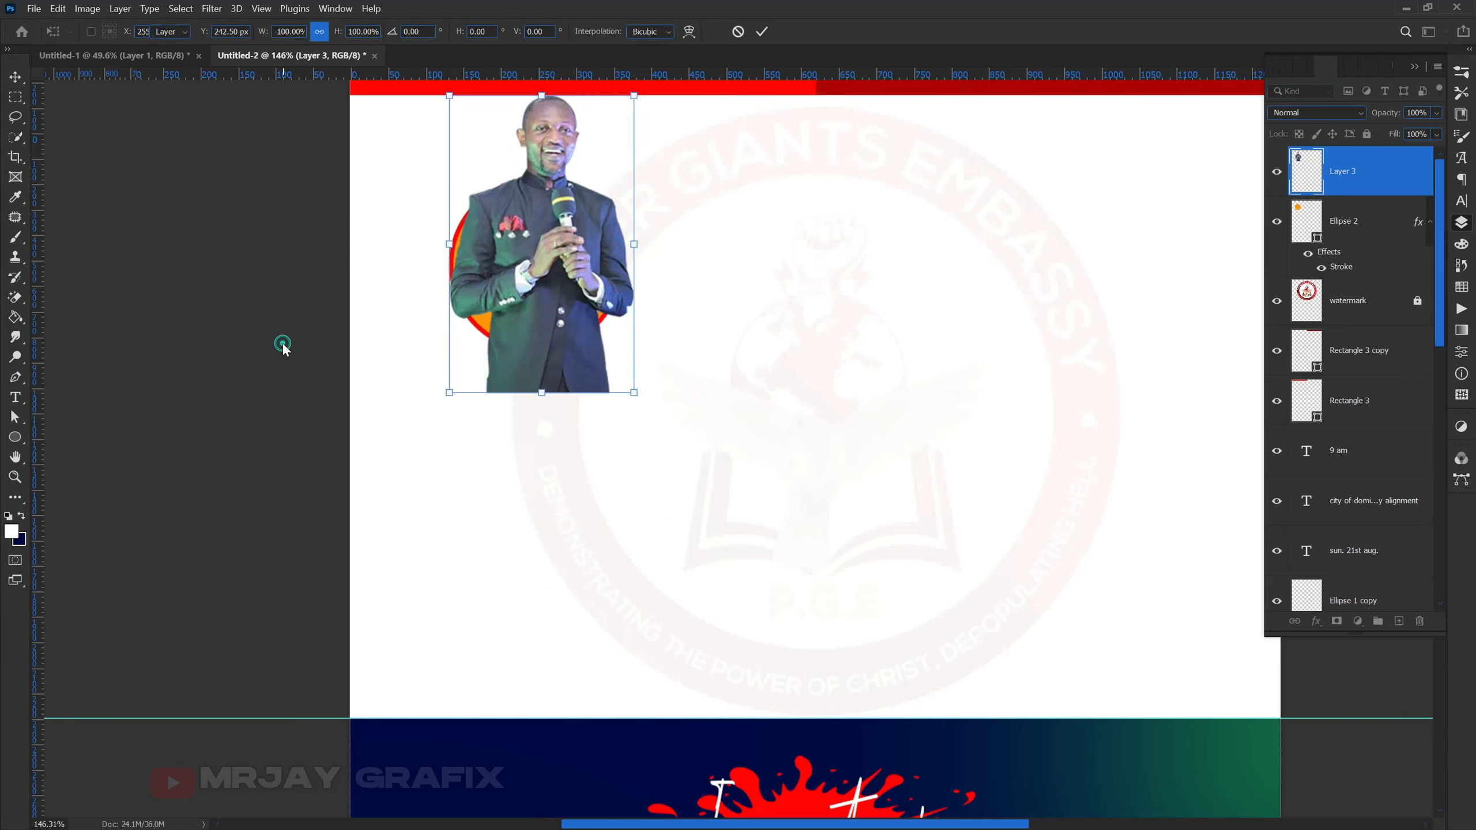
key(Return)
click(155, 292)
drag(502, 297, 492, 331)
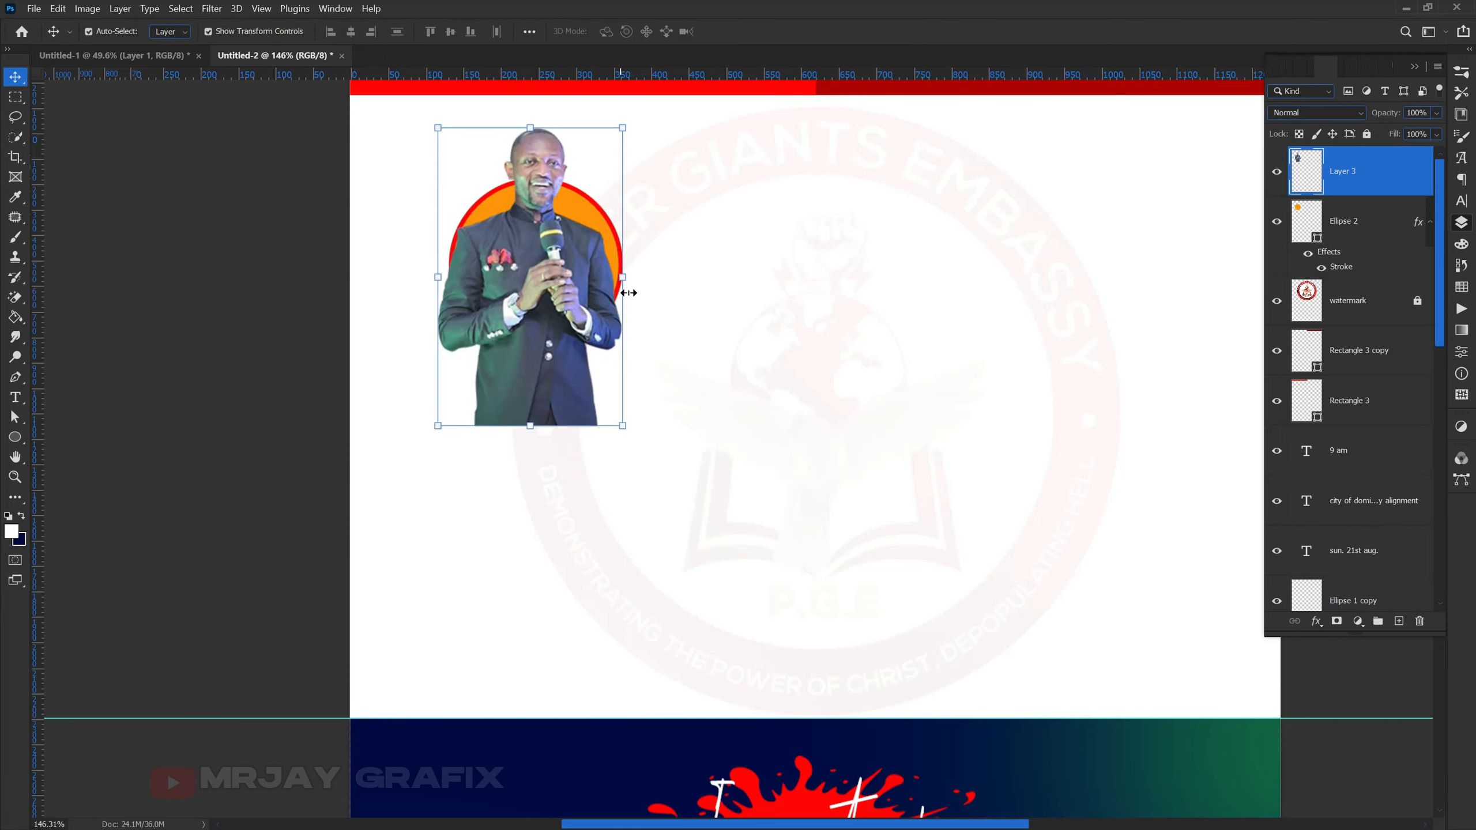
- Lower the circle 36 px, nudge the photo over it, and duplicate the photo layer
mouse_move(589, 214)
mouse_down()
mouse_move(589, 241)
mouse_move(597, 224)
mouse_up()
click(555, 317)
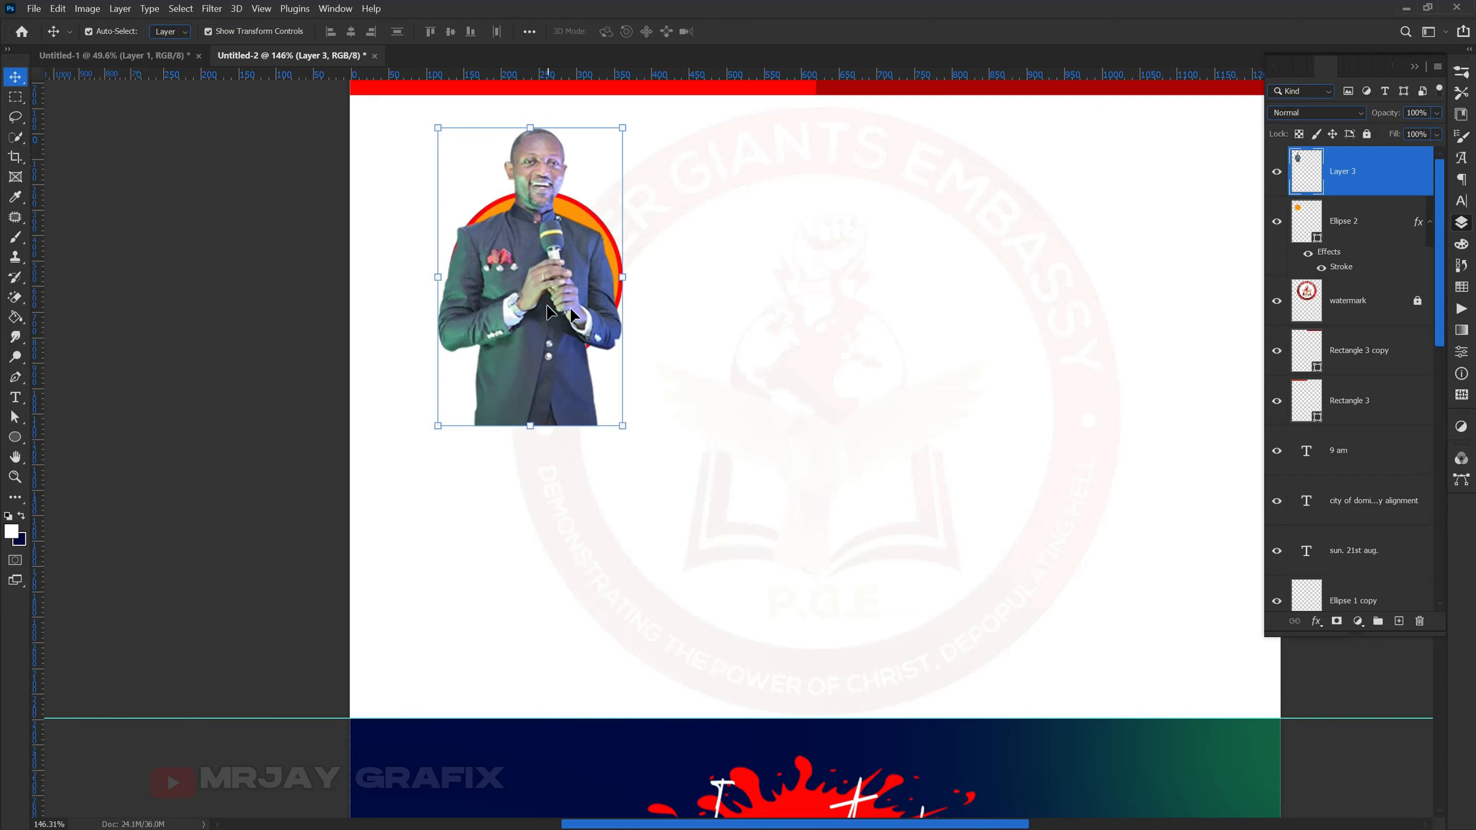
drag(533, 273, 522, 256)
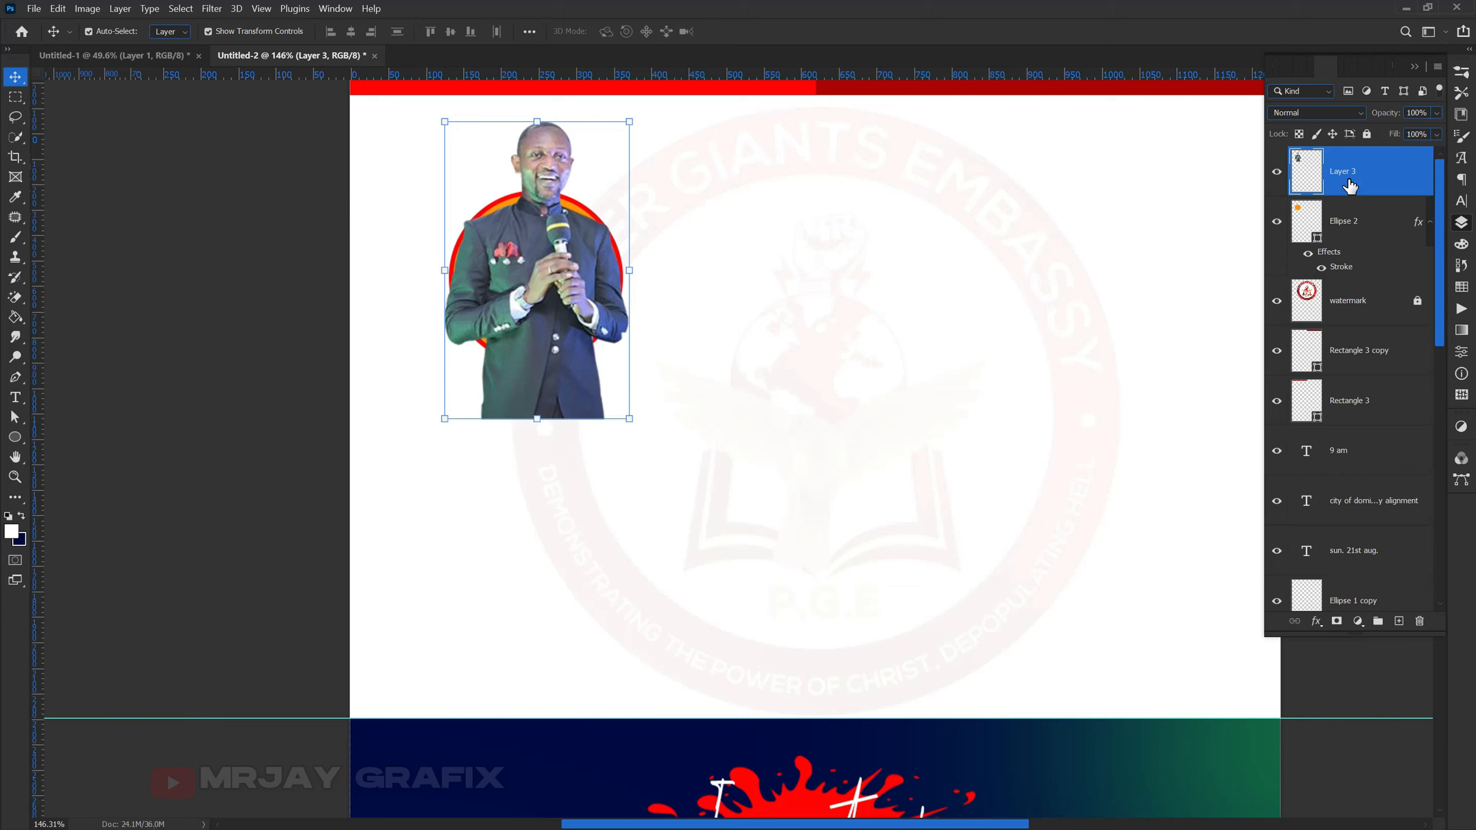
key(ctrl)
key(ctrl+j)
click(1339, 227)
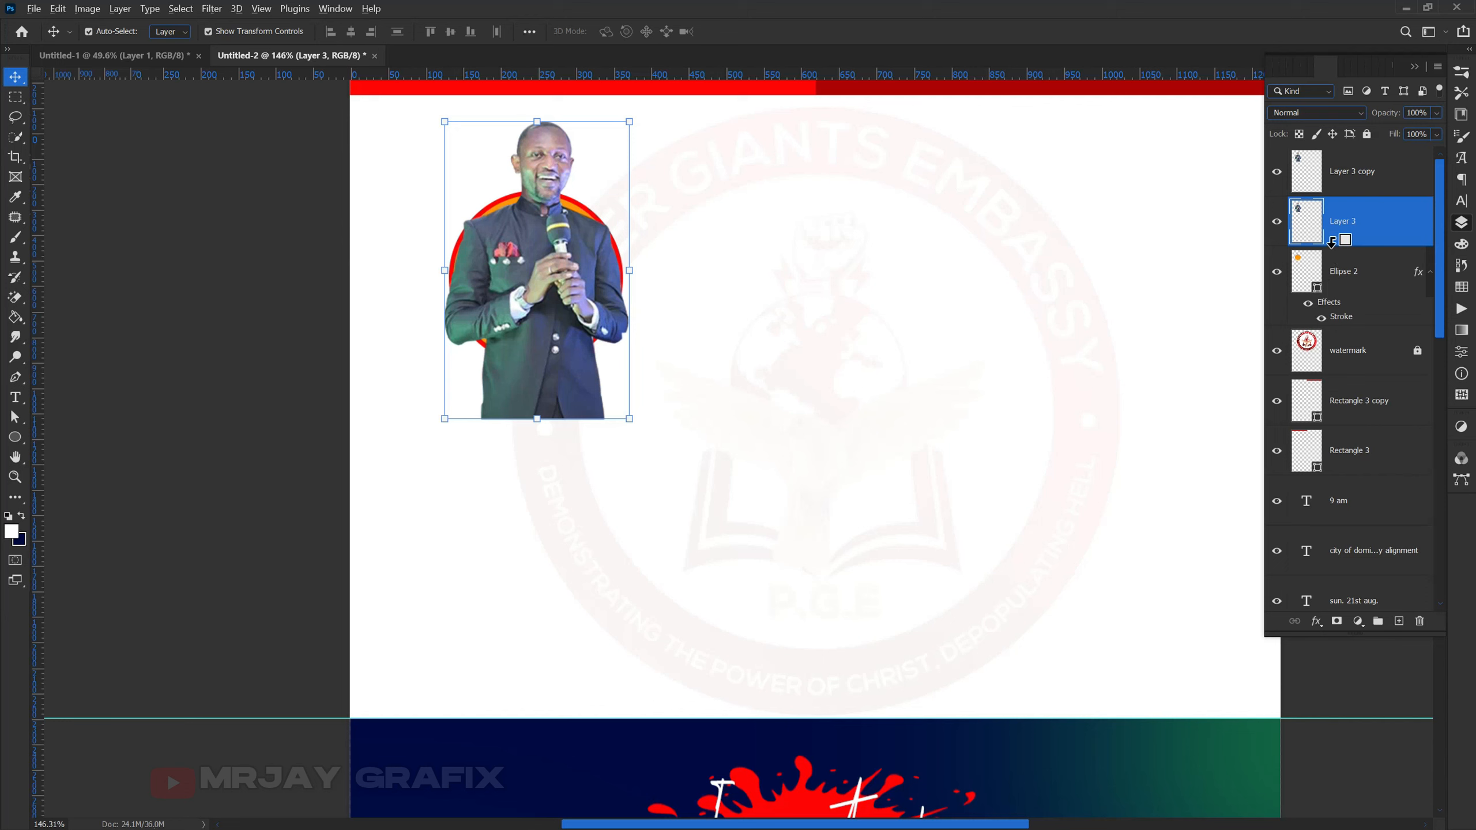
- Clip Layer 3 to the circle and lock it with Lock All
alt+click(1331, 242)
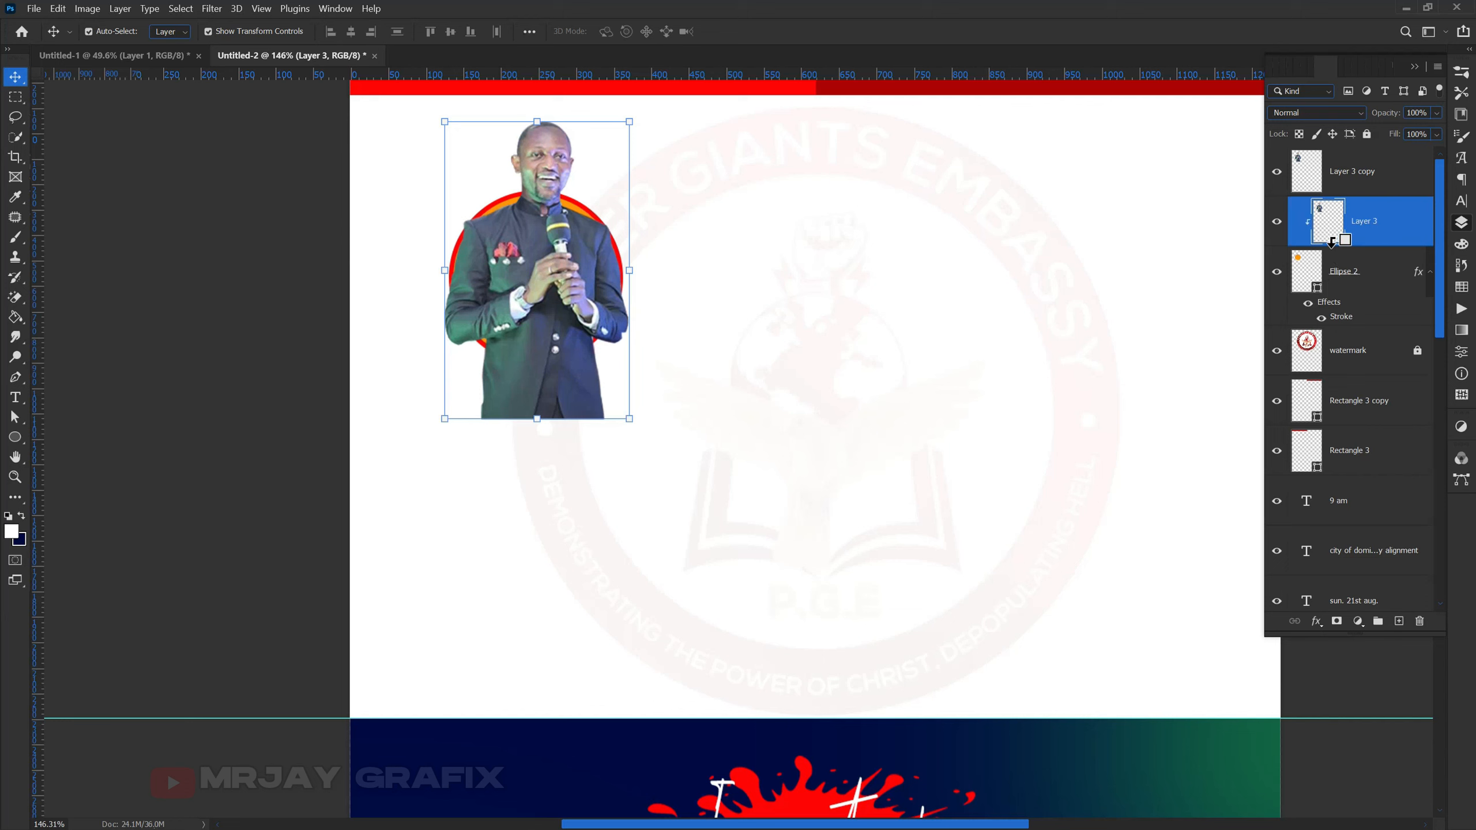
click(1354, 183)
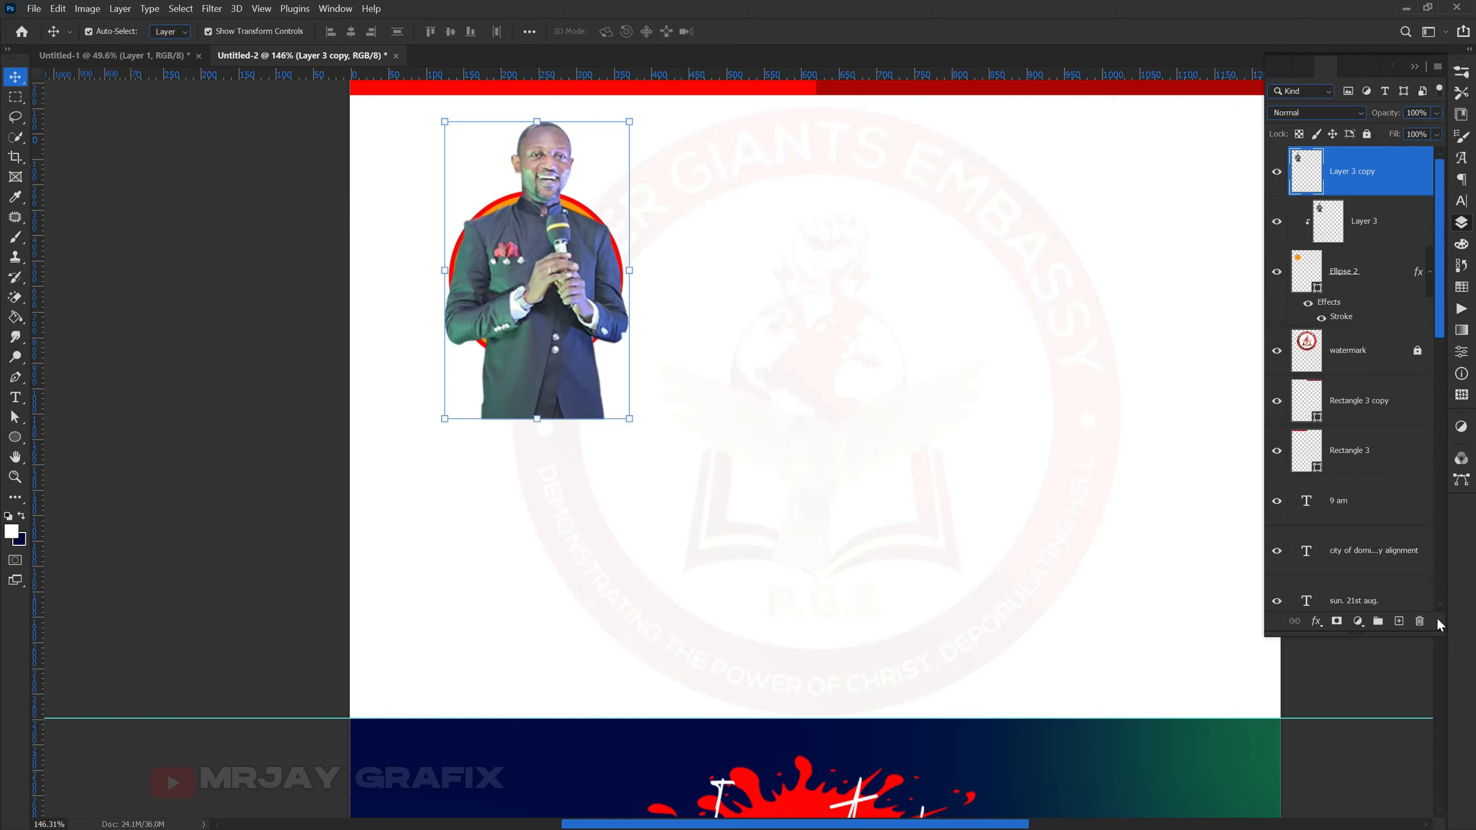
right_click(1268, 299)
click(1271, 281)
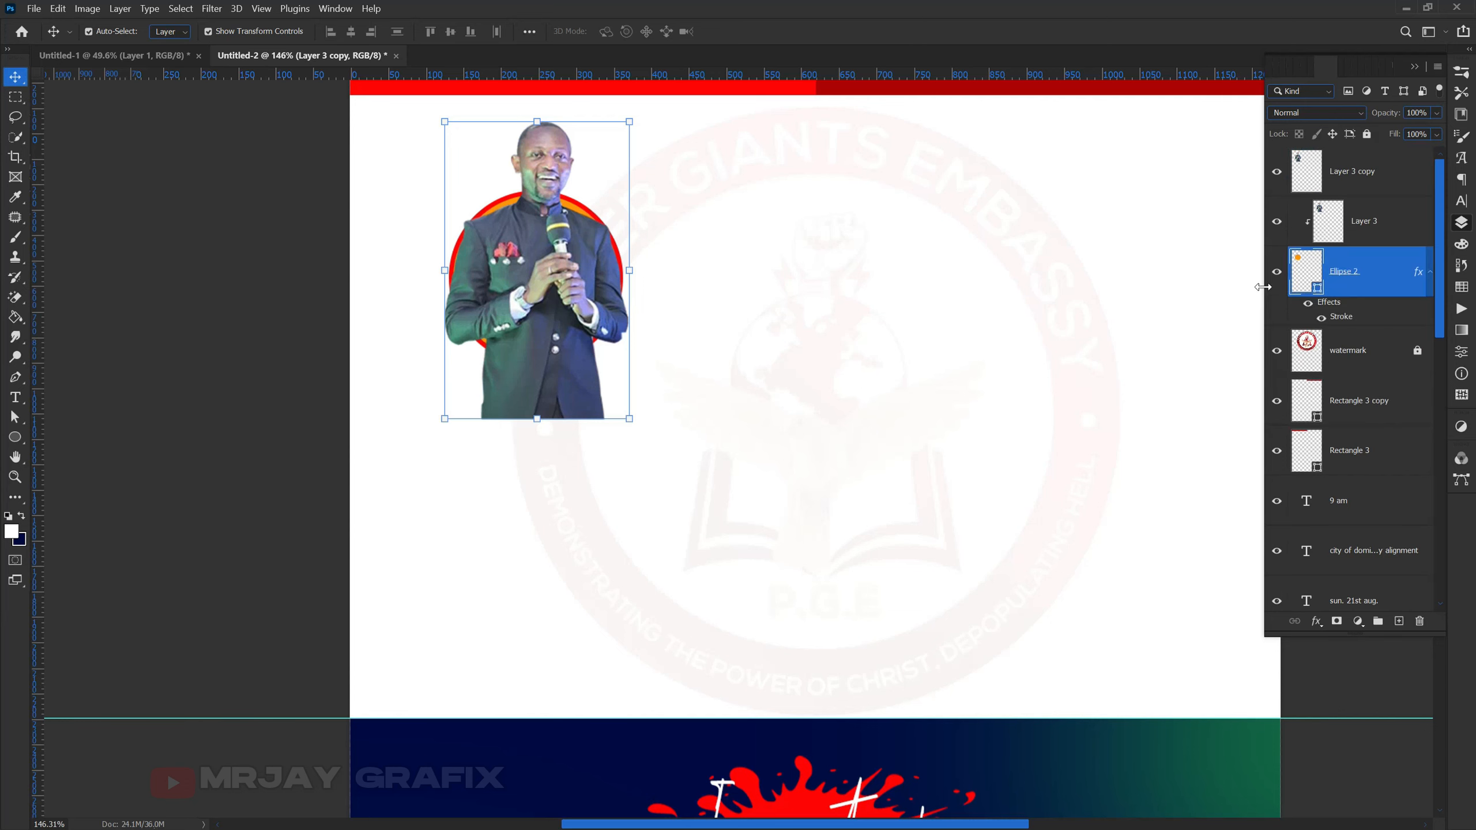
right_click(1383, 243)
key(Escape)
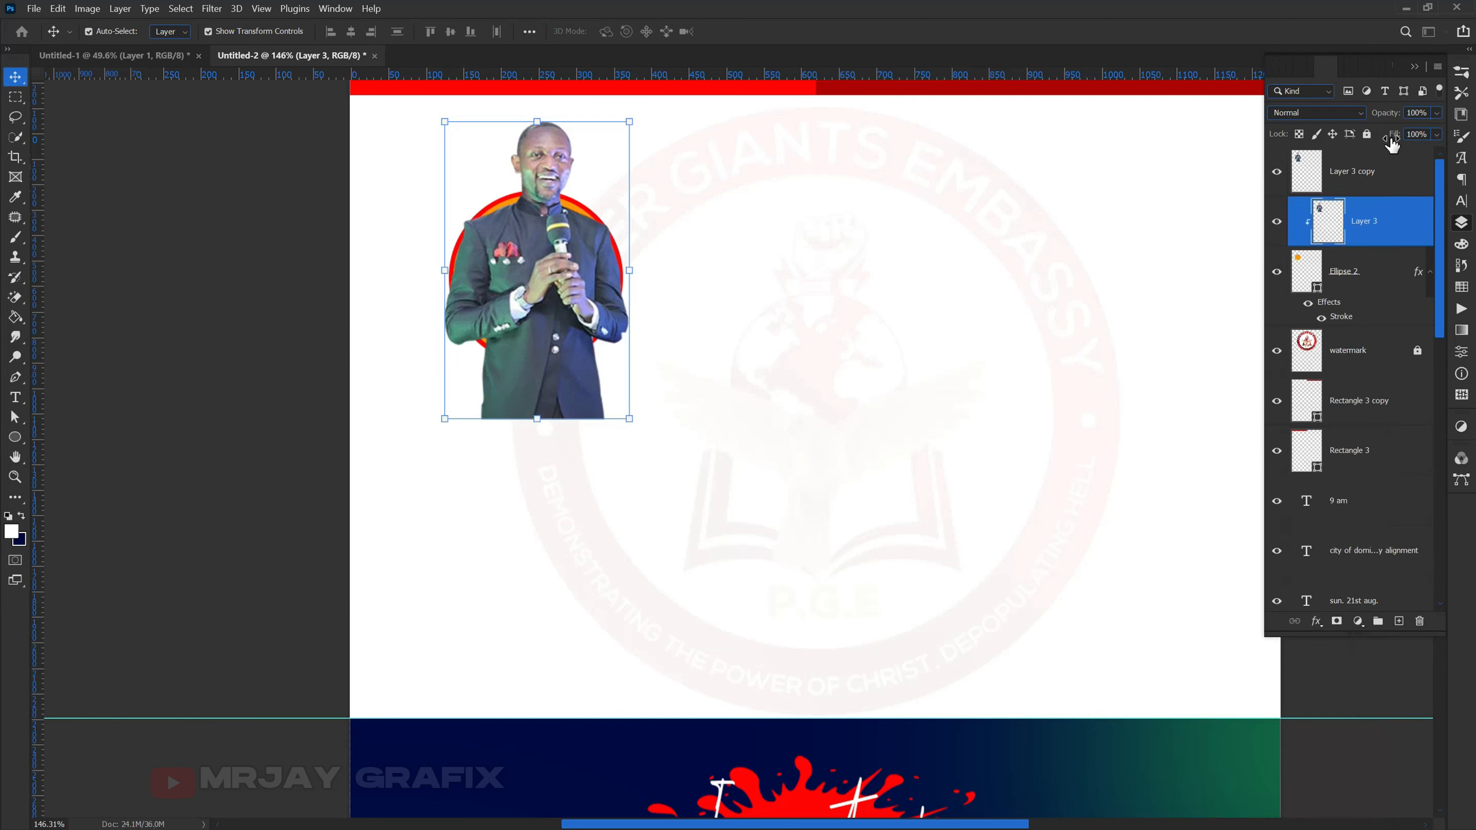
click(1369, 137)
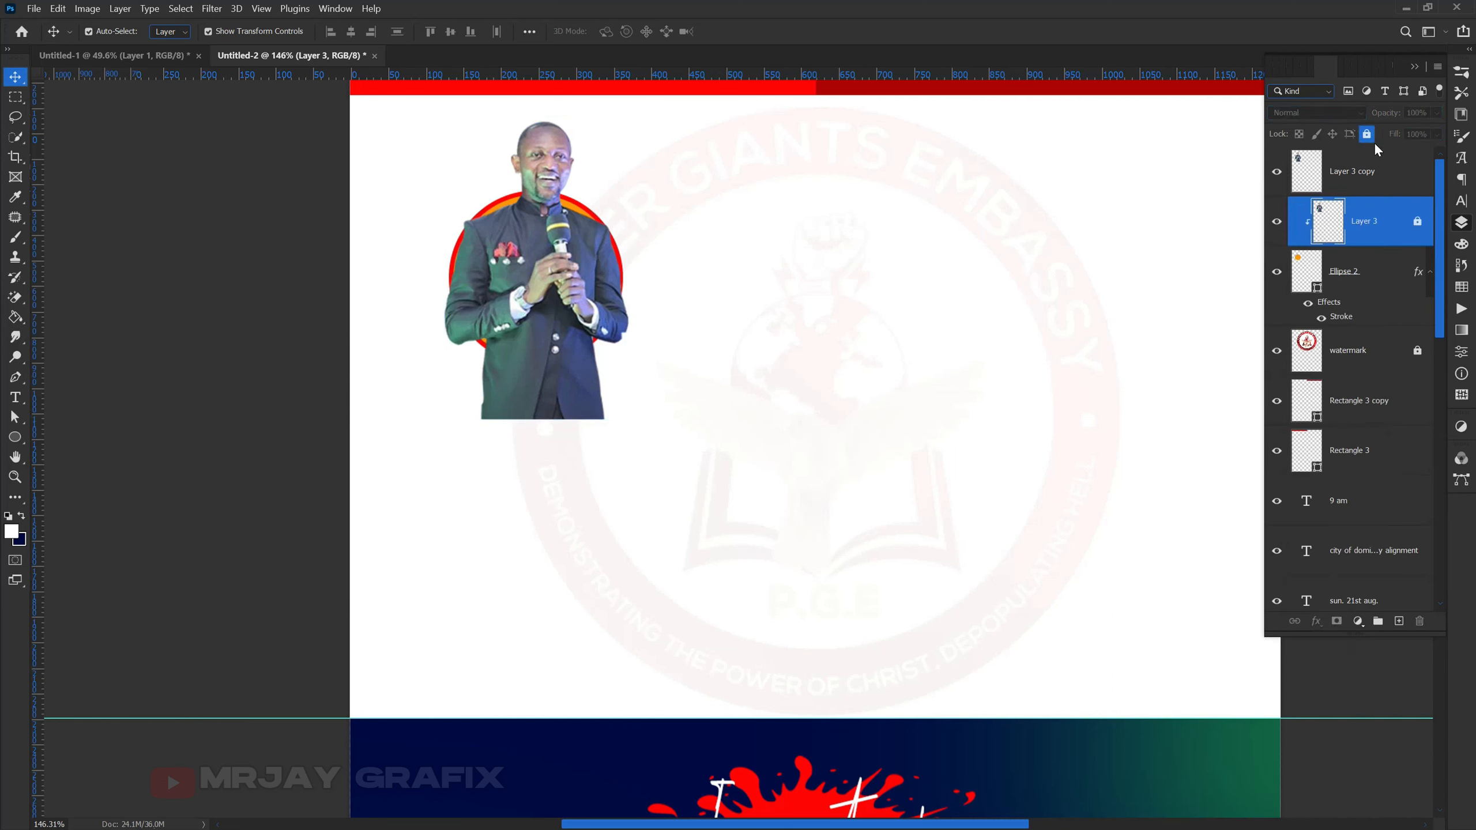
right_click(1375, 150)
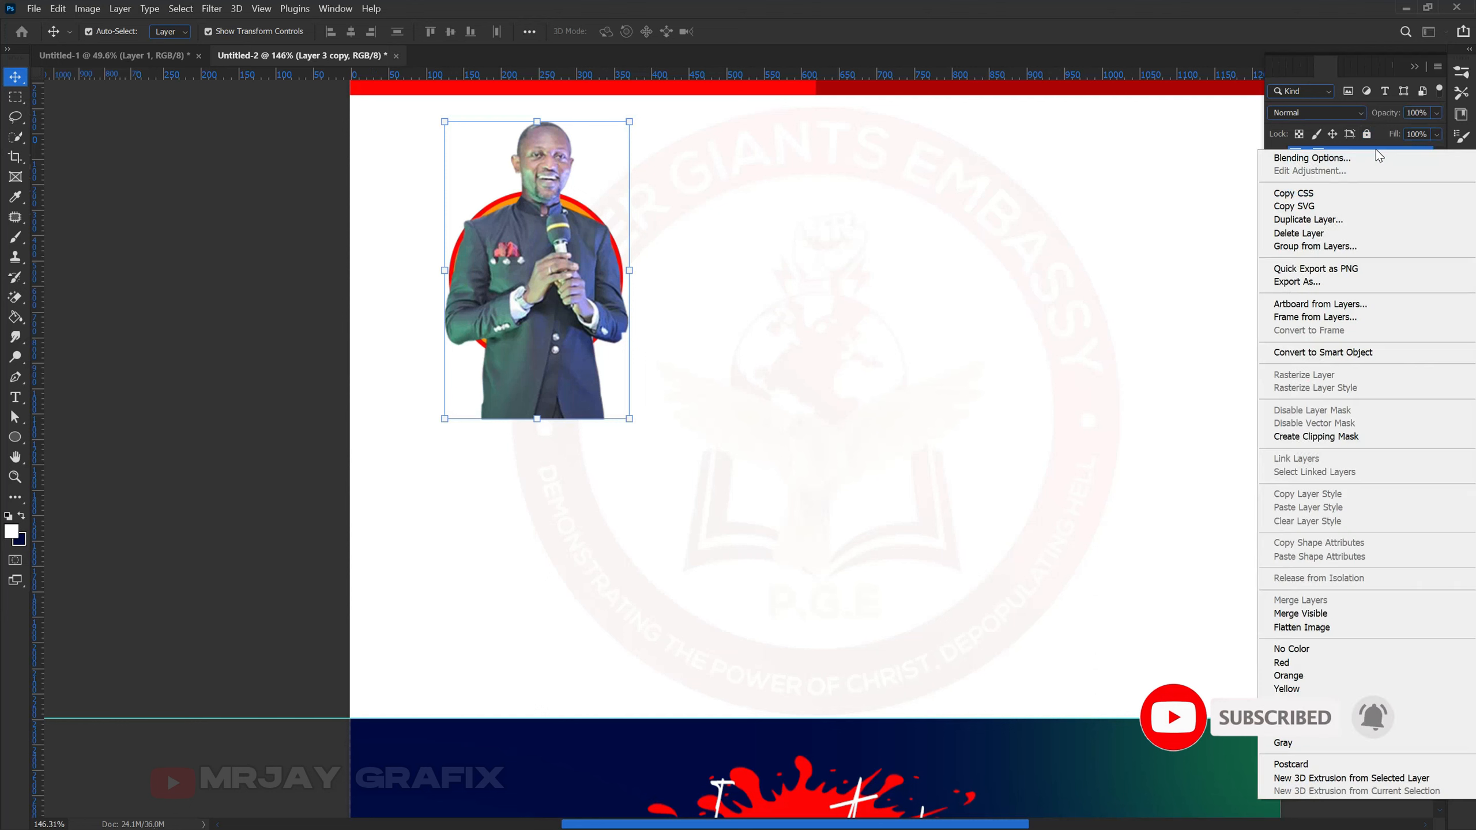
click(1215, 498)
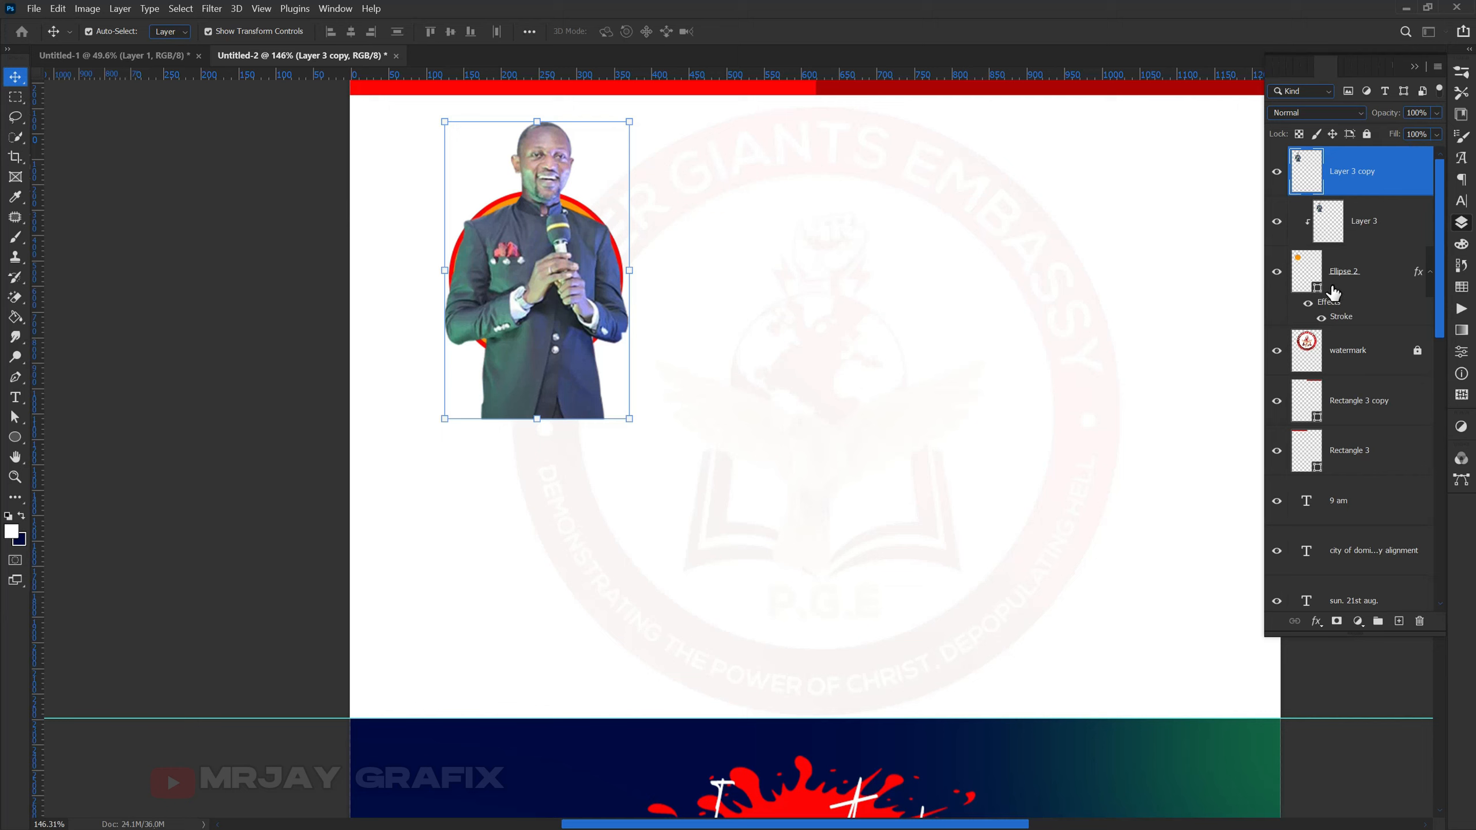
- Add a white layer mask to Layer 3 copy and pick a Hard Round brush around 200 px
click(1336, 622)
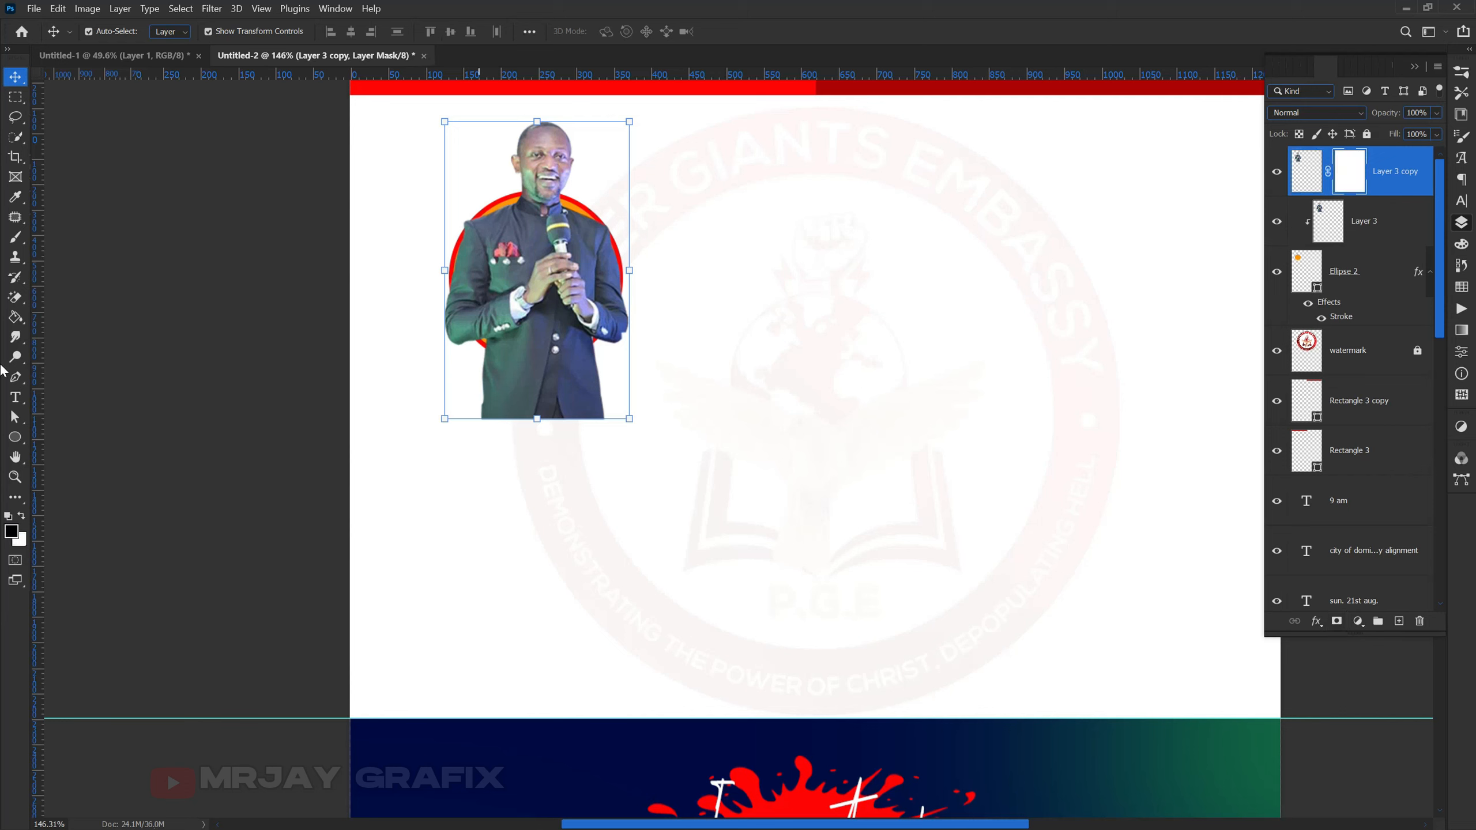
click(15, 239)
click(75, 240)
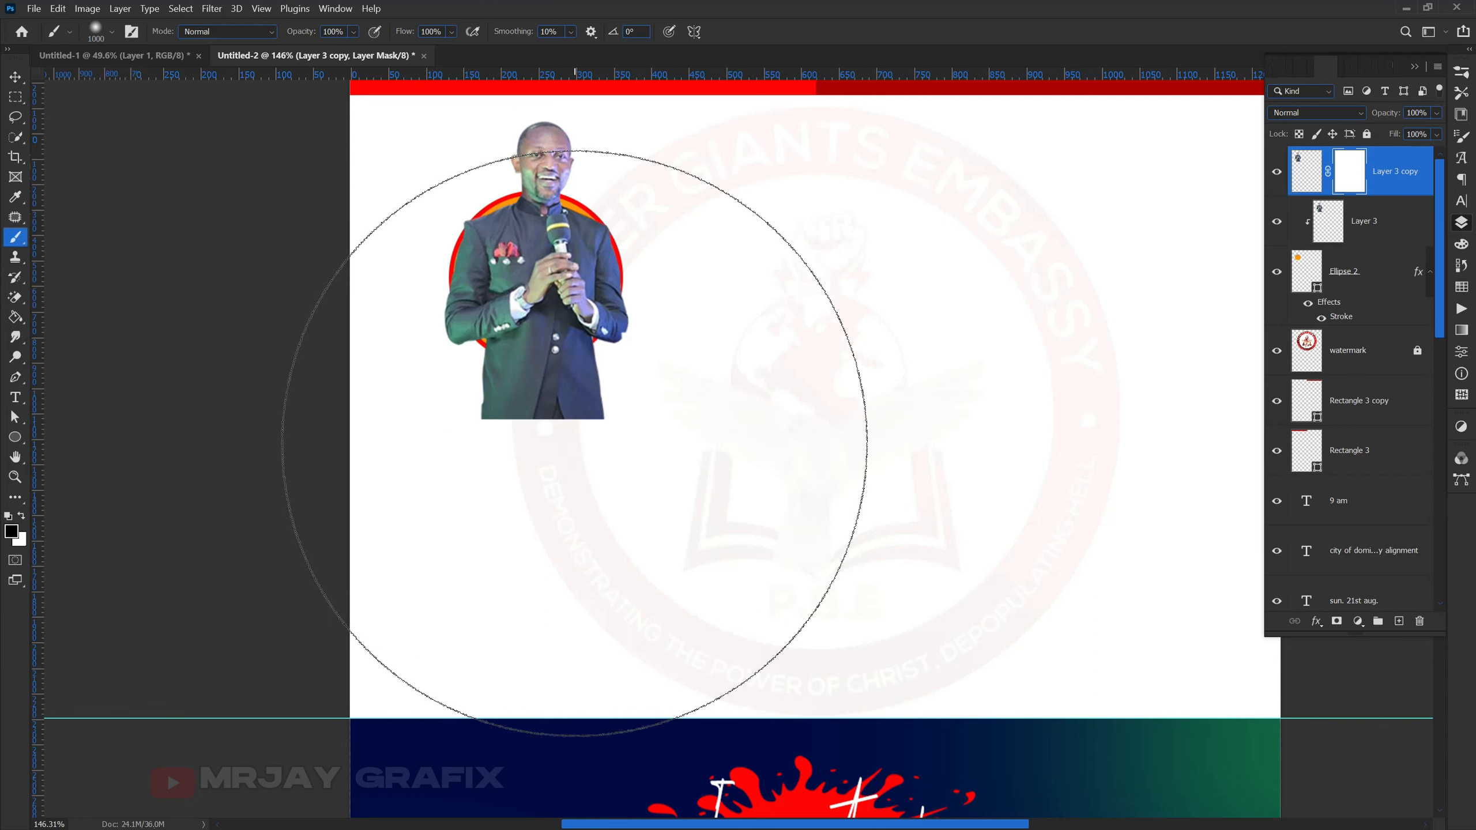
key(bracketleft)
key(bracketleft)
key(bracketleft)
key(bracketleft)
key(bracketleft)
key(bracketleft)
key(bracketleft)
key(bracketleft)
key(bracketleft)
key(bracketleft)
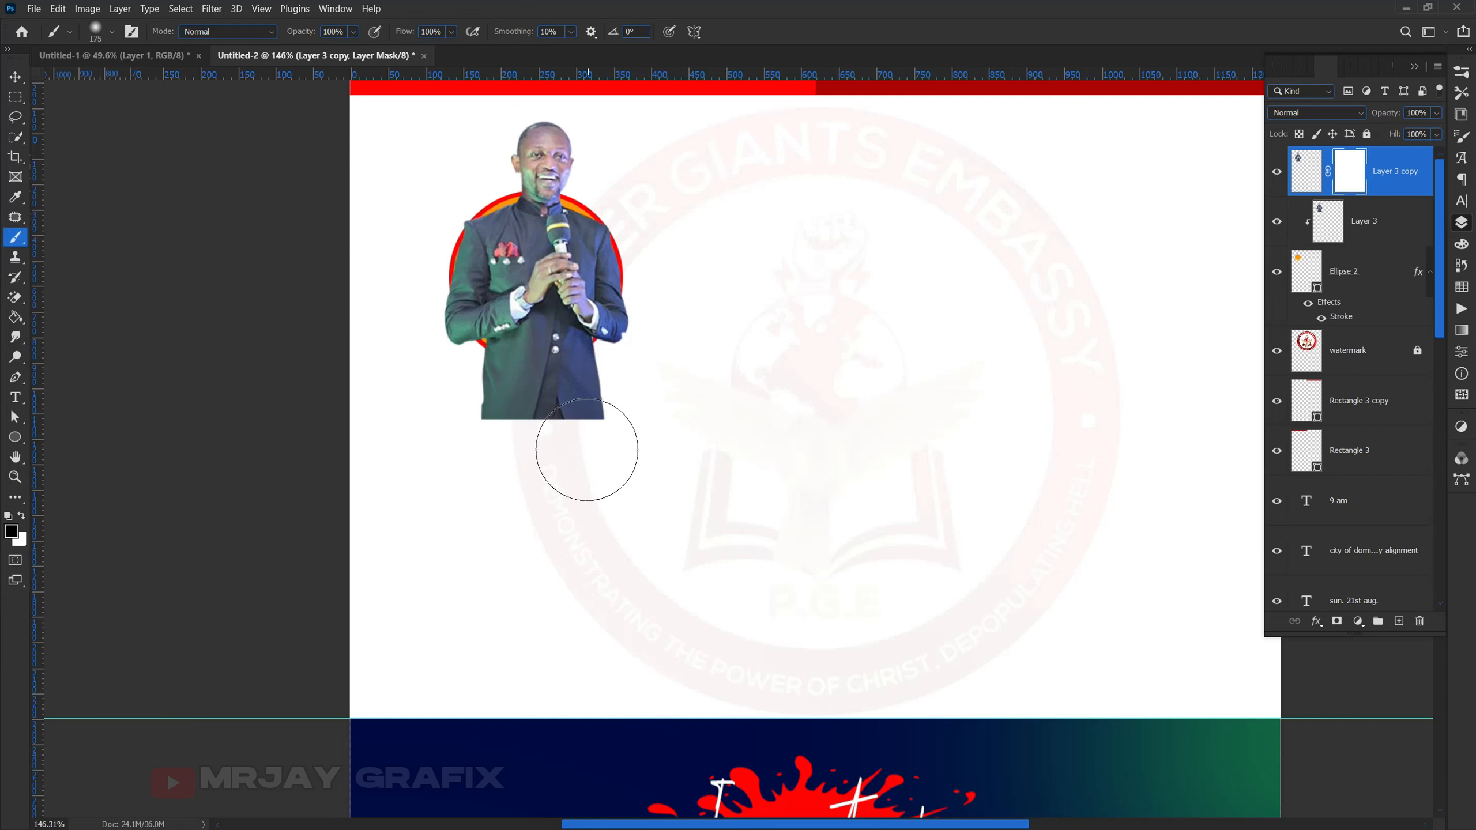
key(bracketright)
right_click(837, 275)
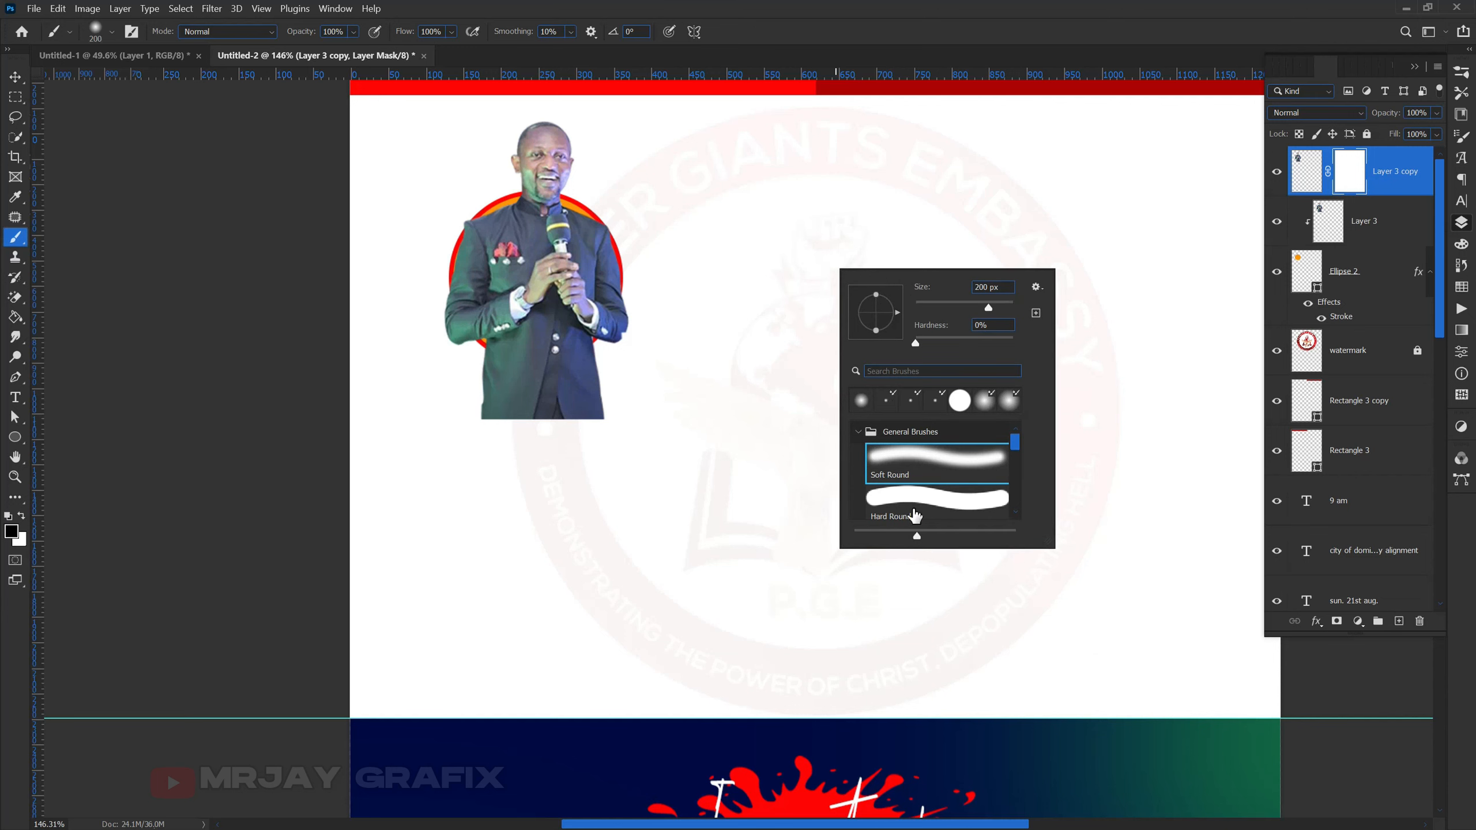
click(882, 501)
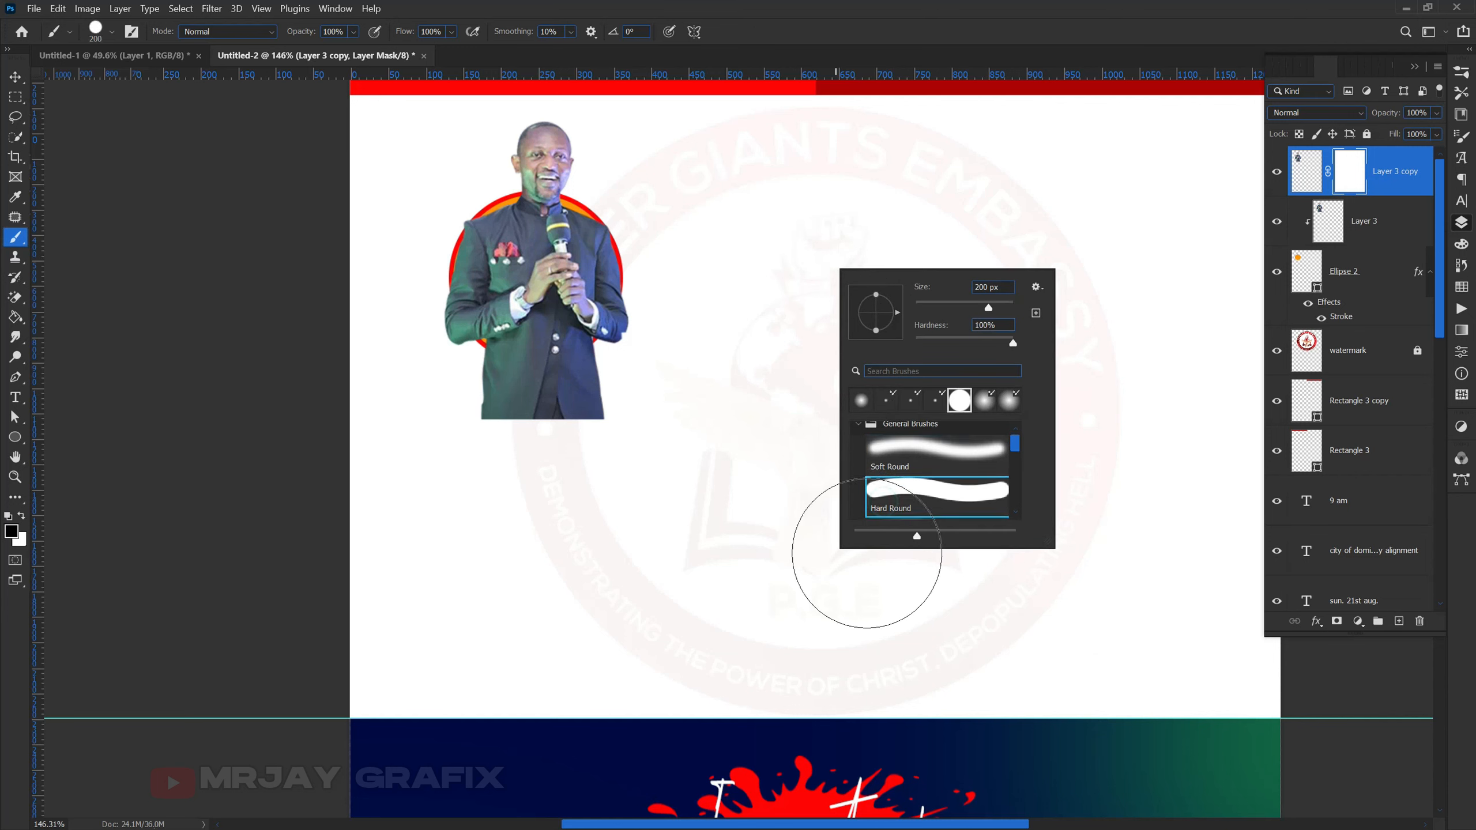
click(755, 4)
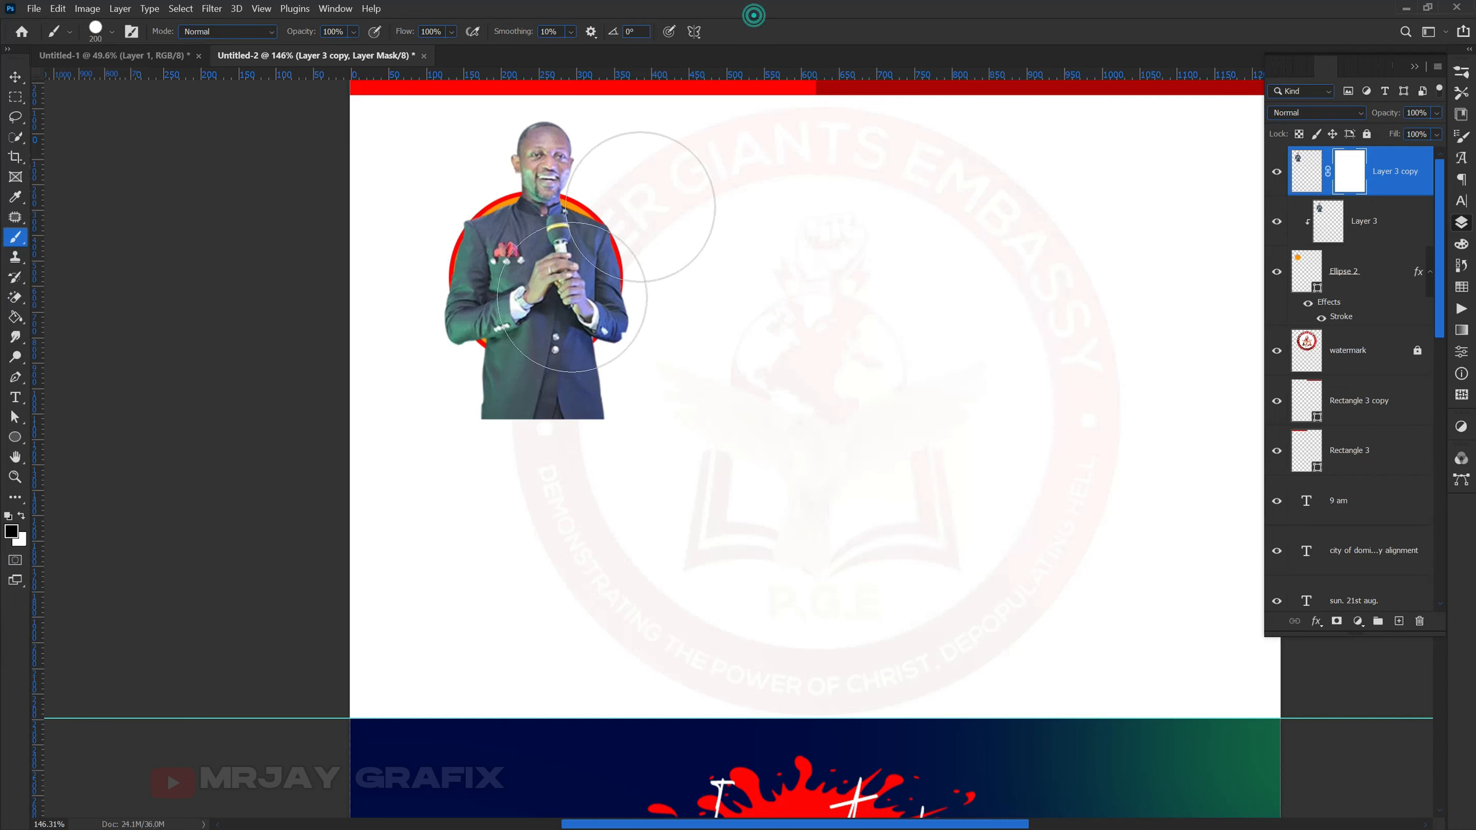
- Paint black on the mask to hide the suit below the red ring, redoing the first attempt
mouse_move(509, 425)
mouse_down()
mouse_move(664, 412)
mouse_move(622, 401)
mouse_move(666, 322)
mouse_up()
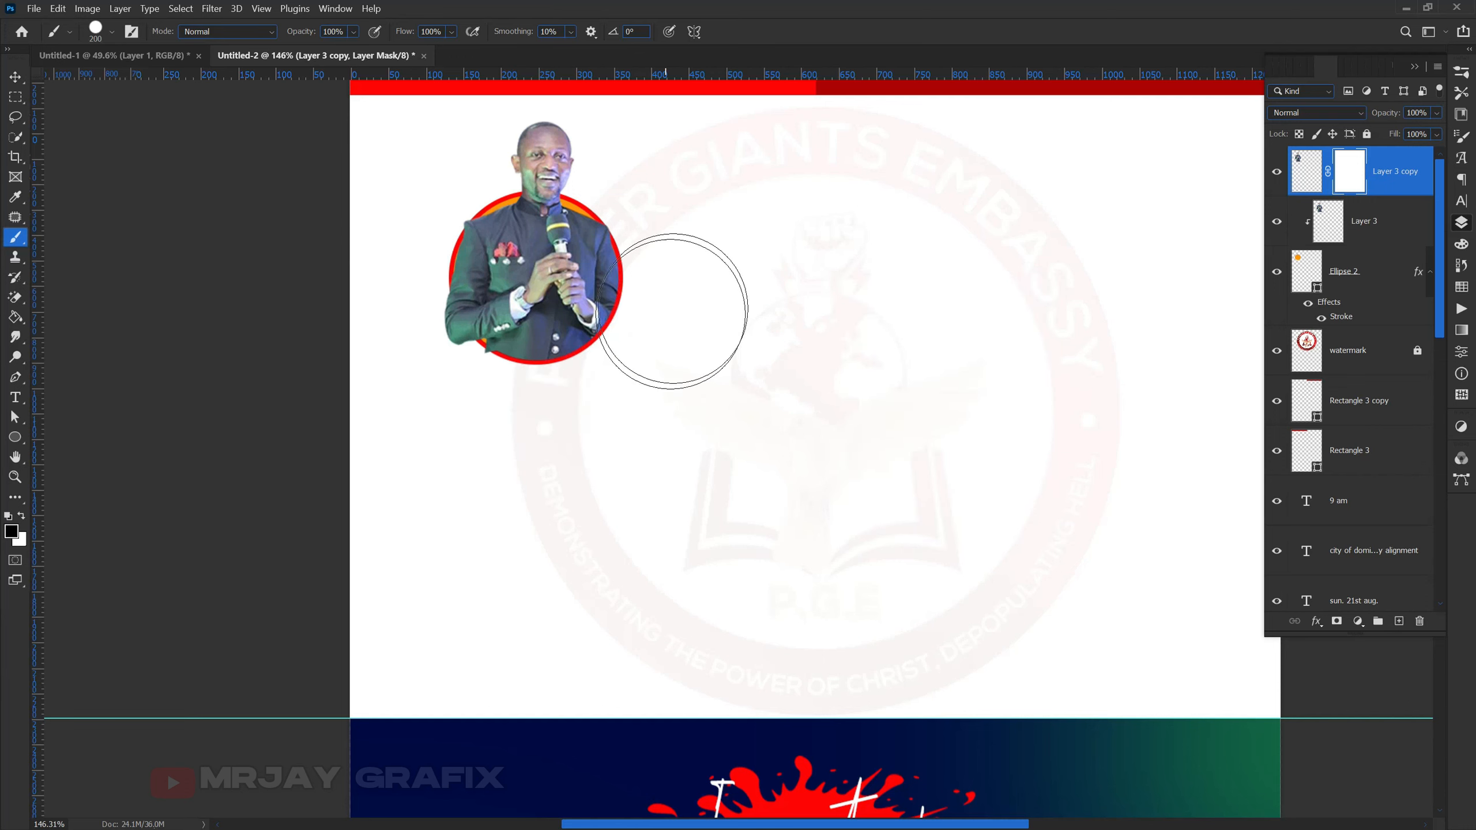
drag(465, 386, 484, 430)
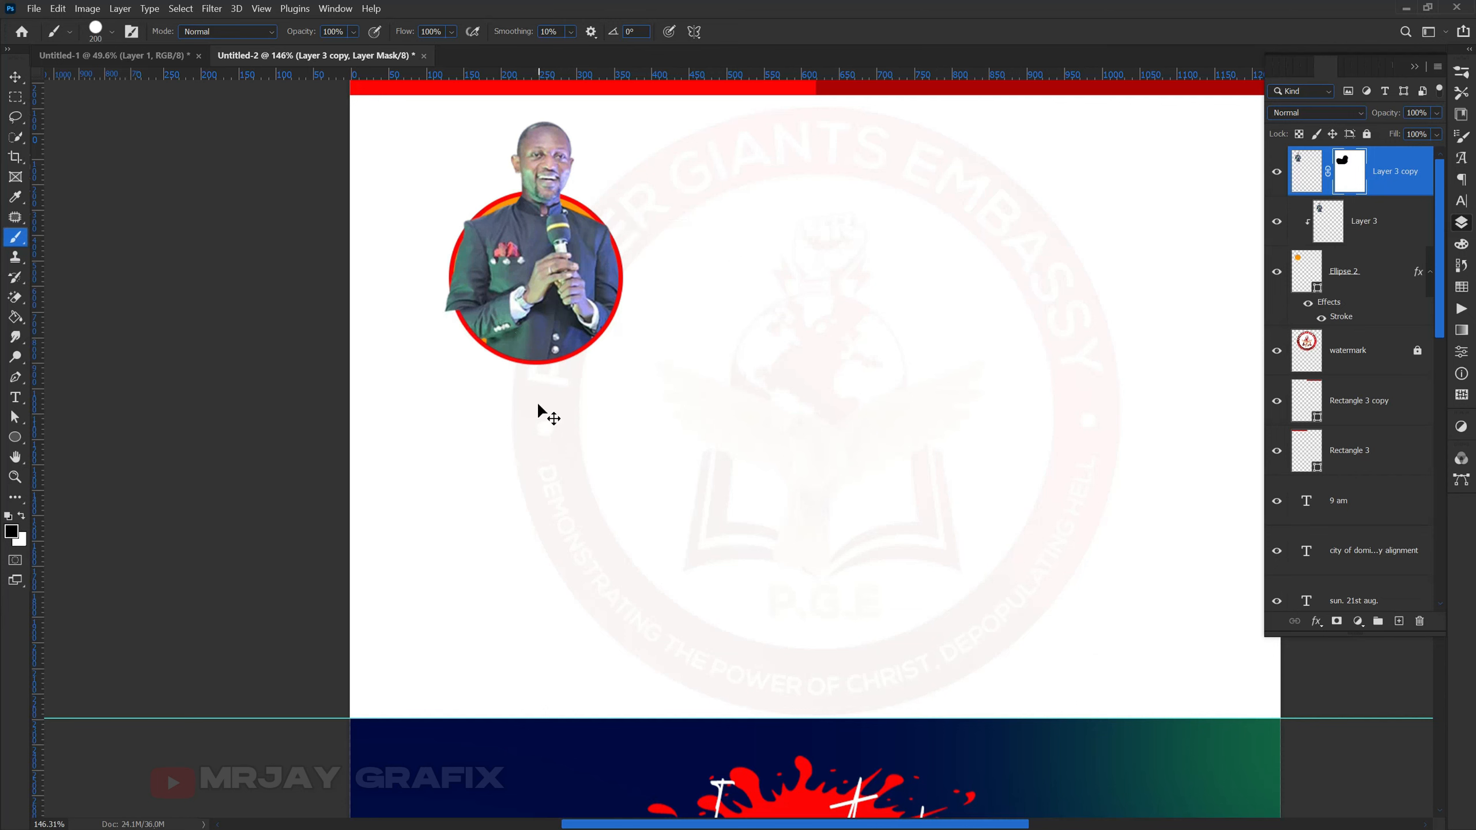
key(ctrl+z)
key(ctrl+z)
key(ctrl+z)
scroll(514, 401, up, 1)
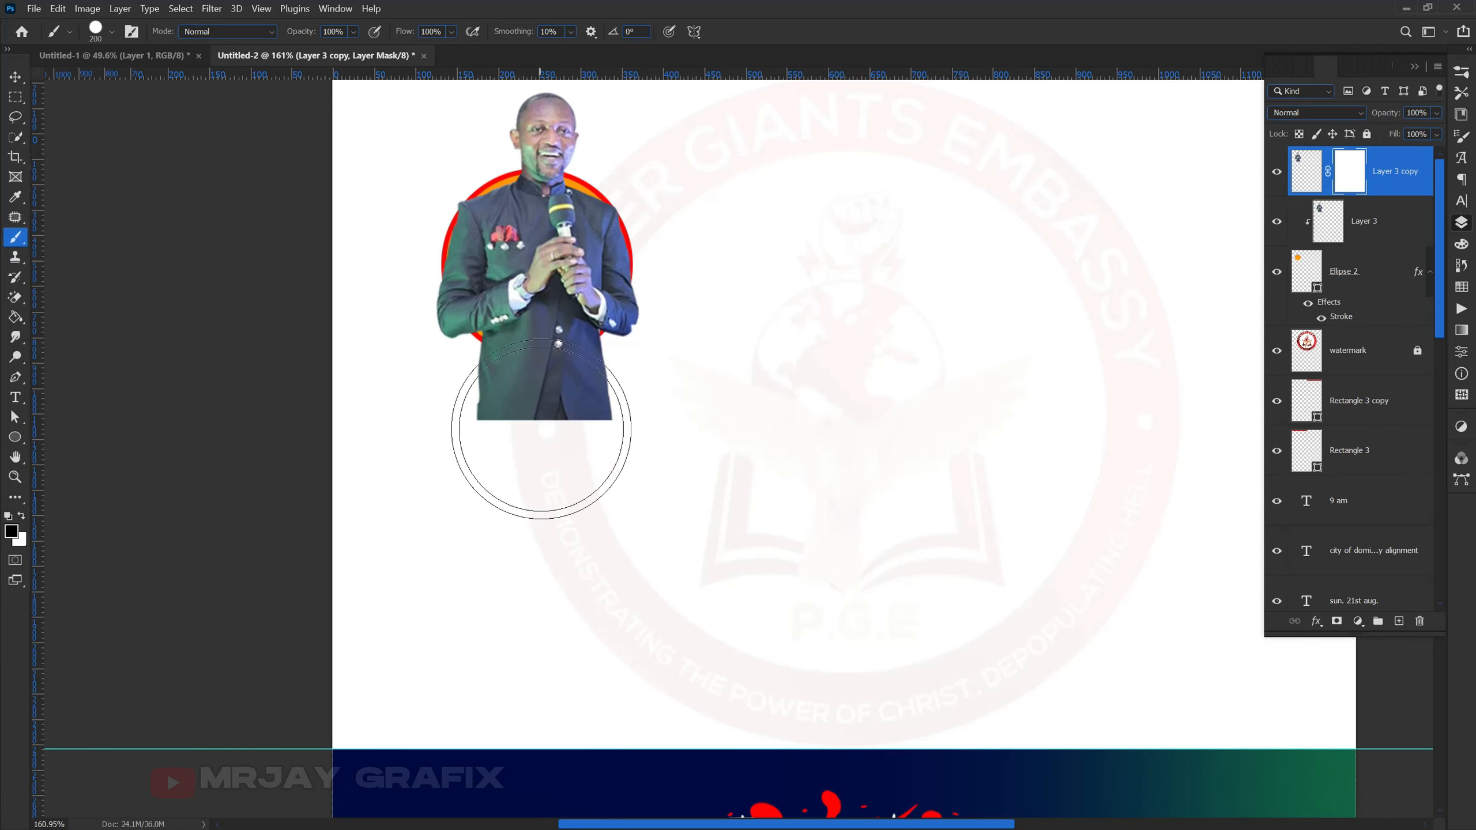
scroll(534, 455, up, 3)
scroll(506, 411, up, 1)
key(bracketleft)
key(bracketleft)
key(bracketleft)
key(bracketleft)
key(bracketleft)
mouse_move(478, 393)
mouse_down()
mouse_move(626, 386)
mouse_move(649, 369)
mouse_up()
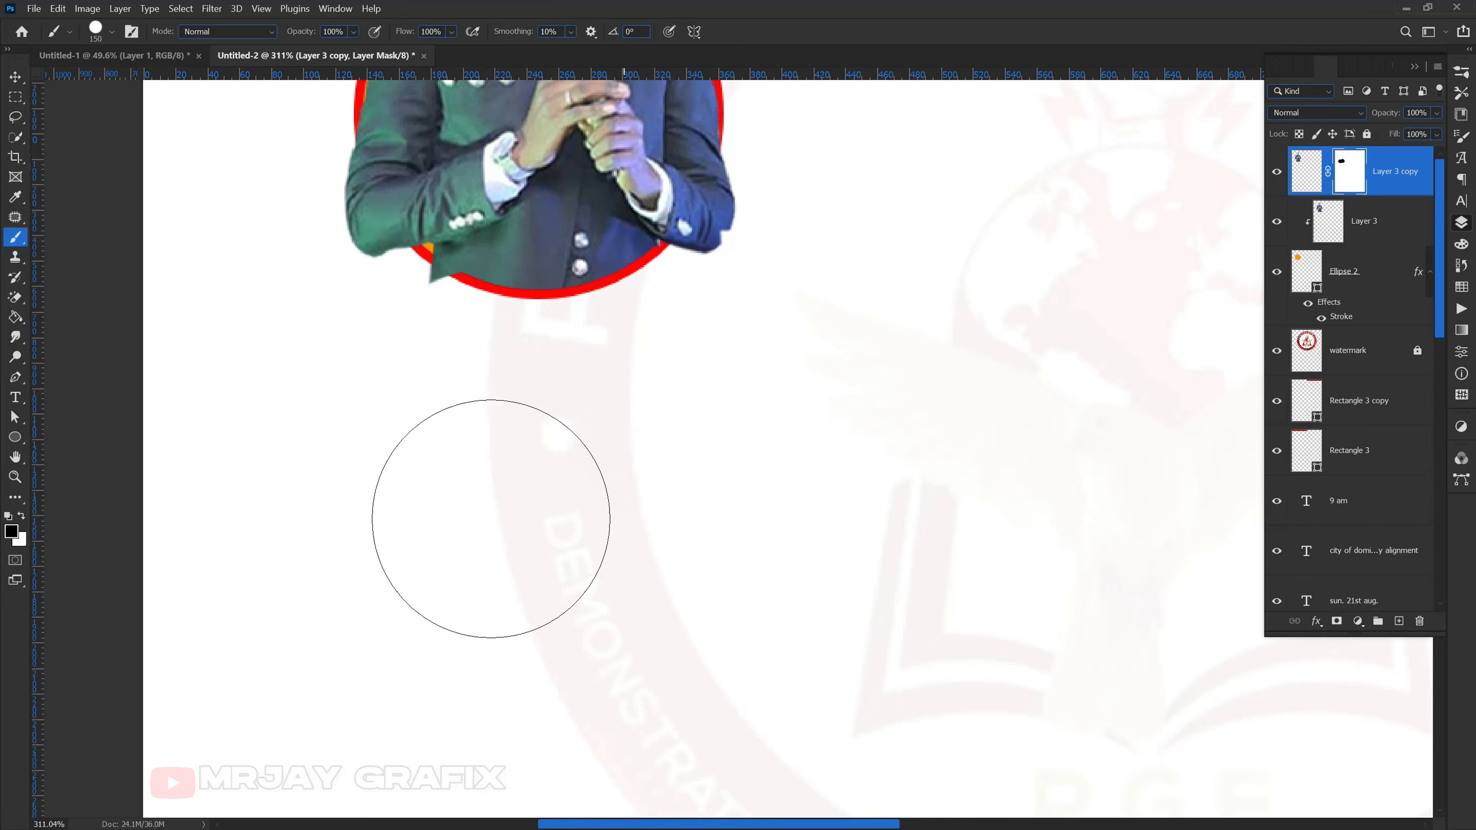
- Refine the mask with a smaller brush, removing the green corner overlapping the red ring
scroll(491, 517, down, 5)
scroll(481, 500, up, 2)
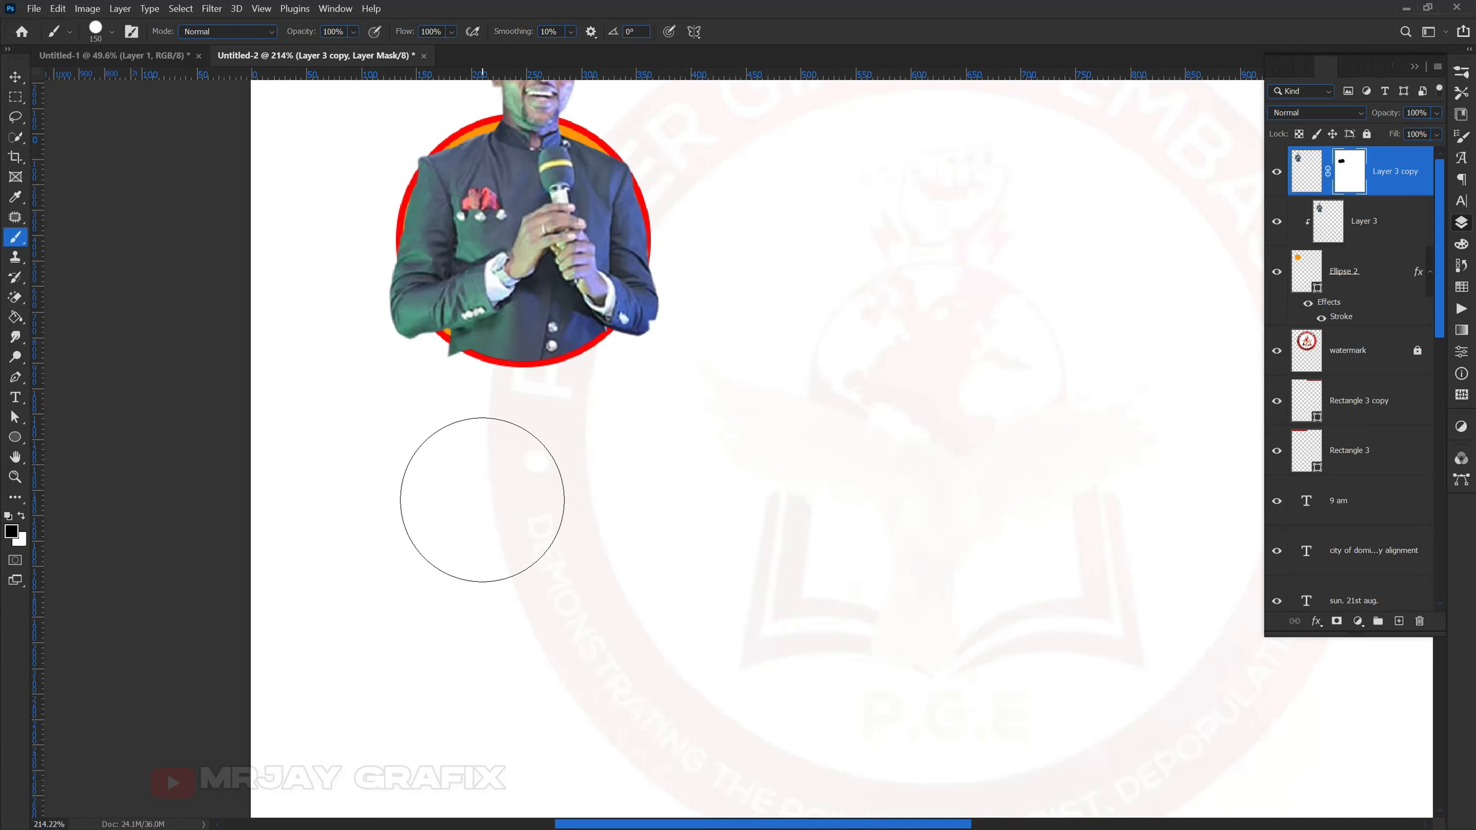
scroll(480, 497, up, 2)
scroll(450, 465, up, 5)
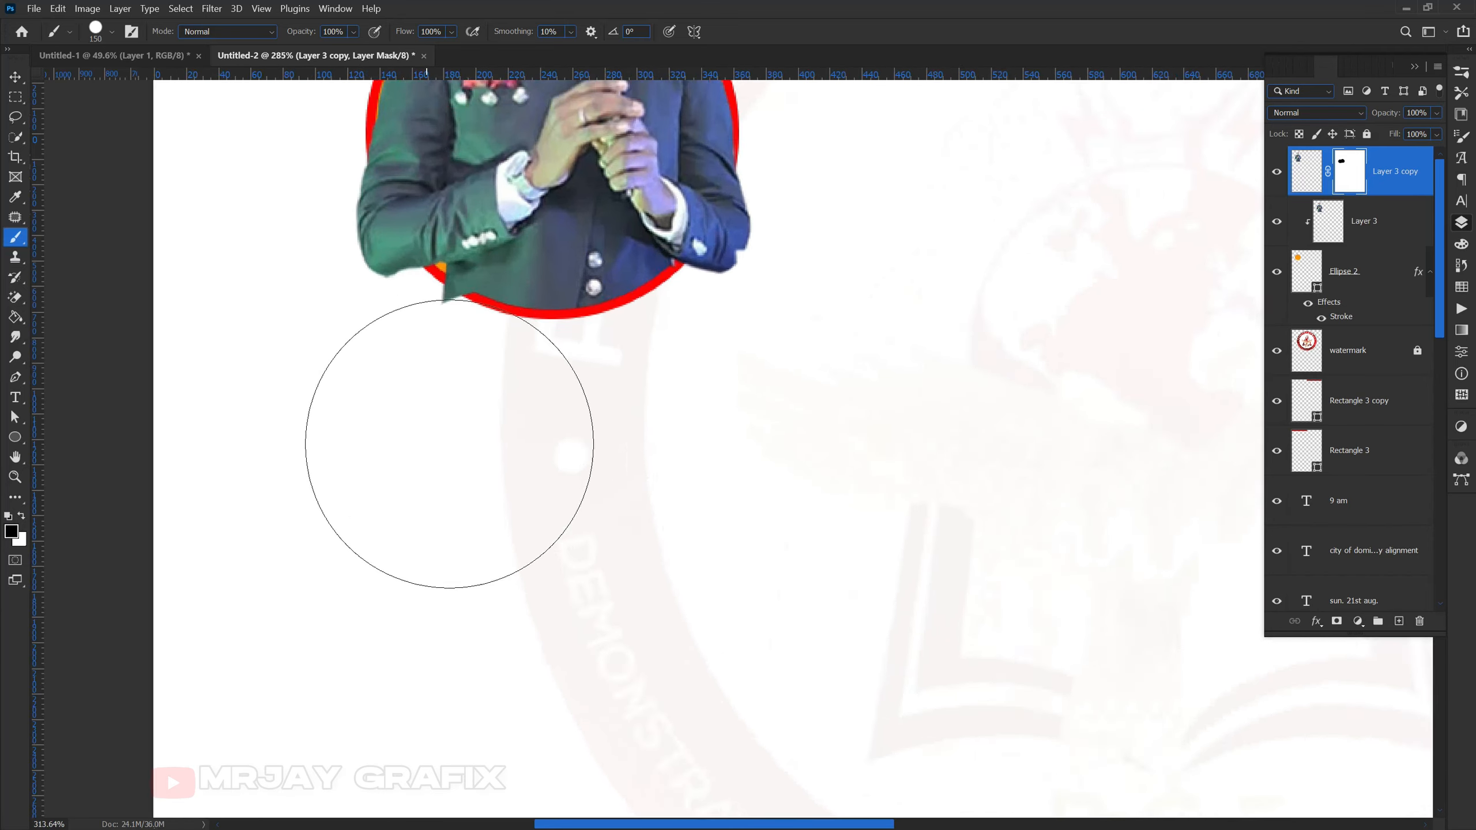
key(bracketleft)
key(bracketleft)
key(bracketleft)
key(bracketleft)
key(bracketleft)
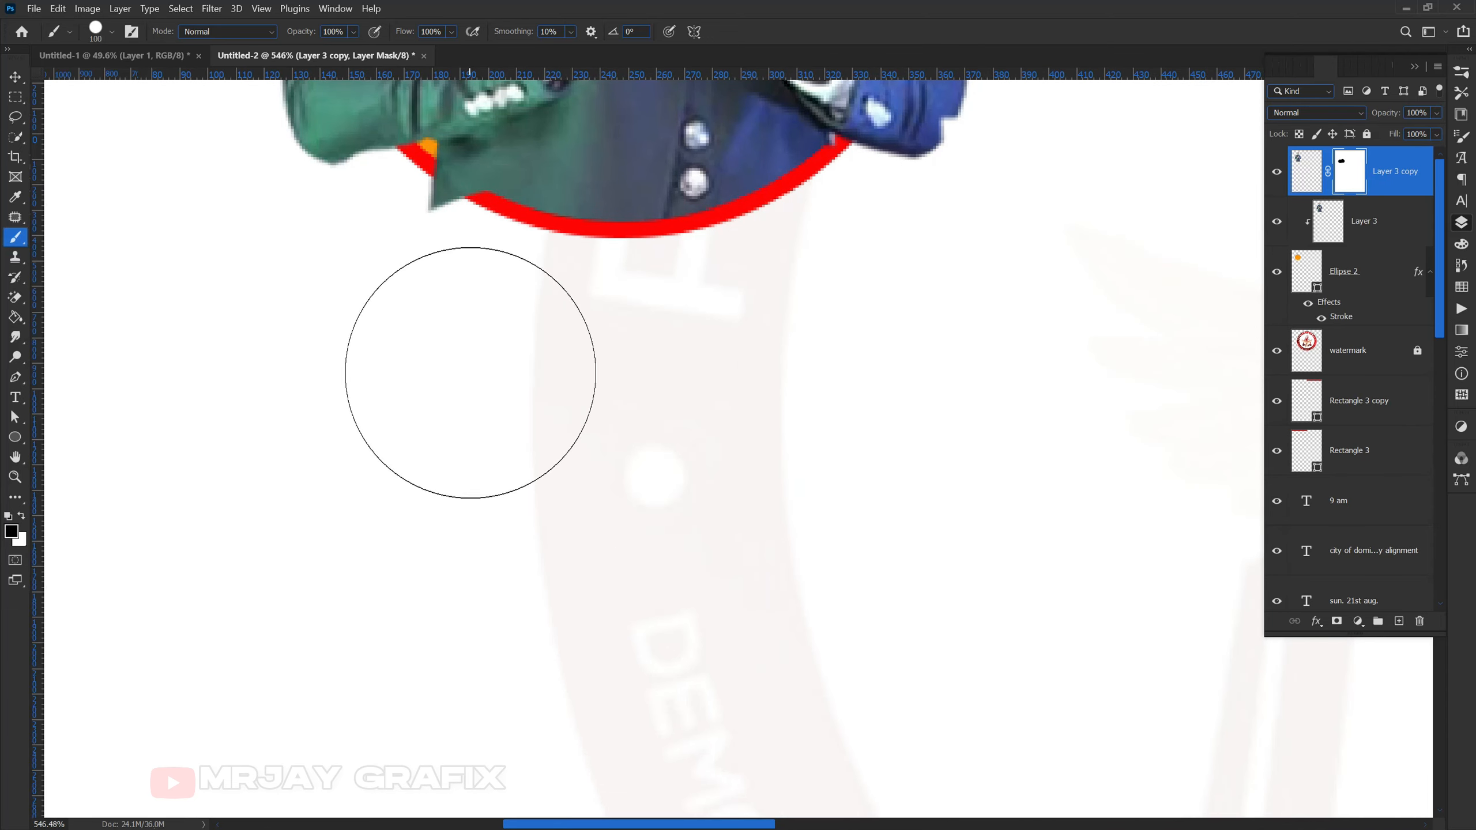
scroll(448, 331, up, 2)
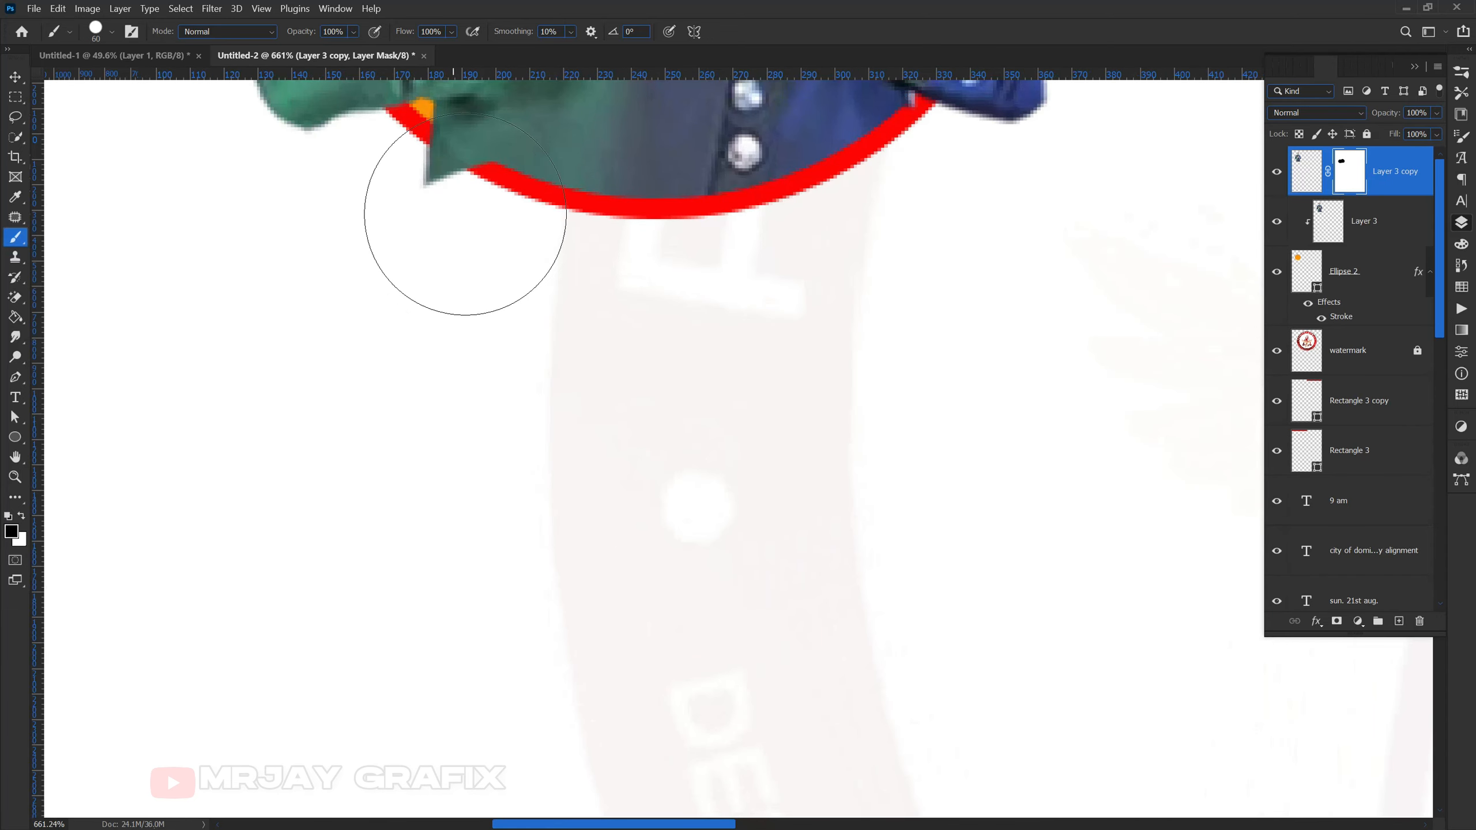
click(465, 214)
scroll(434, 324, down, 3)
scroll(652, 299, up, 1)
scroll(663, 279, up, 5)
key(bracketleft)
key(bracketleft)
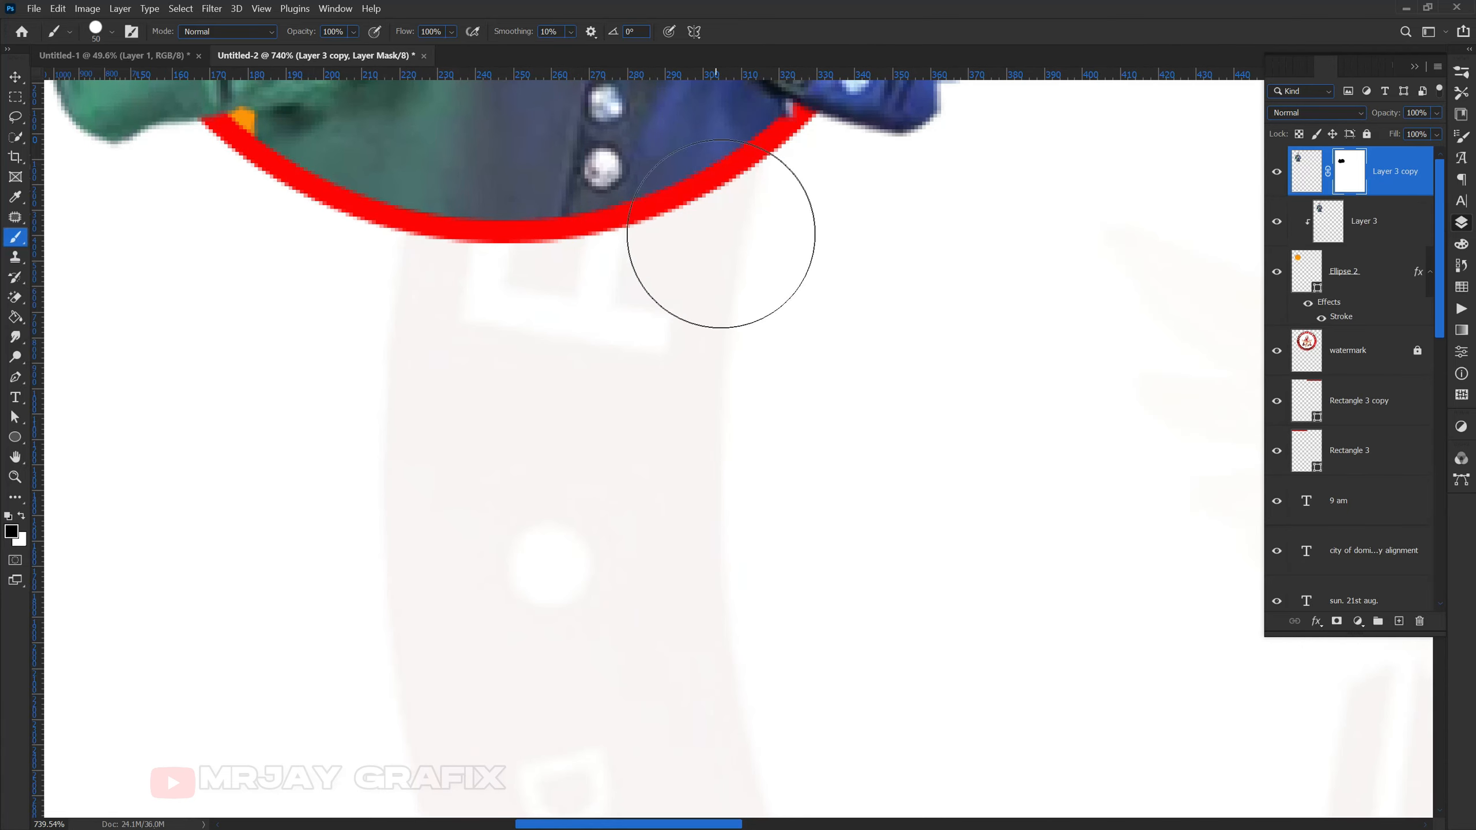
key(bracketleft)
key(bracketleft)
key(bracketleft)
key(bracketleft)
key(bracketleft)
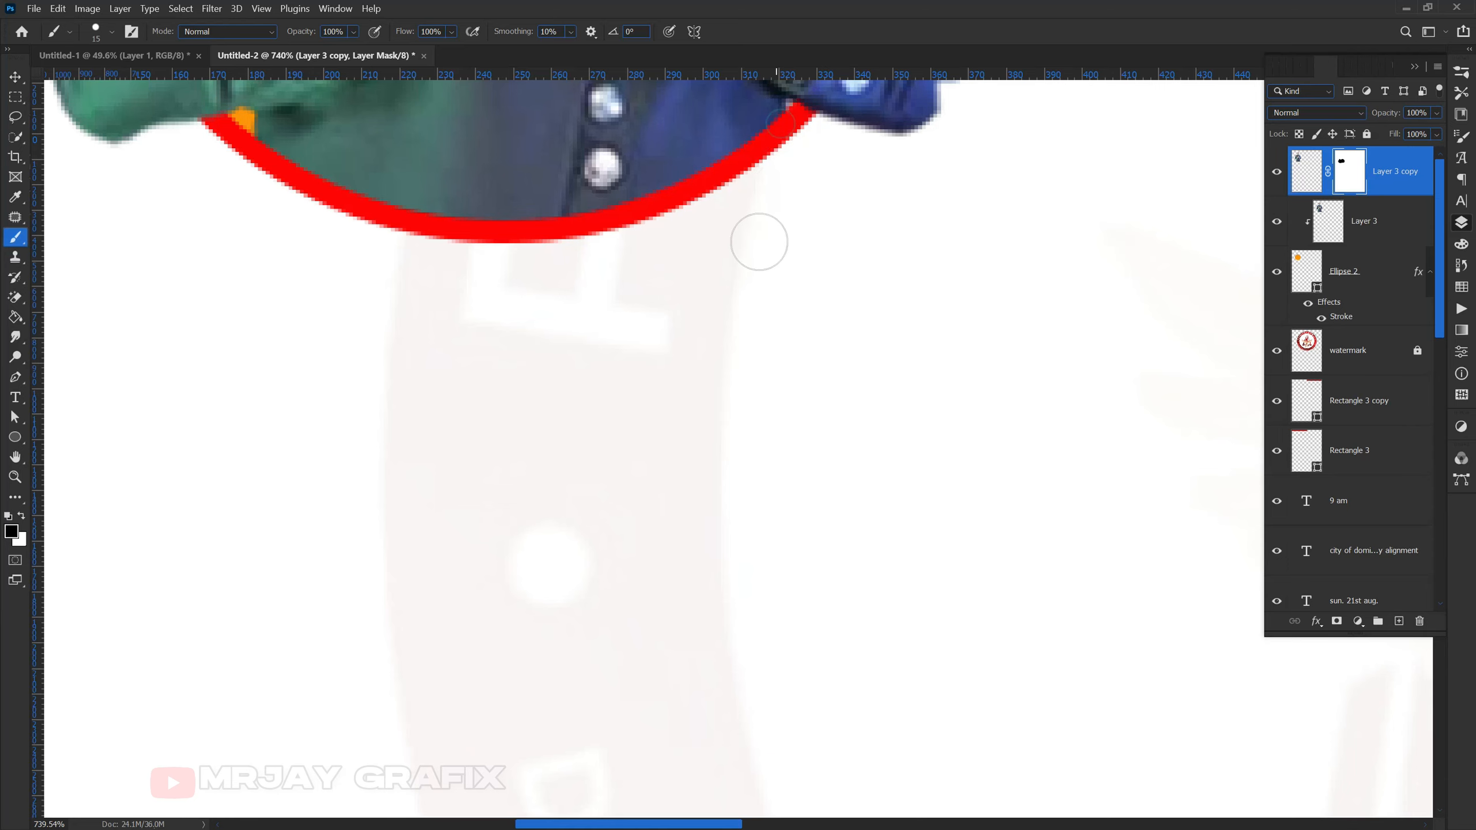
scroll(714, 276, down, 2)
scroll(534, 399, down, 10)
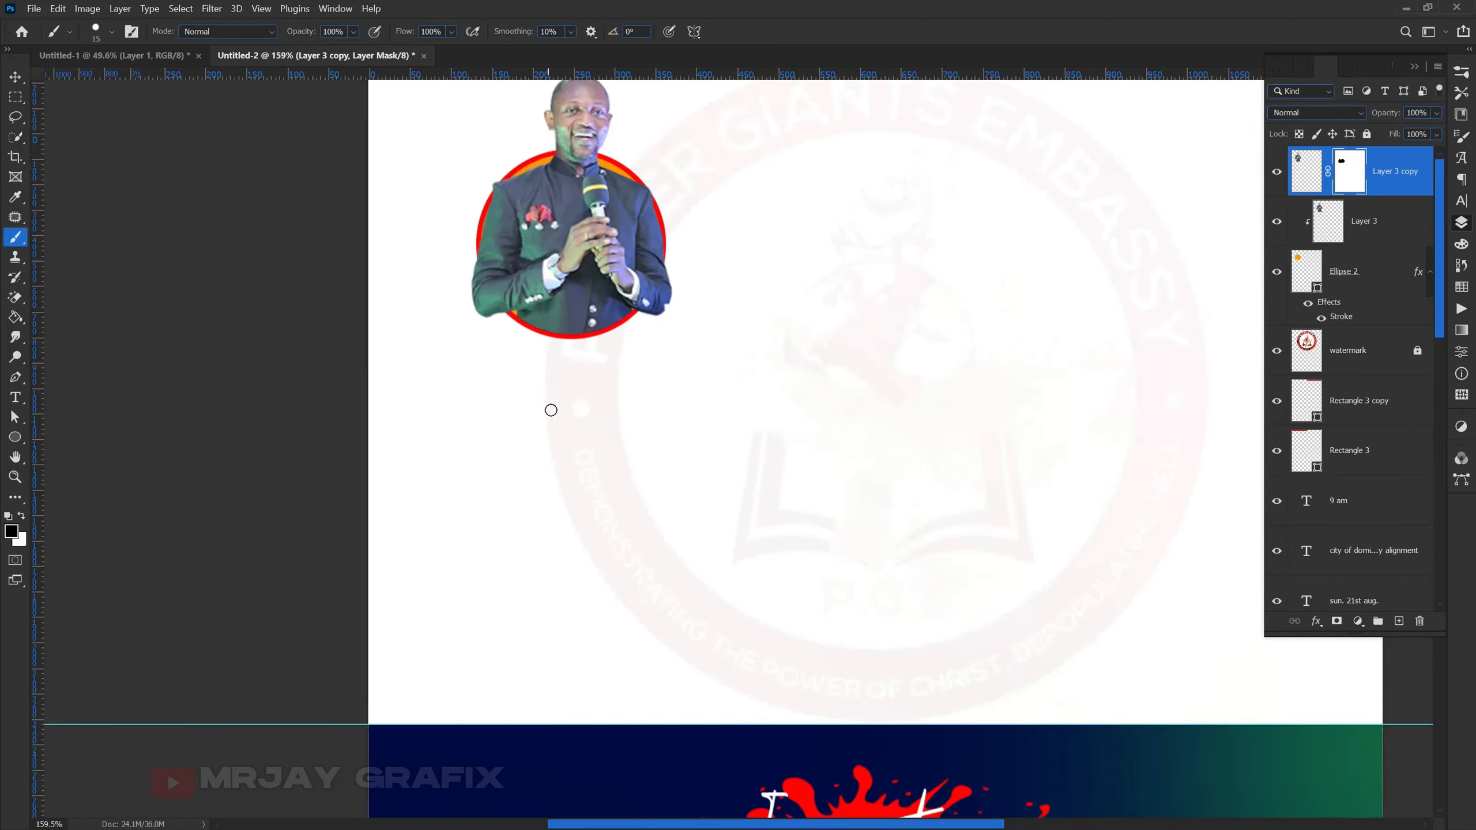
- Select the photo, red ring and circle layers together and group them as Group 1
scroll(606, 364, down, 1)
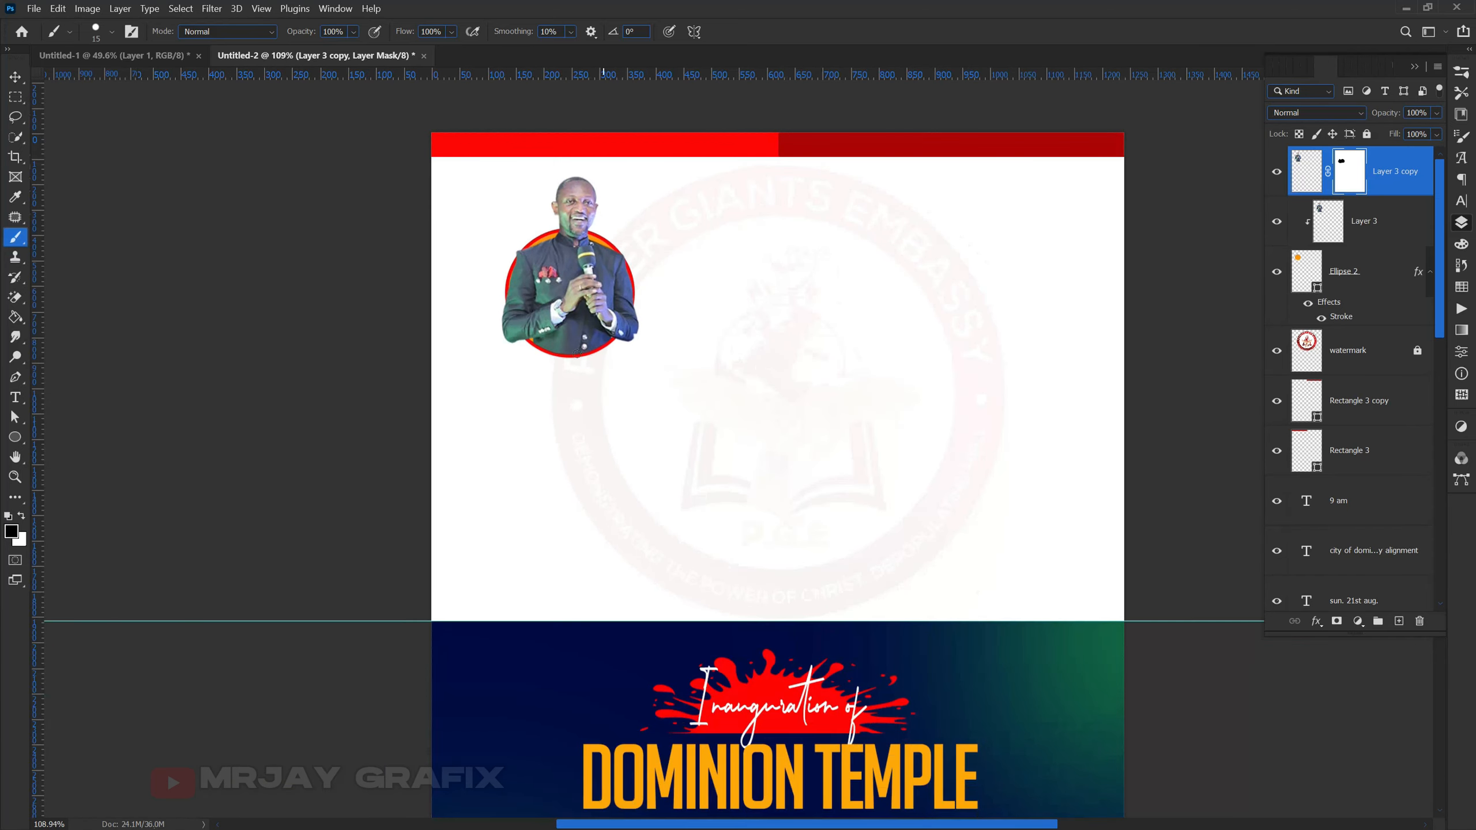
click(15, 80)
click(198, 232)
drag(462, 221, 494, 258)
drag(564, 314, 652, 362)
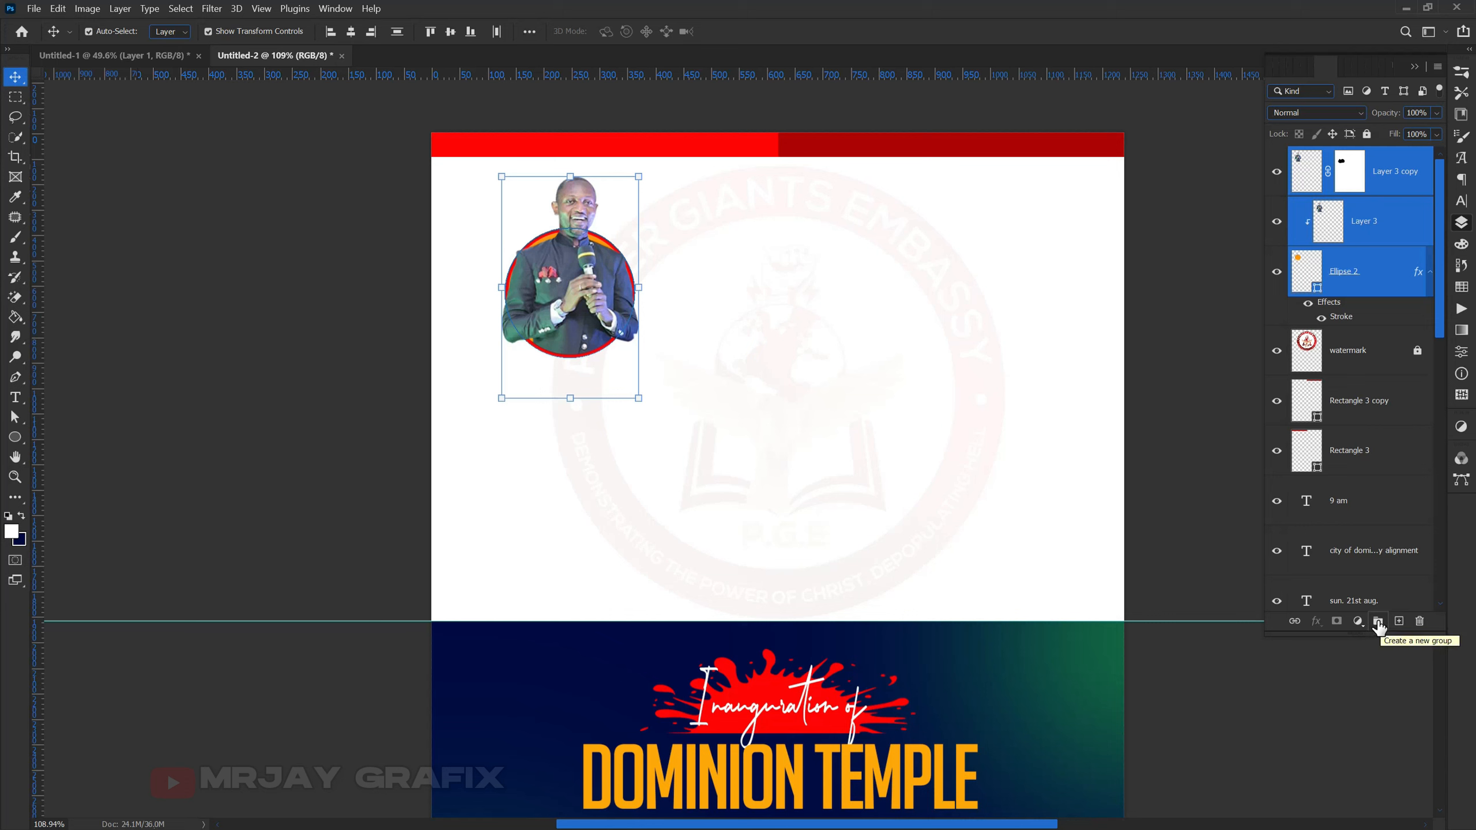
click(1377, 622)
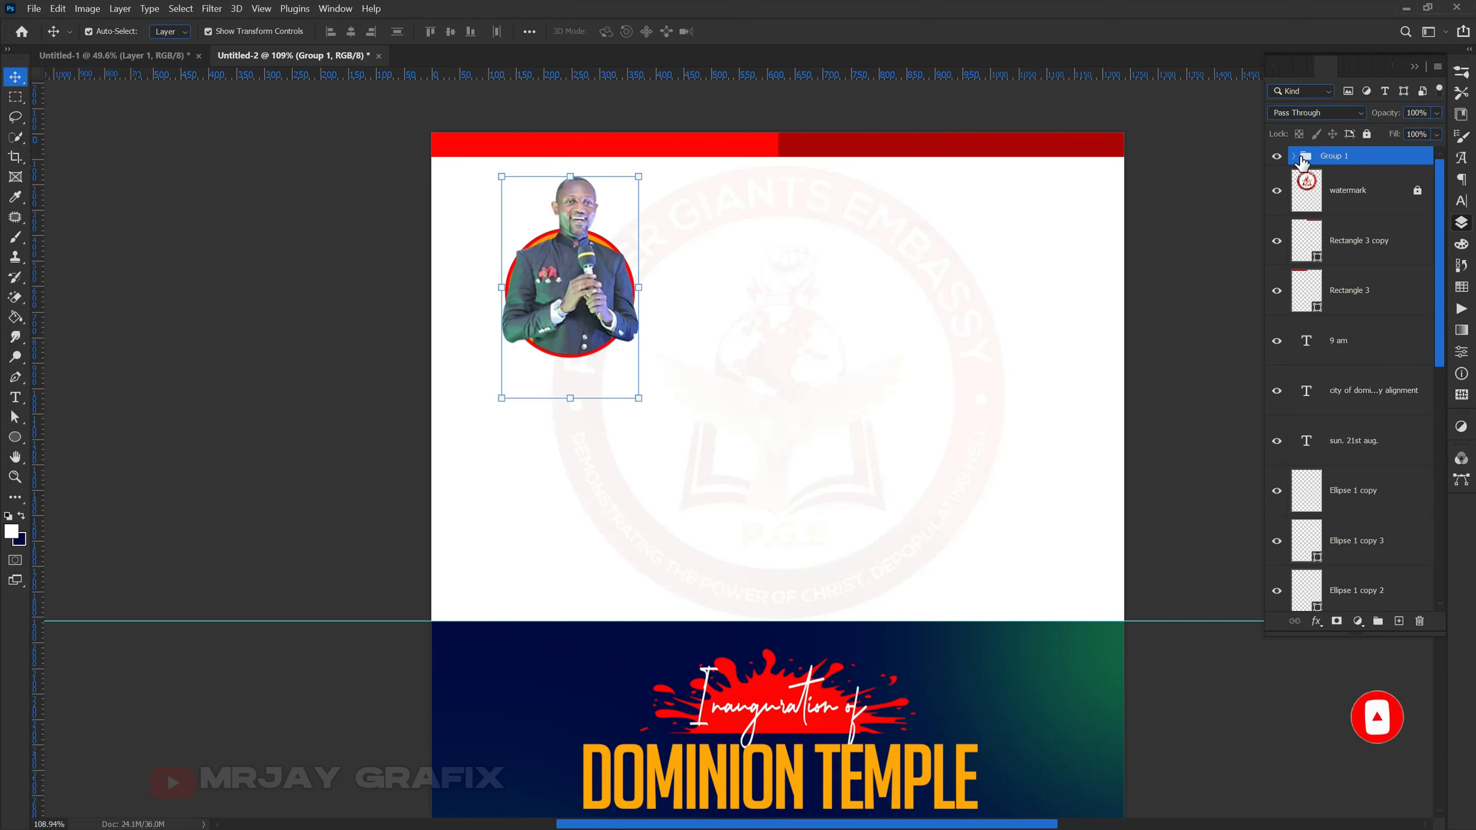
- Scale Group 1 slightly smaller and move it lower and right onto the guide
drag(496, 289, 515, 337)
drag(556, 214, 556, 244)
drag(552, 321, 587, 315)
click(235, 274)
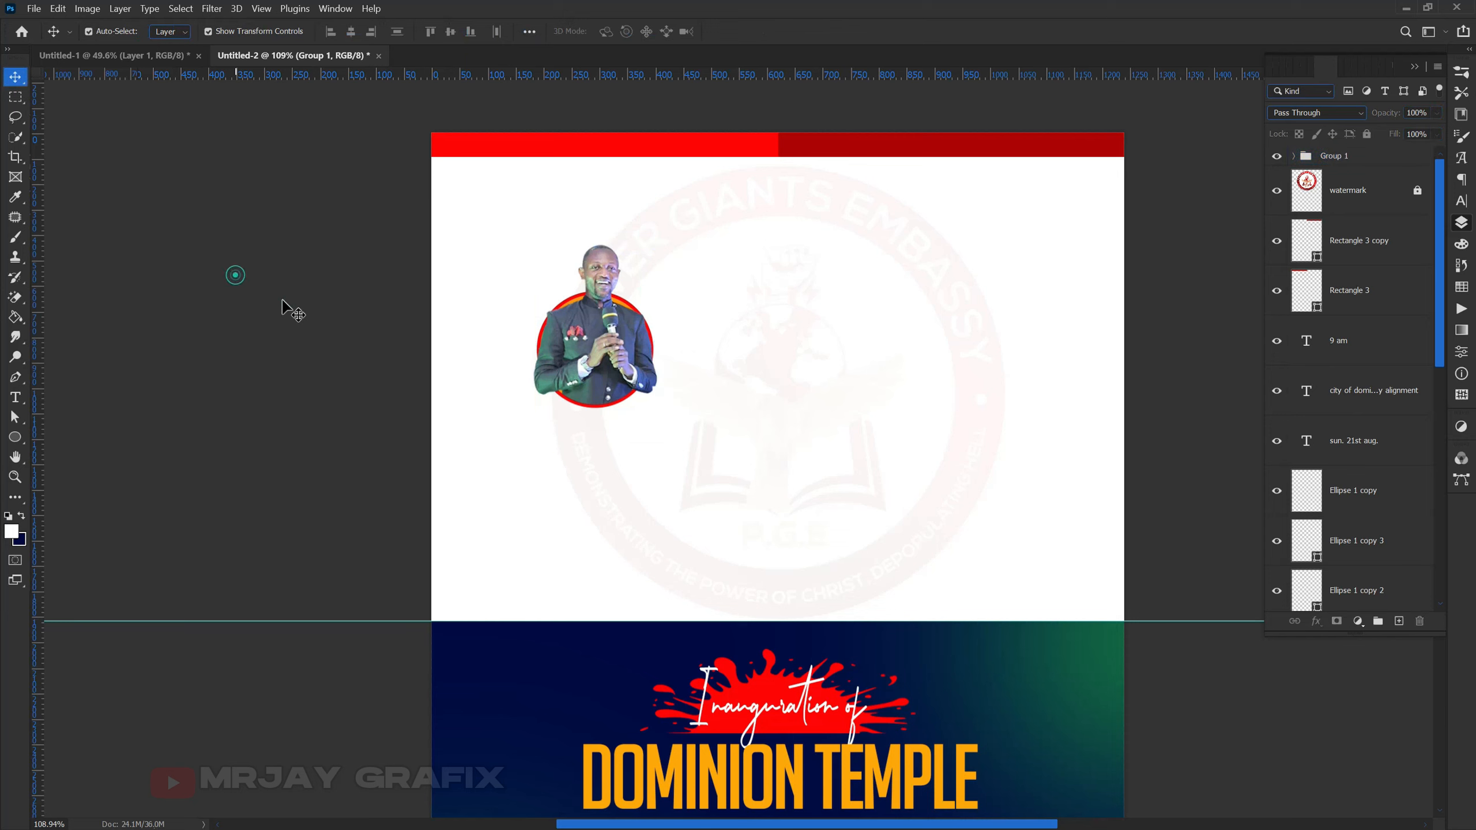
- Deselect Layer 1 in Untitled-1, then return to the Untitled-2 document
click(125, 56)
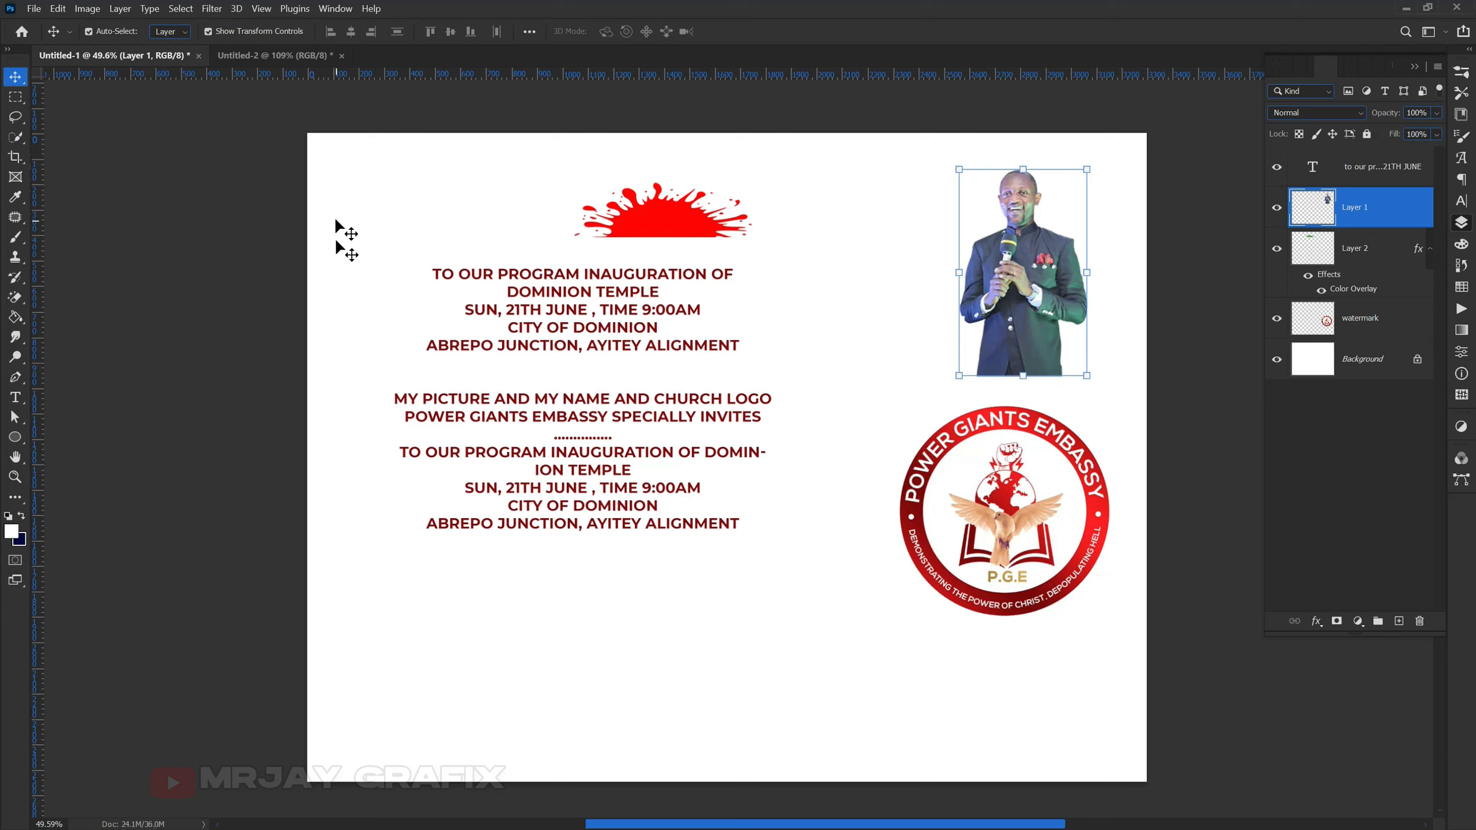
click(302, 347)
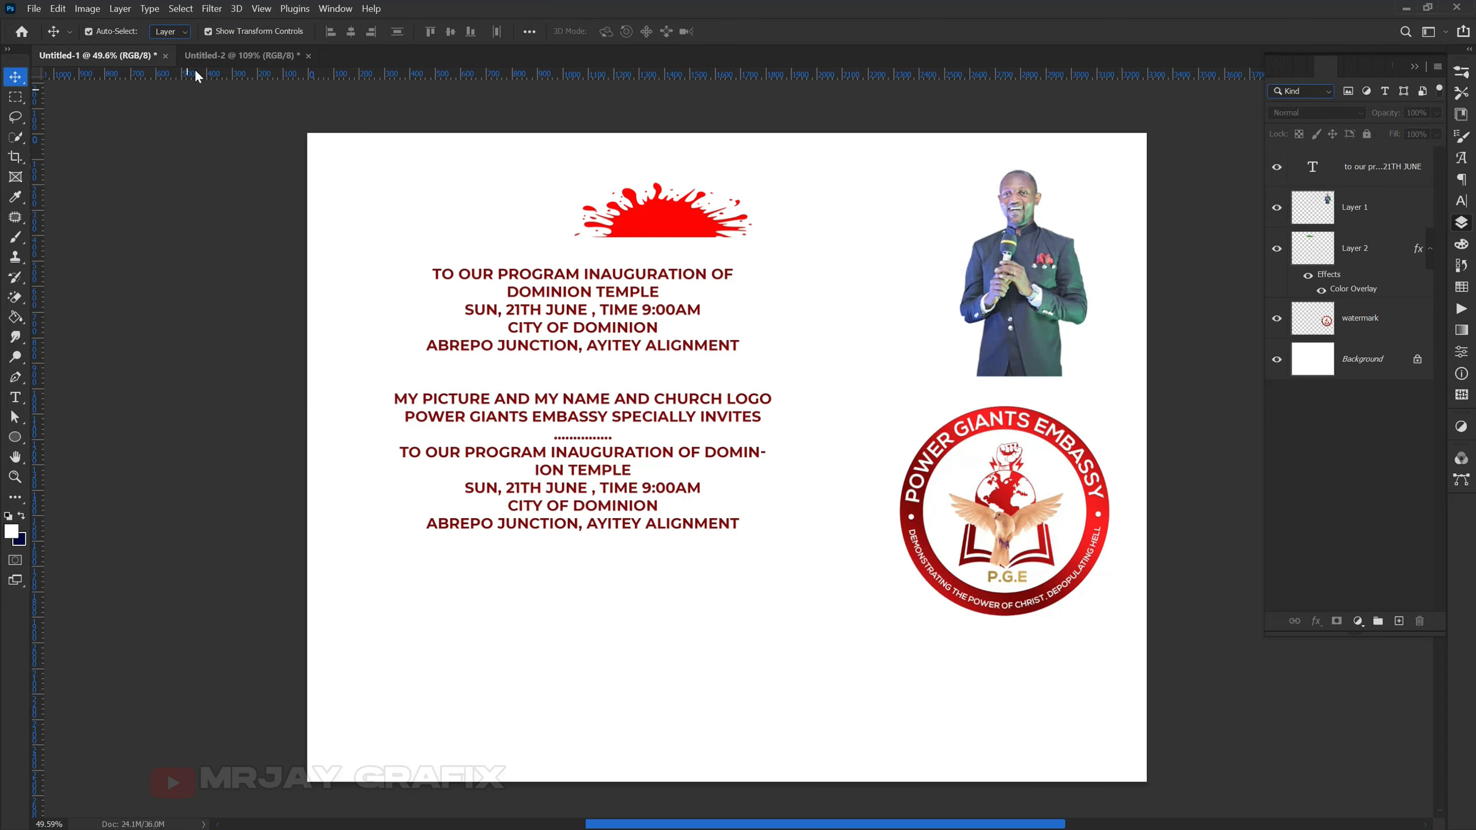
click(242, 55)
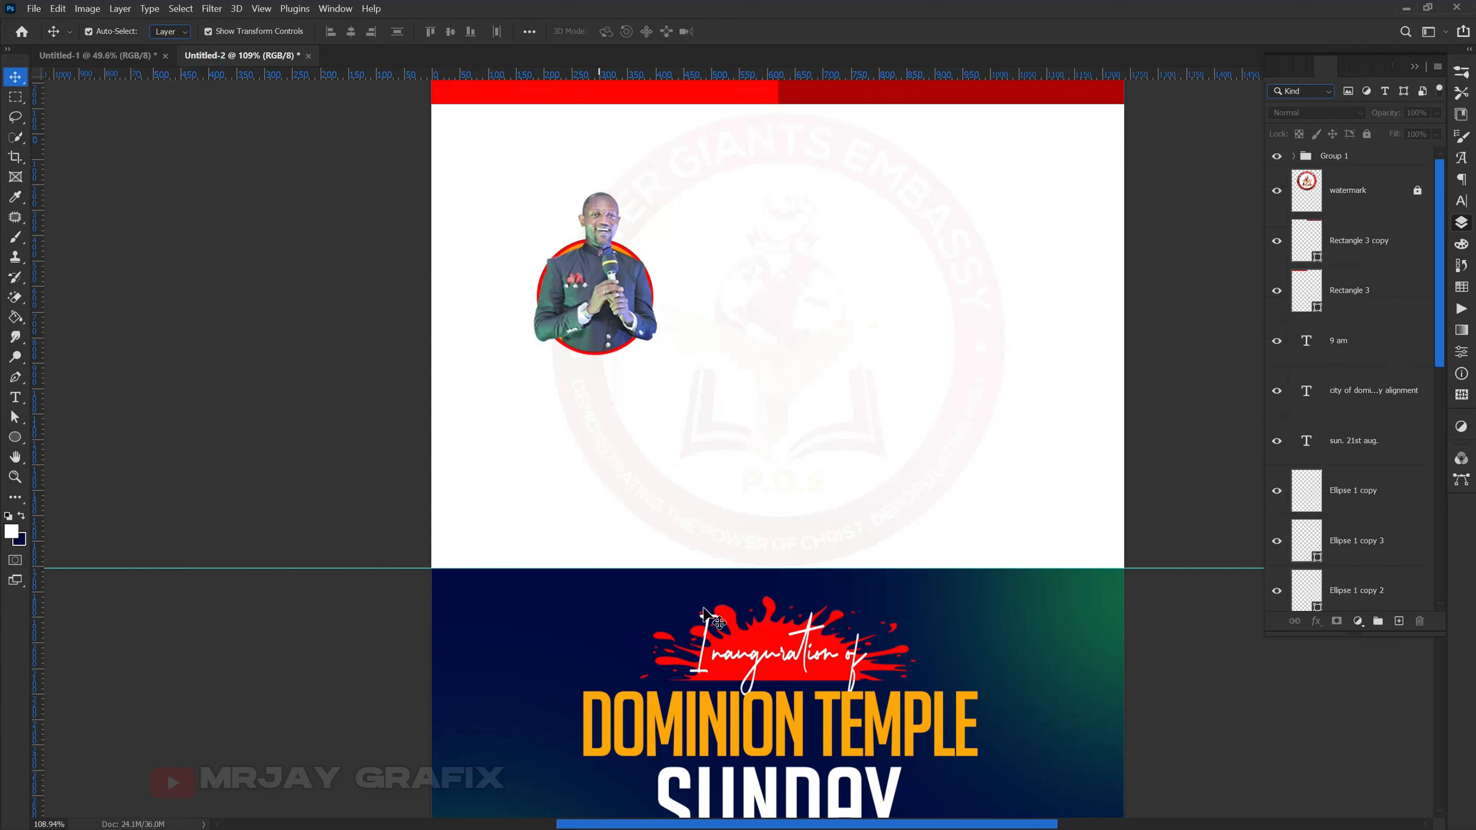
- Set the Type tool's text colour to black and turn off All Caps
click(13, 398)
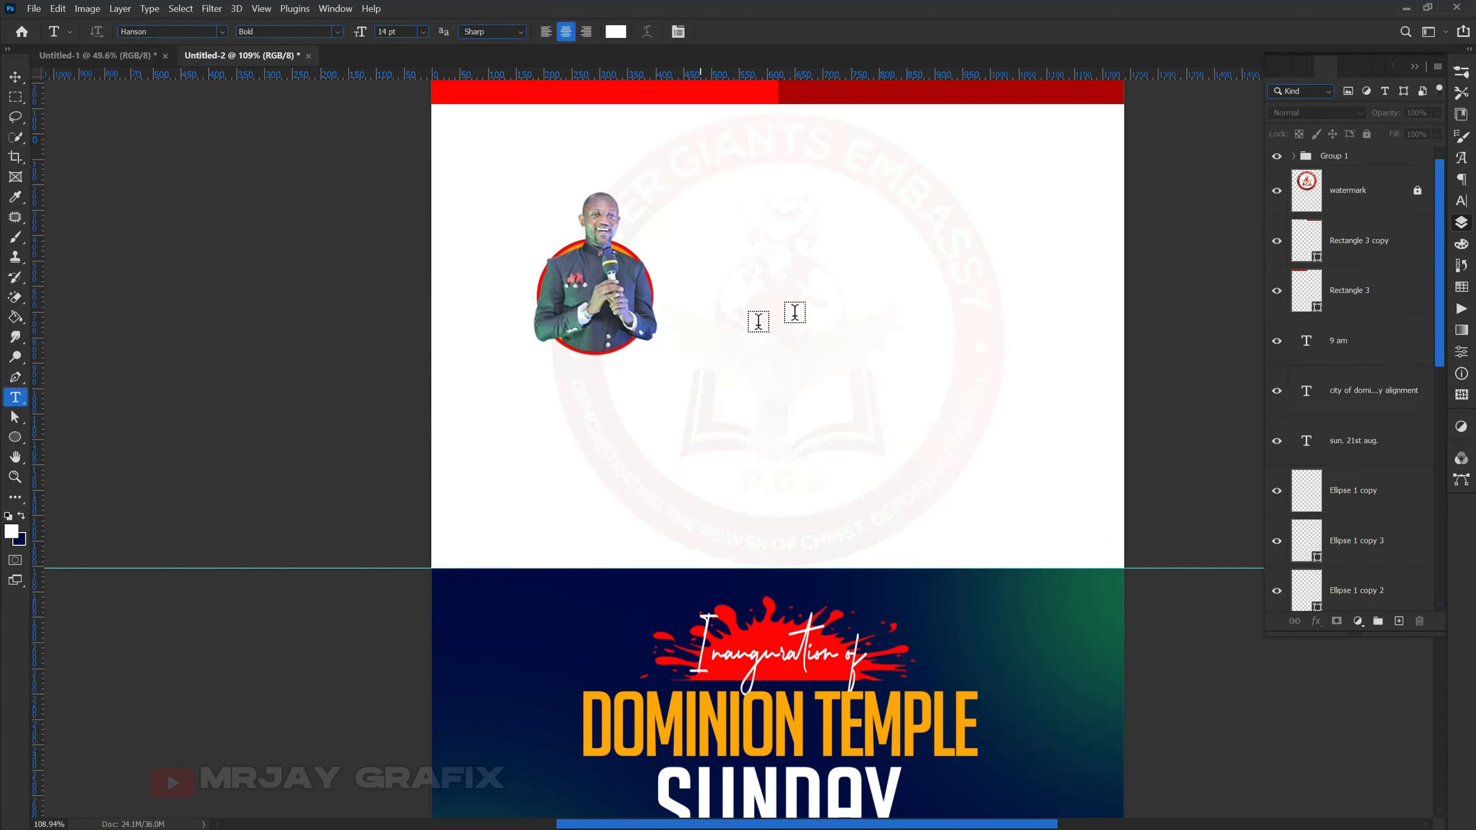
click(615, 31)
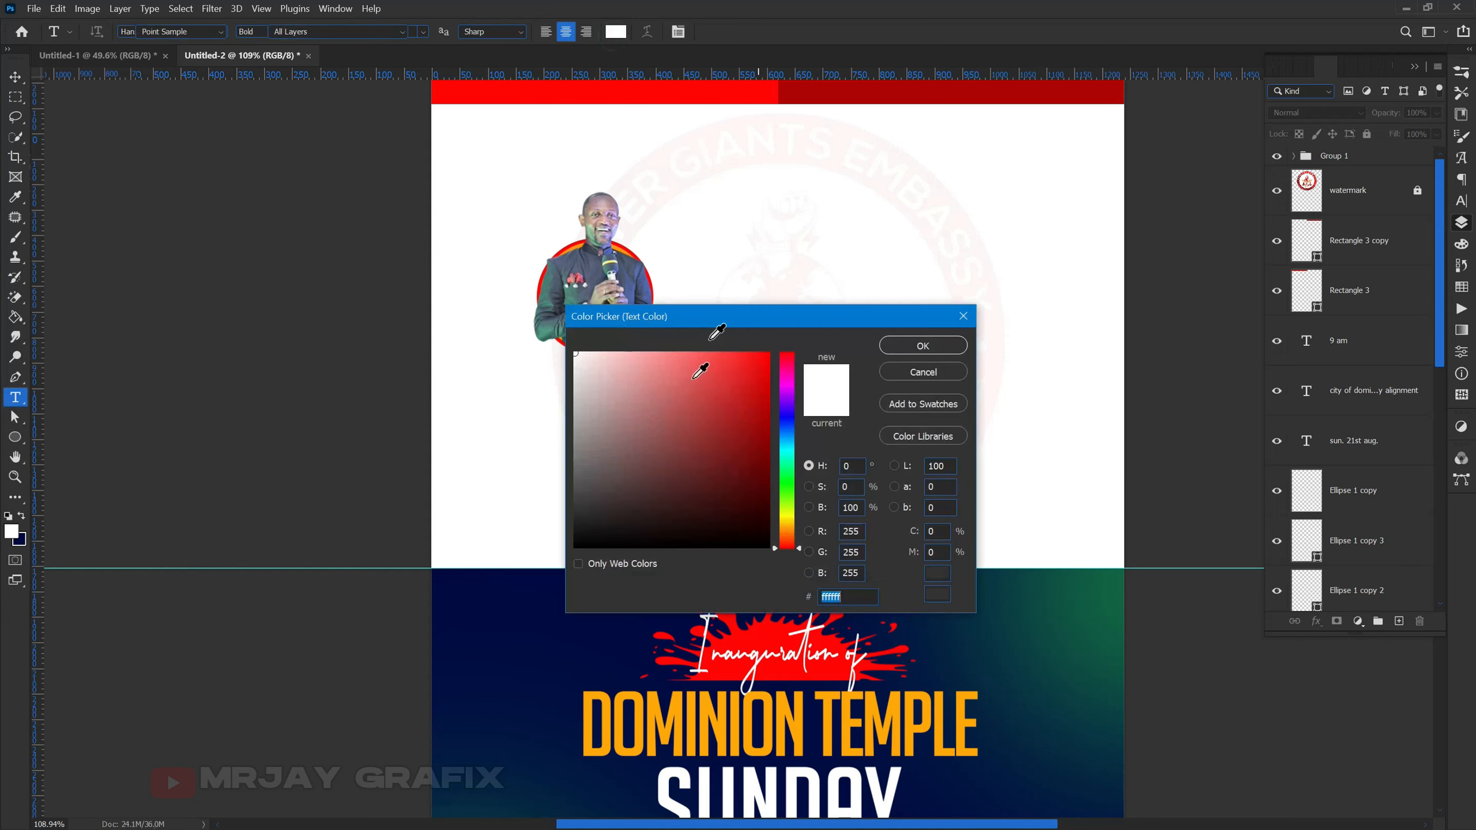
click(655, 421)
click(579, 547)
click(923, 346)
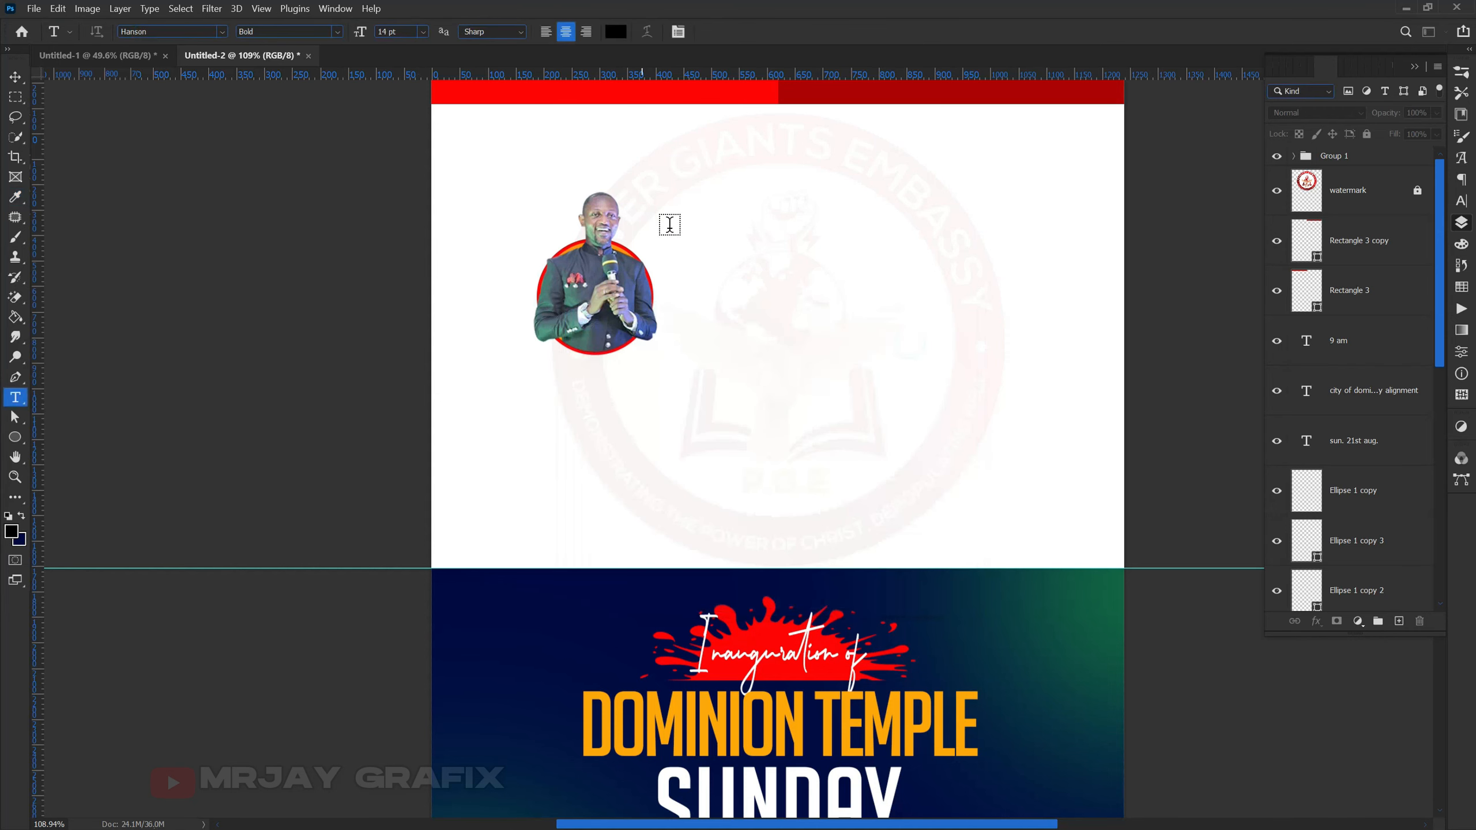
scroll(728, 222, up, 3)
click(727, 220)
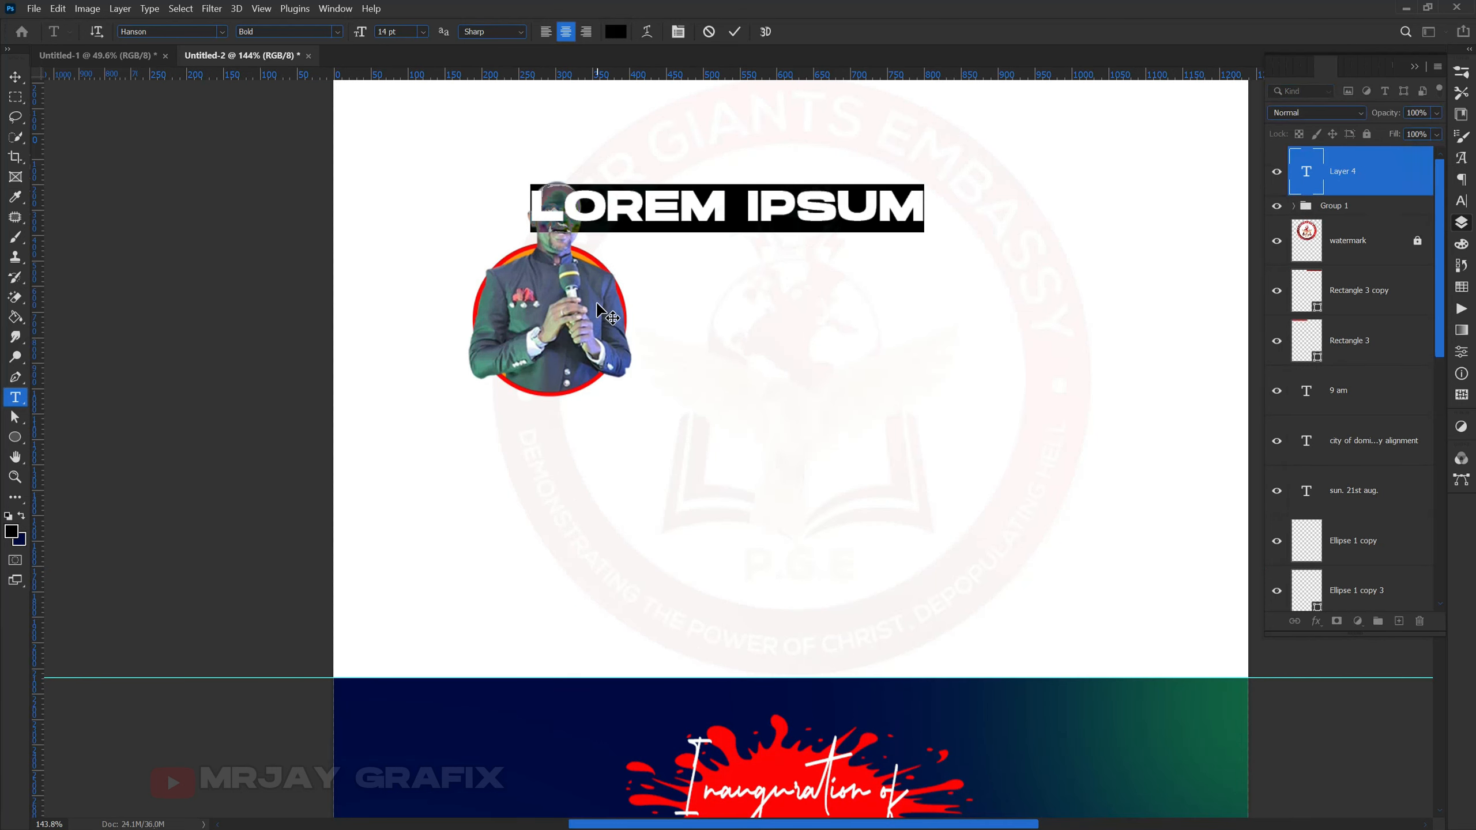
click(1460, 201)
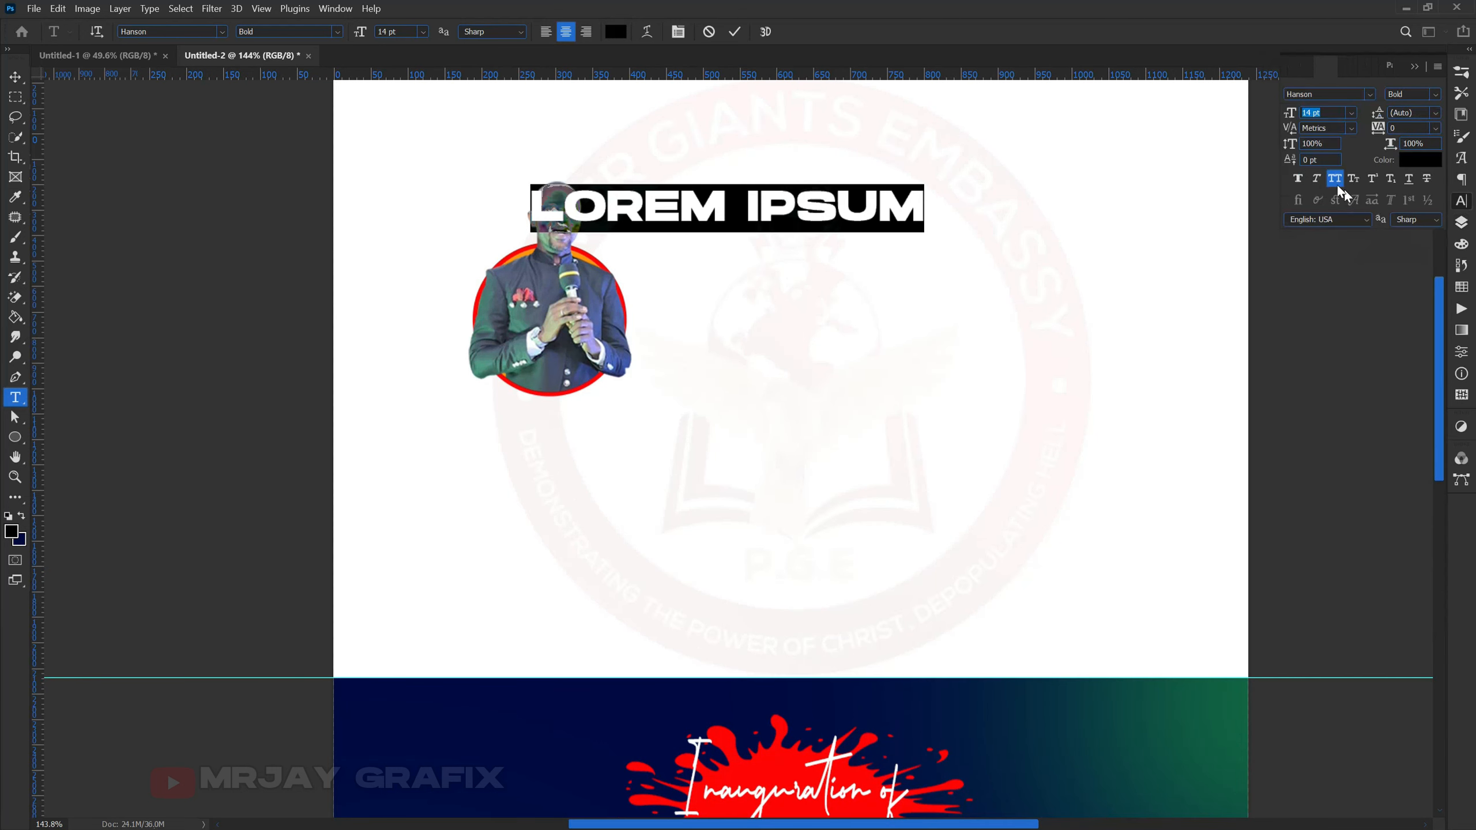
click(1334, 178)
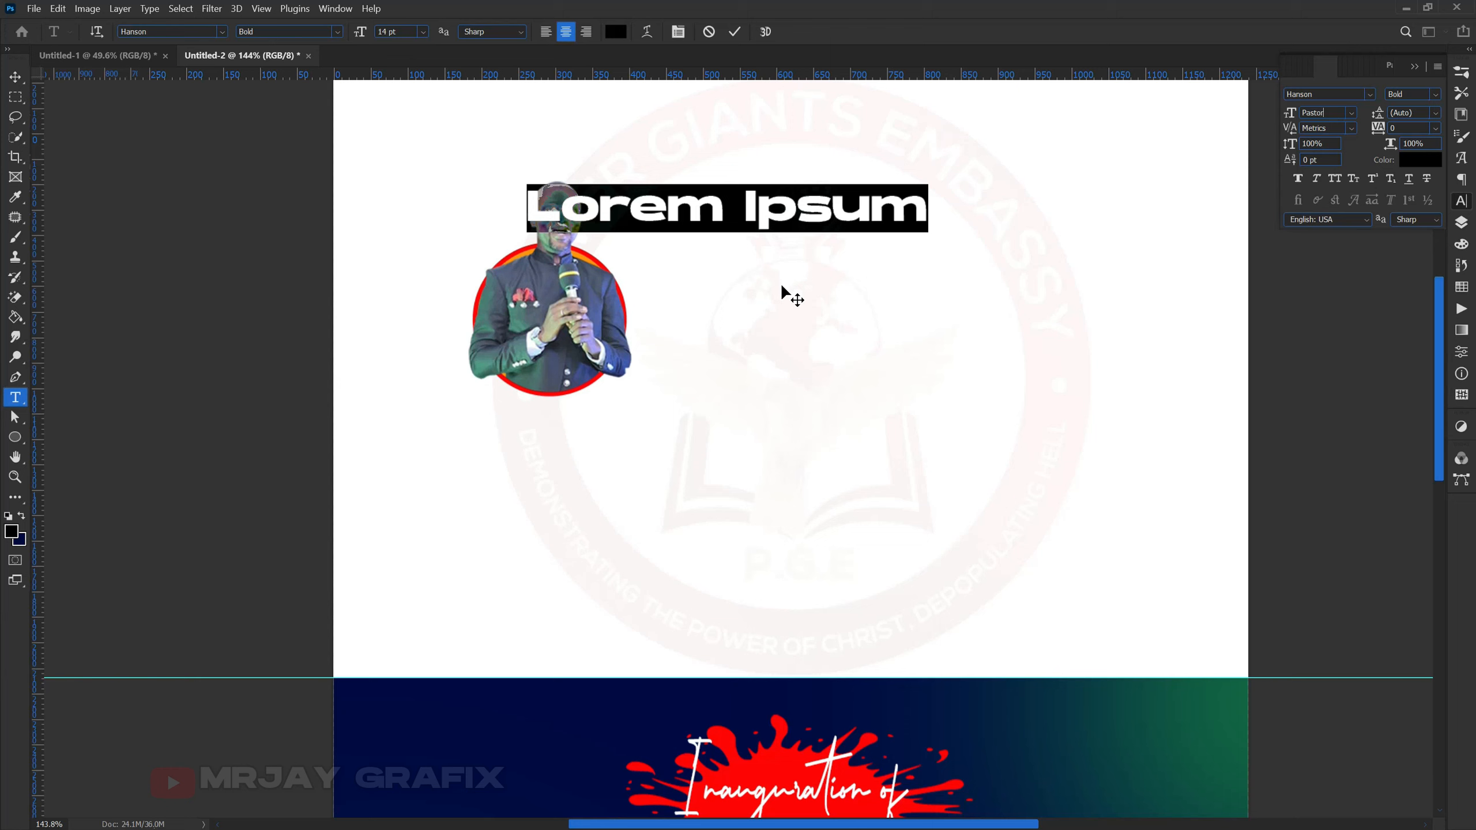
key(Return)
click(783, 336)
- Replace the Lorem Ipsum placeholder with 'Pastor' and the speaker's full name on a second line
click(755, 206)
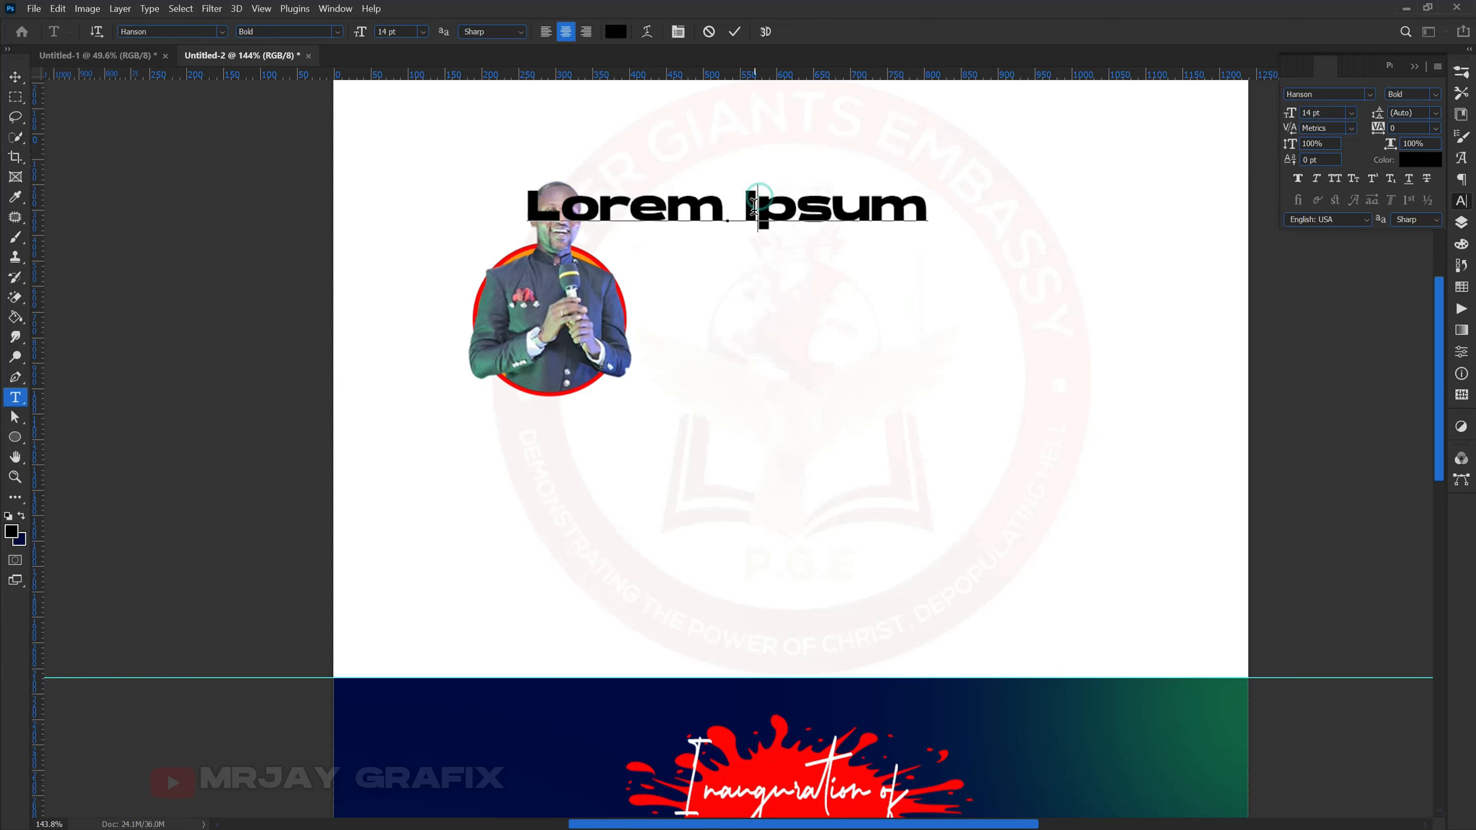
key(ctrl+a)
text(Pas)
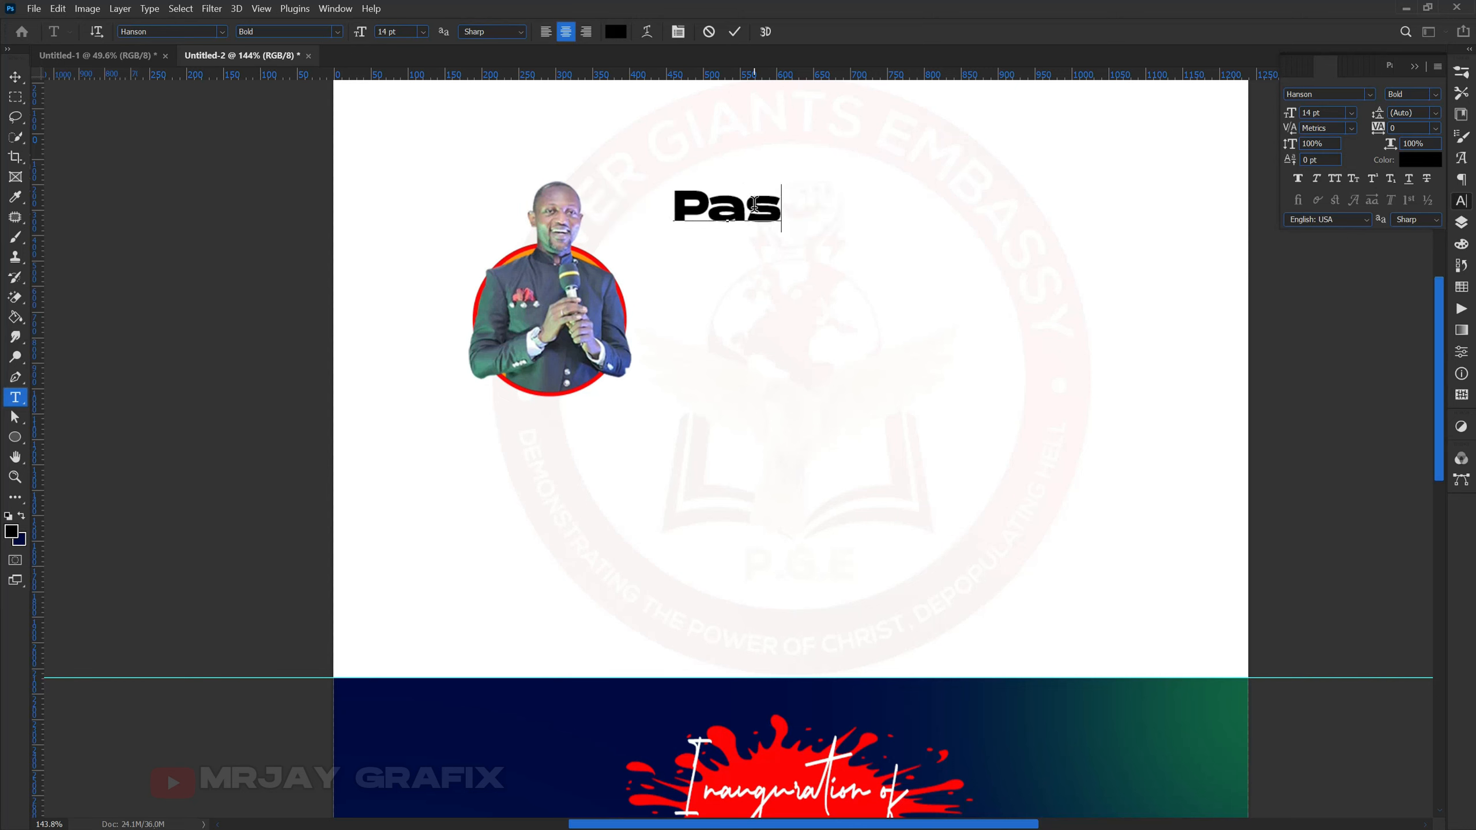
text(tor)
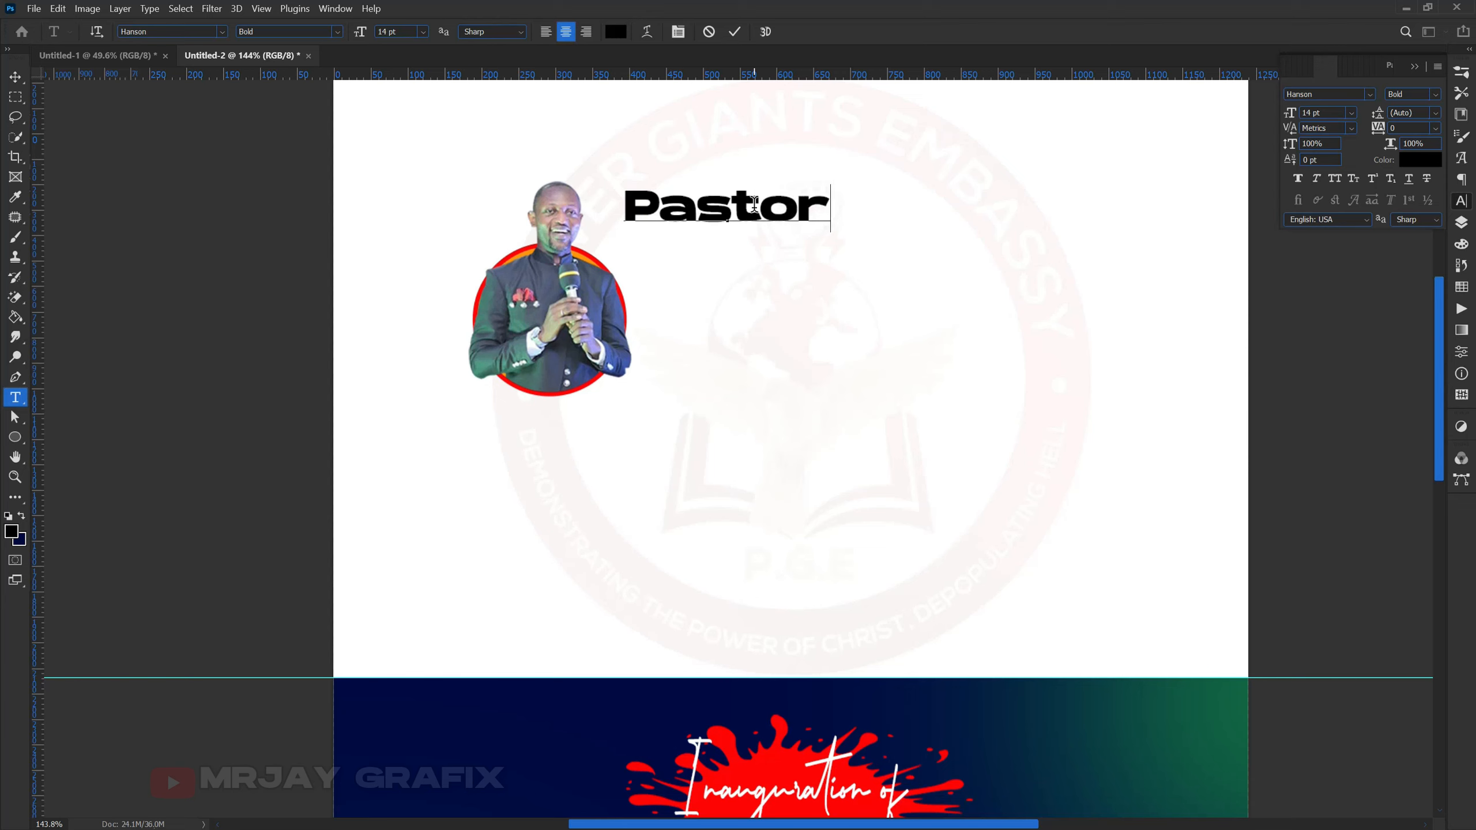
key(Return)
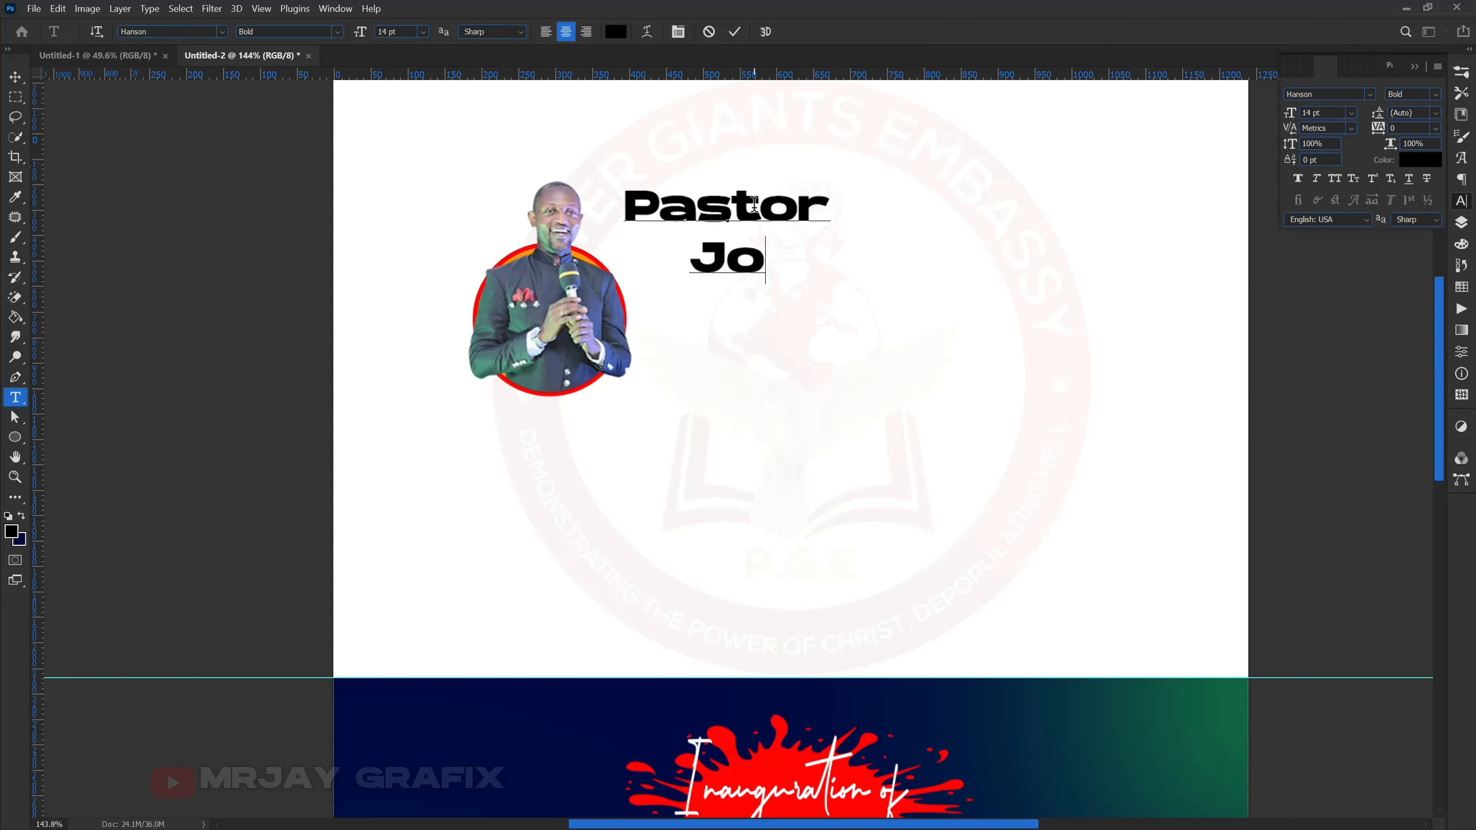
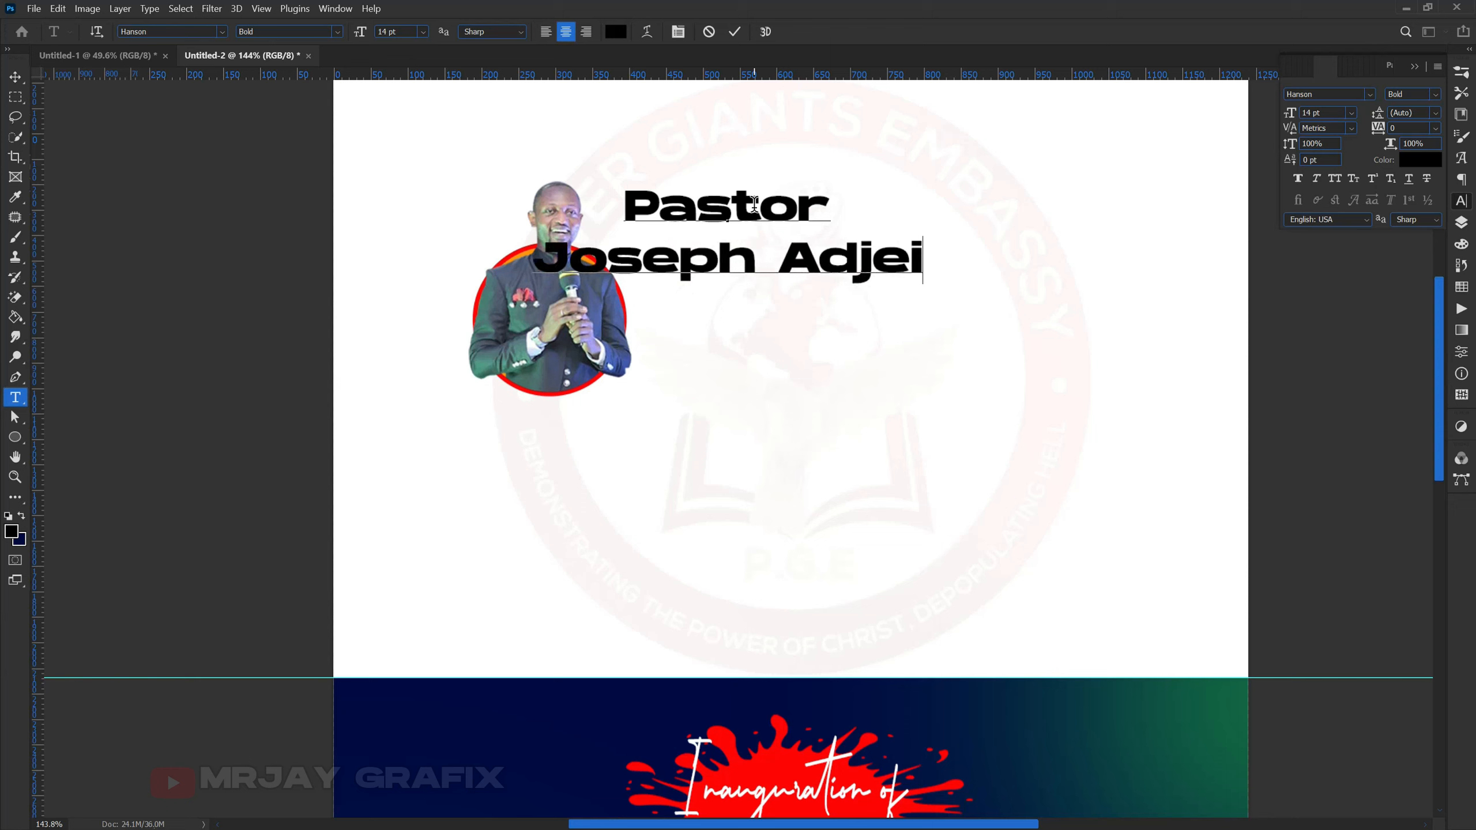
key(ctrl+Return)
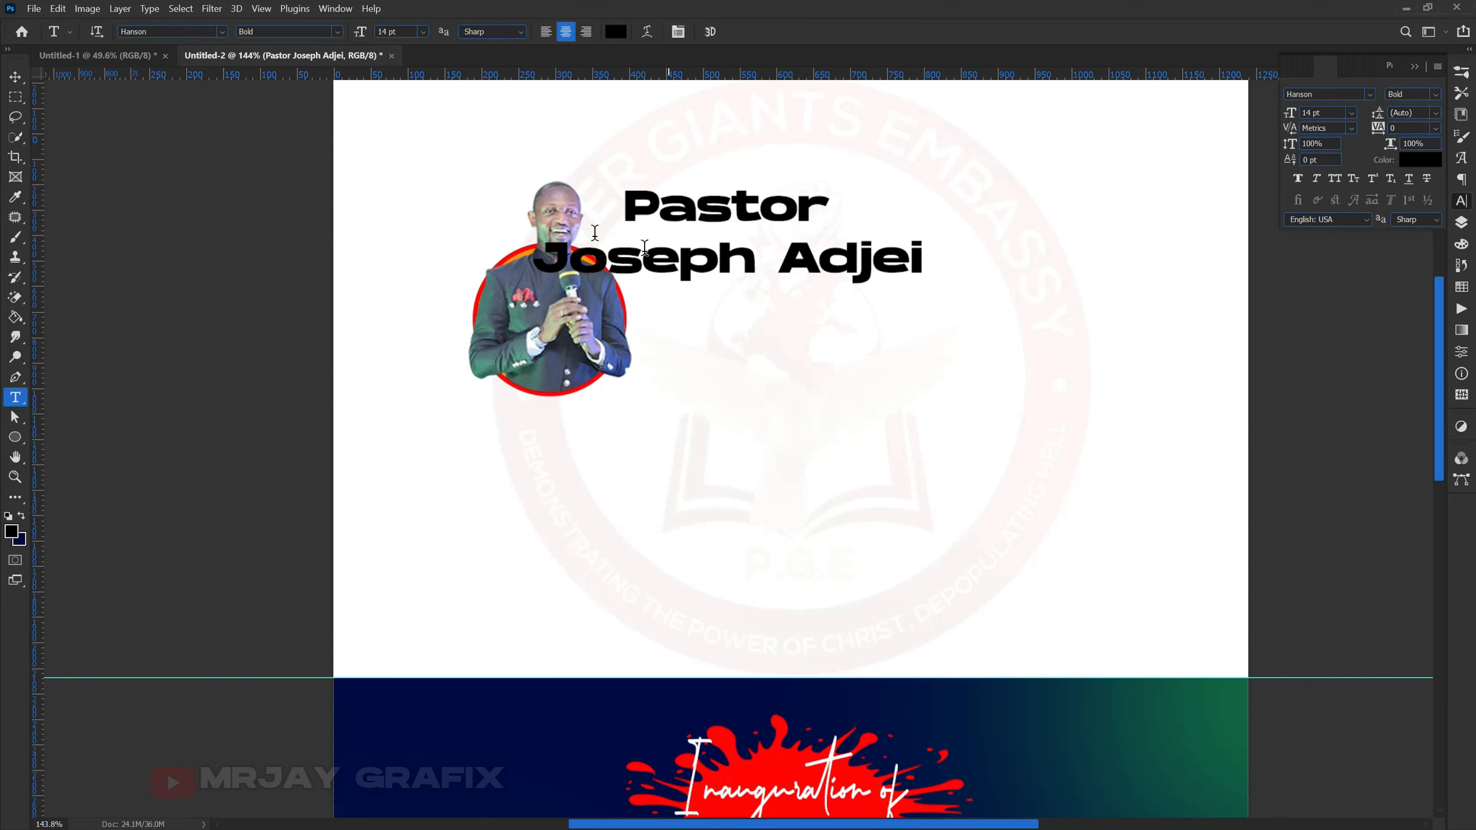
click(15, 76)
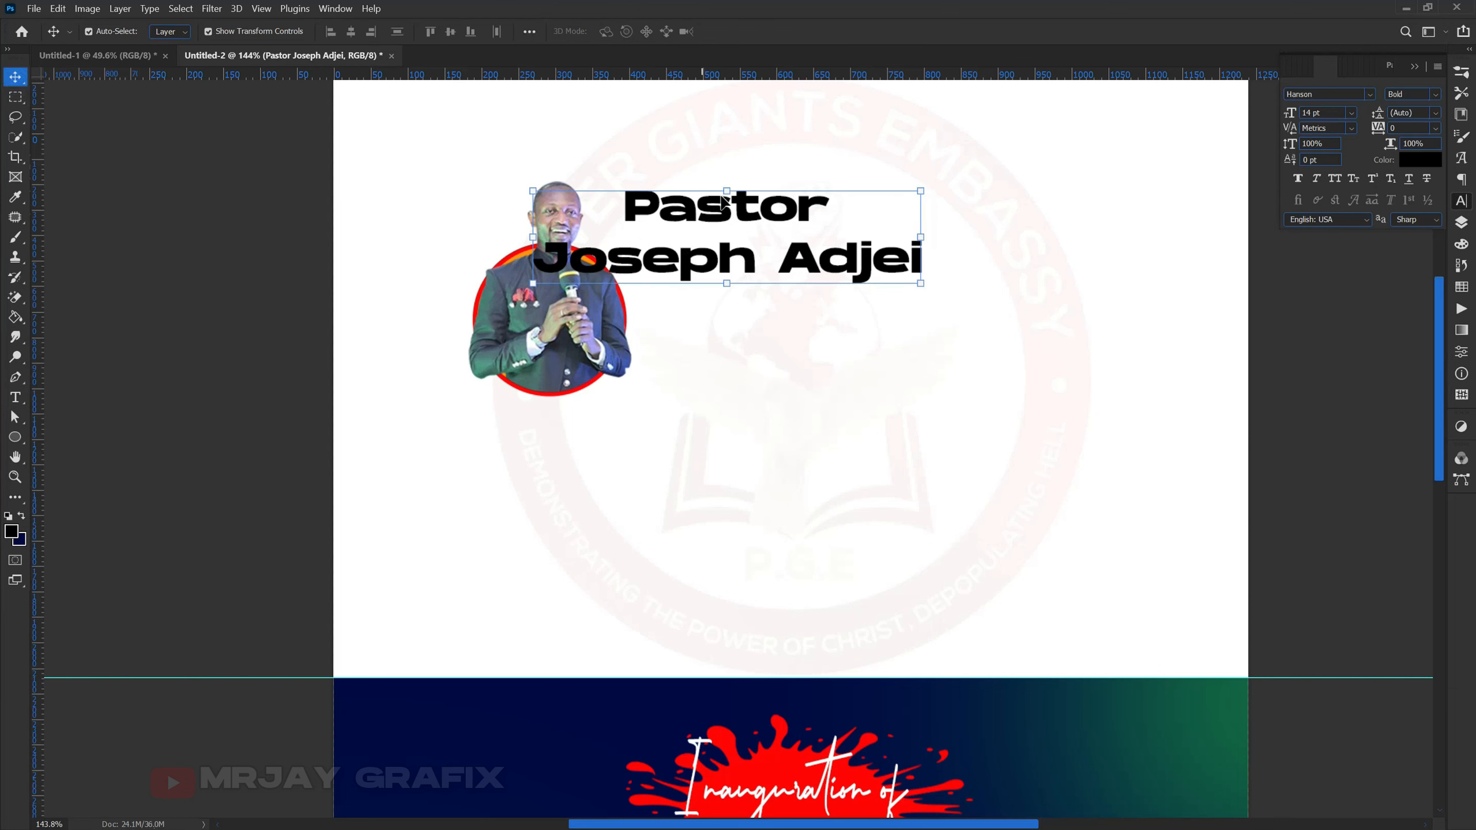
- Move the name text right of the photo and shift the photo and circle up-left
drag(738, 227, 810, 248)
drag(443, 169, 619, 416)
drag(530, 348, 509, 300)
drag(700, 287, 690, 285)
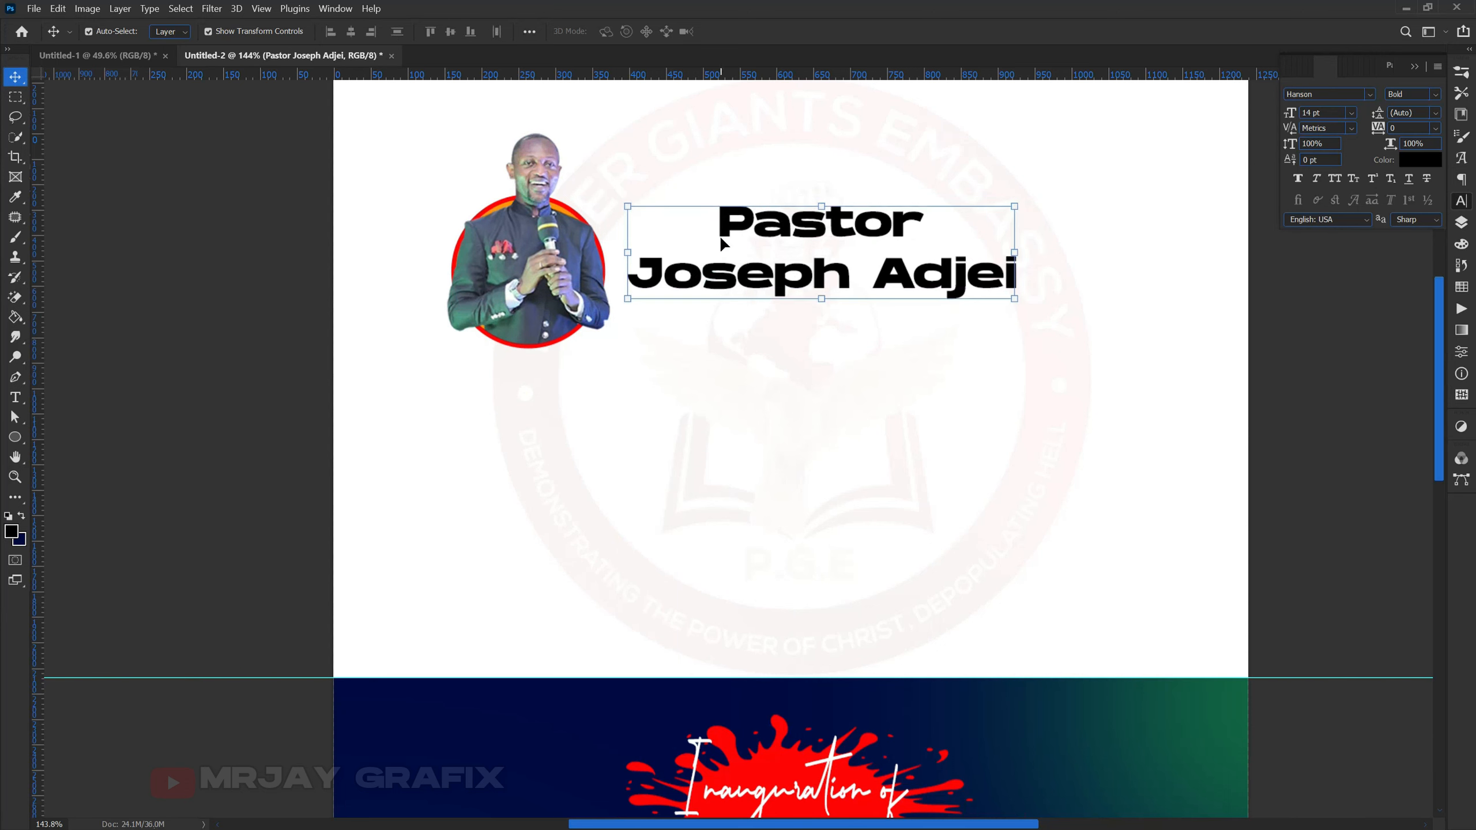
- Set the word Pastor in the Autograf script font at 19 pt
double_click(718, 248)
key(shift+End)
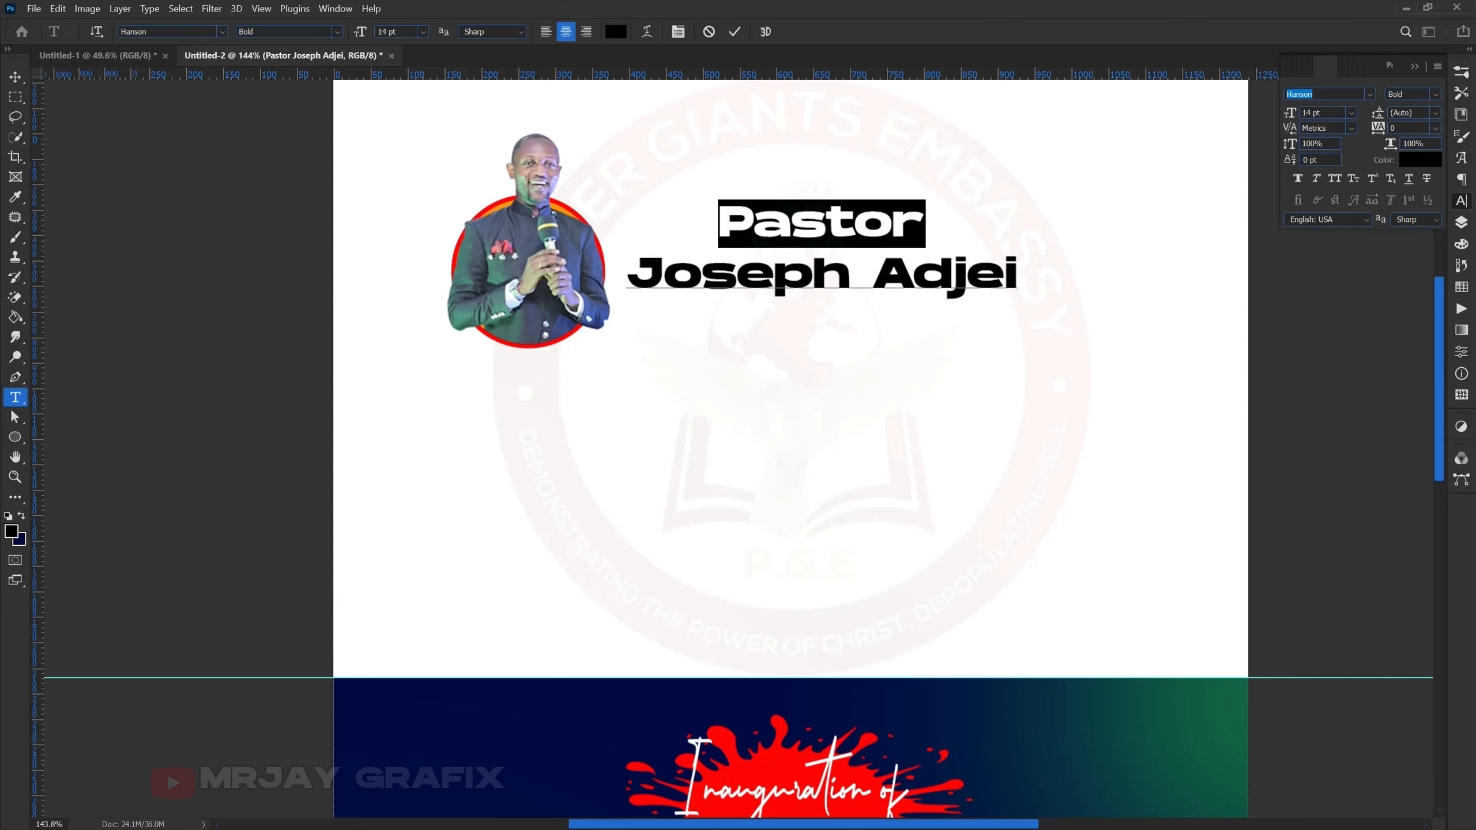
text(au)
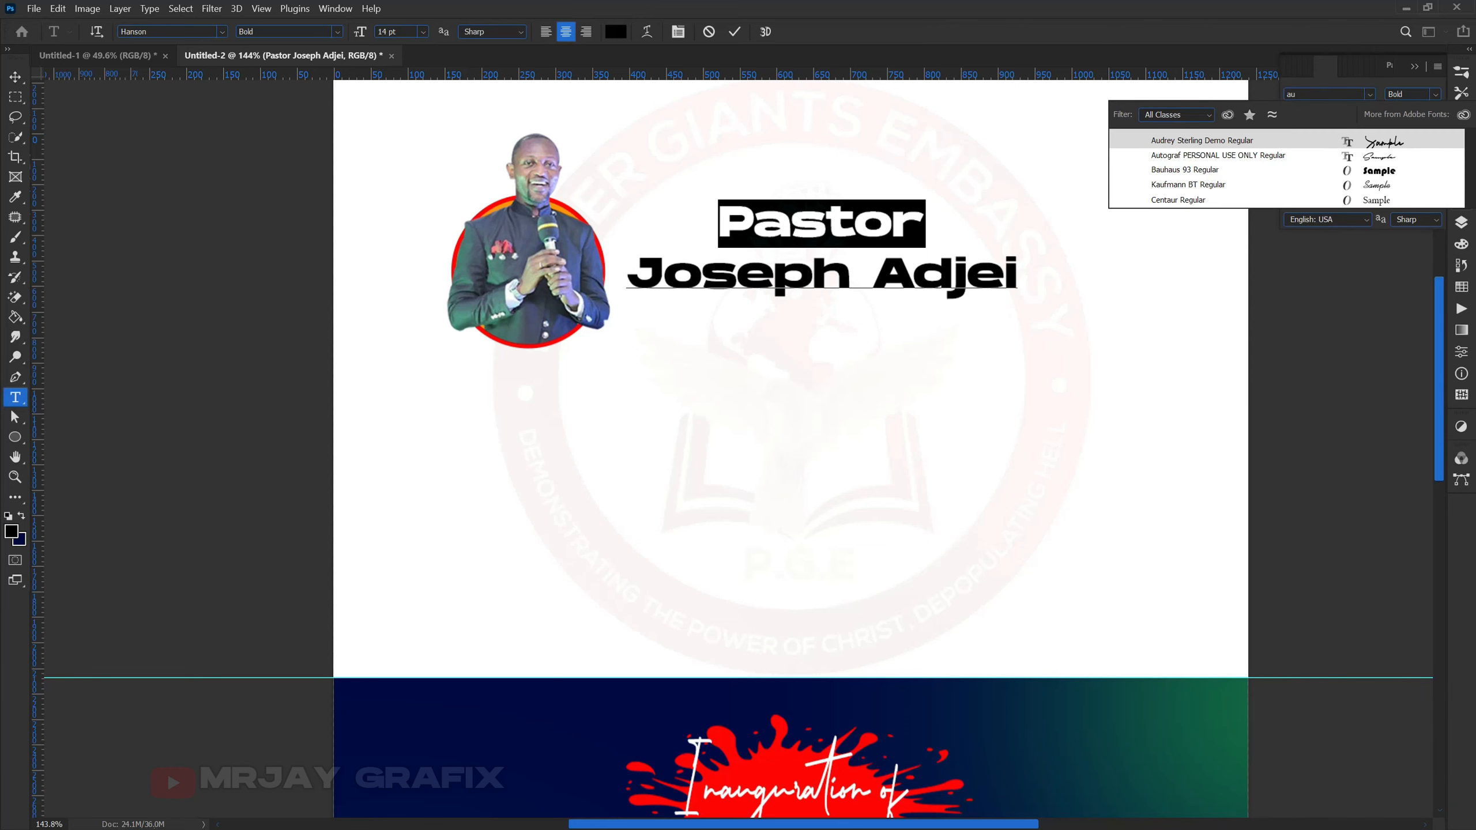
click(1203, 156)
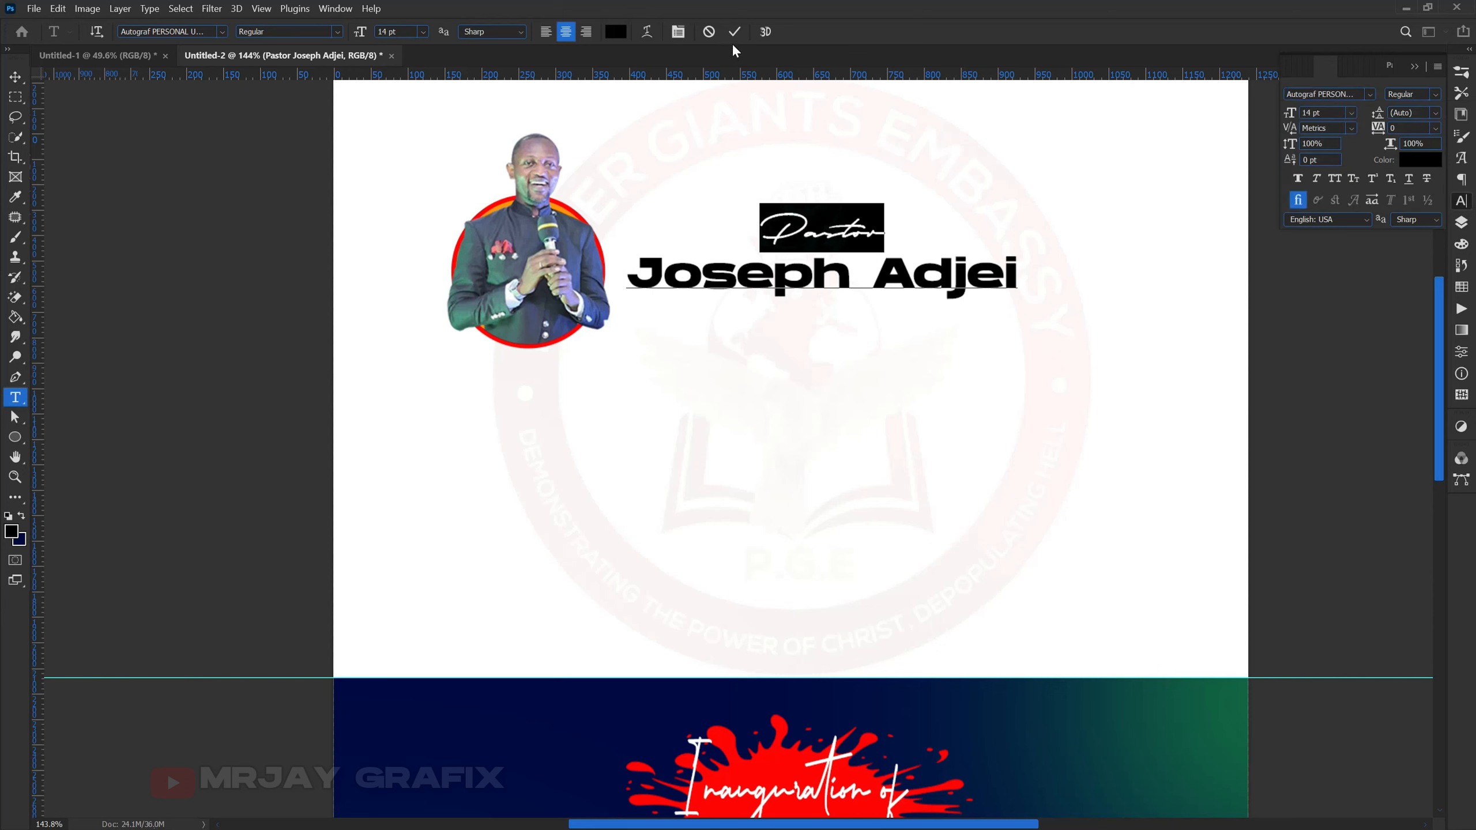
key(v)
double_click(784, 243)
drag(758, 234, 902, 231)
drag(1293, 116, 1310, 116)
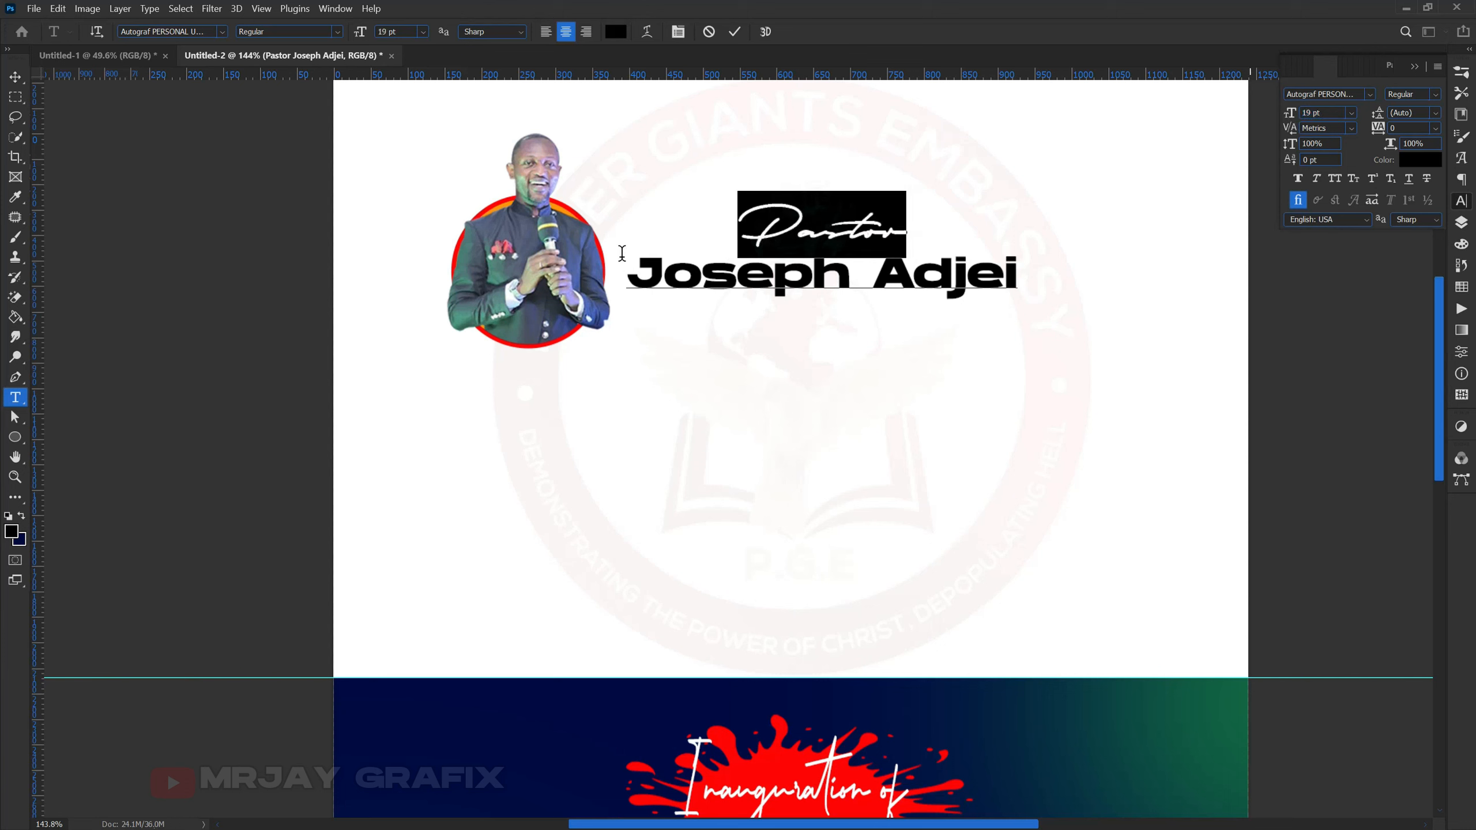
- Set the name line to Montserrat Regular with All Caps
drag(630, 285, 1057, 273)
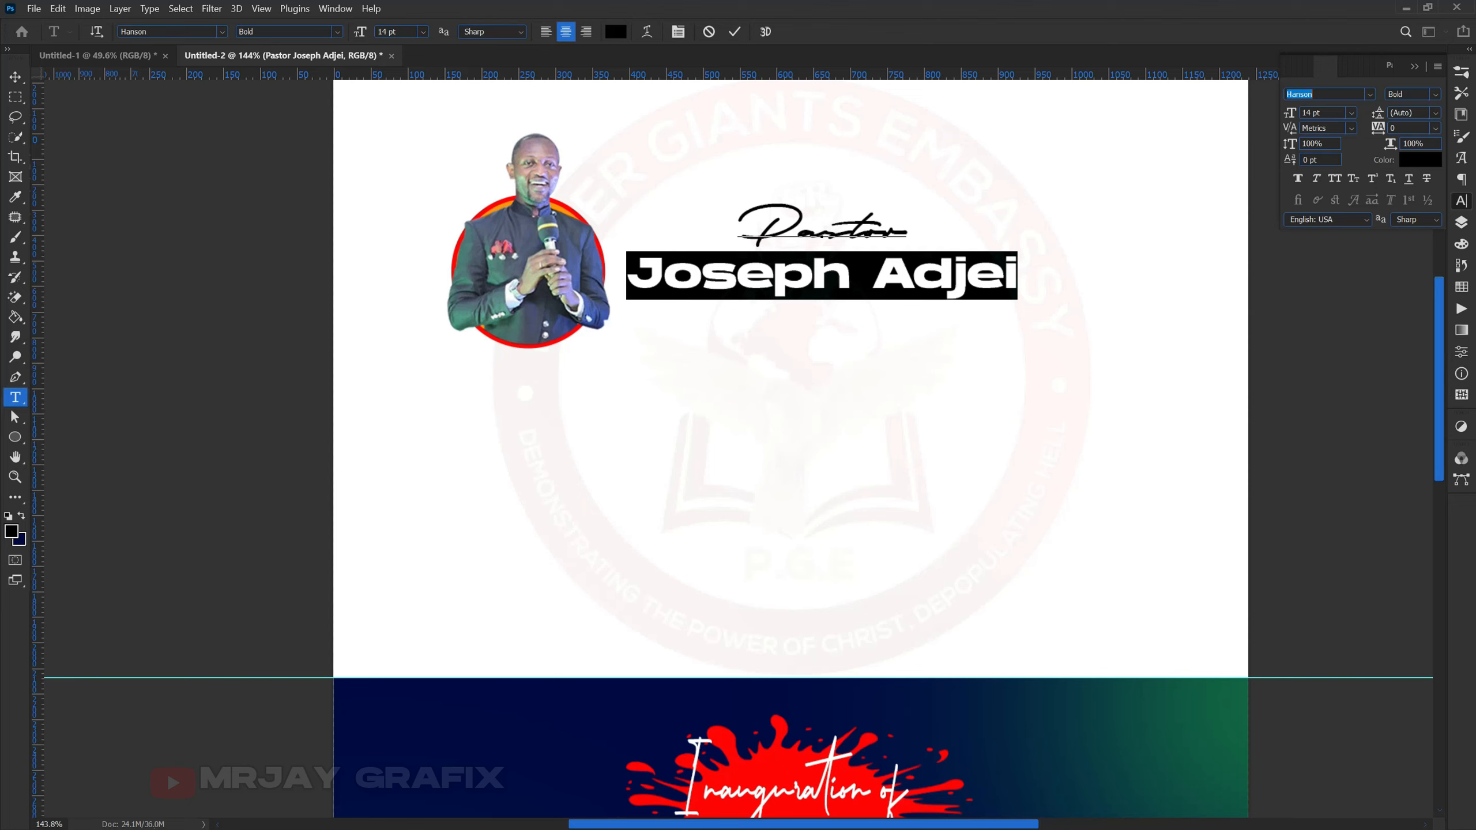
text(montse)
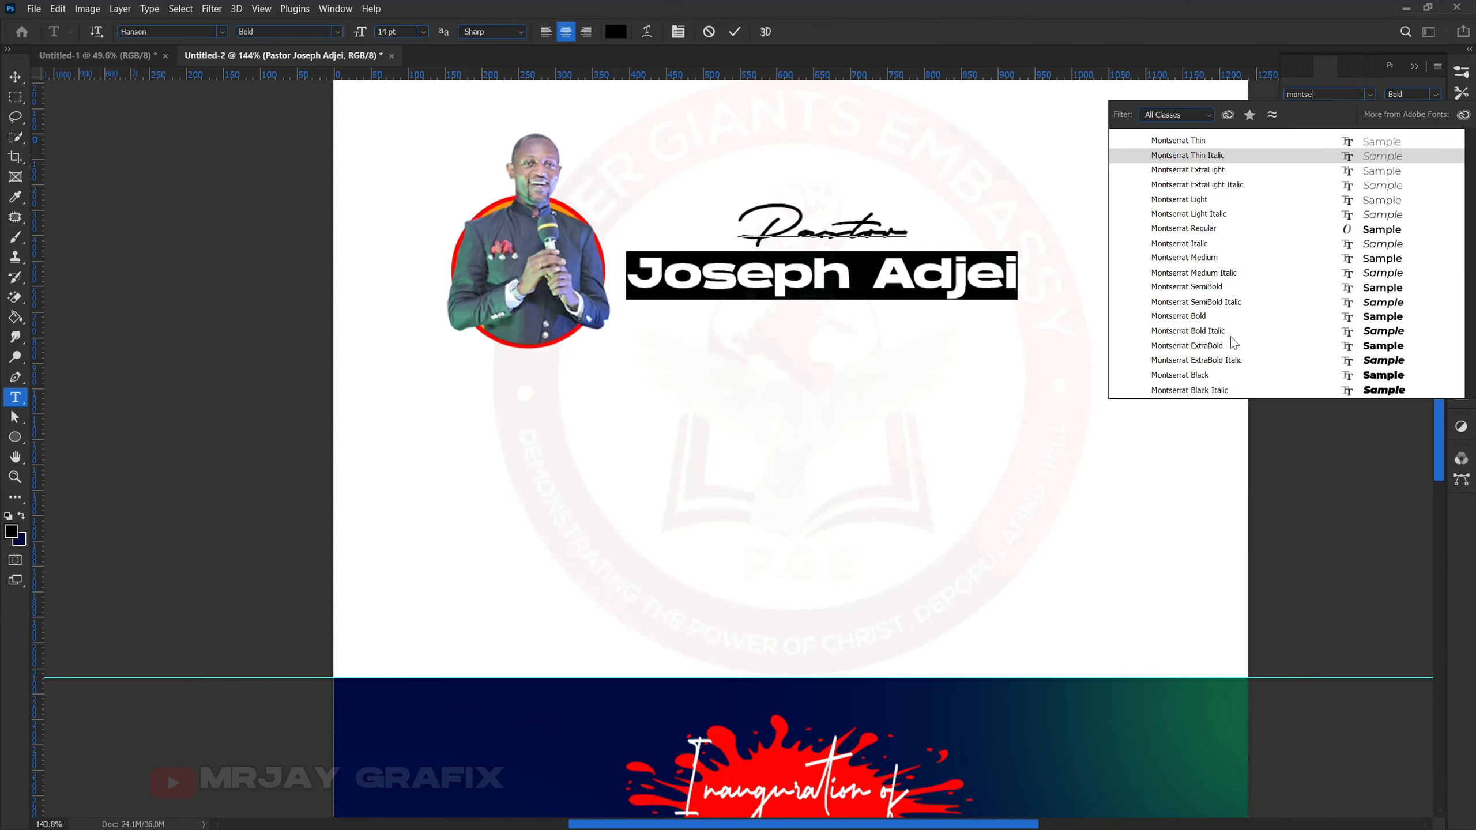
click(1201, 232)
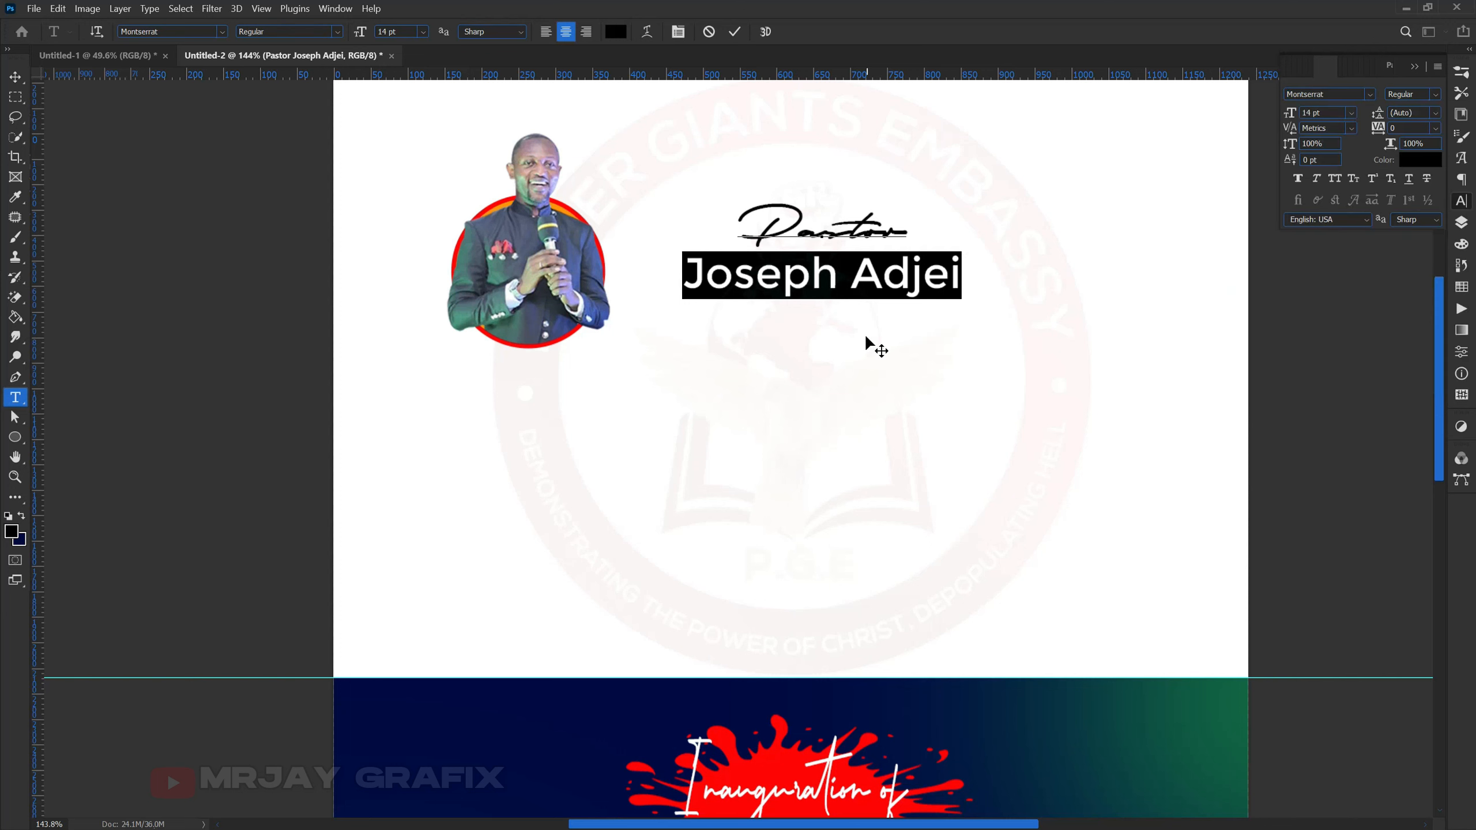
click(1332, 181)
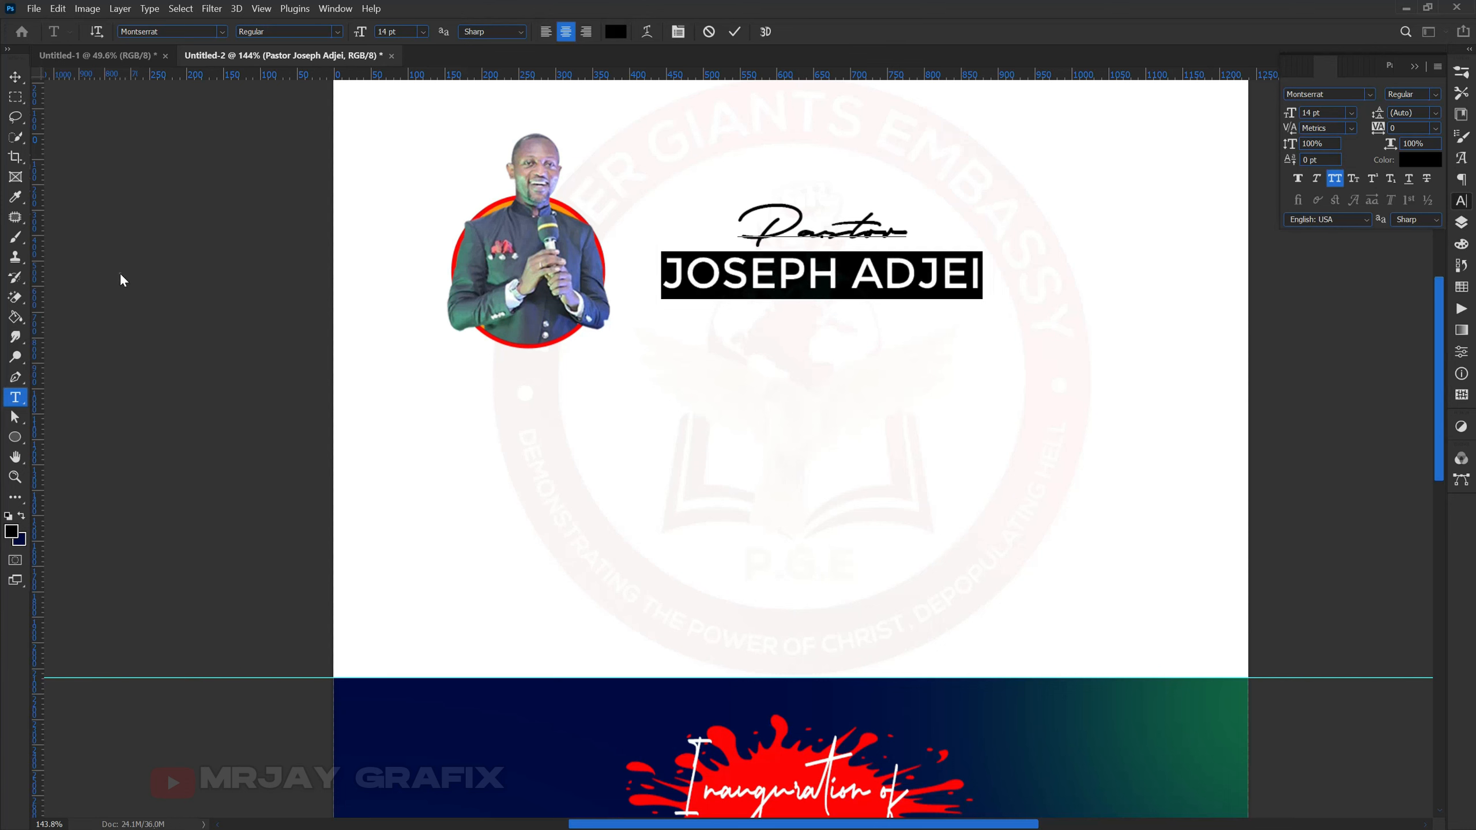
key(ctrl+Return)
key(v)
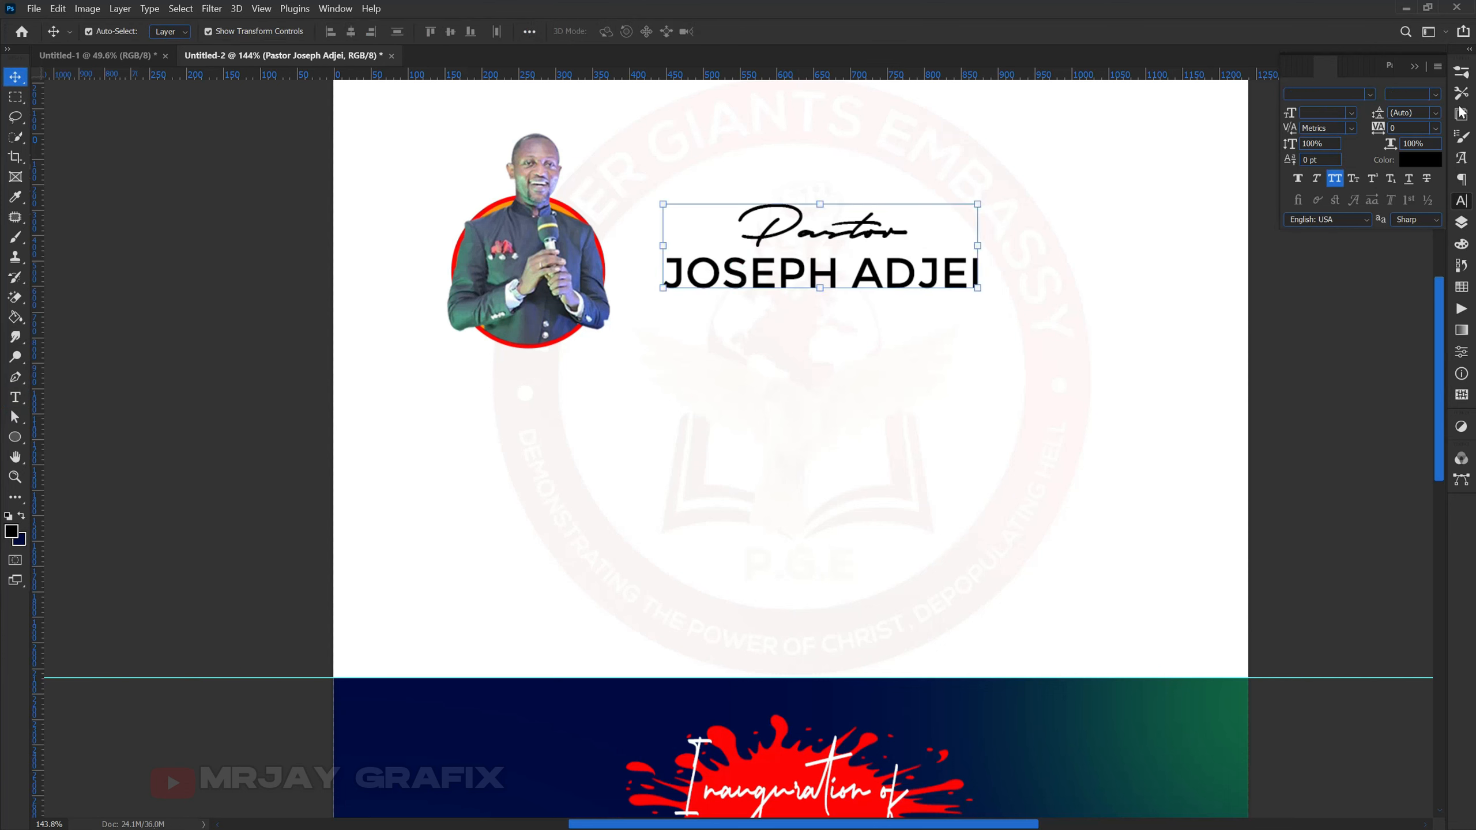
- Change the name text colour to dark grey
click(1416, 160)
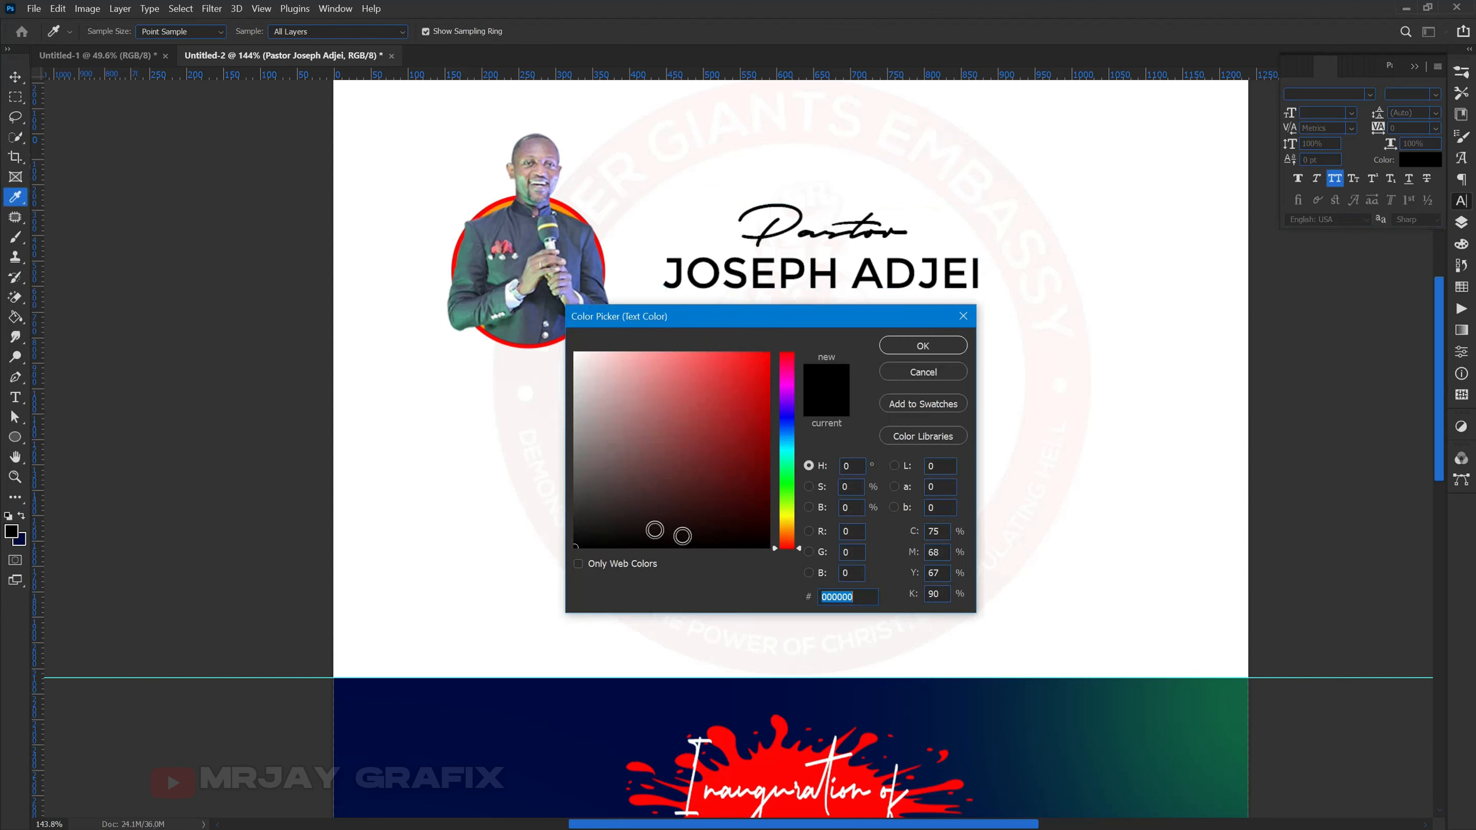
click(592, 526)
drag(592, 526, 573, 507)
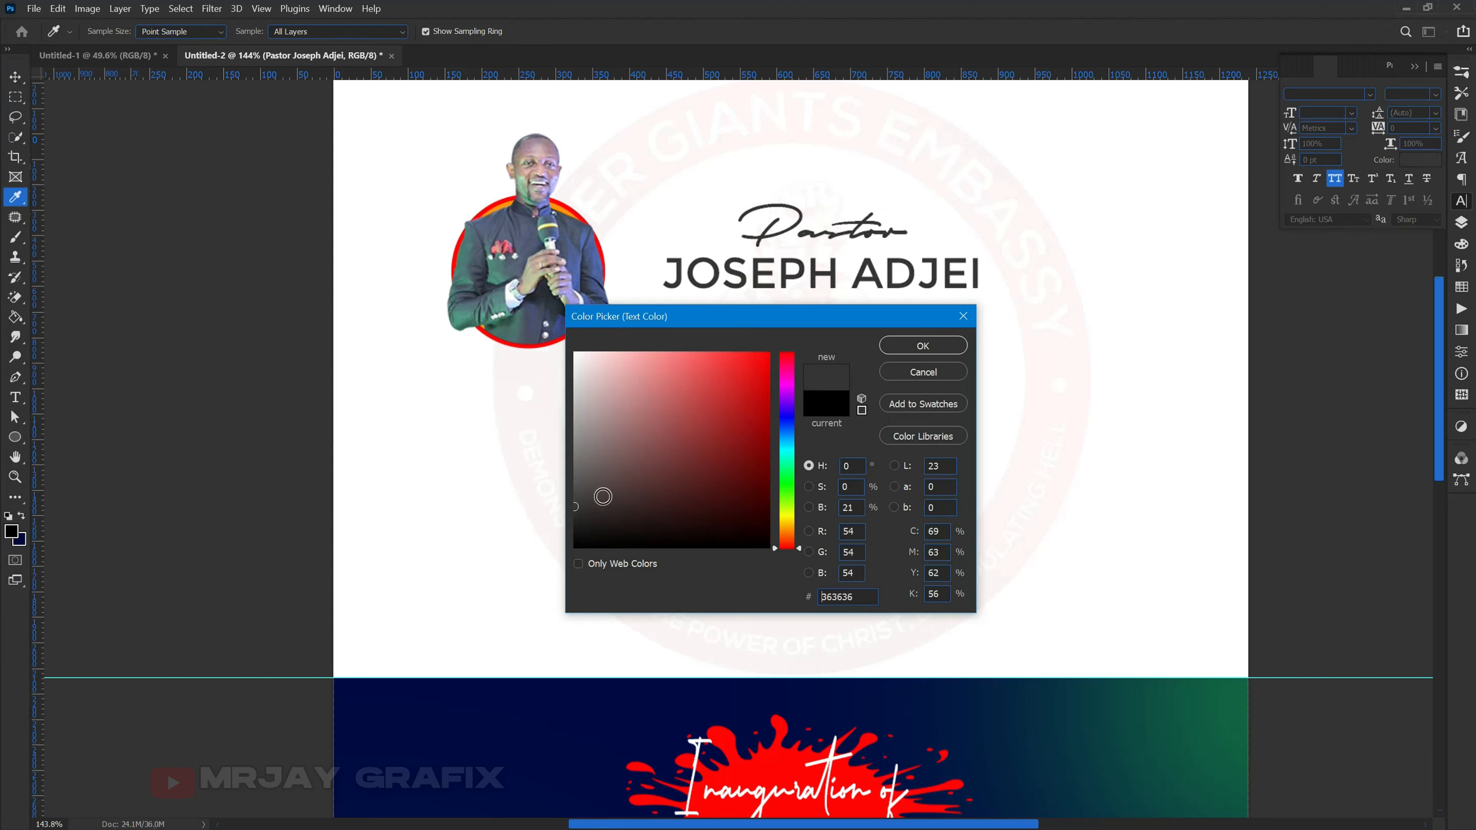
click(906, 344)
key(v)
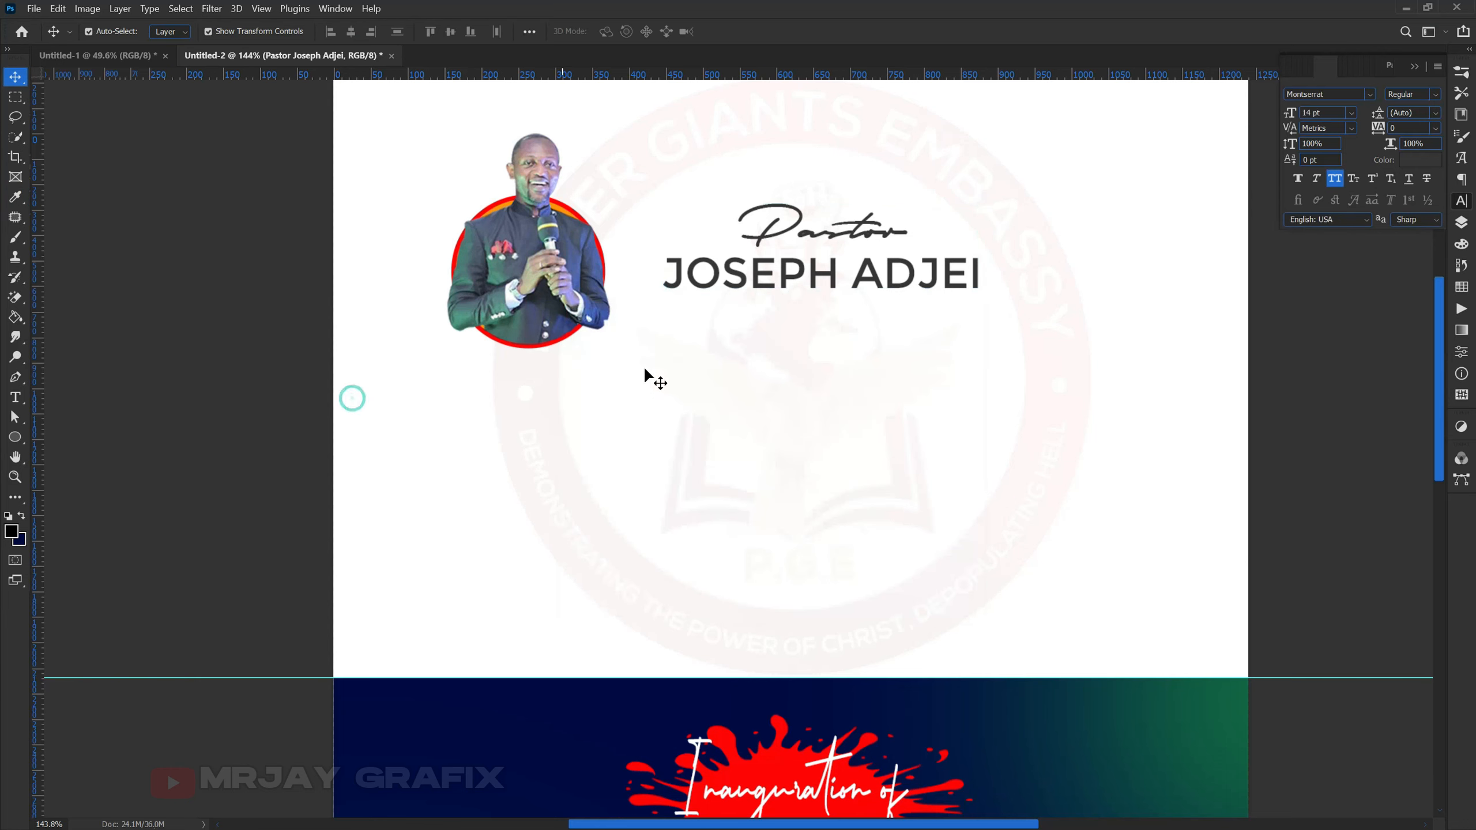
- Nudge the photo about 60 px right and the name up 13 px, then move Untitled-1's logo top-left
scroll(703, 360, down, 2)
click(604, 329)
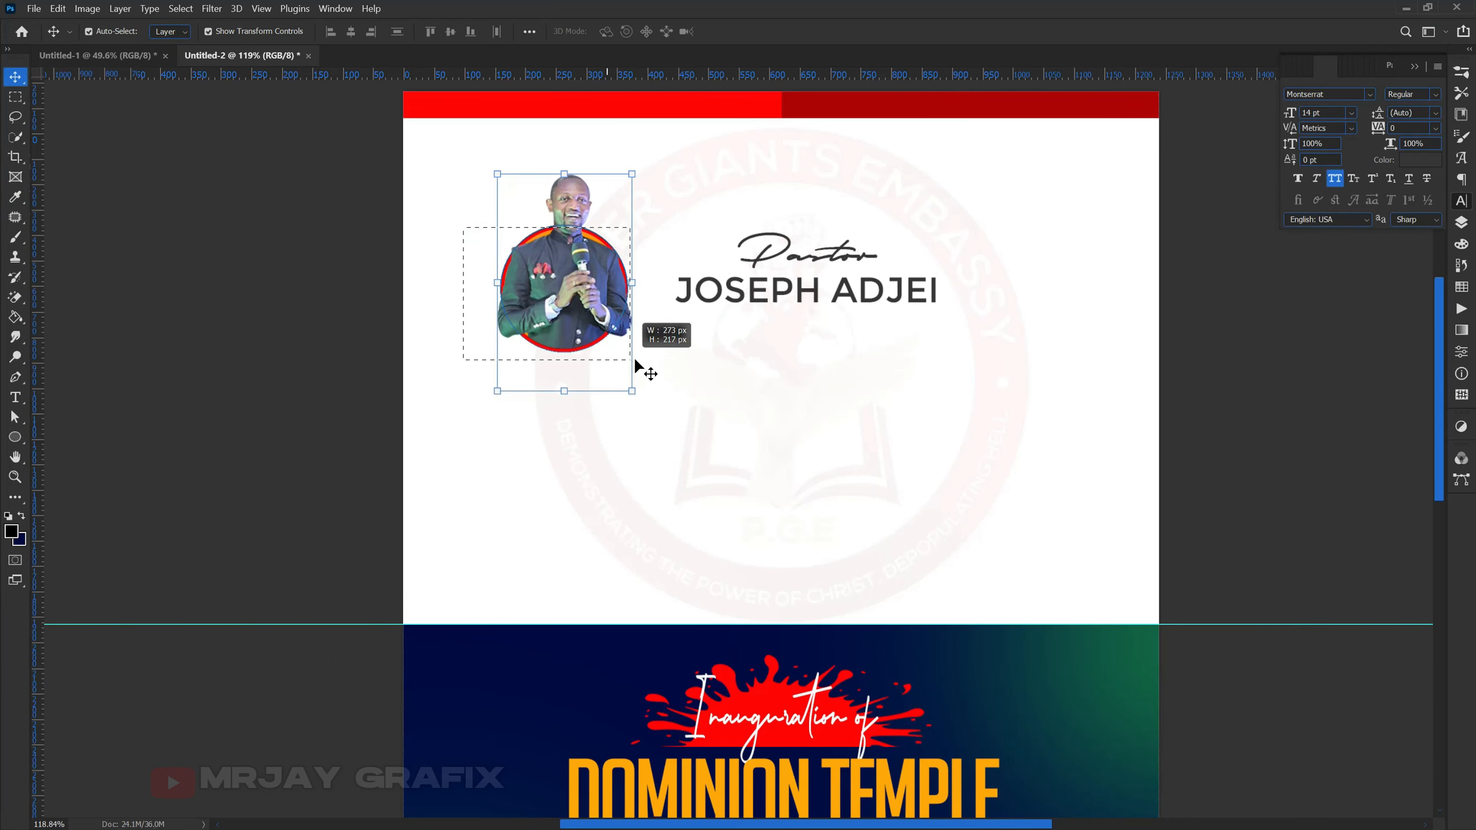
drag(603, 319, 641, 332)
click(297, 365)
click(892, 294)
drag(891, 294, 892, 283)
click(282, 416)
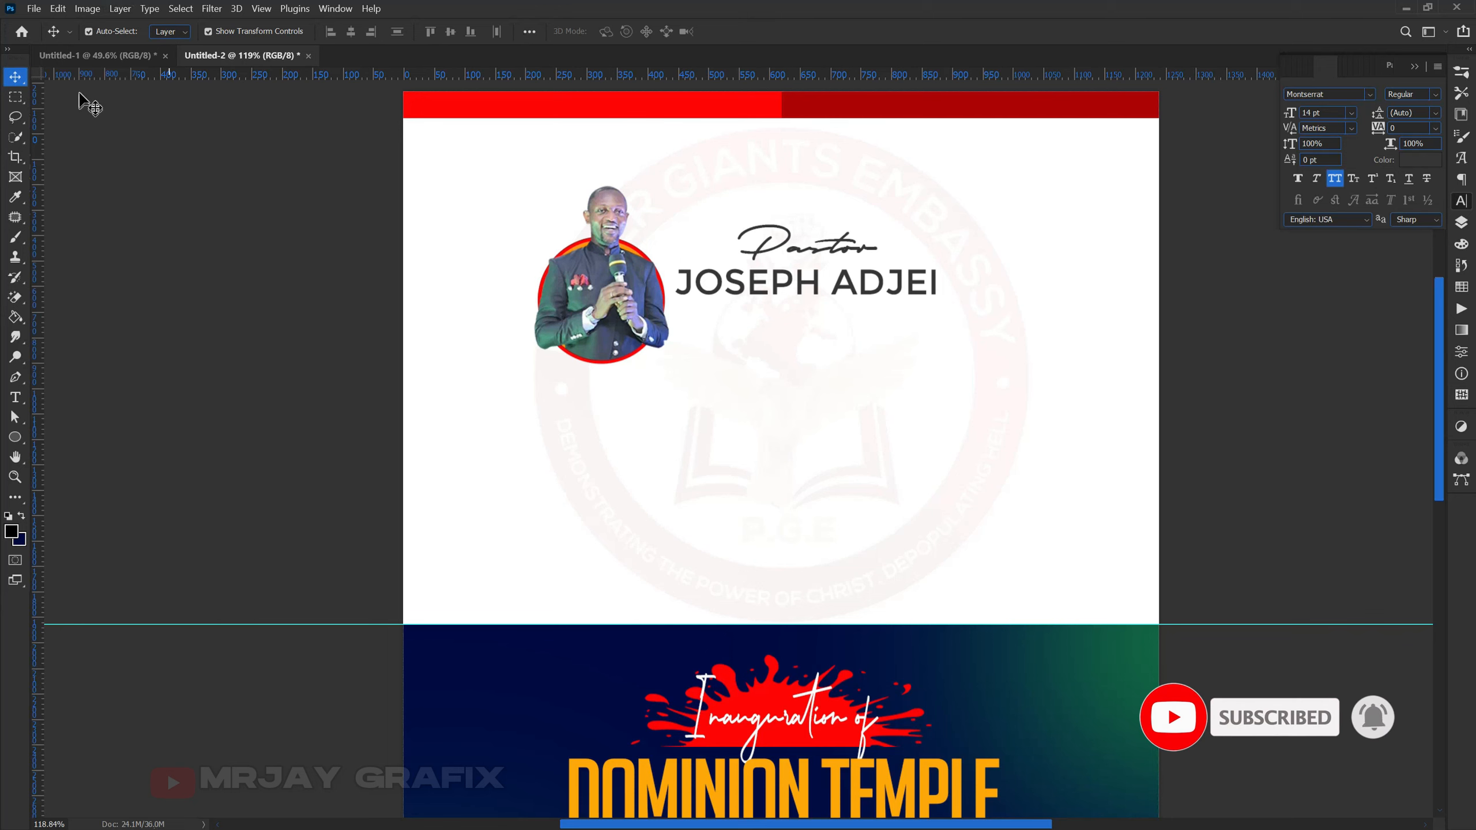
click(96, 57)
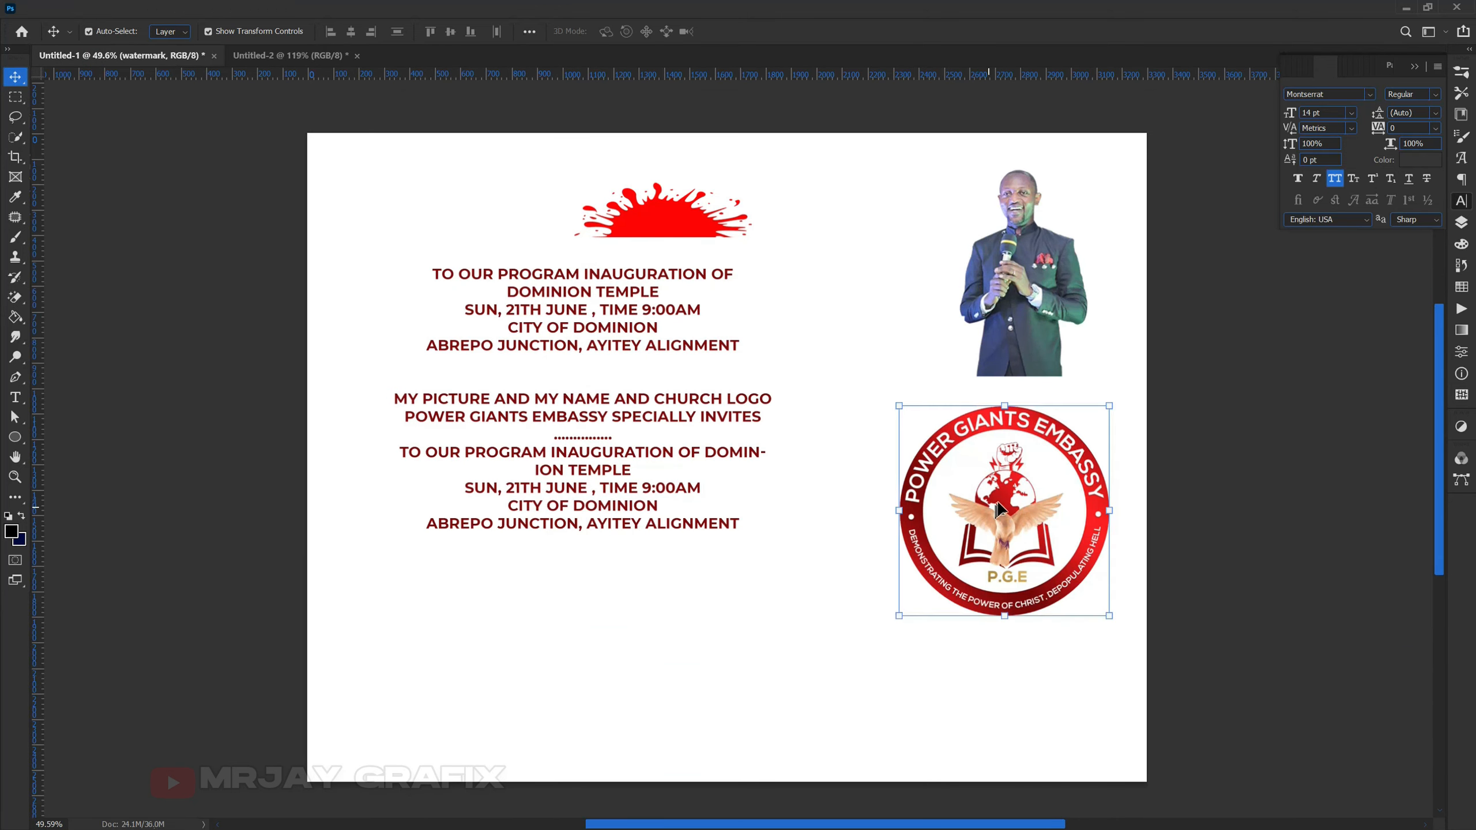
drag(987, 512, 858, 381)
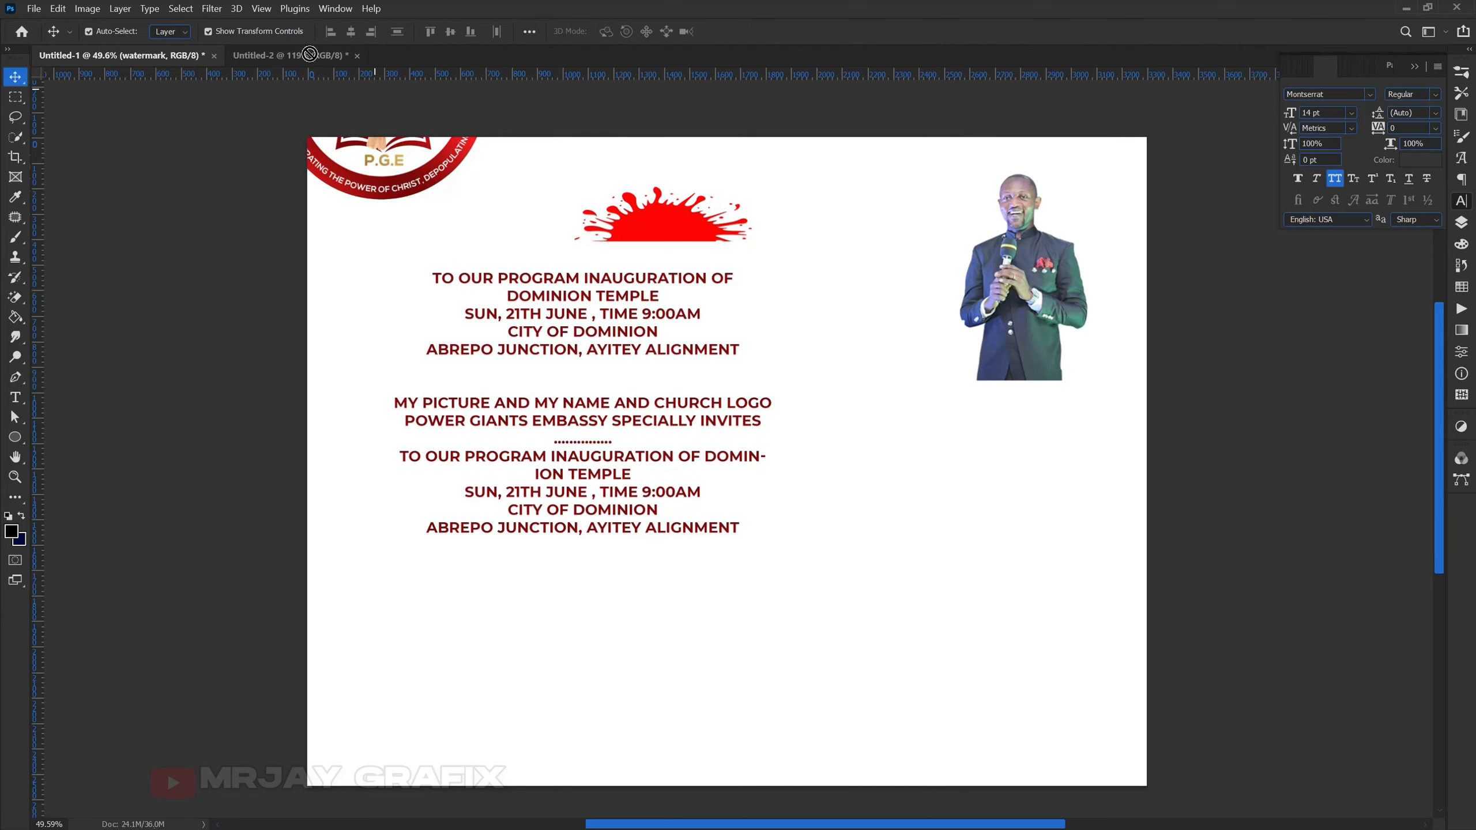